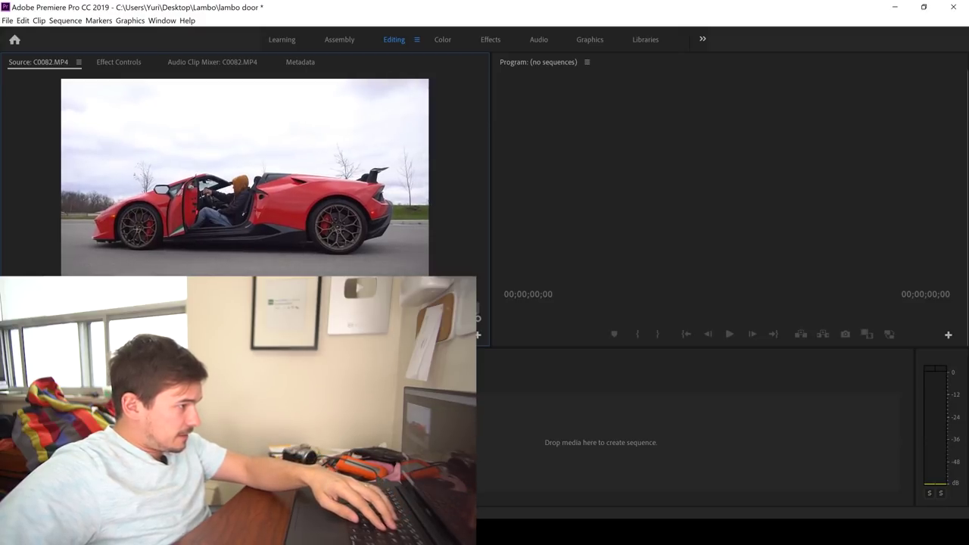
- Preview the C0082 clip and create a new sequence from it
key(space)
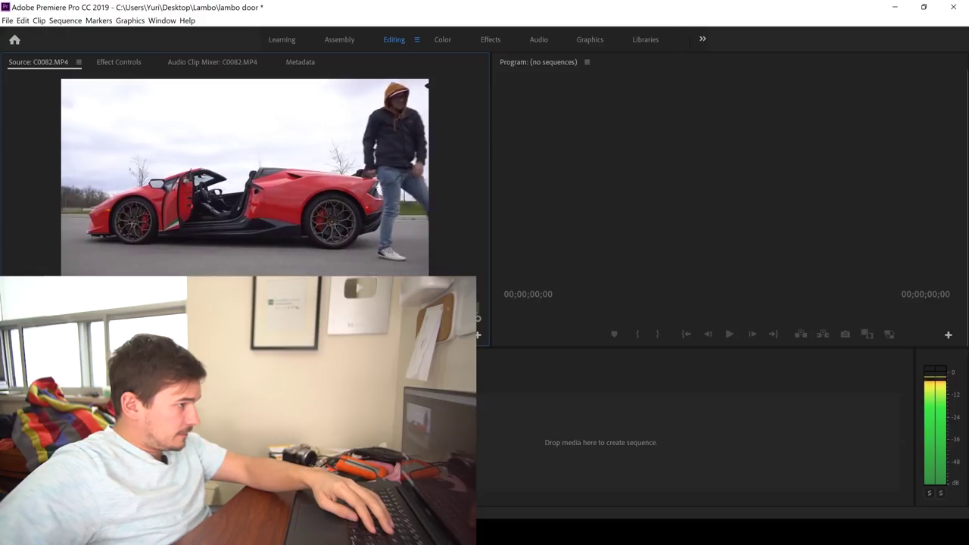
key(space)
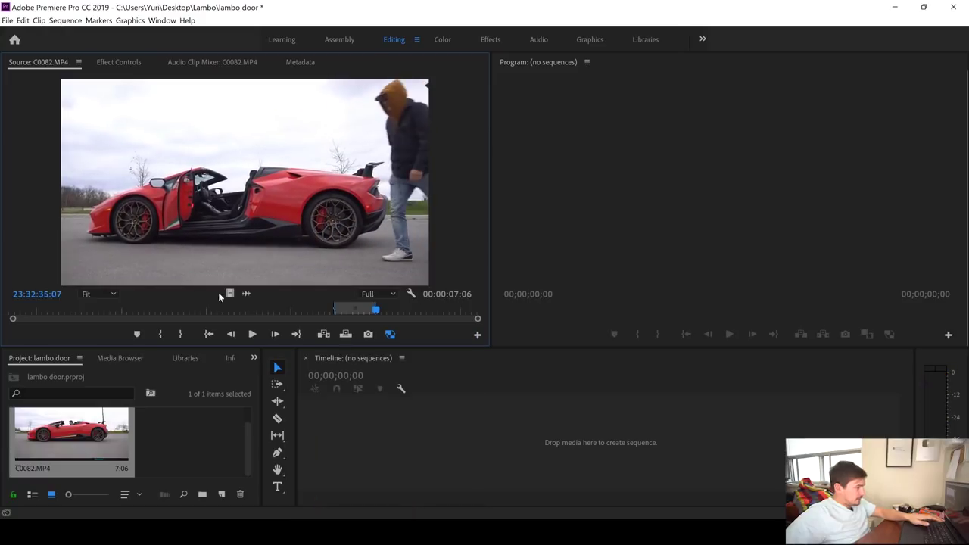
drag(224, 498, 222, 496)
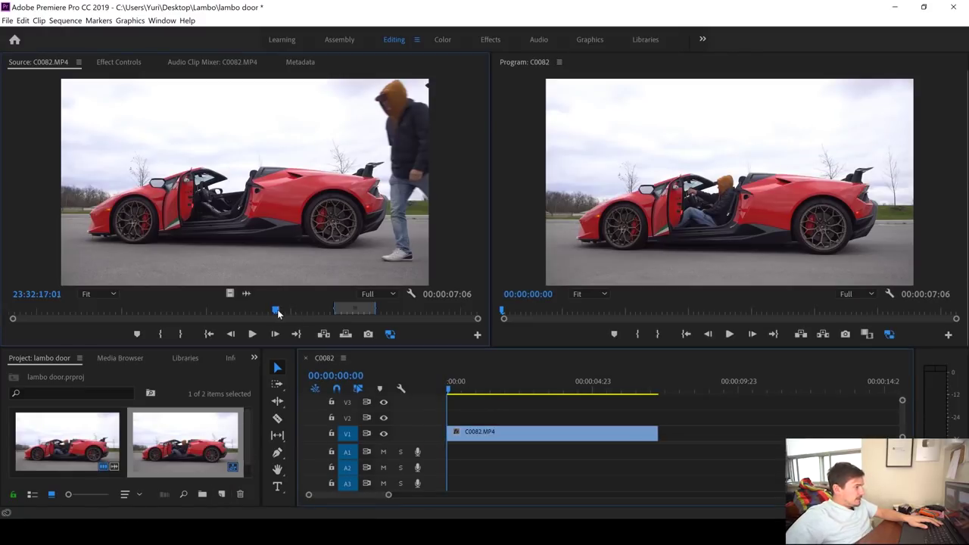
- Mark a short closed-door range in the source and place it on V2 at the sequence start
drag(284, 311, 404, 314)
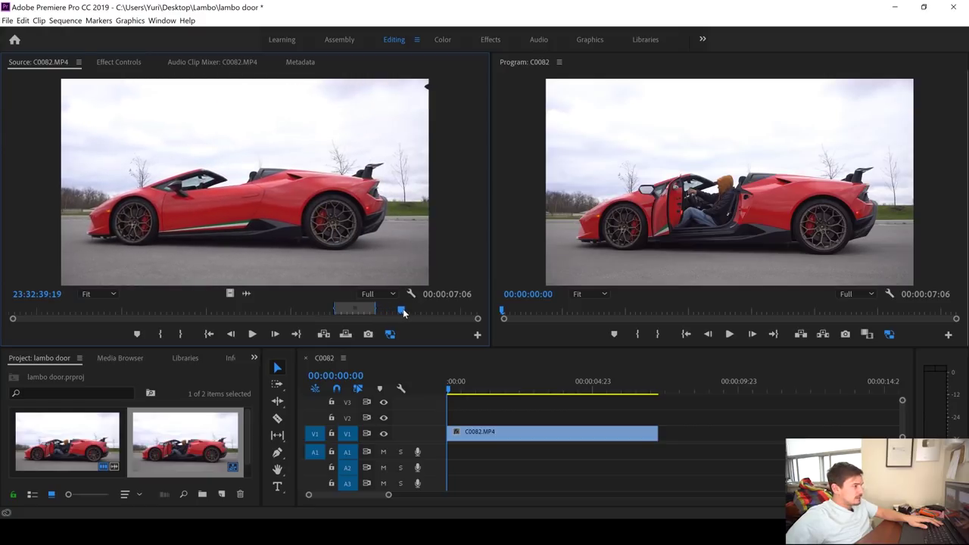
key(i)
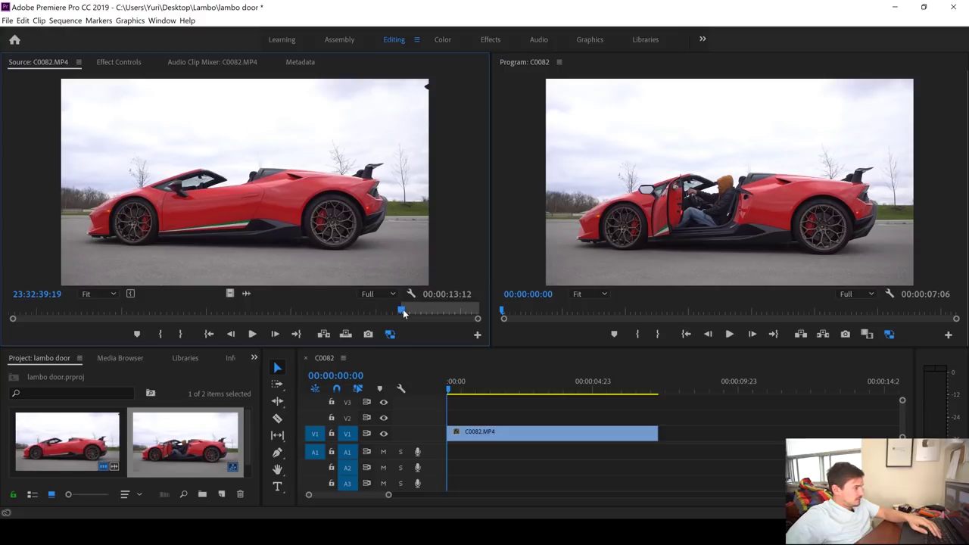
key(o)
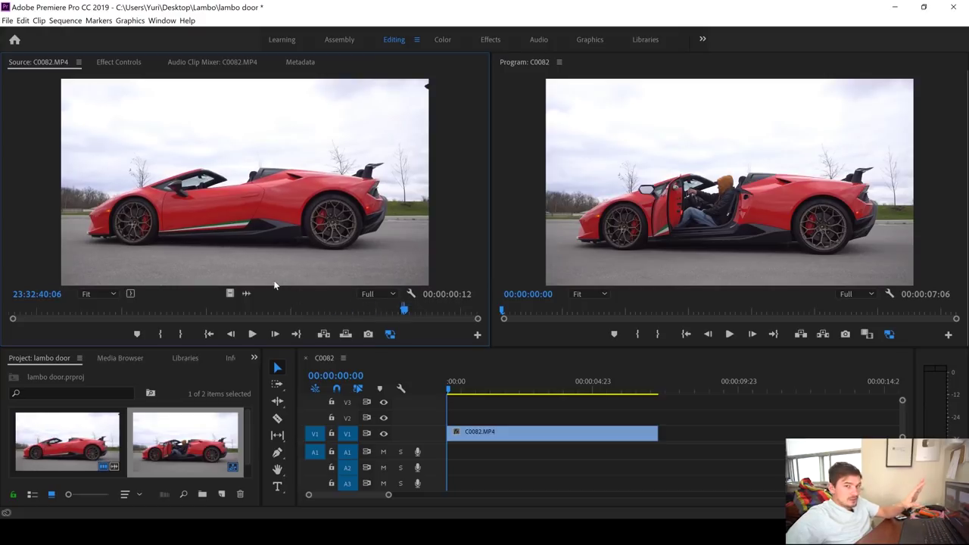
drag(231, 293, 454, 417)
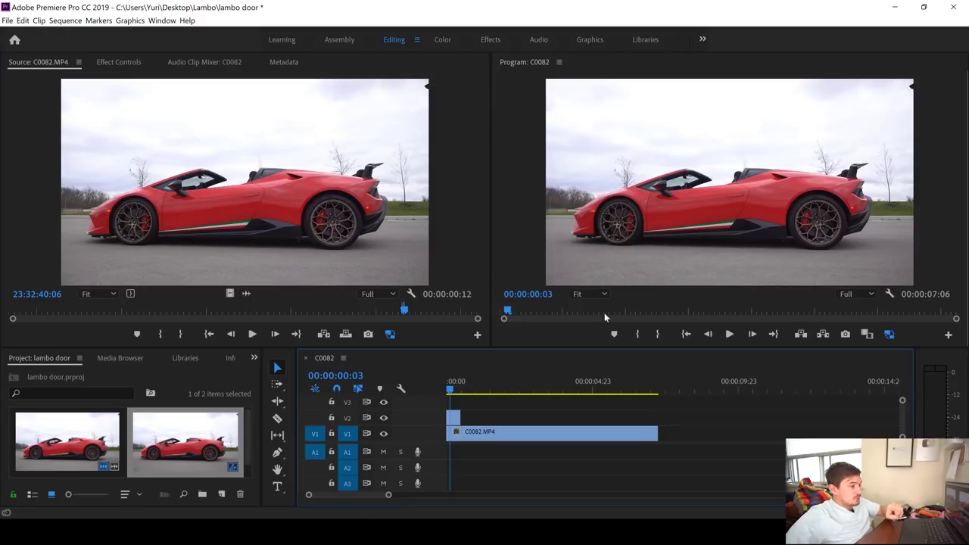
- Export the 00:00:00:03 frame as JPEG still C0082.00_00_00_03.Still001 into Desktop > Lambo
click(845, 334)
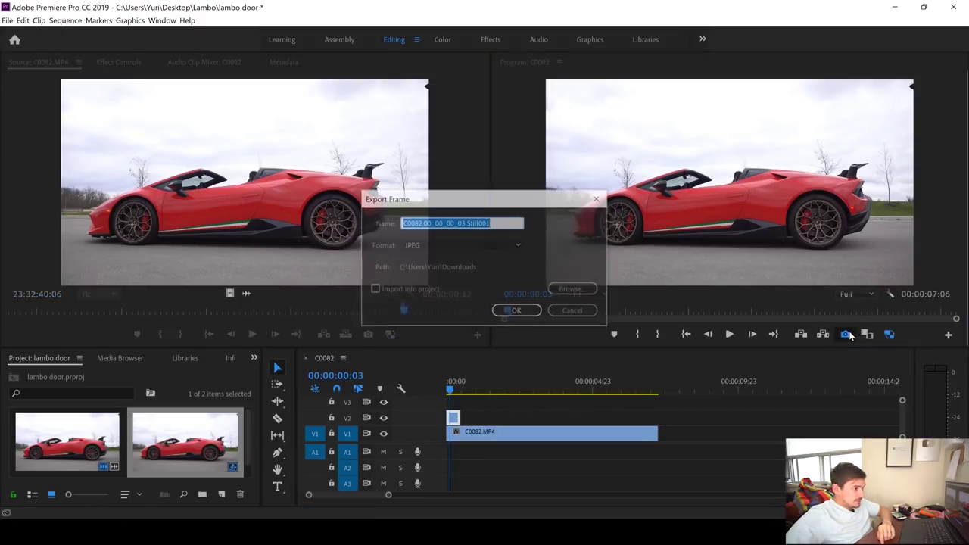
click(574, 288)
click(409, 199)
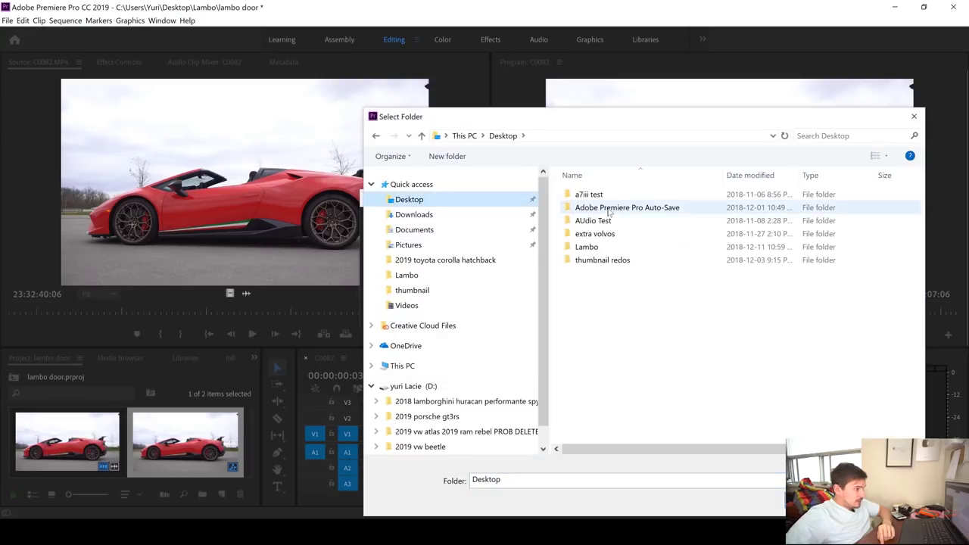
double_click(587, 247)
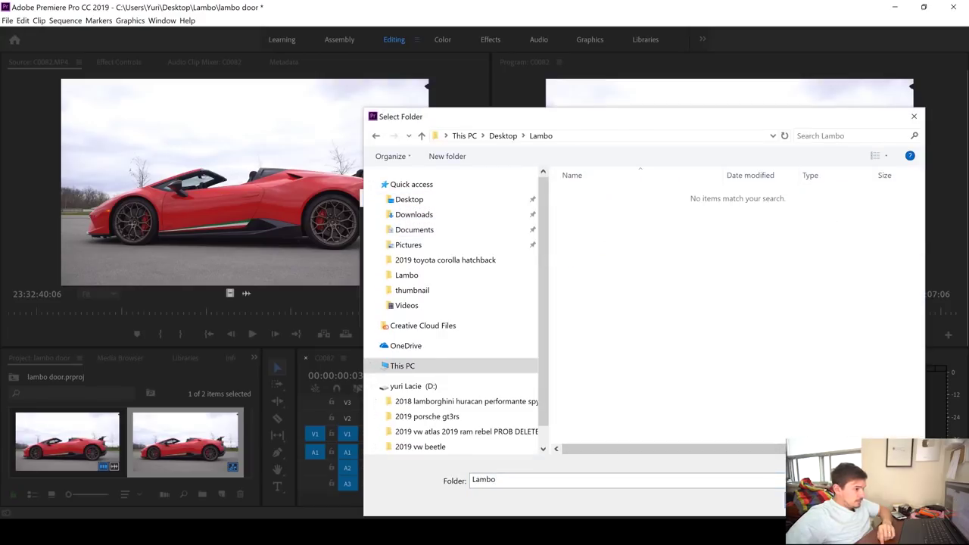
click(829, 503)
click(531, 311)
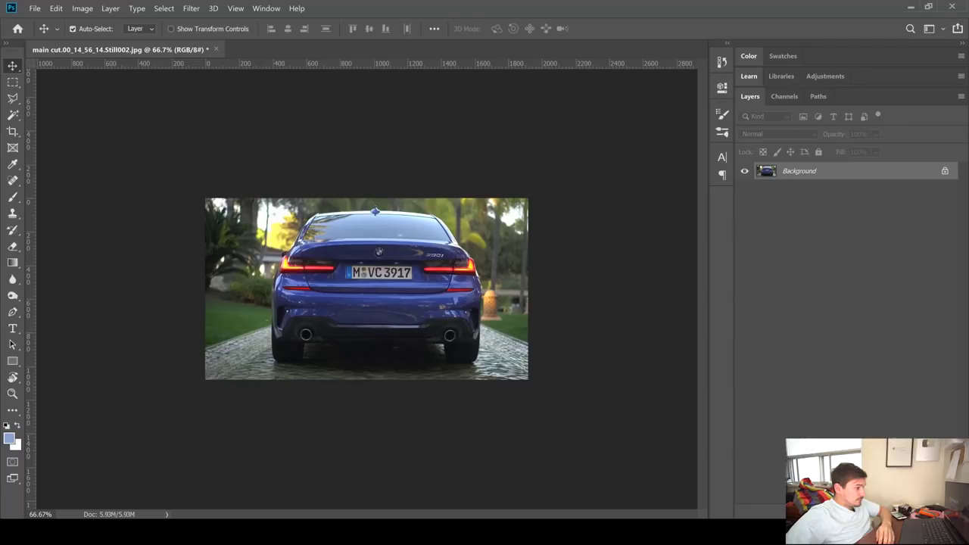
- Drag C0082.00_00_00_03.Still001.jpg from the Lambo folder into Photoshop and zoom in on the door and mirror
mouse_move(296, 530)
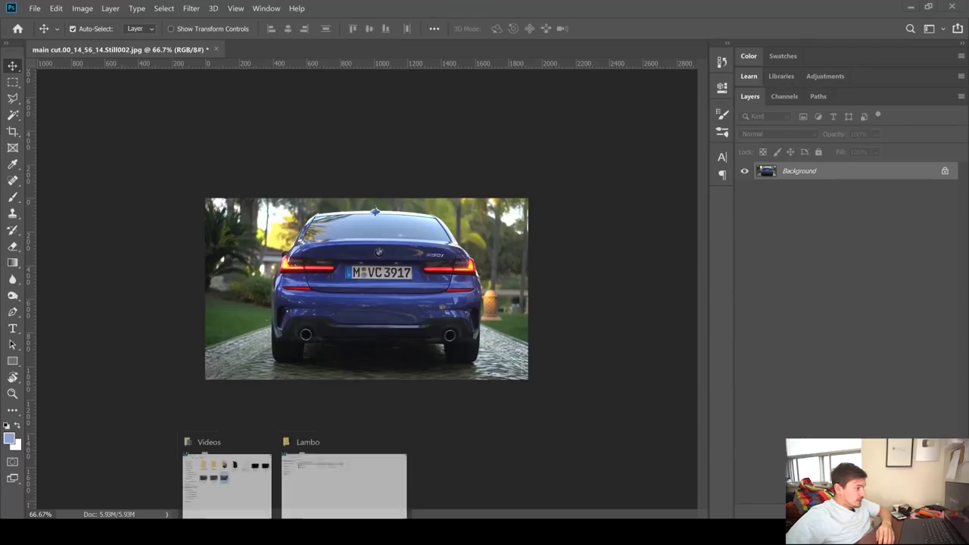
click(314, 496)
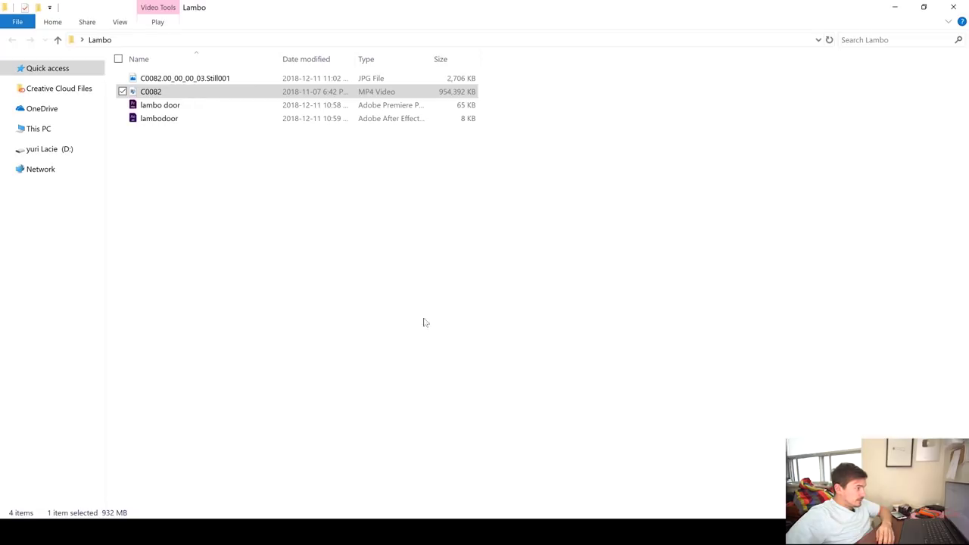
double_click(254, 17)
click(518, 115)
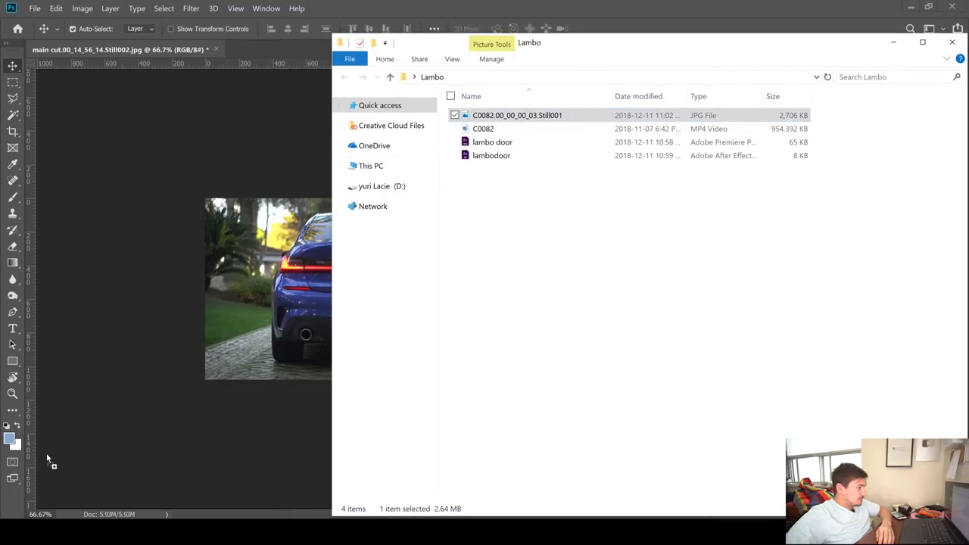
drag(46, 453, 234, 417)
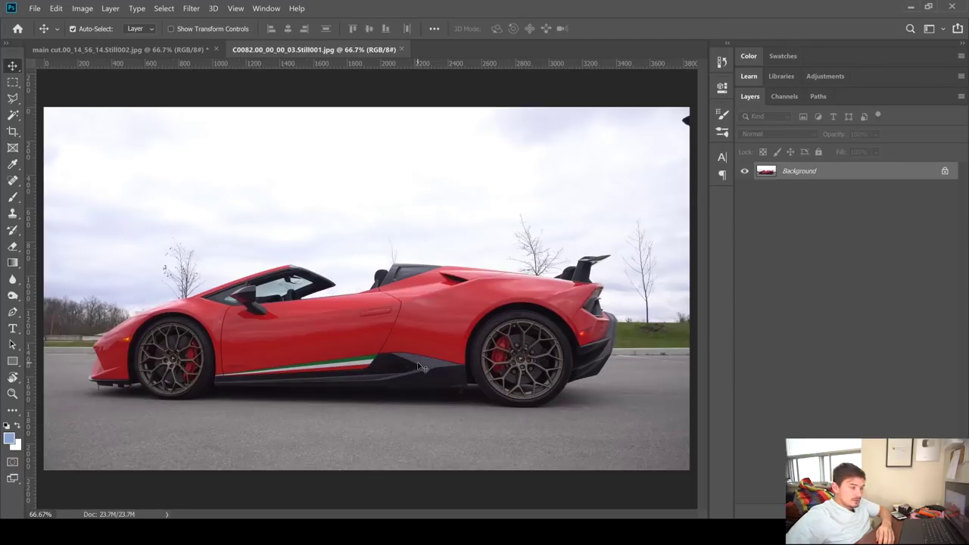
scroll(365, 286, up, 3)
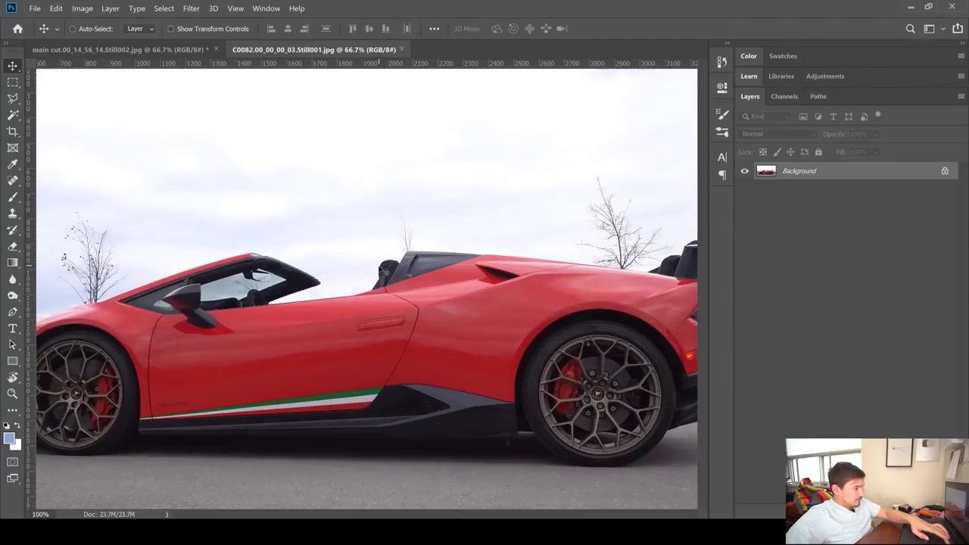
drag(326, 319, 568, 175)
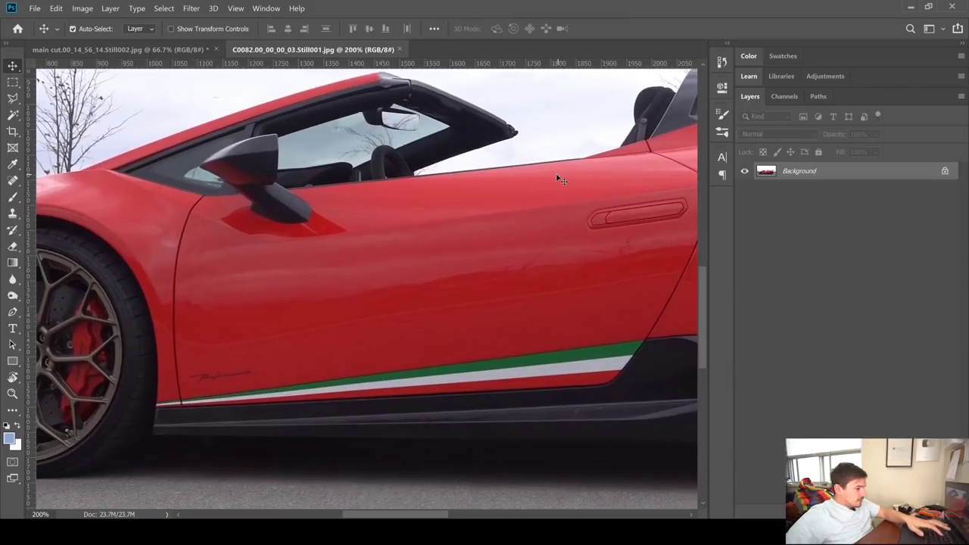
- With the Pen tool, start the path at the mirror base and curve it along the door's front edge
key(p)
click(240, 194)
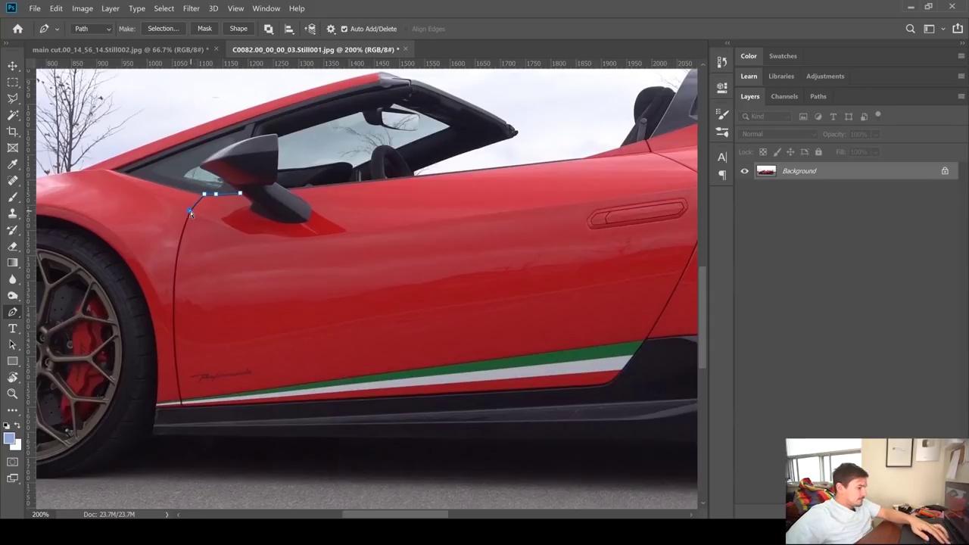
key(ctrl+plus)
drag(202, 219, 450, 207)
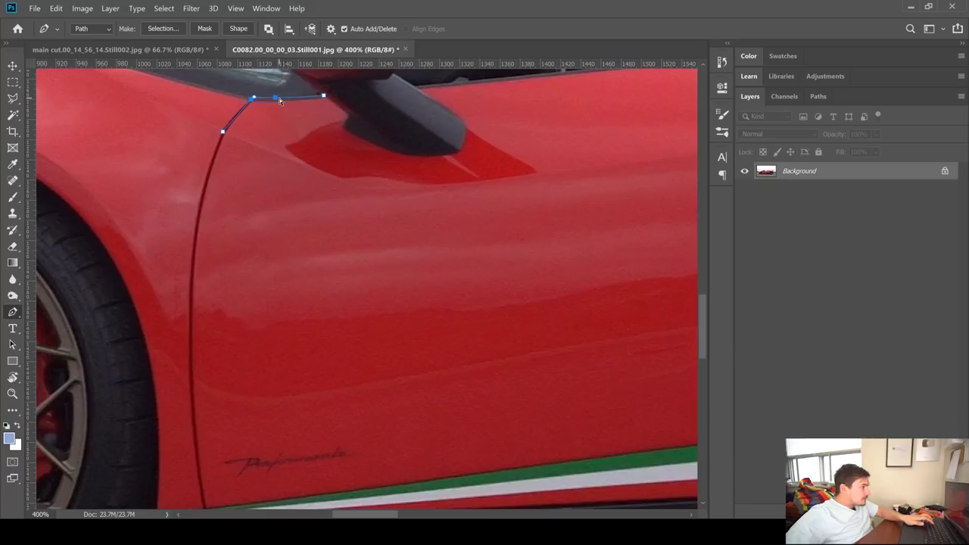
scroll(260, 130, down, 3)
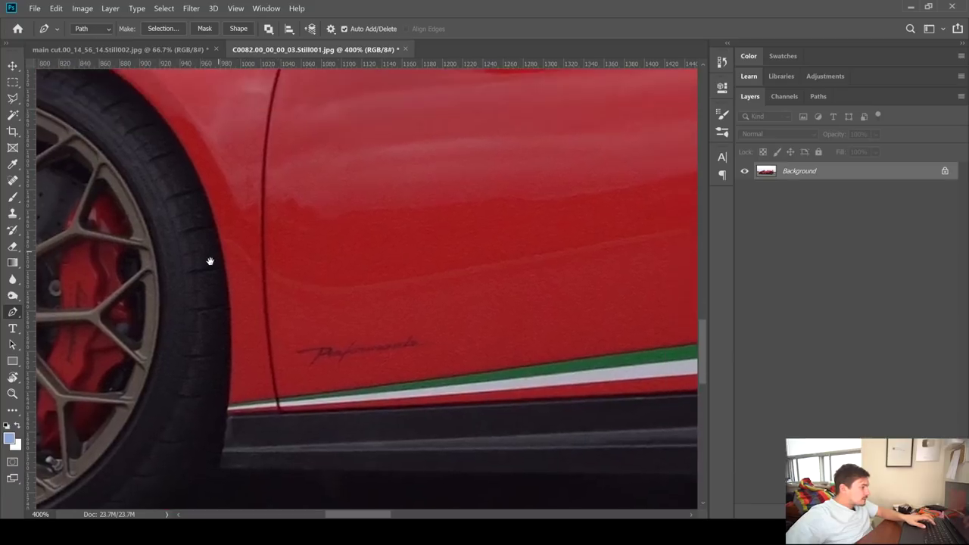
drag(290, 320, 262, 365)
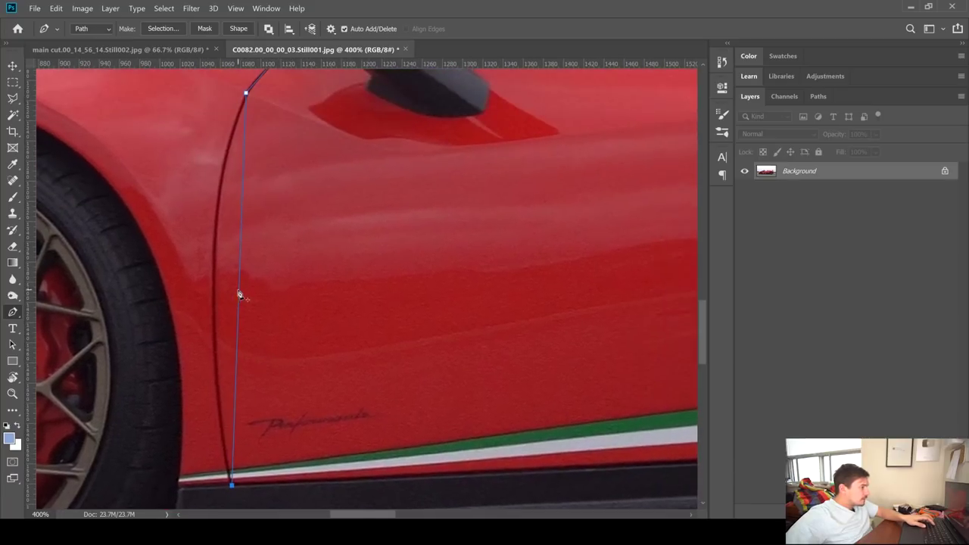
drag(239, 283, 213, 278)
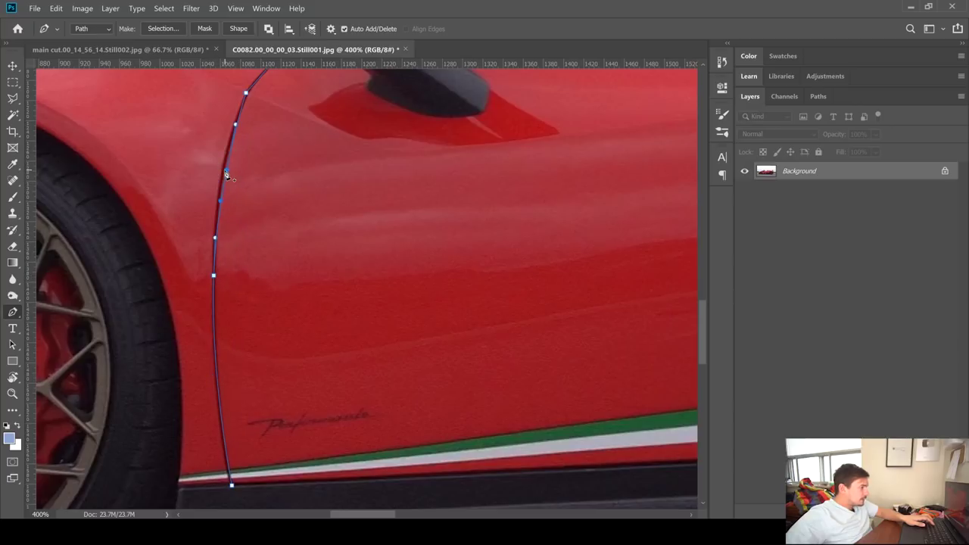
- Continue the path along the door sill and curve it up the door's rear edge
drag(387, 254, 280, 124)
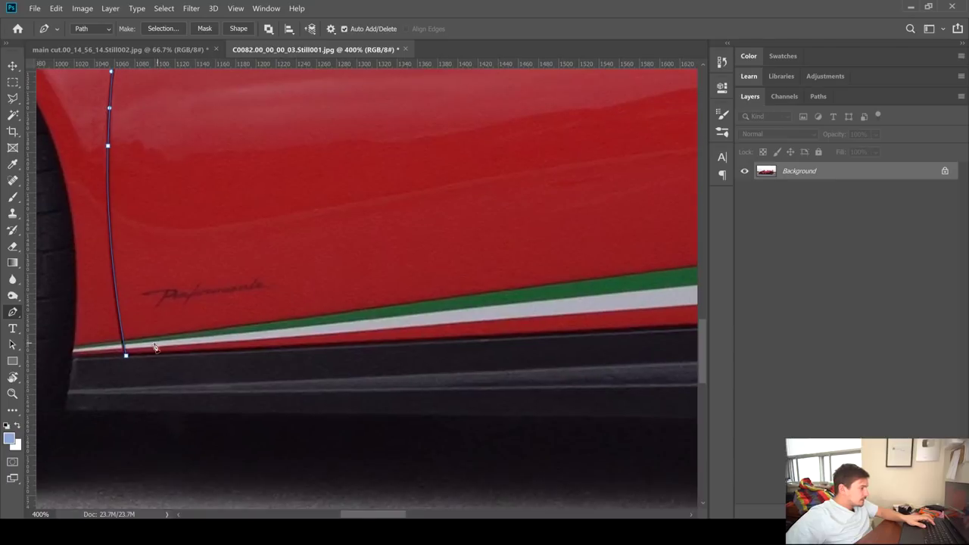
scroll(146, 362, right, 10)
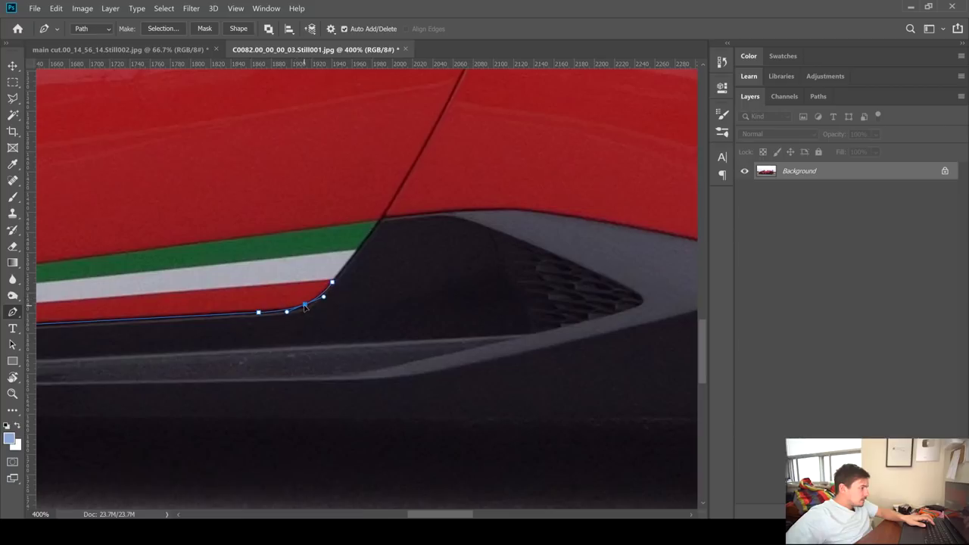
scroll(305, 306, up, 5)
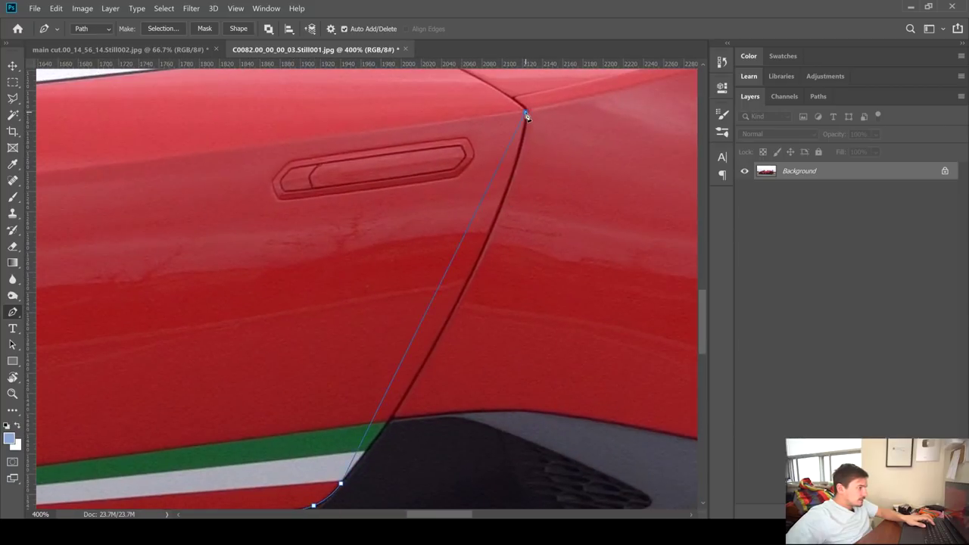
drag(435, 303, 459, 303)
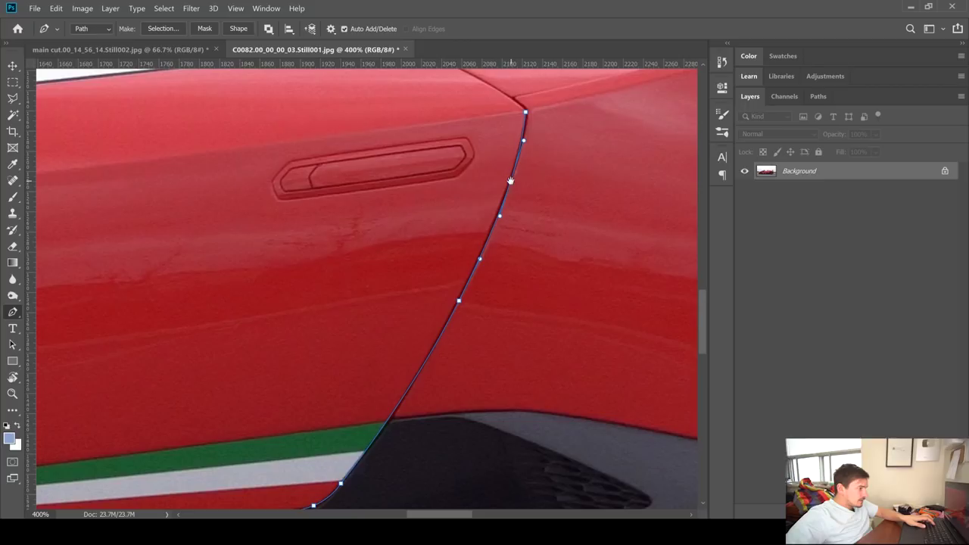
scroll(511, 182, up, 3)
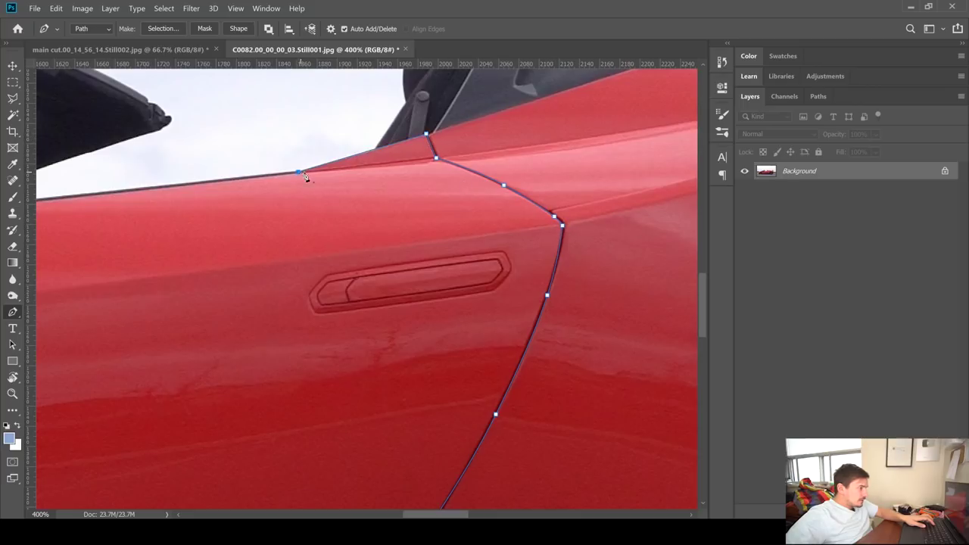
scroll(306, 177, left, 10)
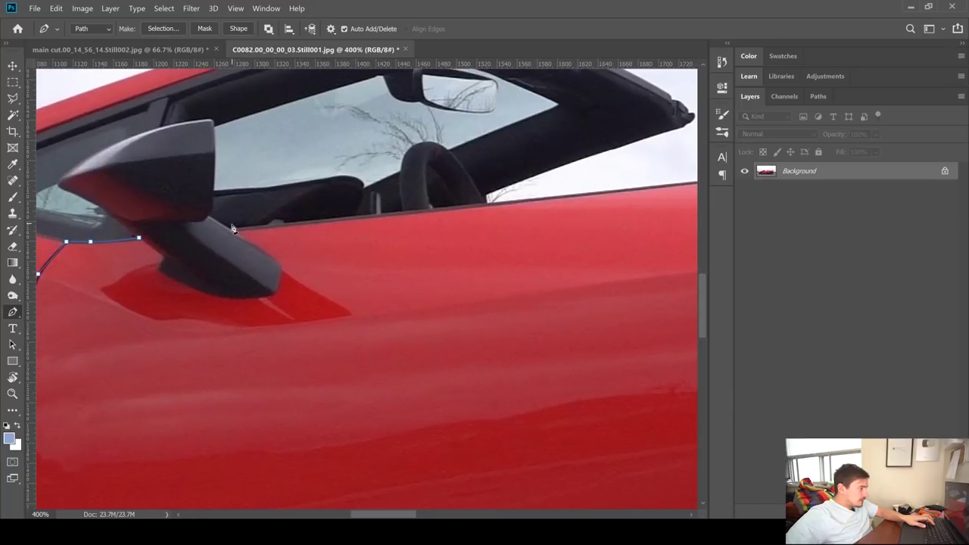
- Carry the path around the side mirror's top edge to close the door outline, then zoom out to check it
click(231, 233)
drag(505, 228, 448, 226)
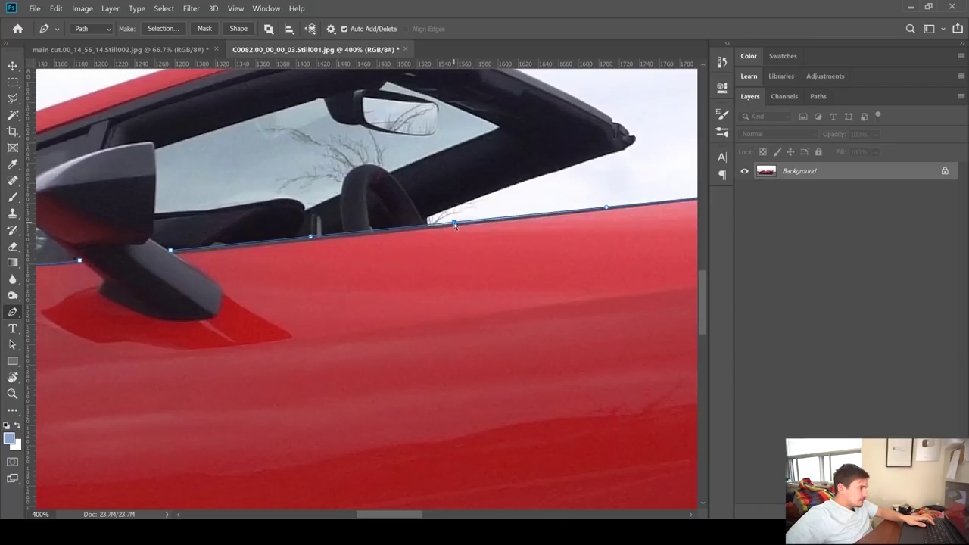
drag(72, 236, 345, 247)
scroll(344, 246, right, 3)
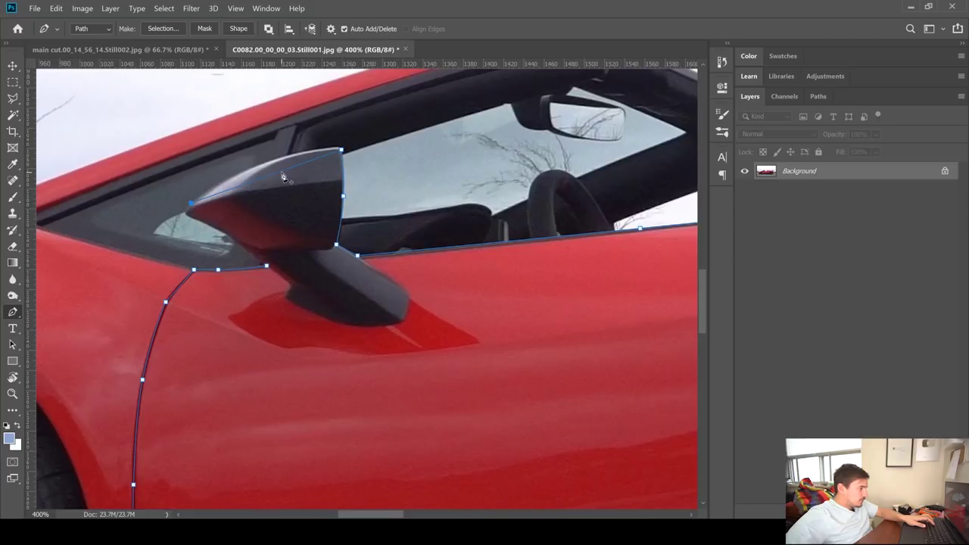
drag(280, 174, 283, 158)
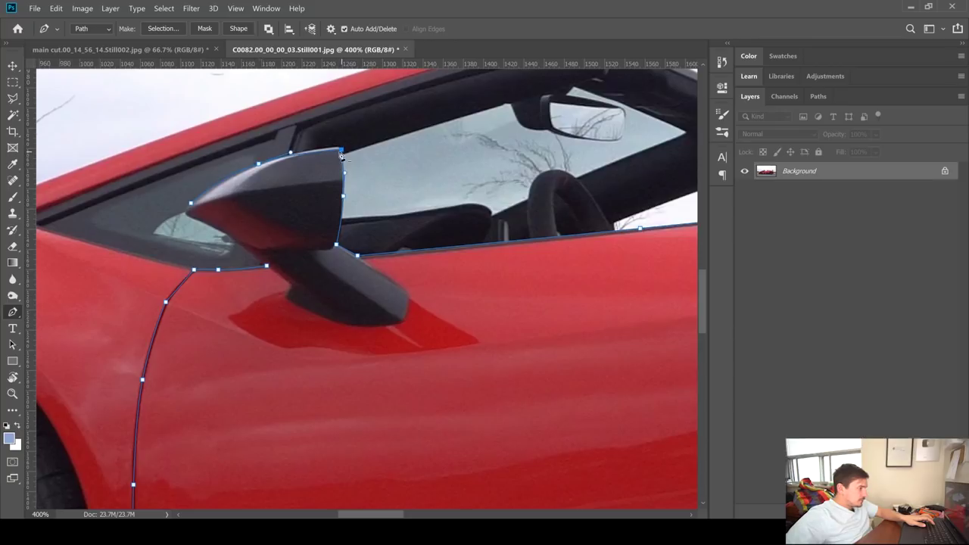
scroll(310, 168, left, 2)
scroll(310, 169, down, 1)
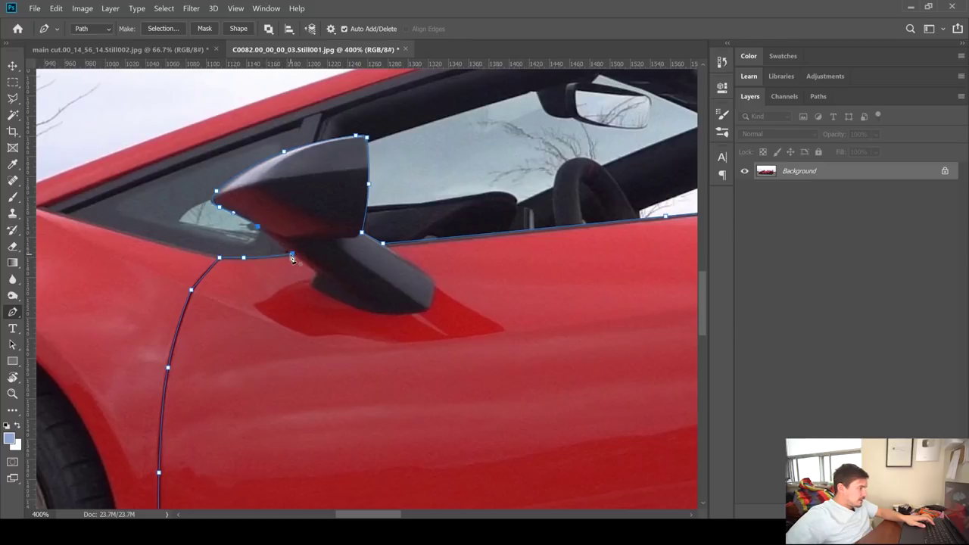
scroll(542, 273, down, 5)
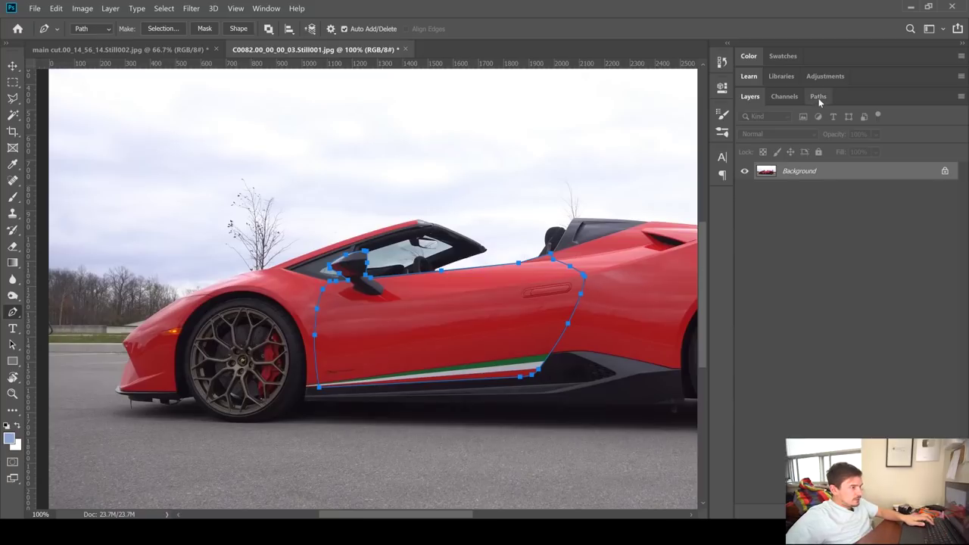
- Load the door path as a selection, copy it to Layer 1 with Ctrl+J, and hide the Background
click(818, 97)
ctrl+click(747, 119)
click(749, 97)
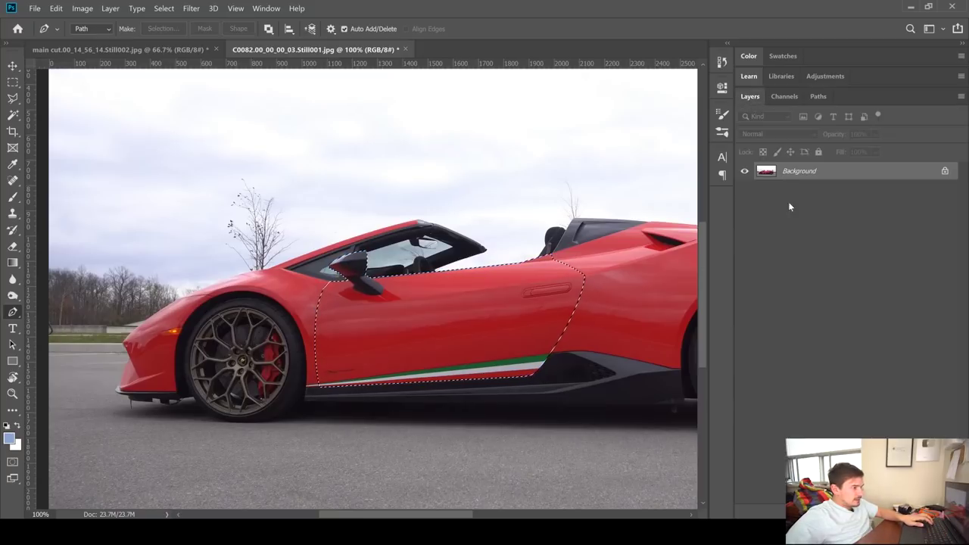
key(ctrl+j)
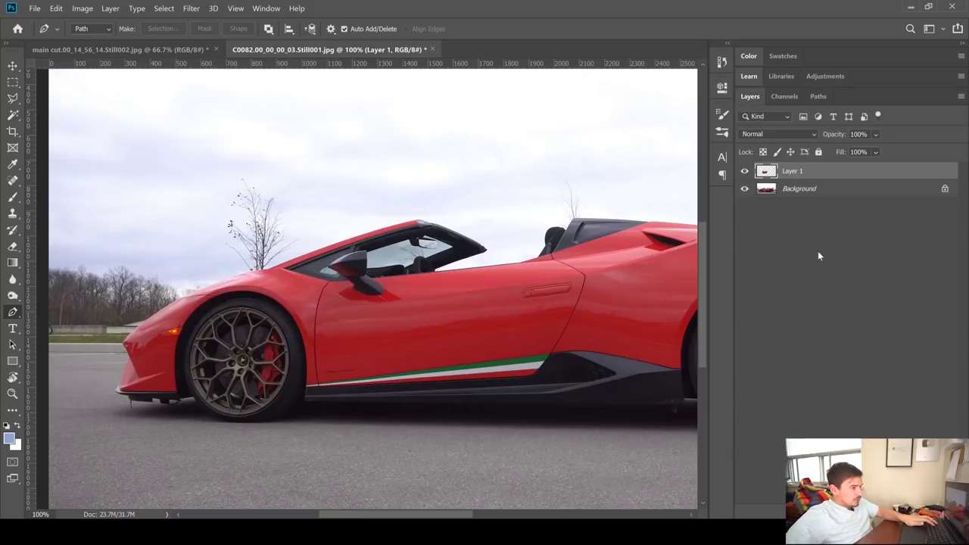
key(v)
drag(516, 337, 469, 205)
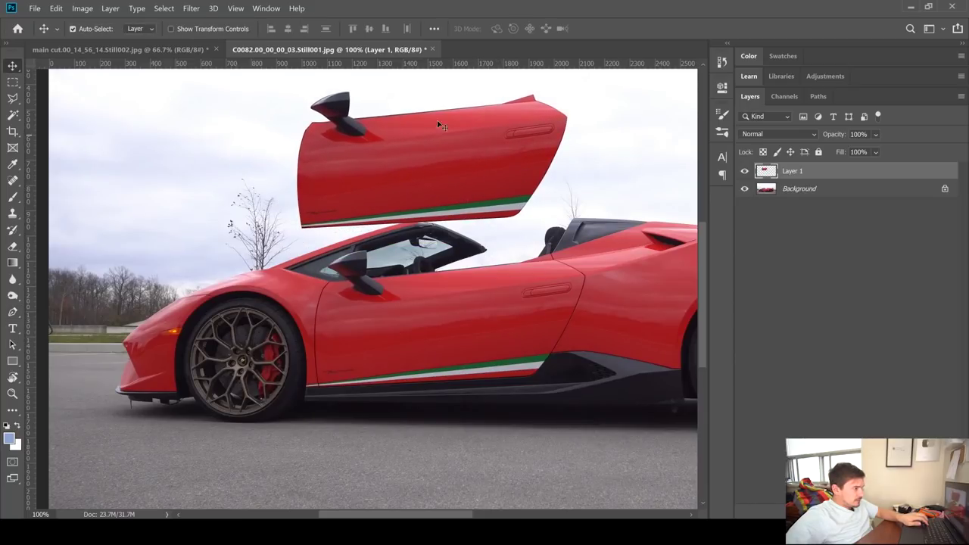
key(ctrl+z)
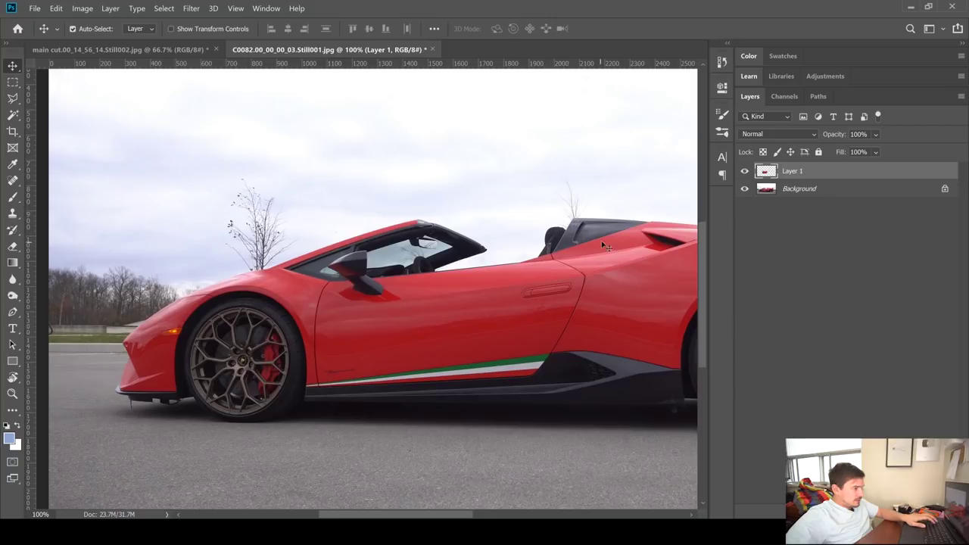
scroll(515, 210, right, 3)
key(ctrl+minus)
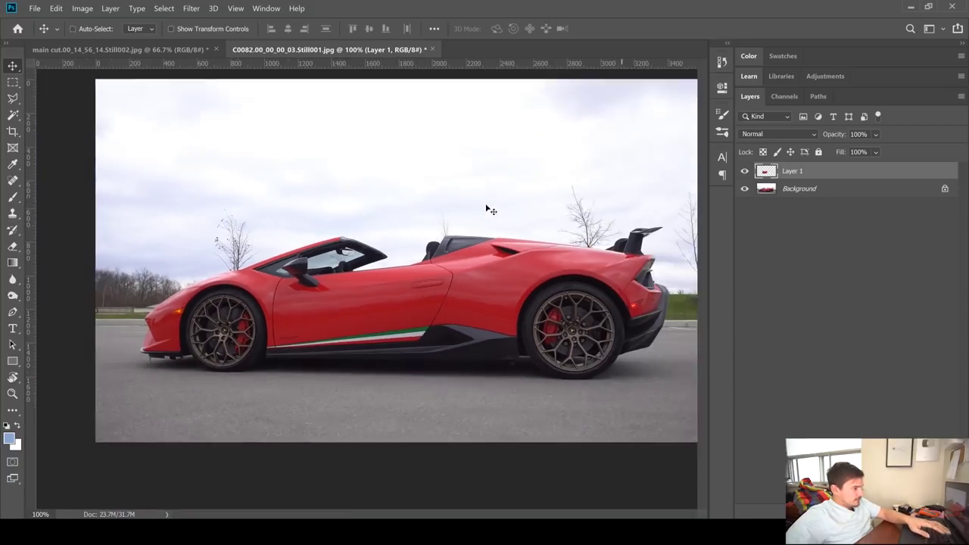
click(744, 188)
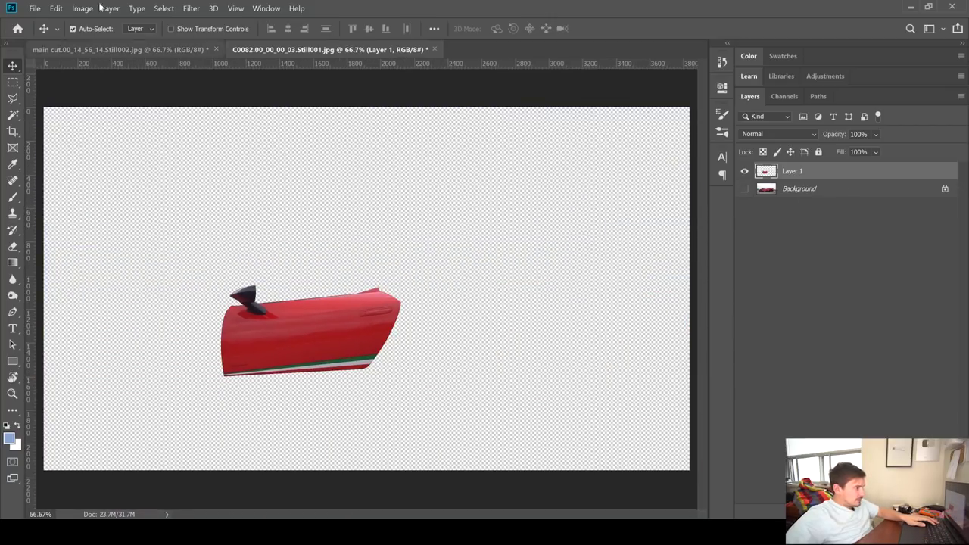
- Save the isolated door as the PNG 'lambo door cutout', accepting the default PNG options
click(35, 8)
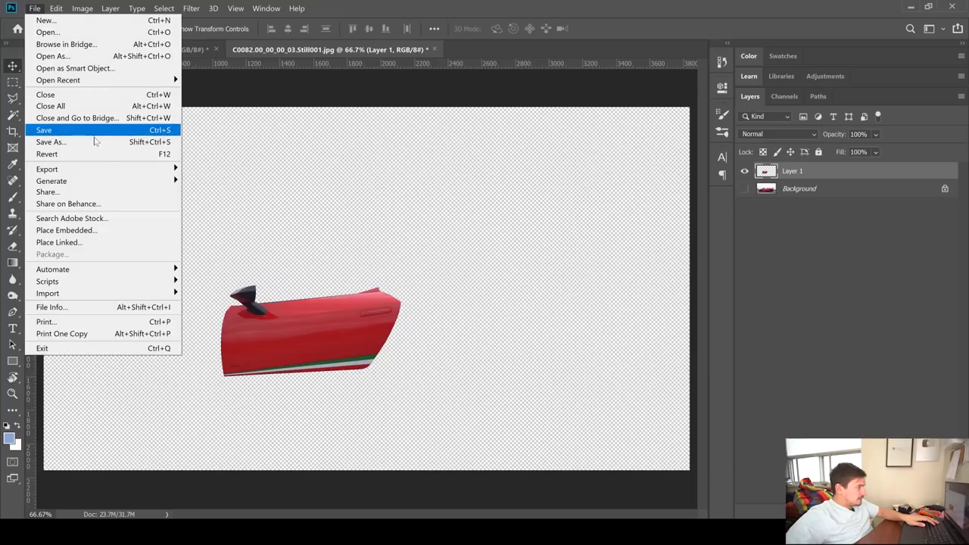
click(104, 130)
click(138, 339)
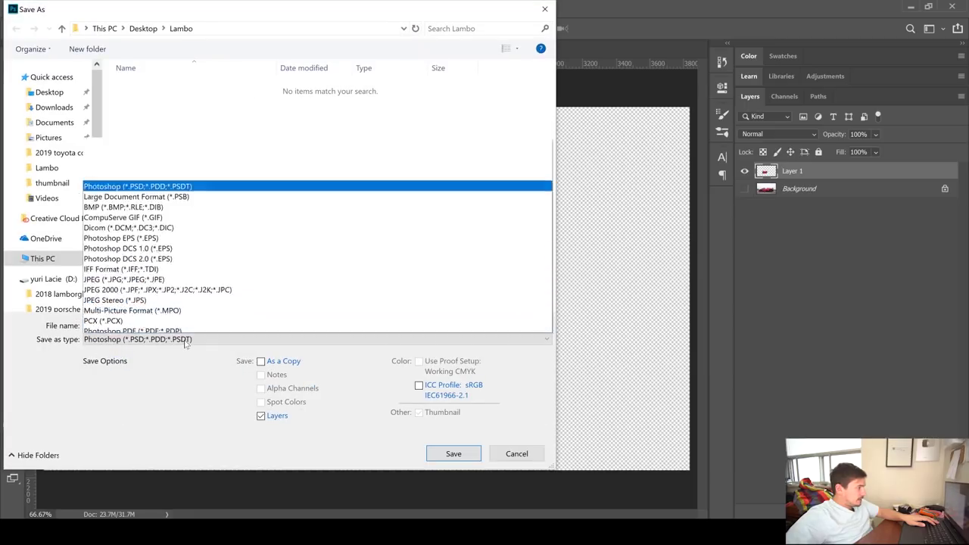
click(115, 287)
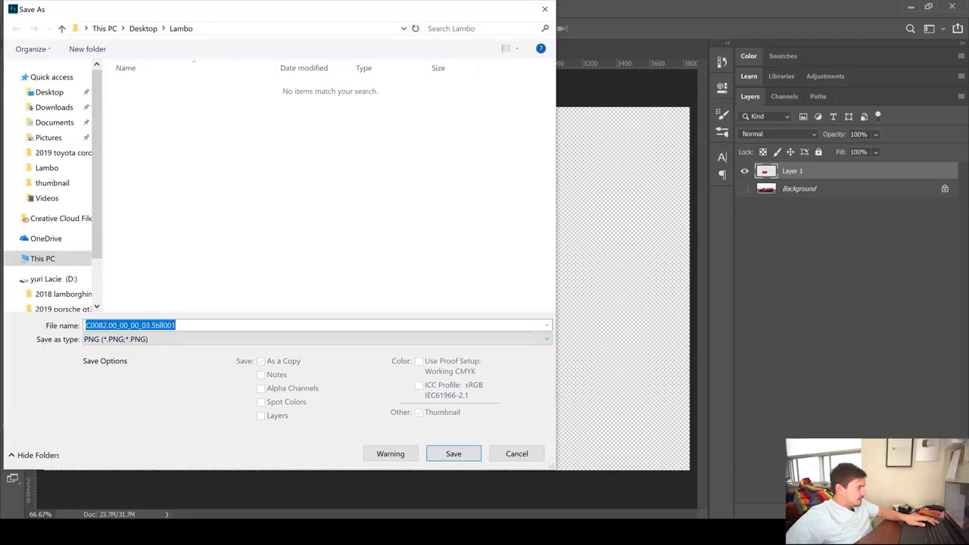
text(lambo door cutout)
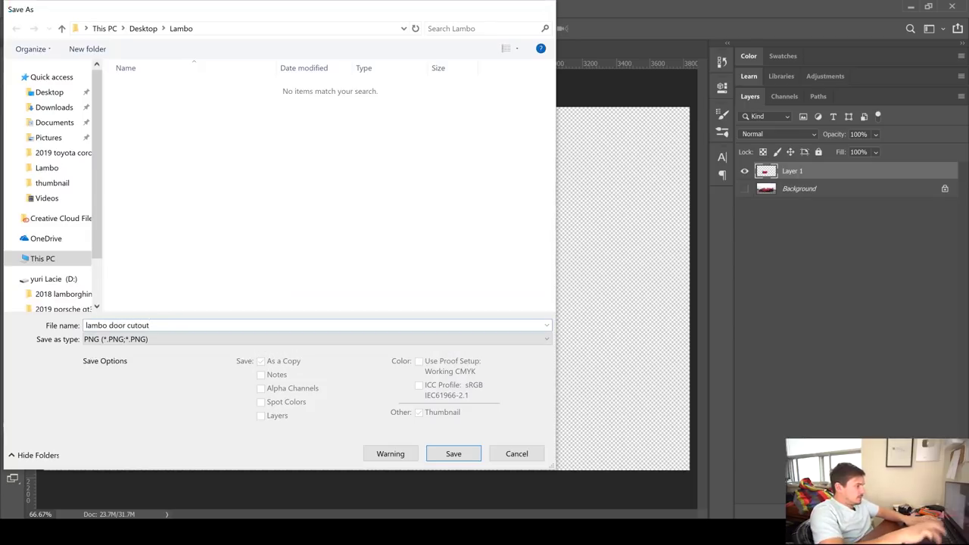
key(Return)
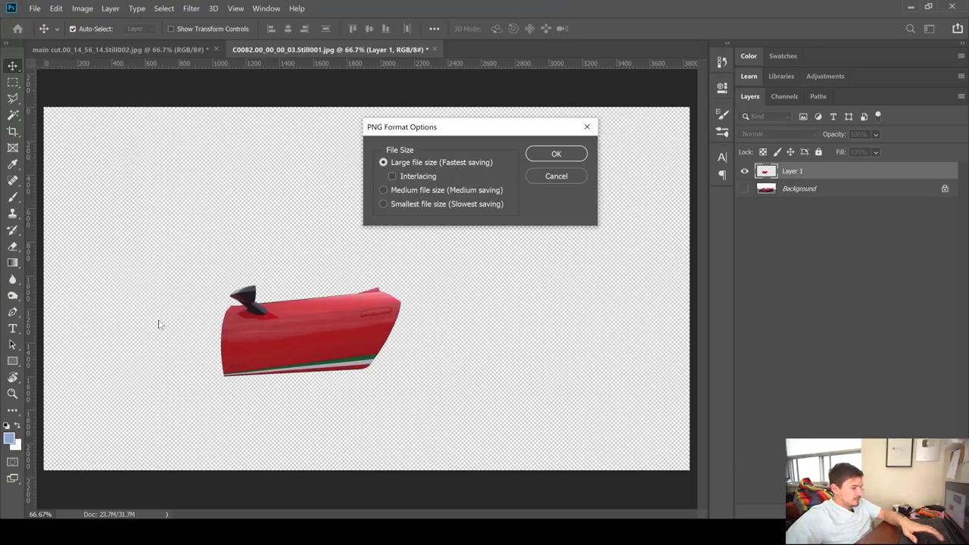
key(Return)
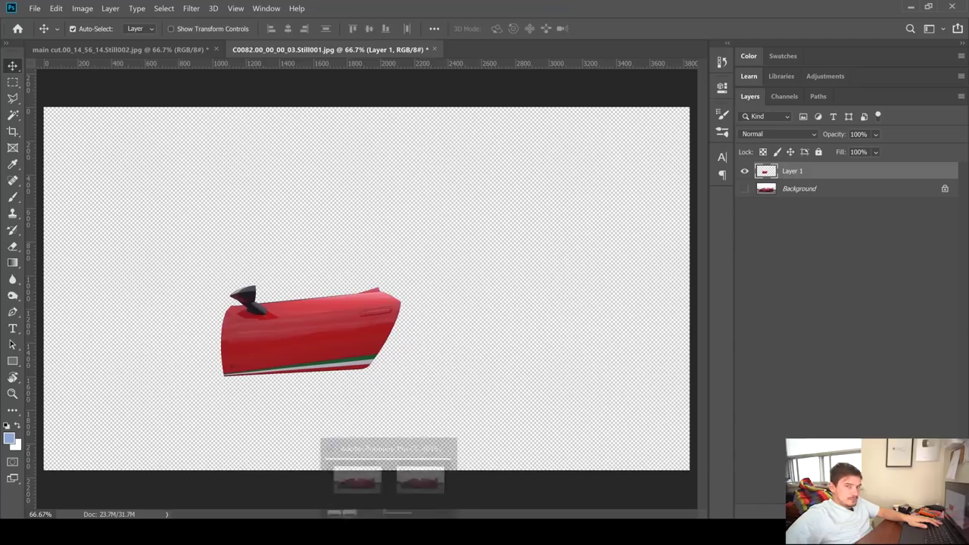
click(356, 477)
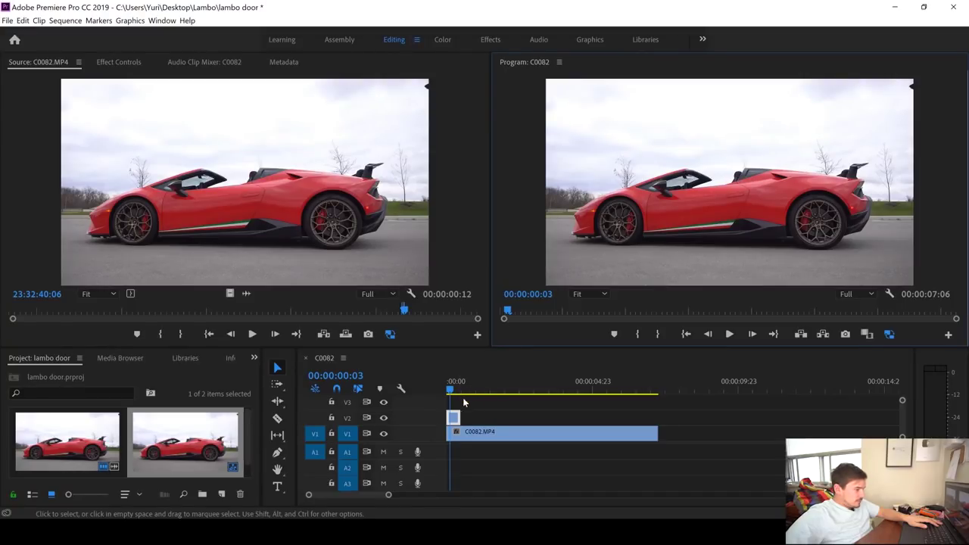
- Delete the small closed-door clip from track V2
drag(478, 406, 626, 389)
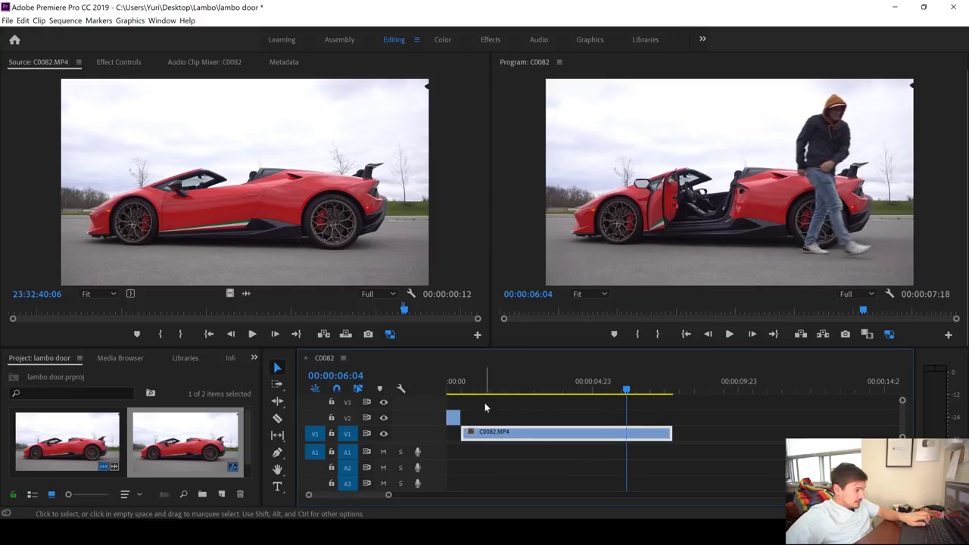
click(478, 395)
key(Delete)
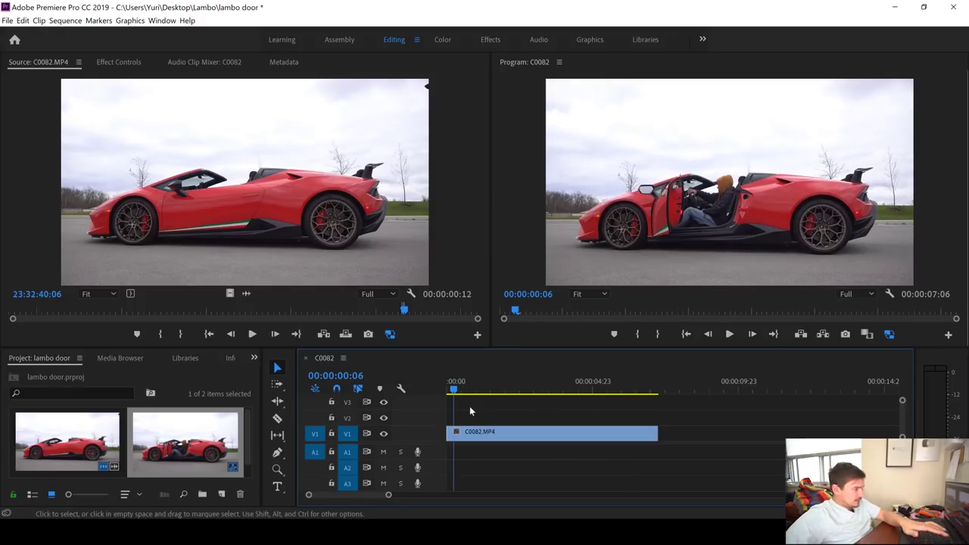
- Replace C0082.MP4 with a linked After Effects composition
click(492, 433)
right_click(492, 433)
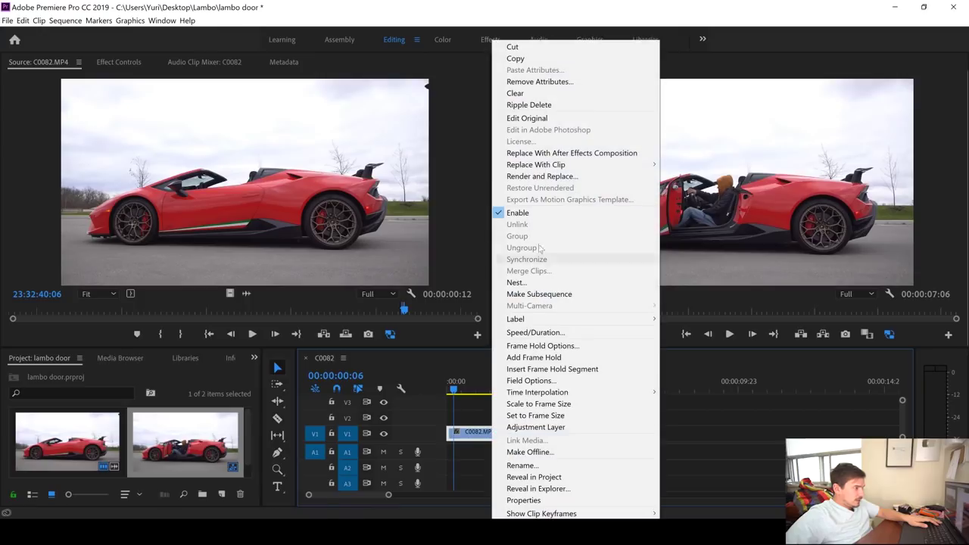
click(567, 154)
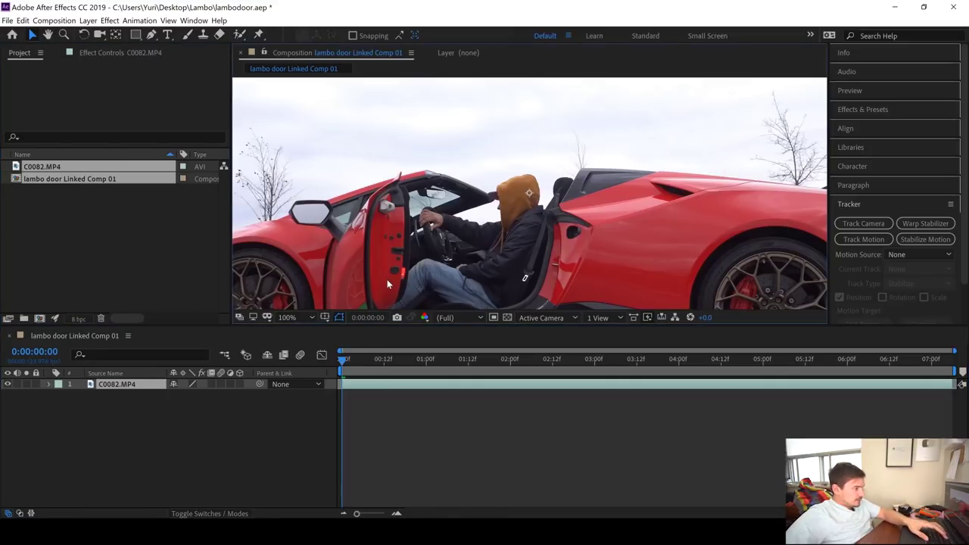
- Import lambo door cutout.png from the Lambo folder into the After Effects project
scroll(387, 284, down, 2)
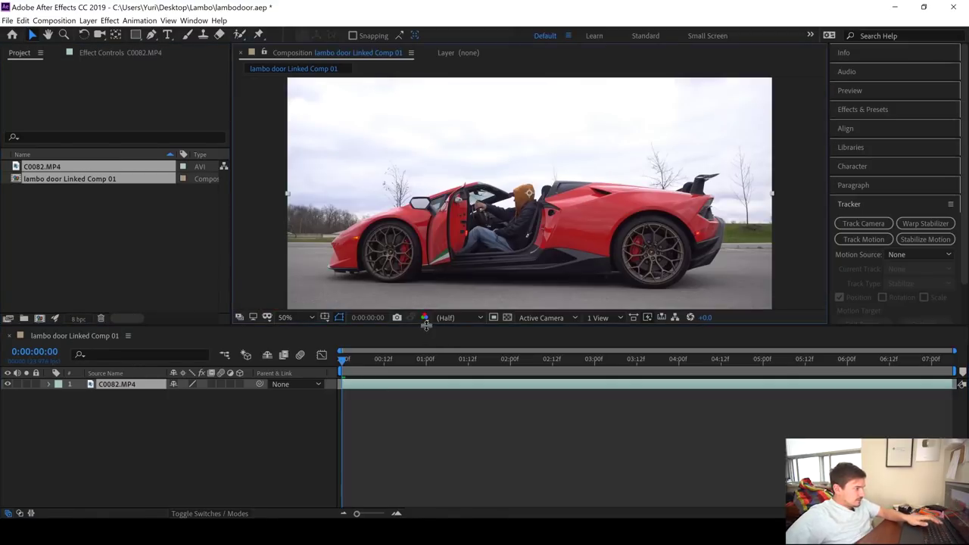
drag(428, 334, 428, 381)
mouse_move(295, 541)
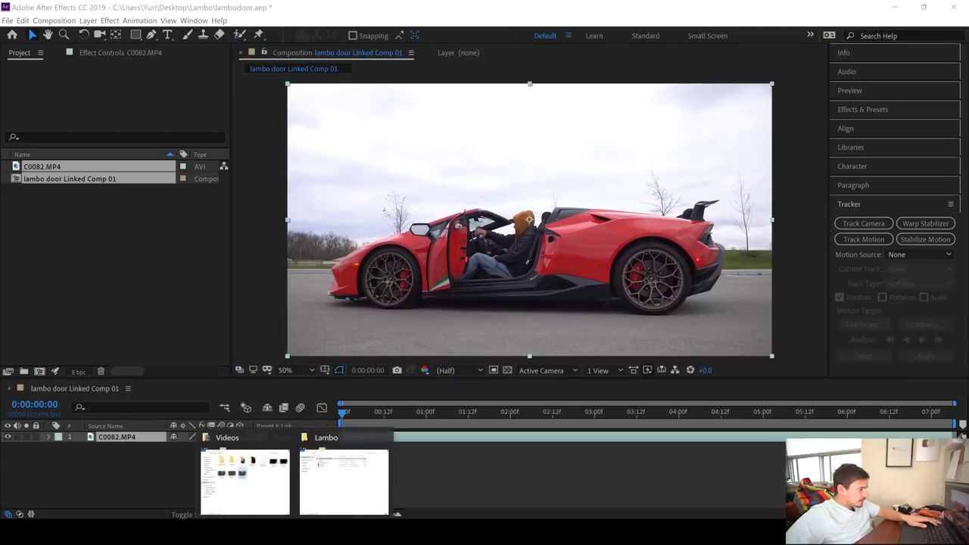
click(324, 488)
drag(485, 142, 139, 260)
click(326, 8)
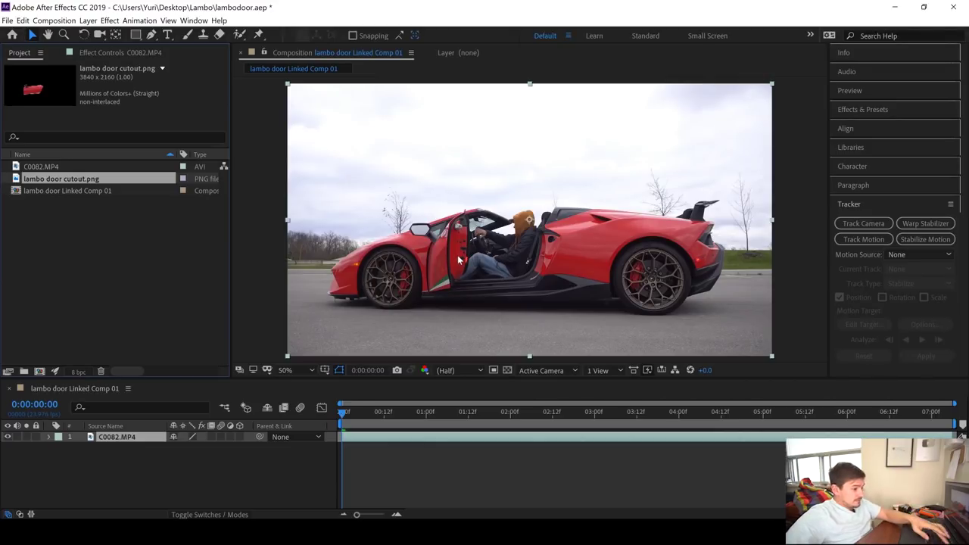
- Place lambo door cutout.png as layer 1 above C0082.MP4 and preview the comp
click(479, 482)
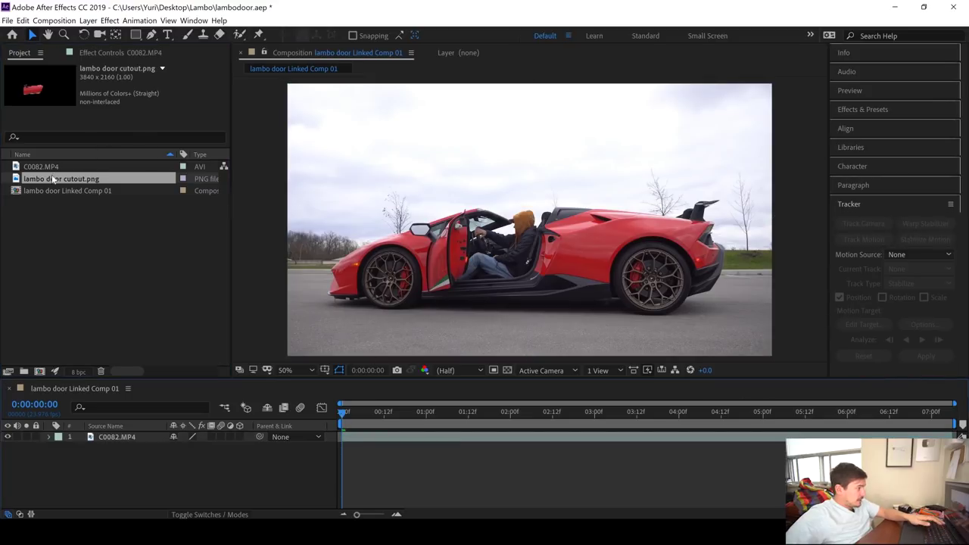
drag(344, 428, 348, 432)
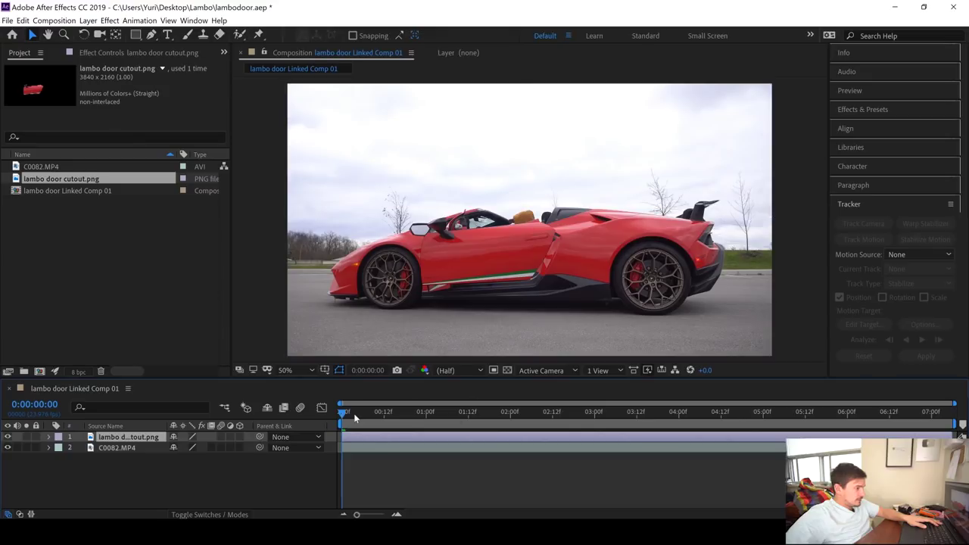
key(space)
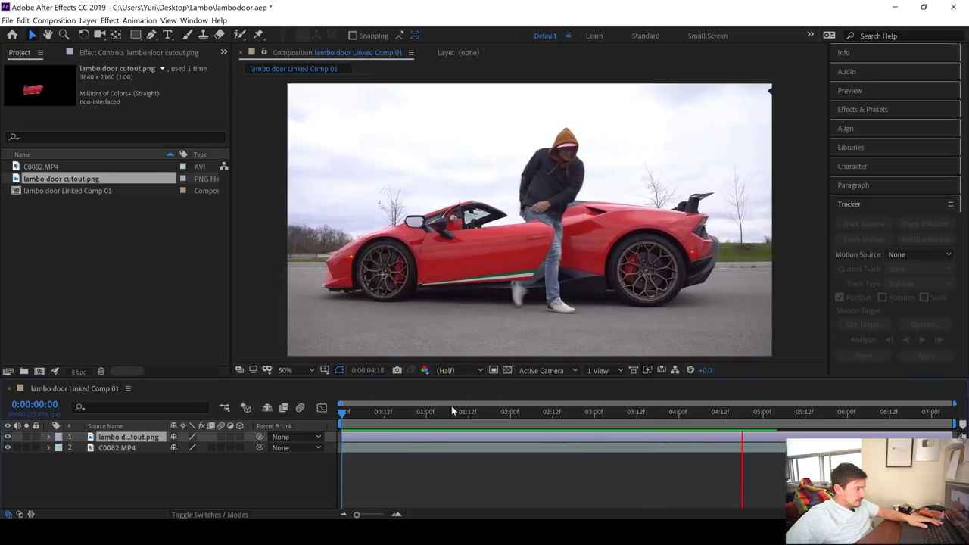
- Hide the door cutout layer, view the footage at 100%, and scrub back to an early door frame
key(space)
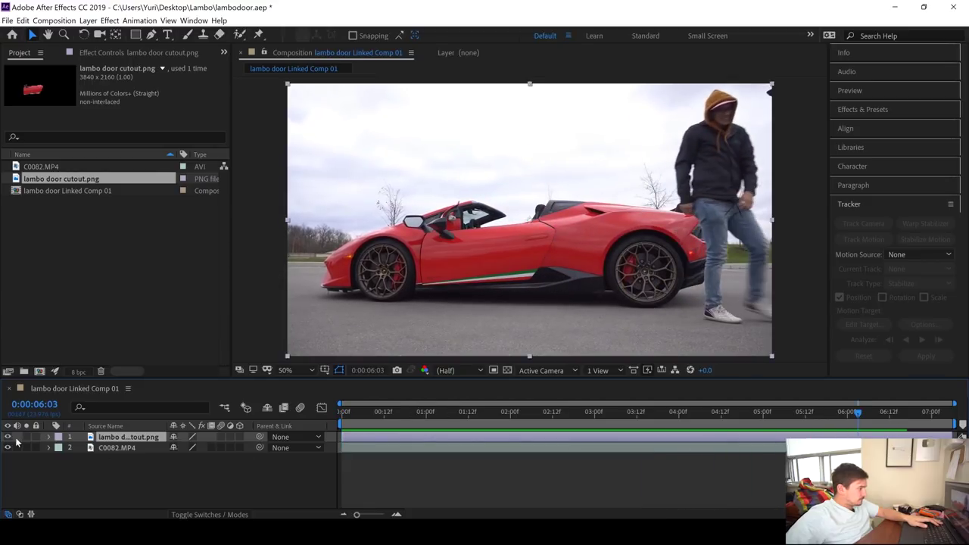
click(7, 437)
key(slash)
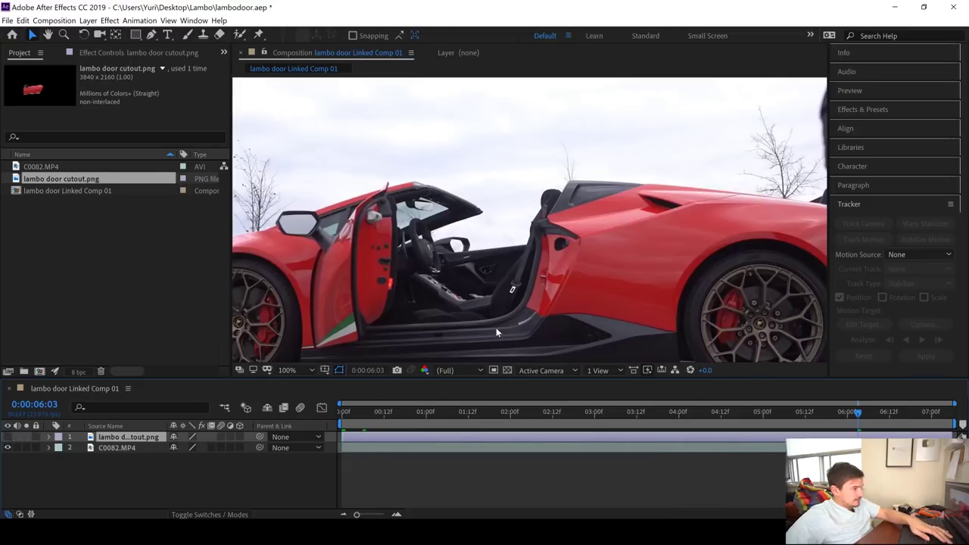
drag(444, 259, 578, 234)
key(v)
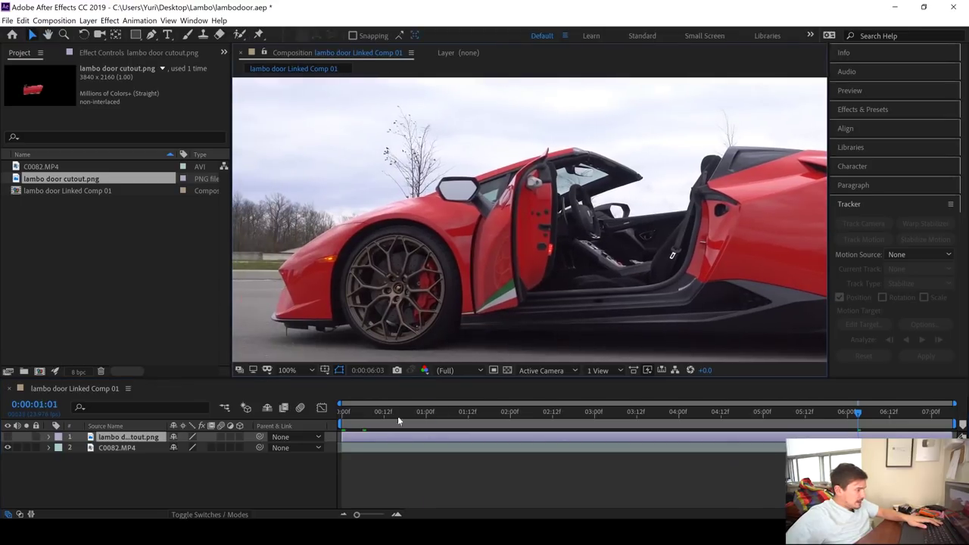
drag(398, 416, 672, 417)
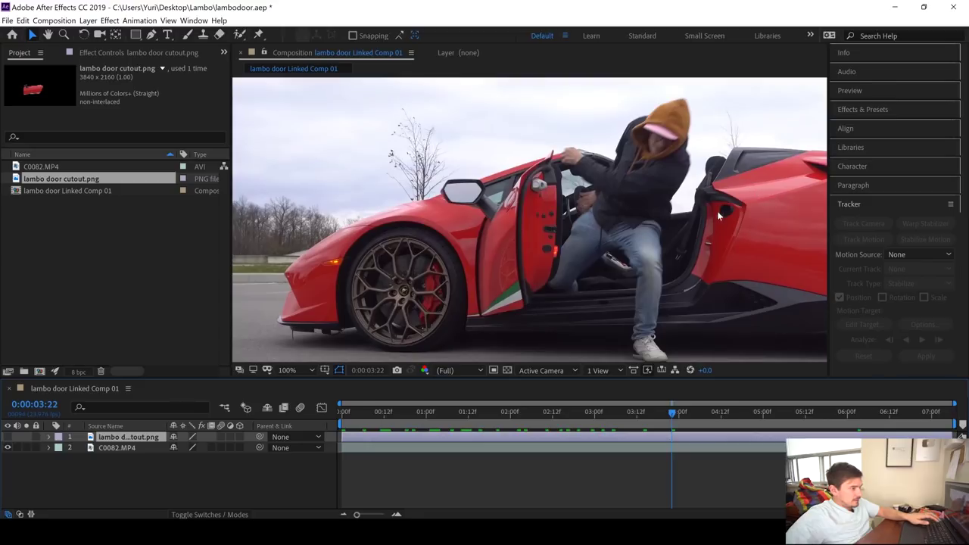
drag(599, 424, 399, 415)
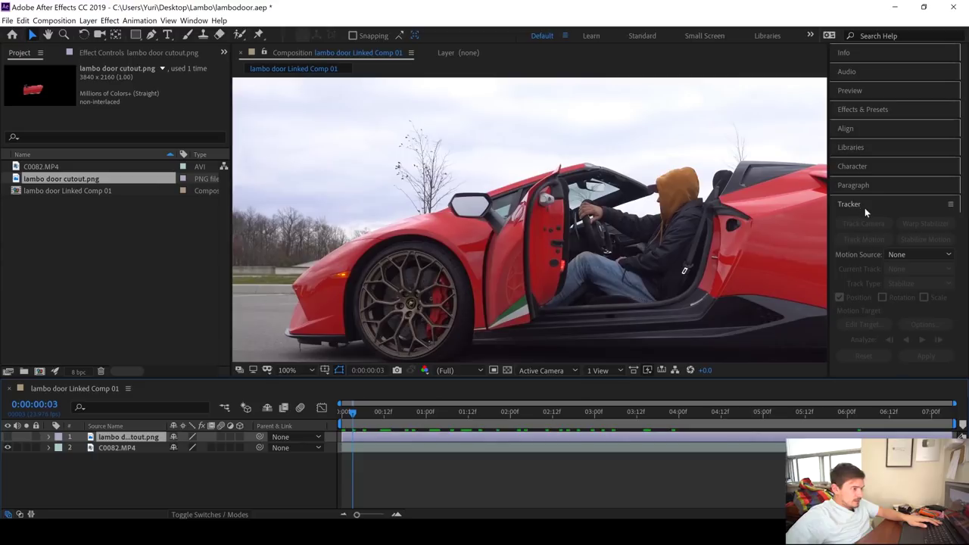
click(555, 453)
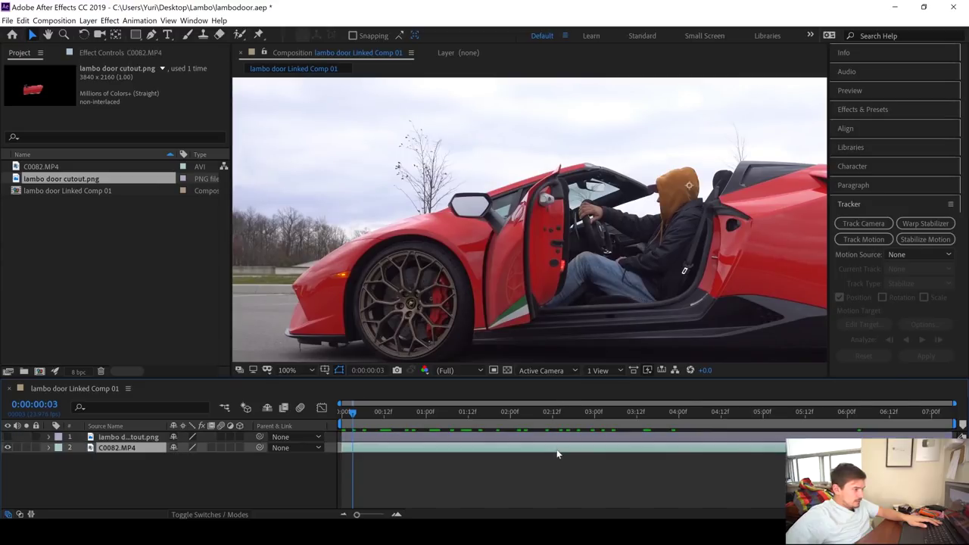
- Start a position-and-rotation motion track on C0082.MP4 with Track Point 1 on the front fender
click(864, 239)
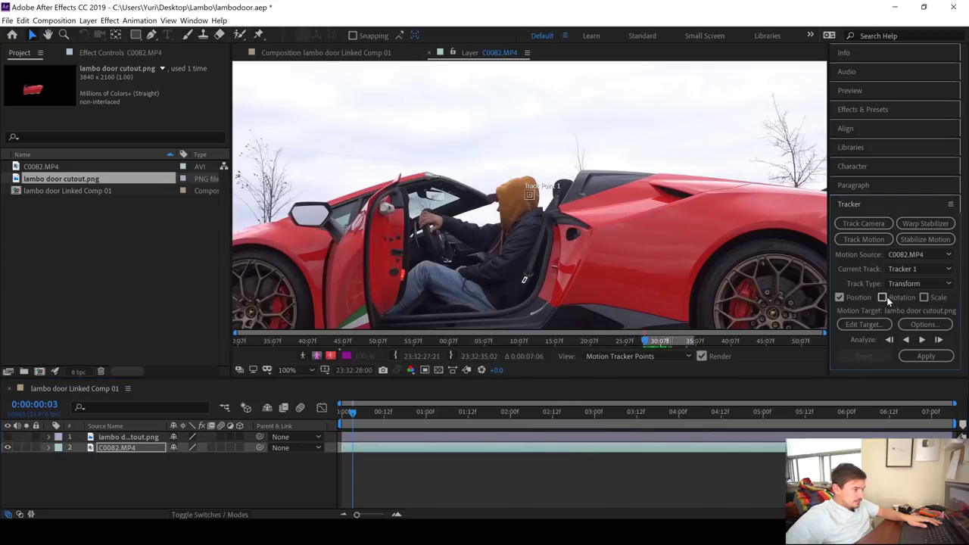
scroll(530, 197, up, 1)
drag(500, 227, 651, 155)
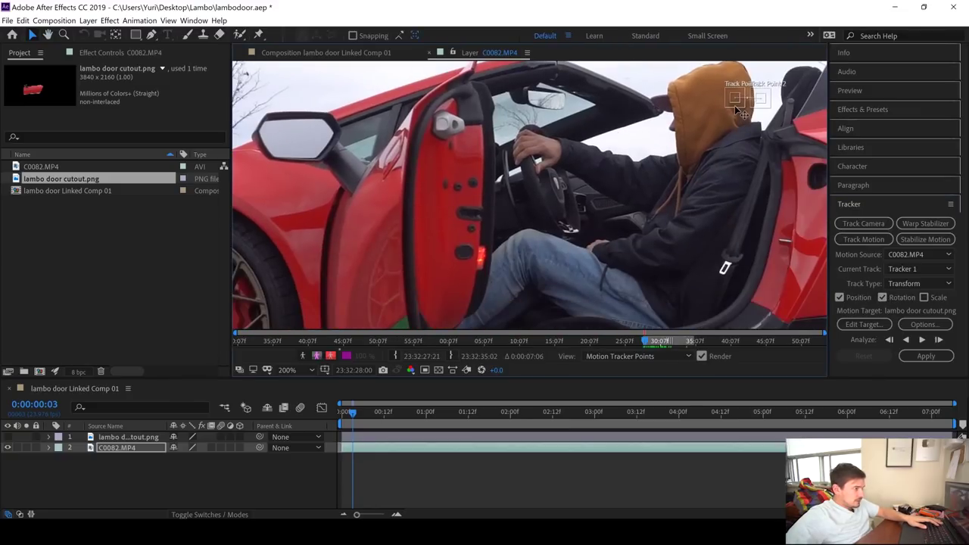
drag(738, 109, 349, 163)
drag(349, 215, 528, 177)
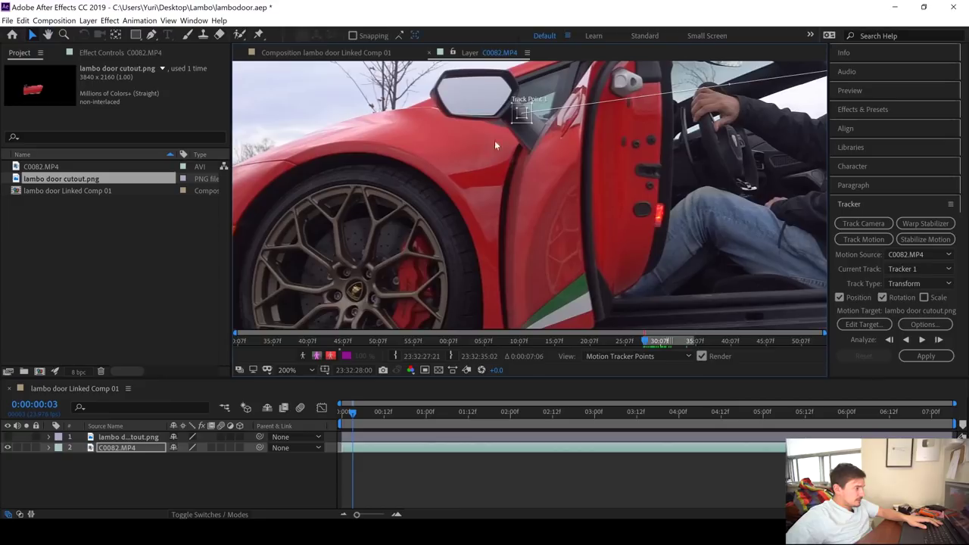
drag(467, 172, 298, 179)
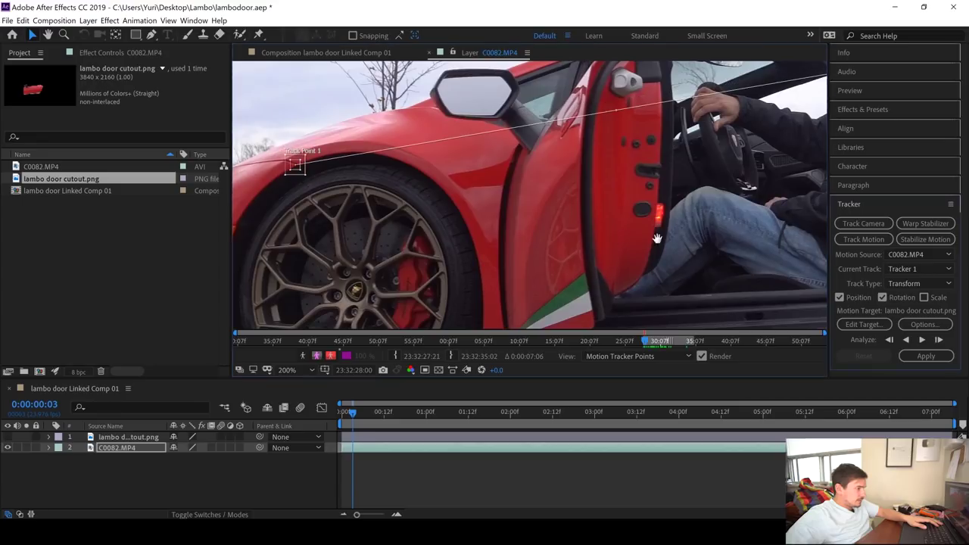
- Place Track Point 2 on the lower door sill and analyze the track forward to 0:00:07:03
drag(658, 234, 533, 207)
drag(599, 104, 581, 132)
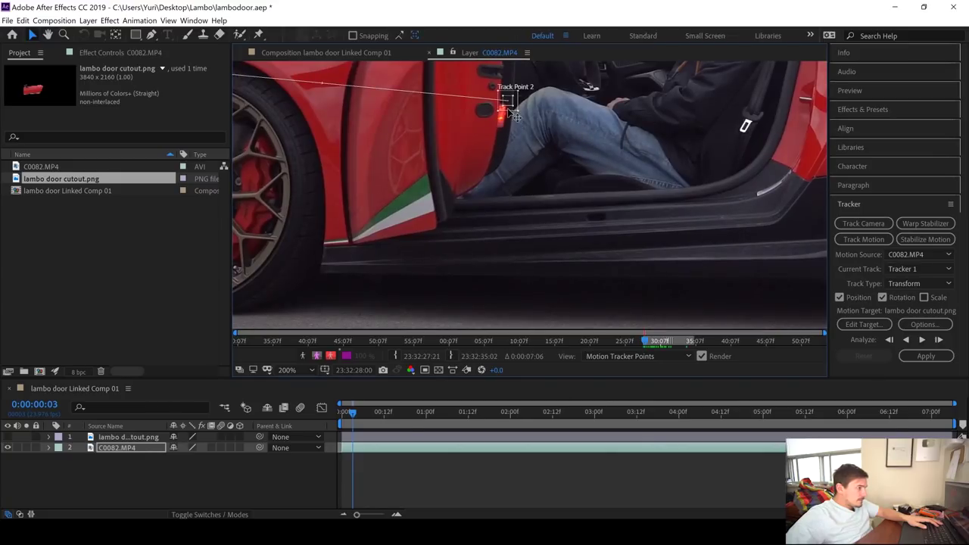
drag(512, 112, 325, 243)
scroll(663, 324, down, 1)
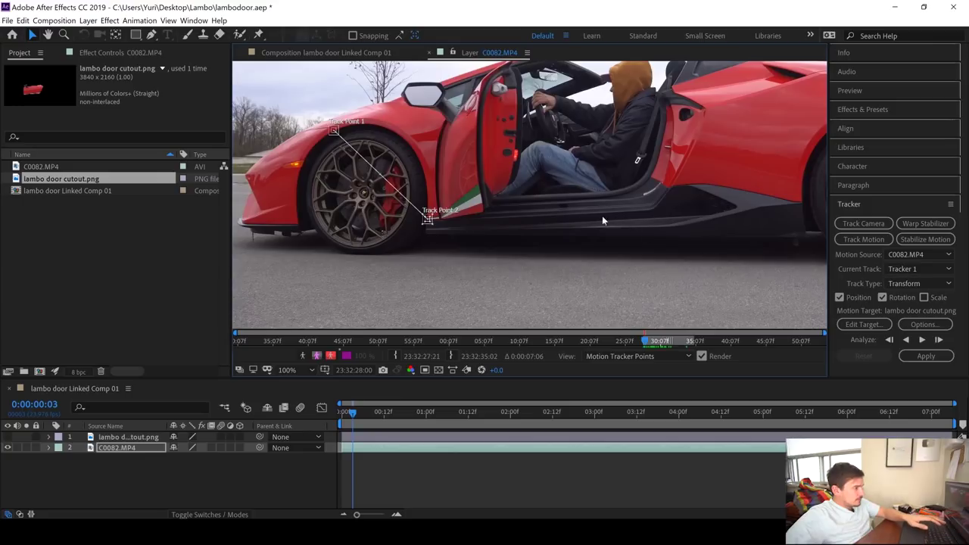
scroll(602, 216, down, 1)
scroll(612, 240, up, 1)
drag(612, 244, 664, 309)
click(922, 340)
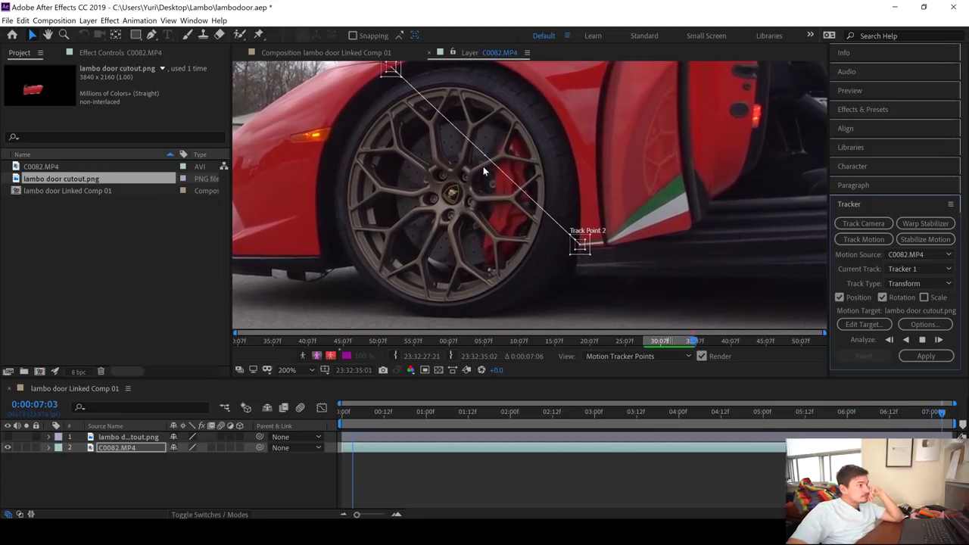
- Create a Null 1 layer and apply the tracking data to it in X and Y
right_click(222, 460)
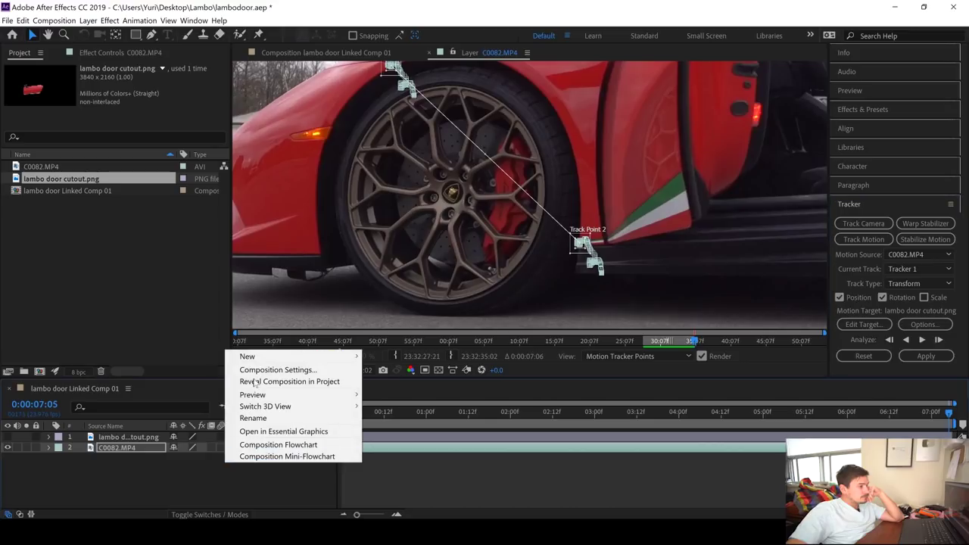
mouse_move(318, 357)
click(413, 416)
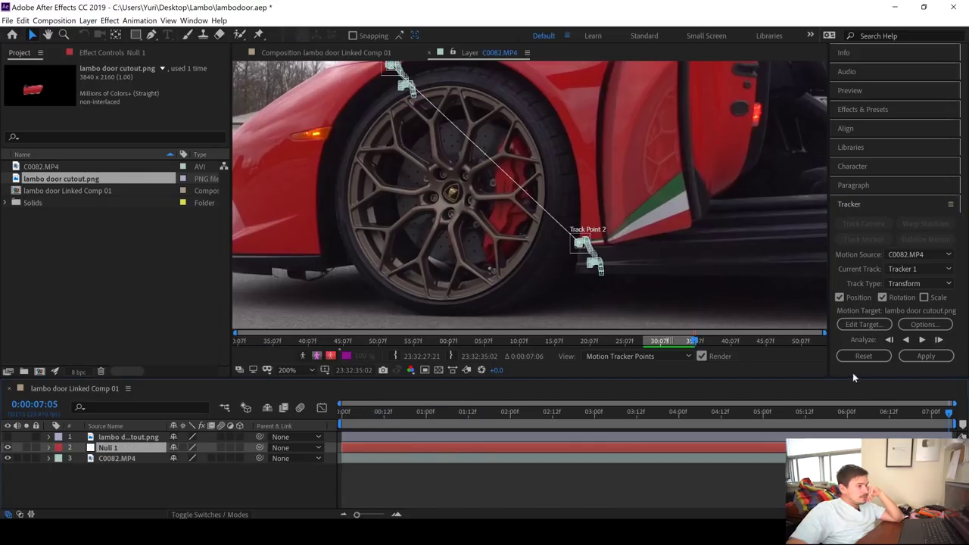
click(862, 324)
click(490, 250)
click(494, 274)
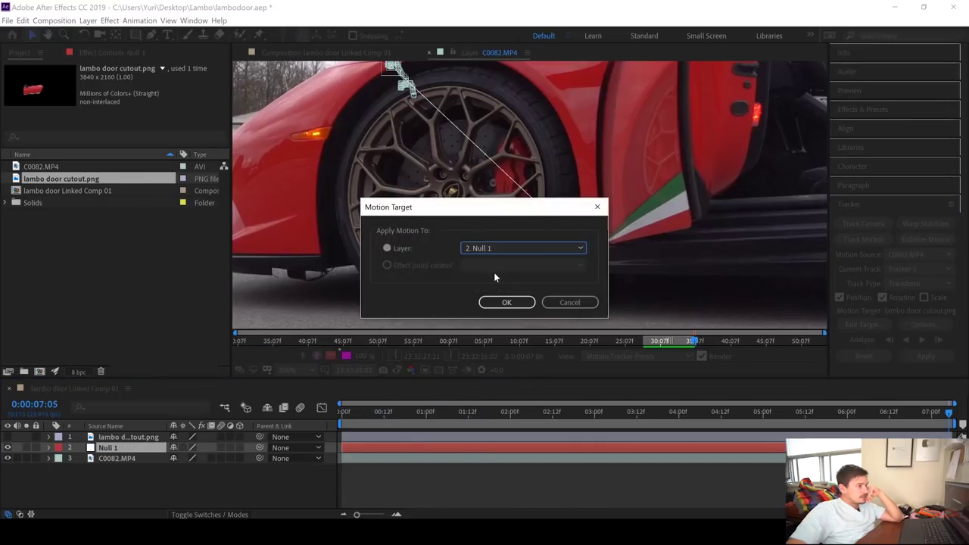
click(507, 303)
click(926, 356)
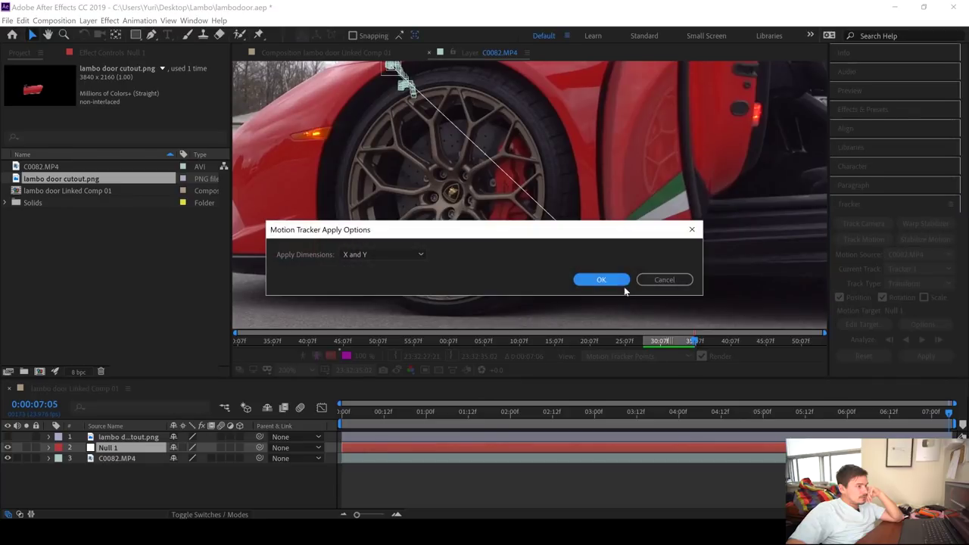
click(603, 280)
- Make the door cutout layer visible again and scrub around four seconds to check the track
key(Home)
key(space)
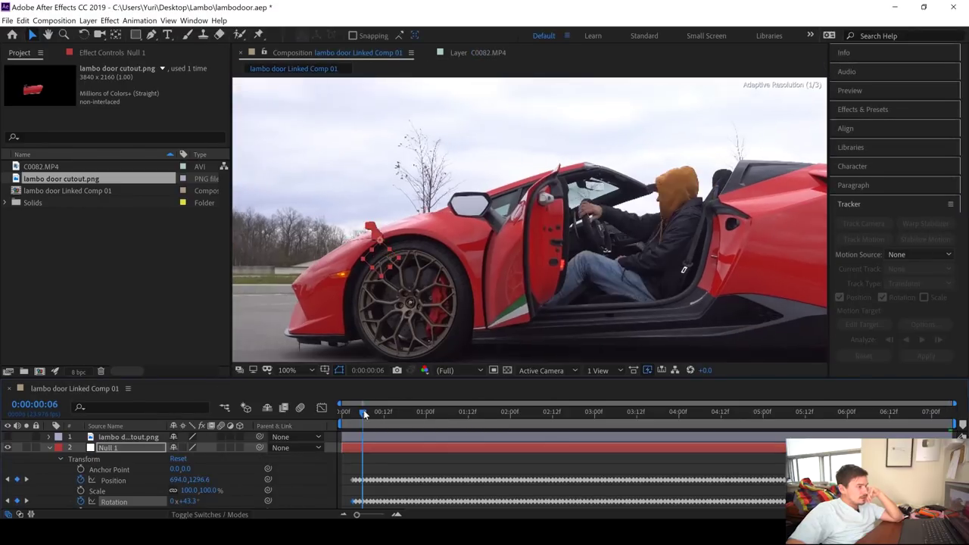
click(8, 437)
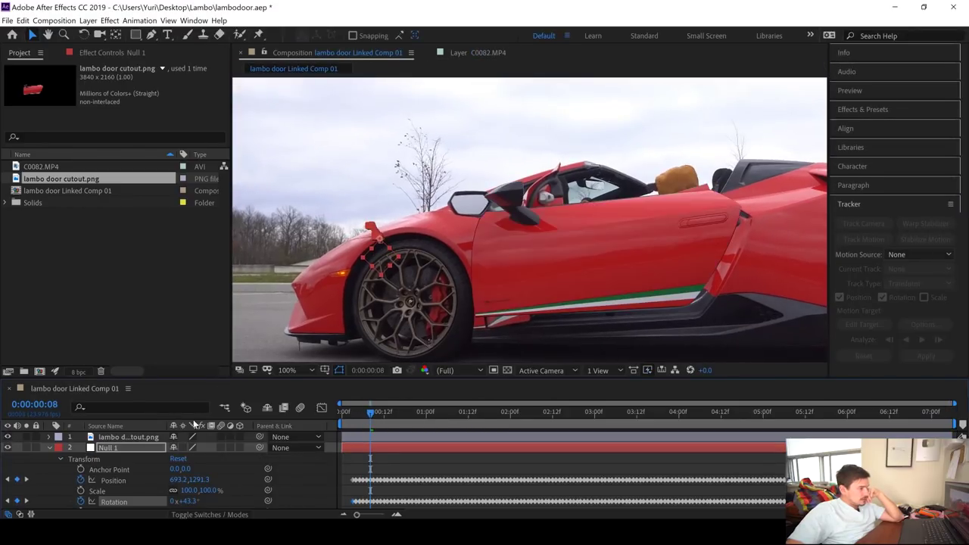
drag(558, 419, 682, 413)
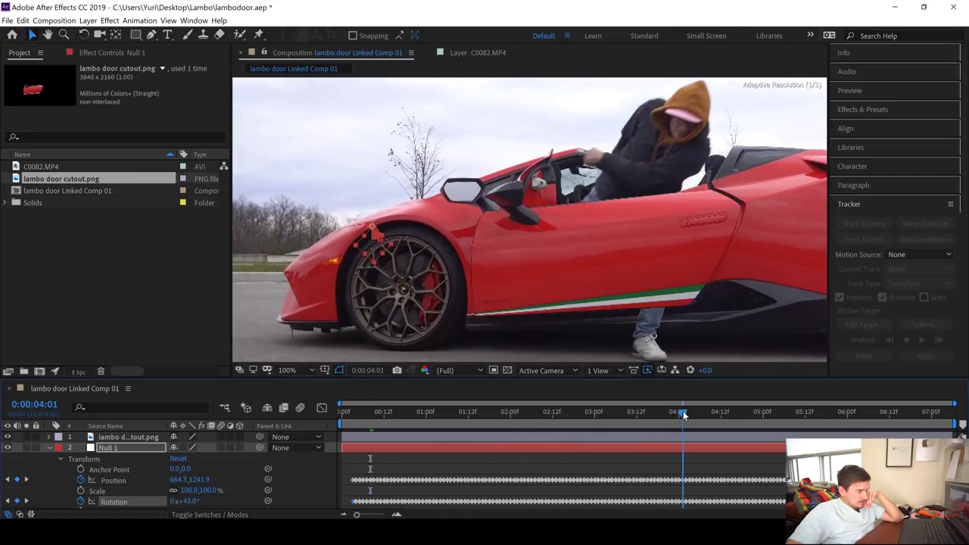
click(682, 260)
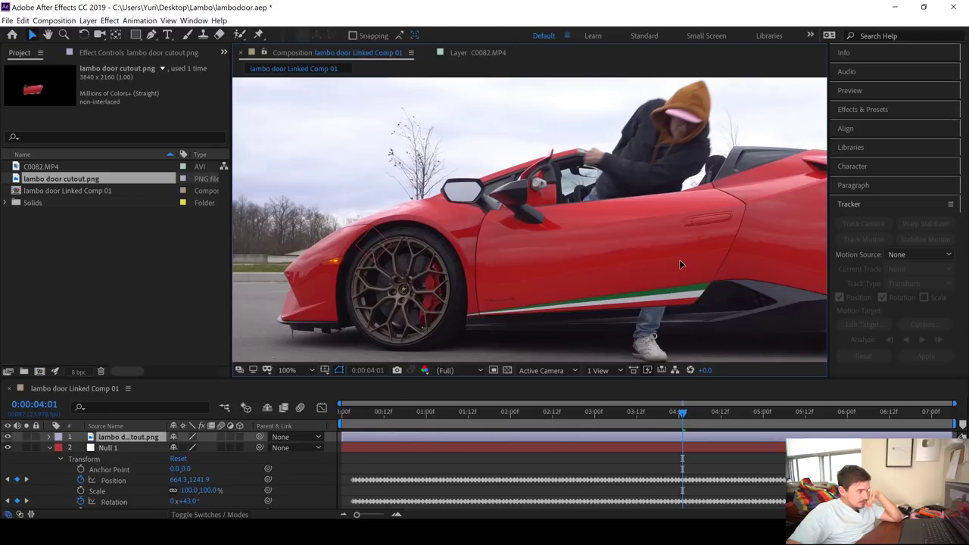
drag(386, 422, 349, 422)
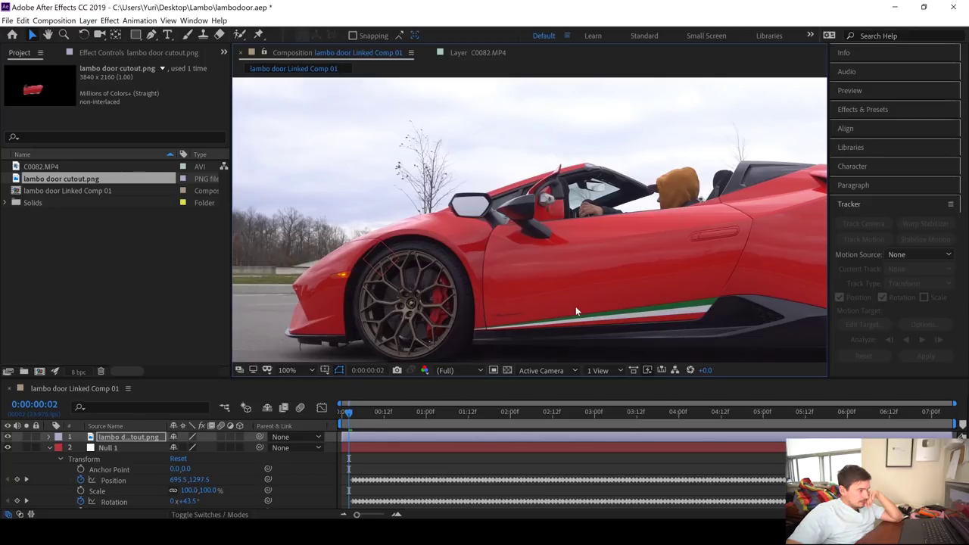
- Parent the door cutout to Null 1, fit the viewer to the frame, and preview from the start
drag(260, 439, 110, 448)
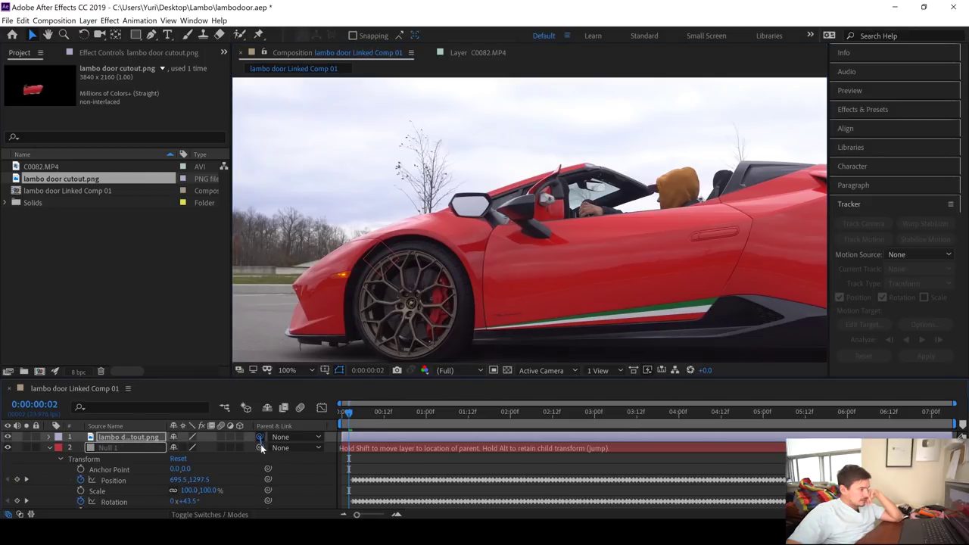
click(49, 448)
key(Home)
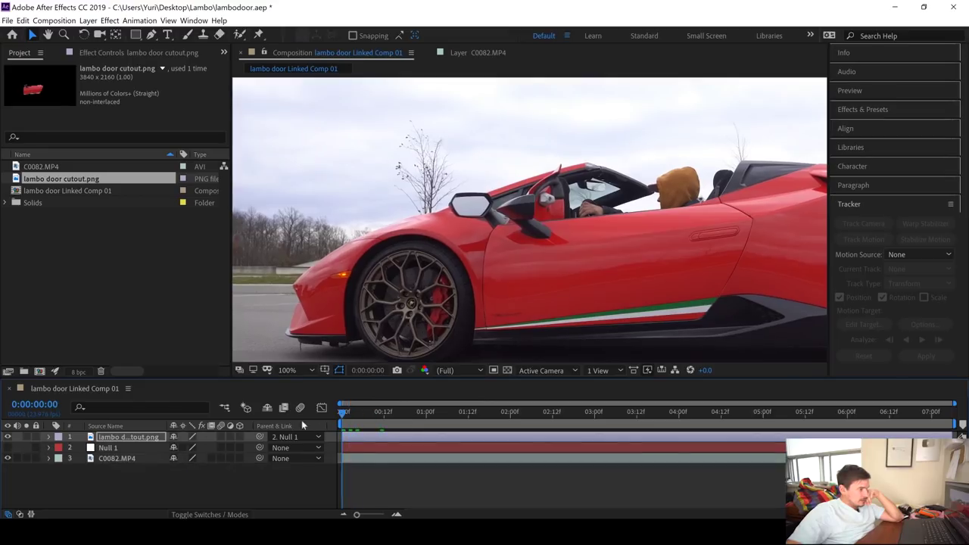
click(292, 373)
click(314, 151)
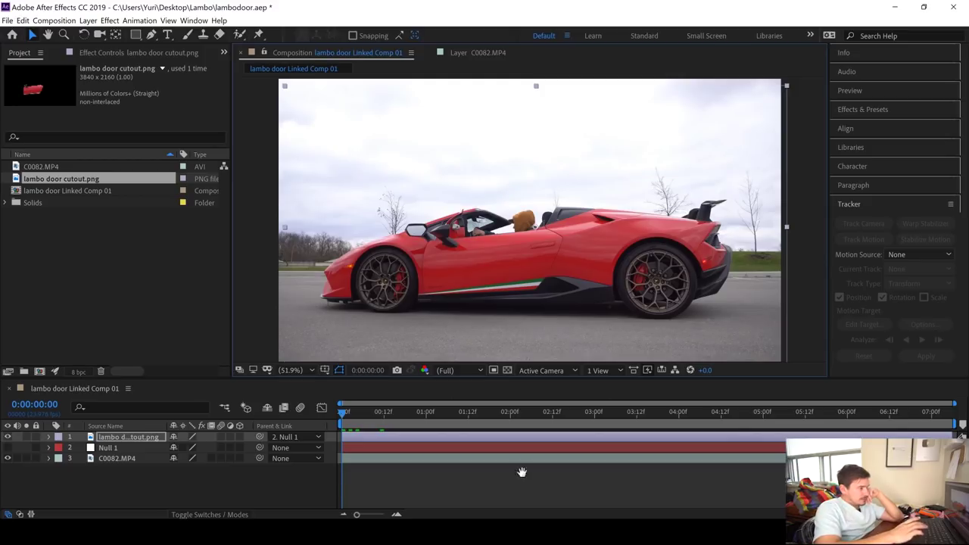
key(space)
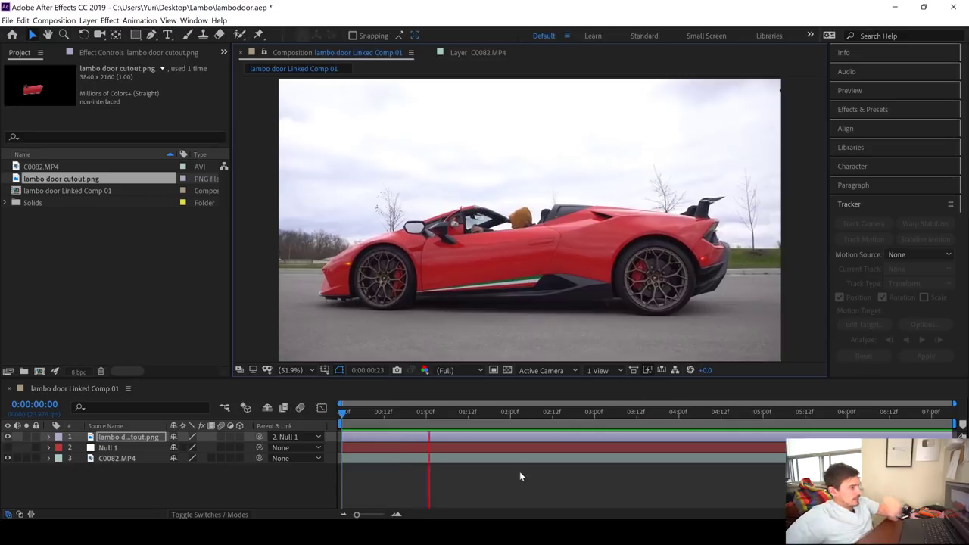
- Move the door cutout's anchor point toward the hinge and line the door up with the car
key(space)
click(49, 437)
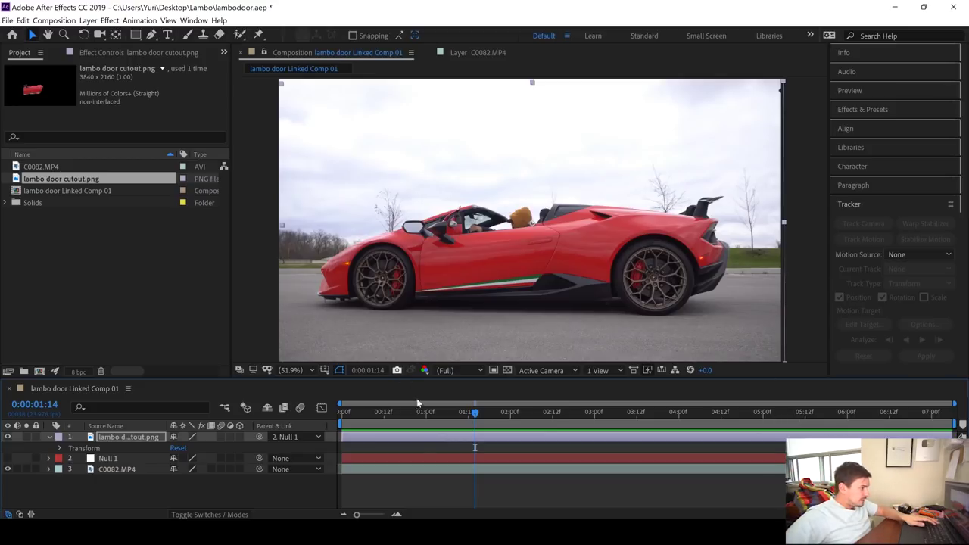
click(50, 438)
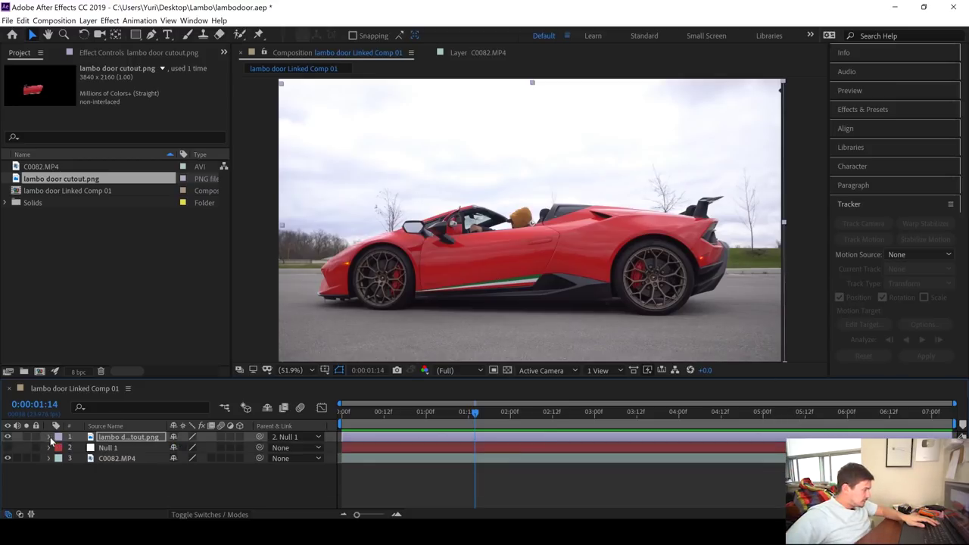
click(50, 438)
click(60, 449)
scroll(131, 448, down, 1)
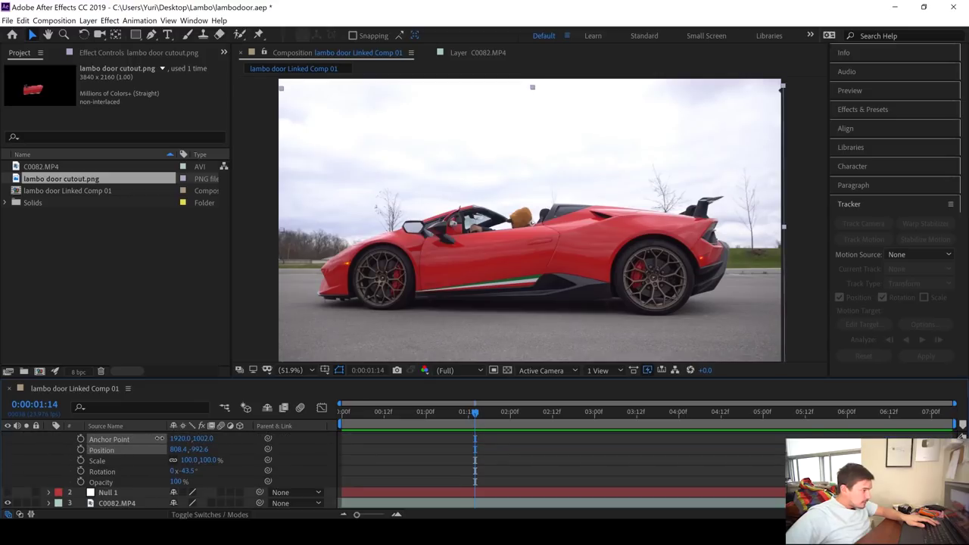
drag(196, 438, 189, 442)
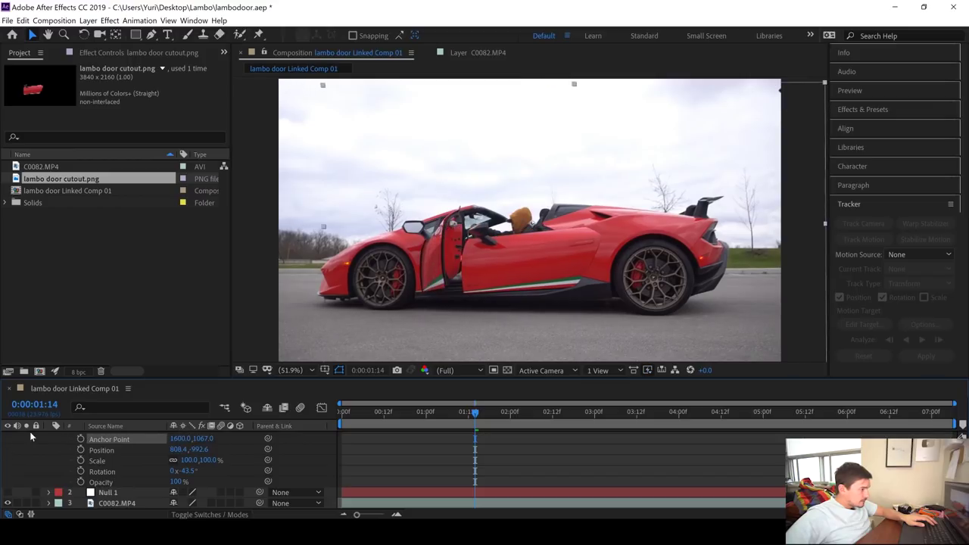
drag(180, 439, 128, 452)
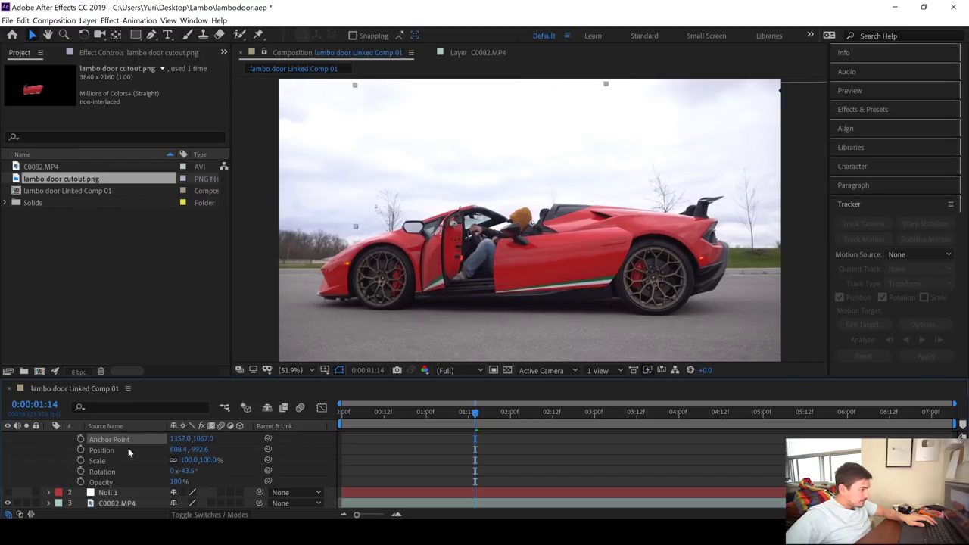
drag(199, 441, 257, 427)
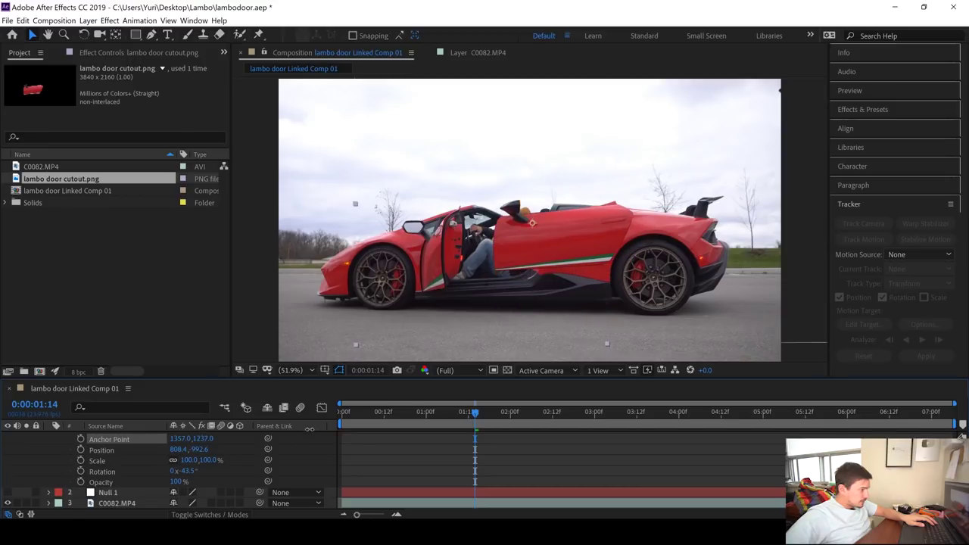
drag(176, 442, 204, 442)
mouse_move(533, 251)
mouse_down()
mouse_move(463, 274)
mouse_move(499, 268)
mouse_move(492, 271)
mouse_up()
- Test rotation swings, then undo back to the closed door with anchor point 1160, 1253
mouse_move(190, 471)
mouse_down()
mouse_move(155, 470)
mouse_move(187, 470)
mouse_up()
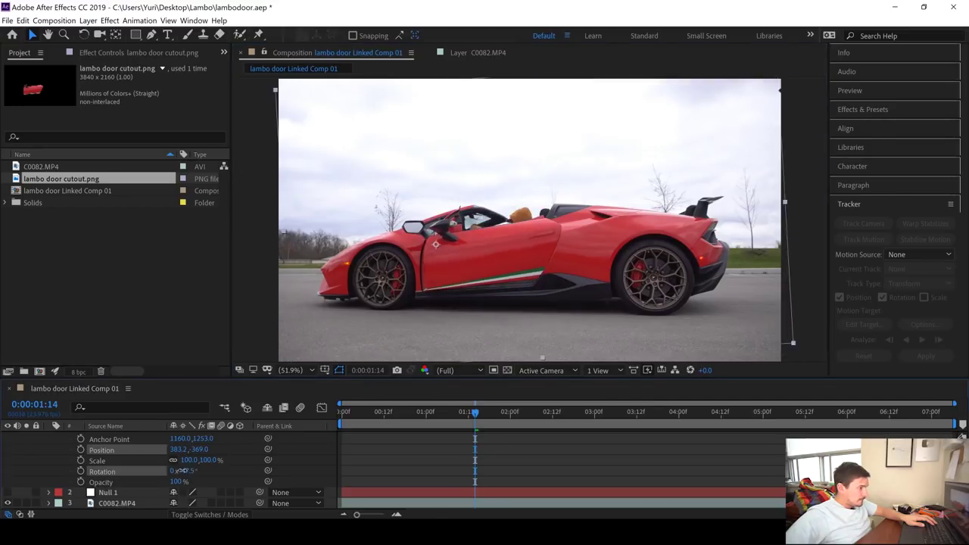
drag(182, 470, 158, 471)
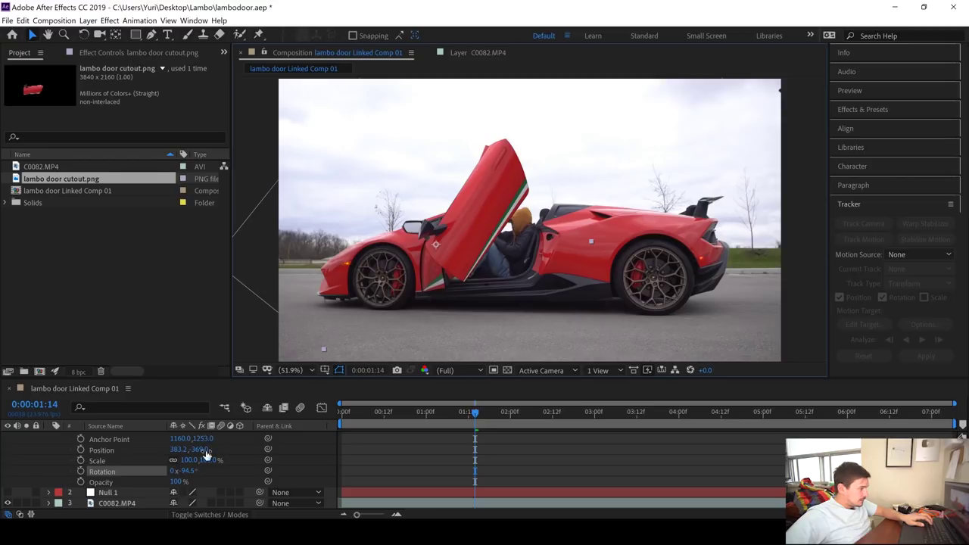
key(ctrl+z)
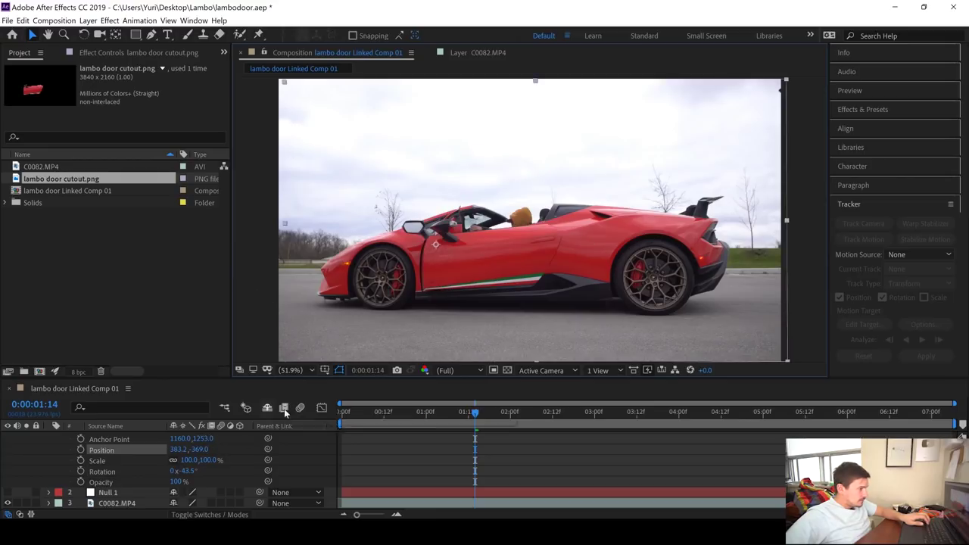
drag(208, 457, 154, 471)
key(ctrl+z)
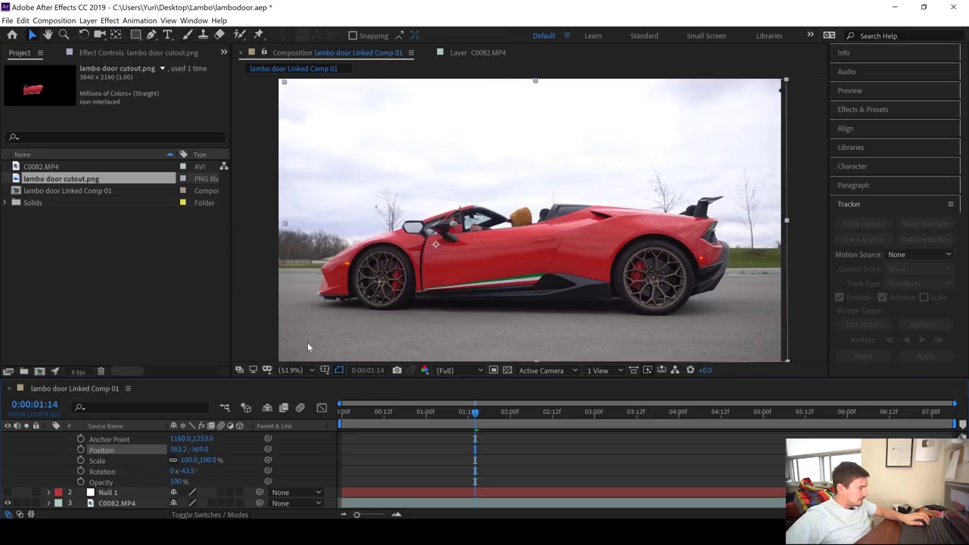
drag(176, 439, 378, 445)
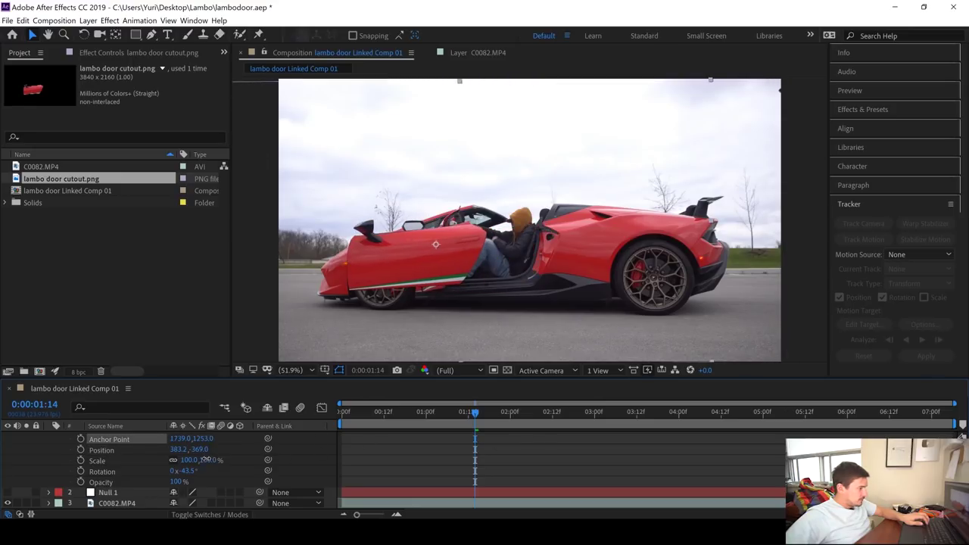
drag(185, 471, 223, 471)
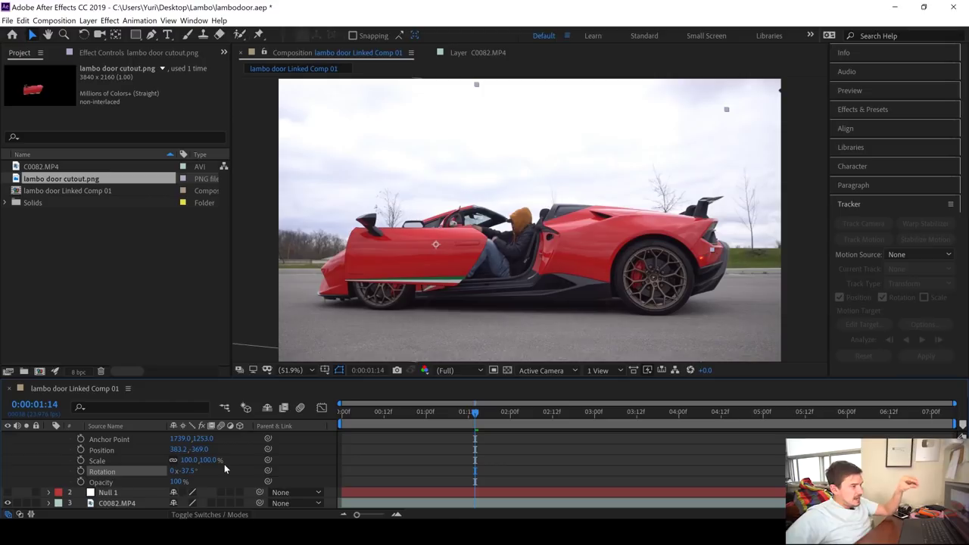
key(ctrl+z)
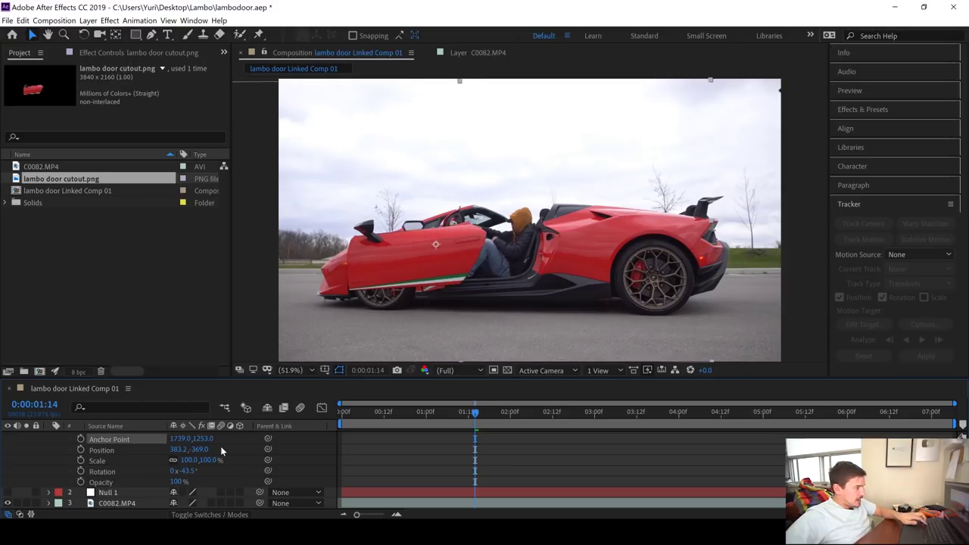
key(ctrl+z)
- Try nudging and rotating the door cutout, then undo those changes
scroll(458, 268, up, 2)
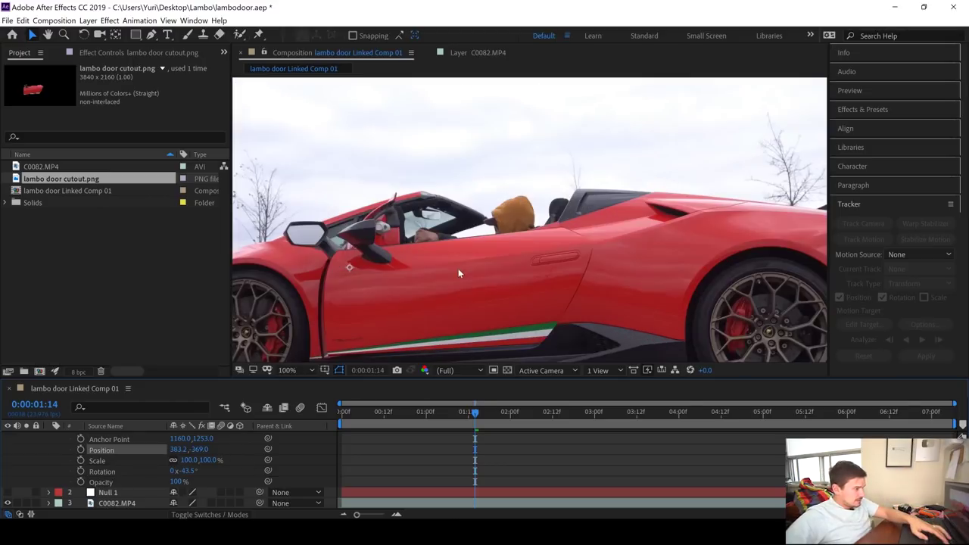
scroll(469, 258, down, 1)
drag(501, 235, 496, 236)
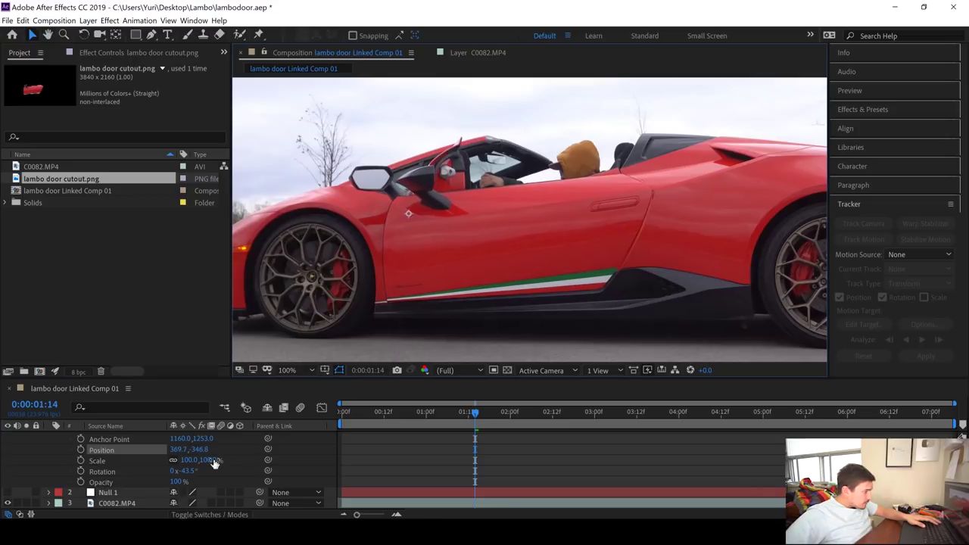
drag(188, 470, 185, 471)
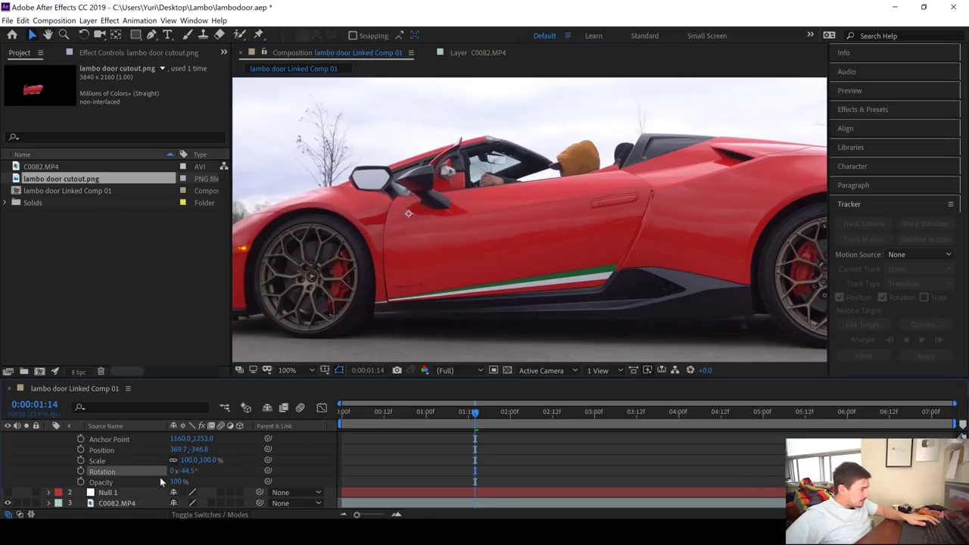
click(188, 470)
key(Return)
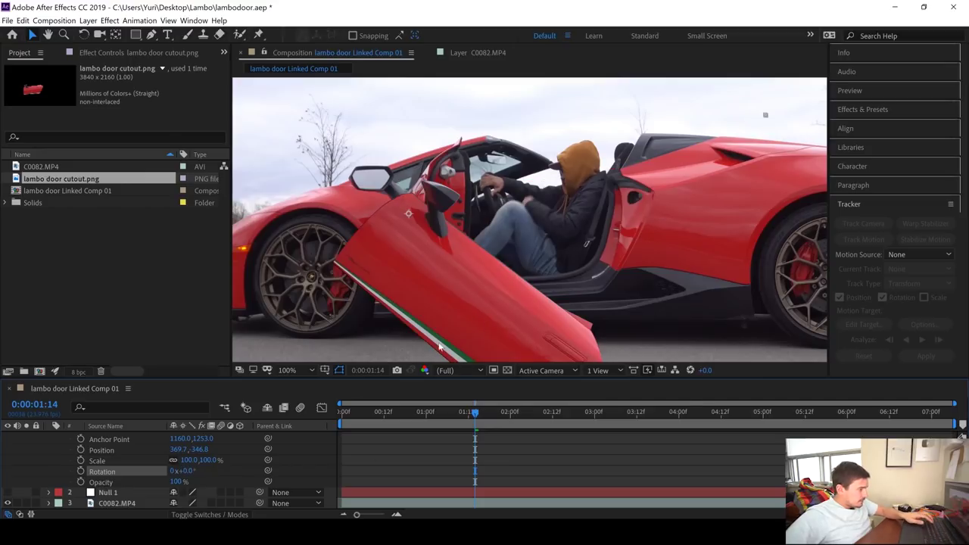
key(ctrl+z)
key(ctrl+z)
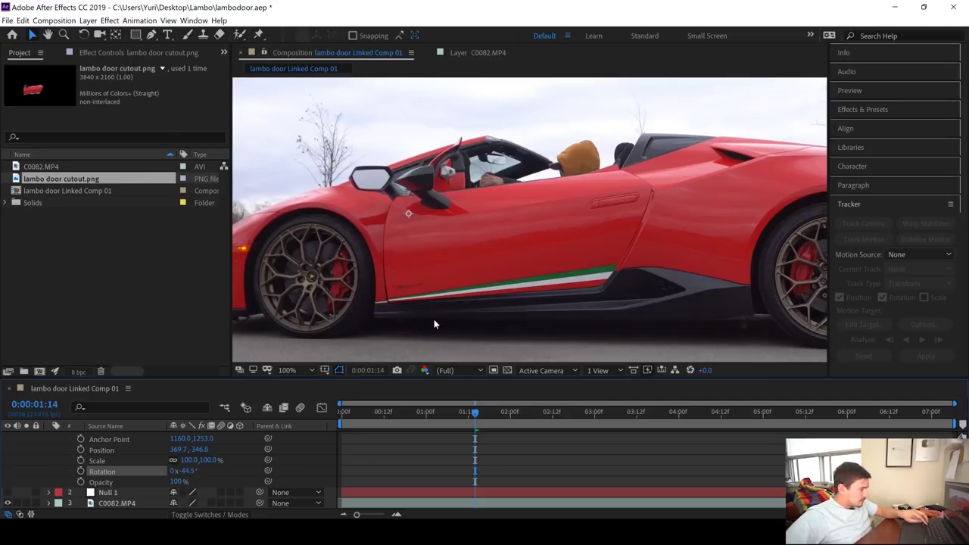
key(ctrl+z)
key(ctrl+z)
key(ctrl+z)
key(ctrl+z)
key(ctrl+z)
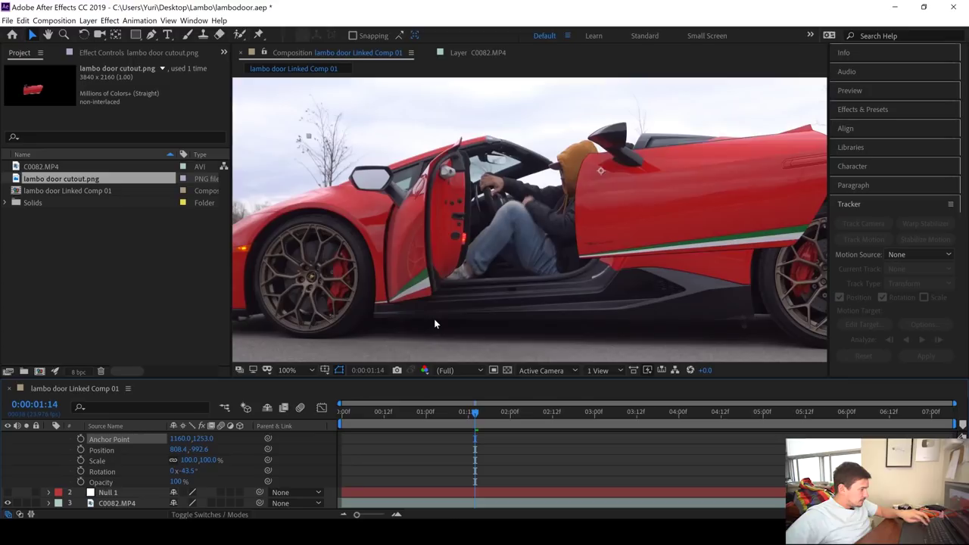
key(ctrl+z)
key(ctrl+z)
key(ctrl+z)
key(ctrl+z)
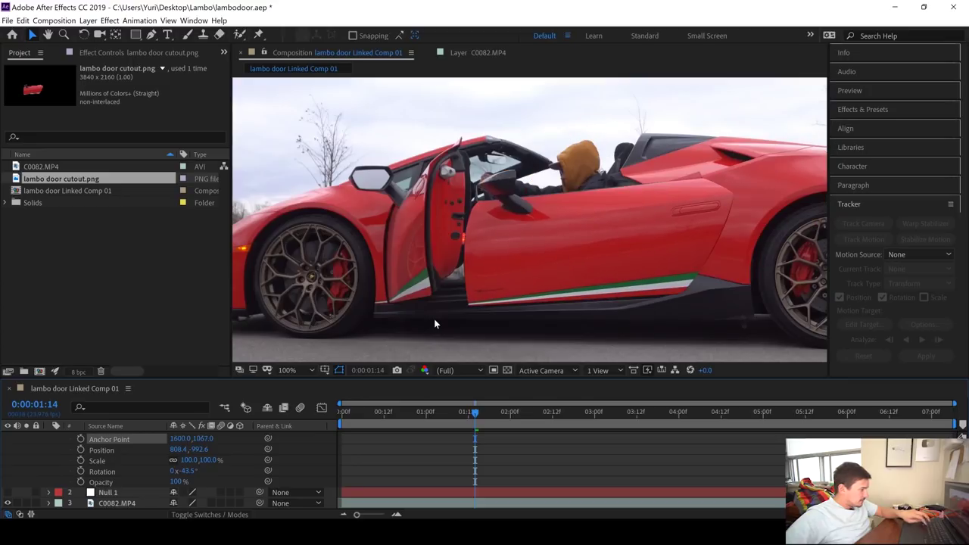
- At the start of the clip, move the anchor point to the door's hinge and realign the door
key(Home)
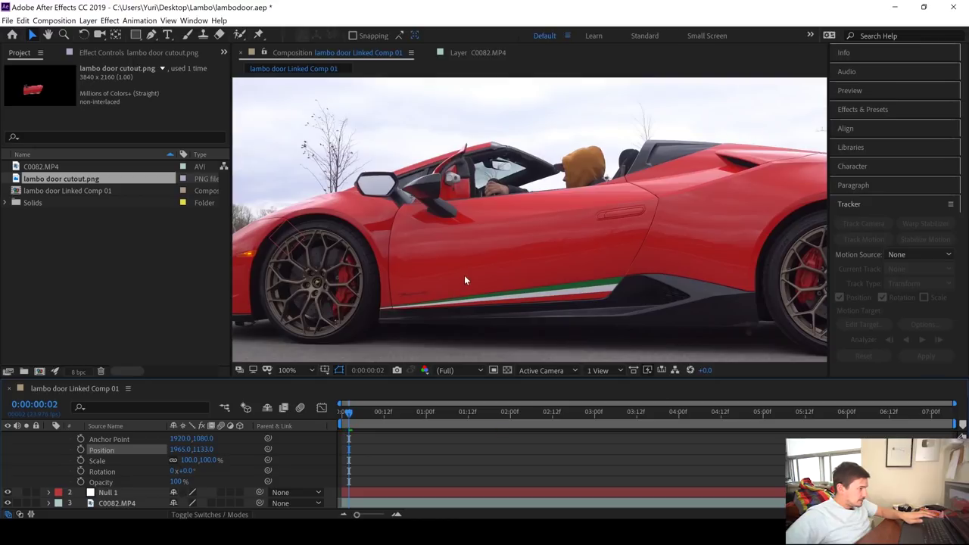
drag(465, 275, 510, 281)
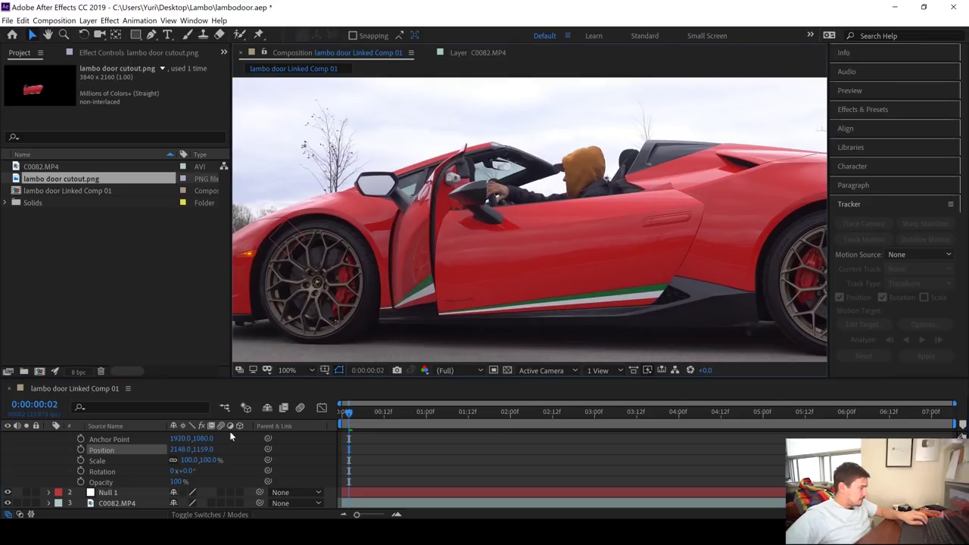
key(ctrl+z)
key(ctrl+z)
key(ctrl+z)
key(ctrl+z)
key(ctrl+z)
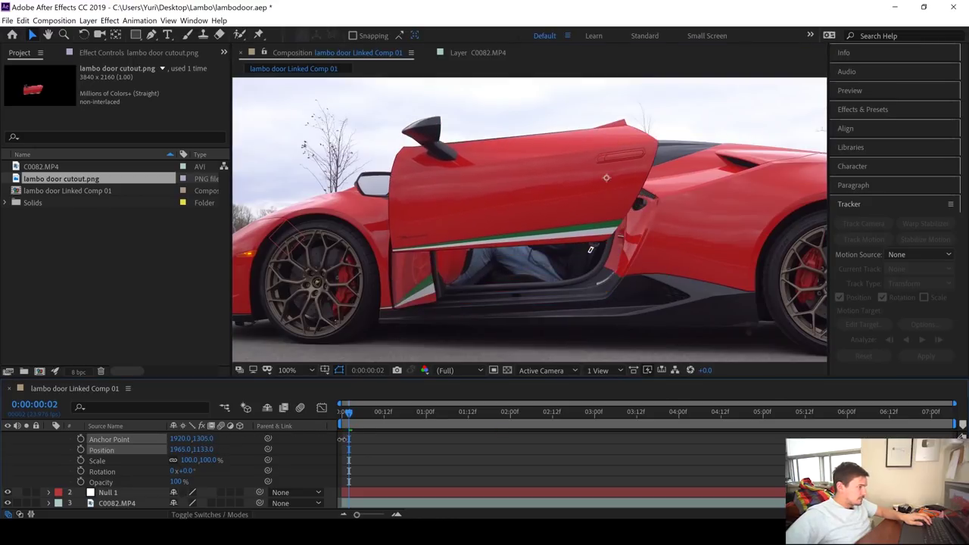
key(ctrl+z)
drag(180, 438, 4, 426)
drag(182, 439, 13, 424)
drag(180, 438, 6, 438)
drag(591, 250, 485, 242)
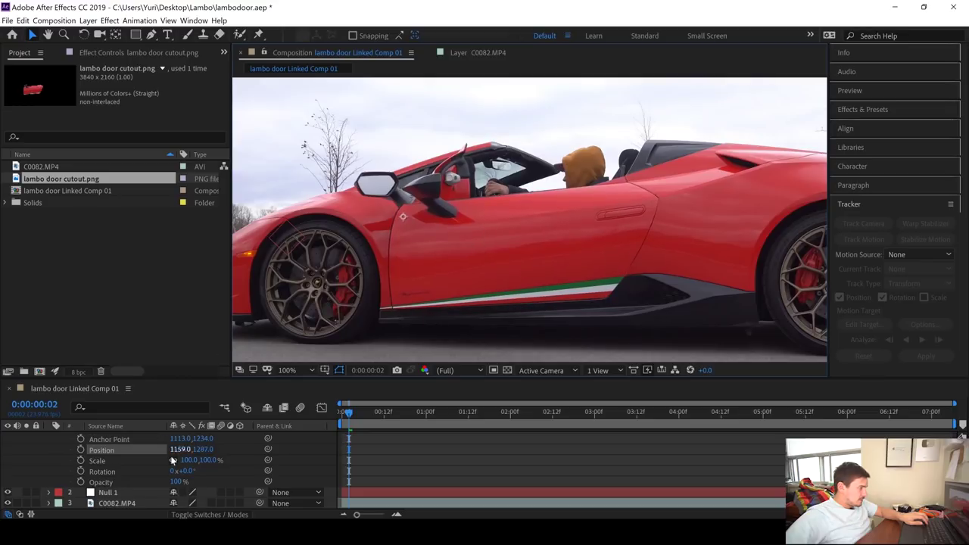
- Test the swing pivot, close the door, nudge it into place at position 1161, 1343, and preview
drag(185, 472, 159, 472)
key(ctrl+z)
key(ctrl+z)
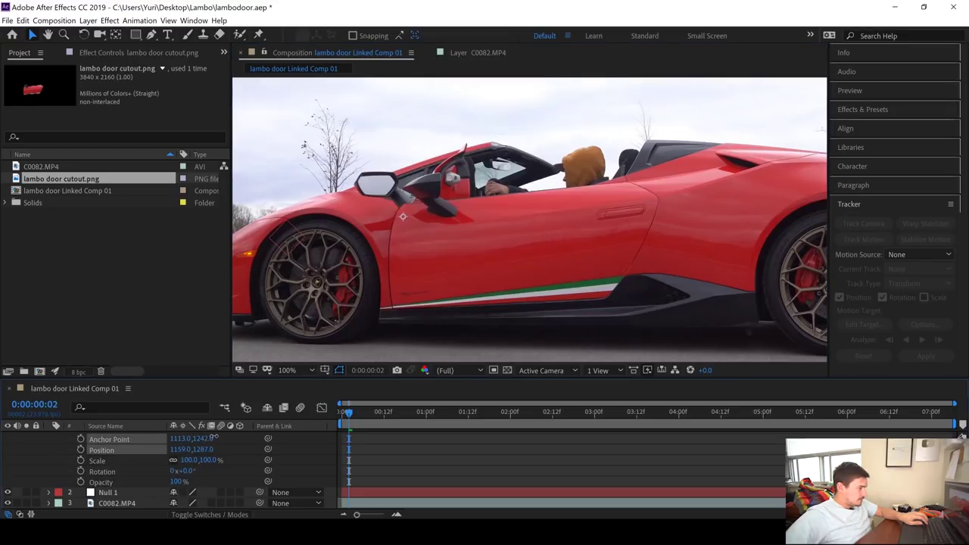
key(ctrl+z)
key(ctrl+z)
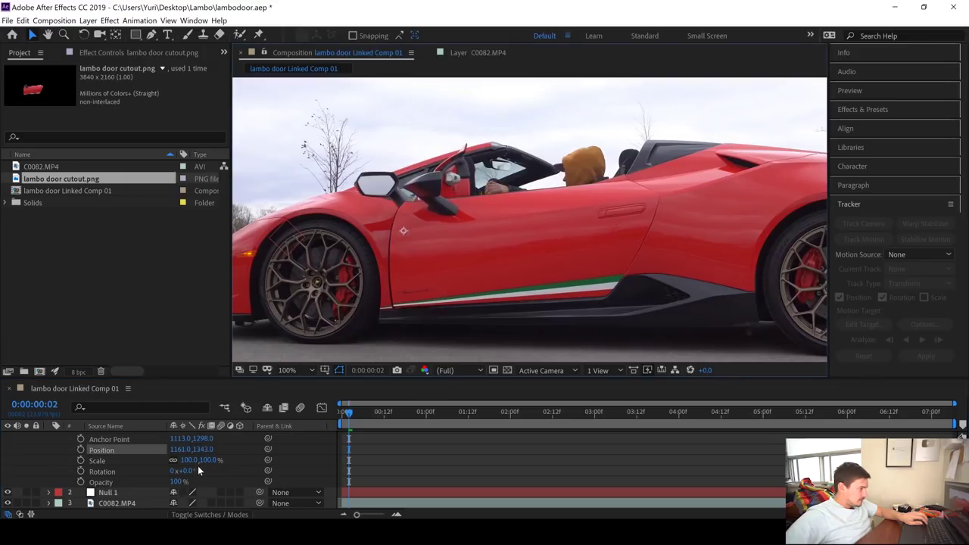
drag(186, 471, 150, 470)
key(ctrl+z)
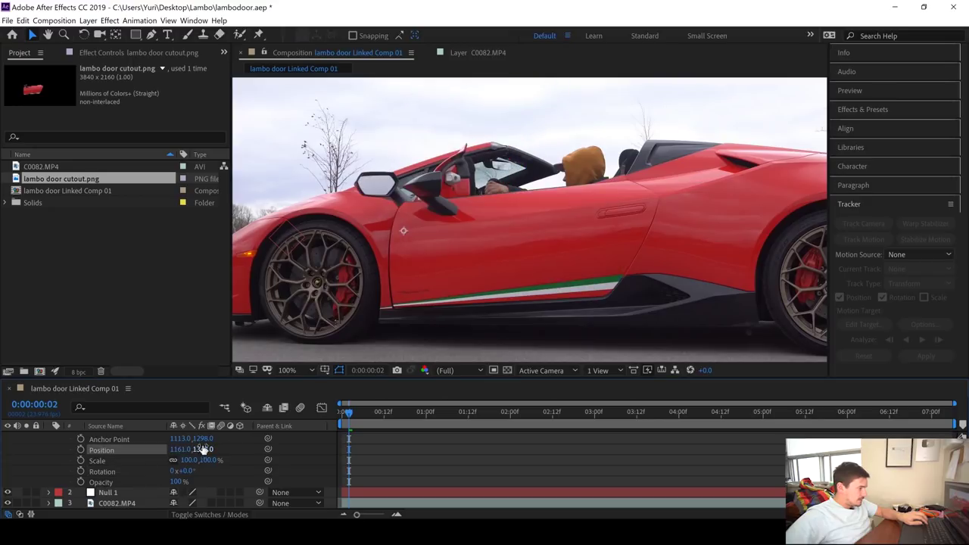
drag(423, 294, 426, 298)
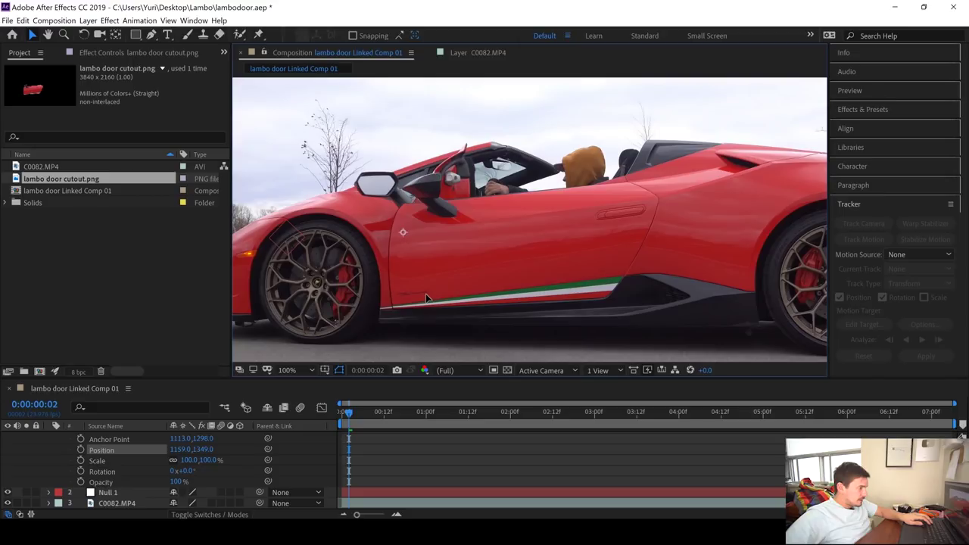
key(Down)
key(Down)
key(Down)
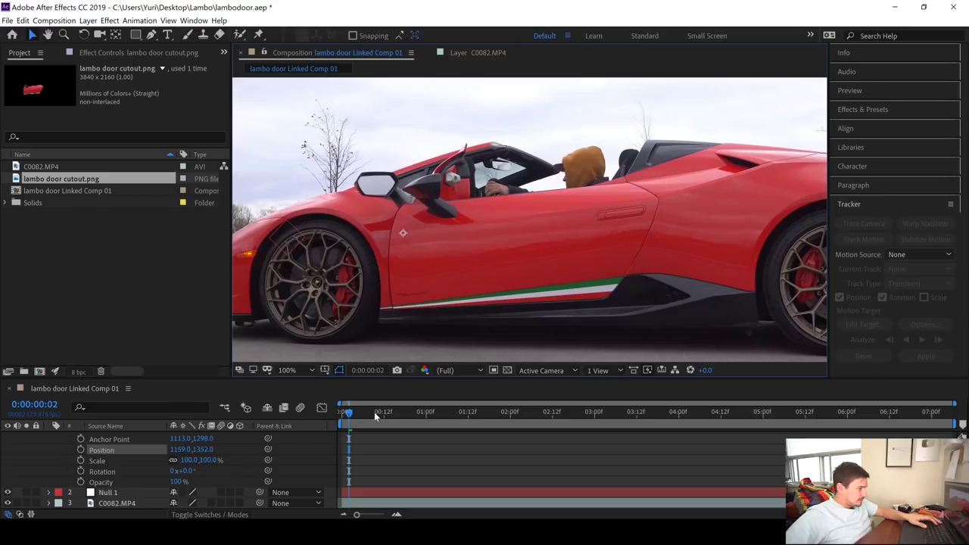
key(space)
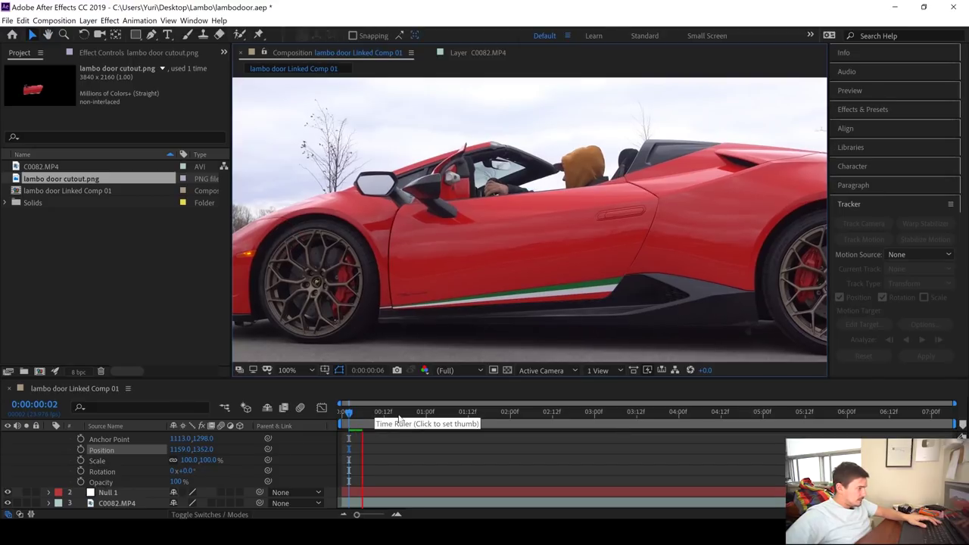
key(space)
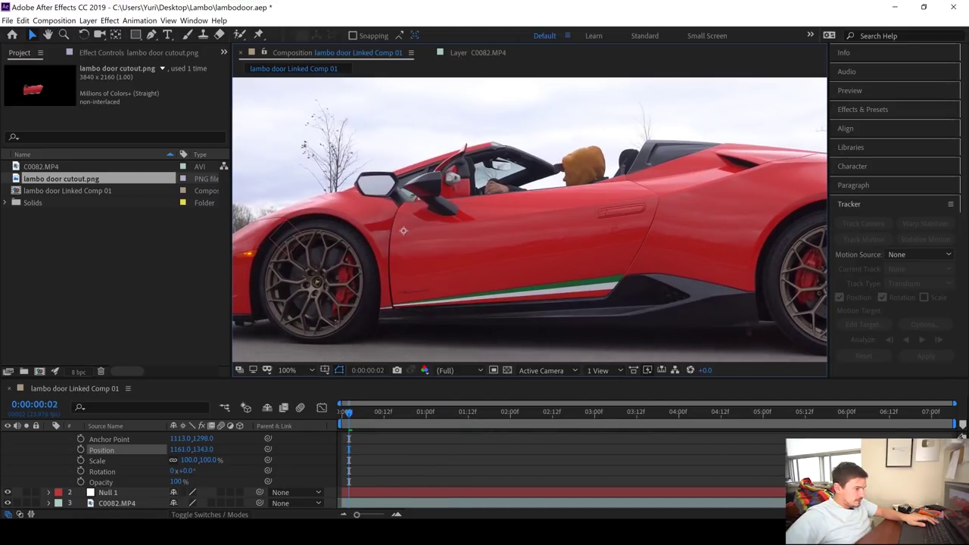
scroll(167, 469, up, 1)
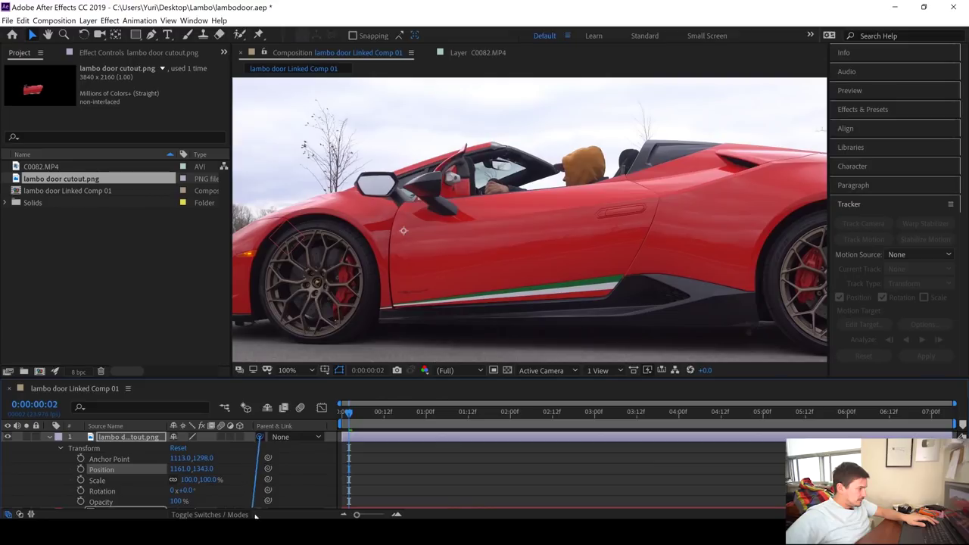
- Parent the door cutout to Null 1 and fine-tune its position to 376.7, -279.1 at 1:08
drag(255, 515, 270, 504)
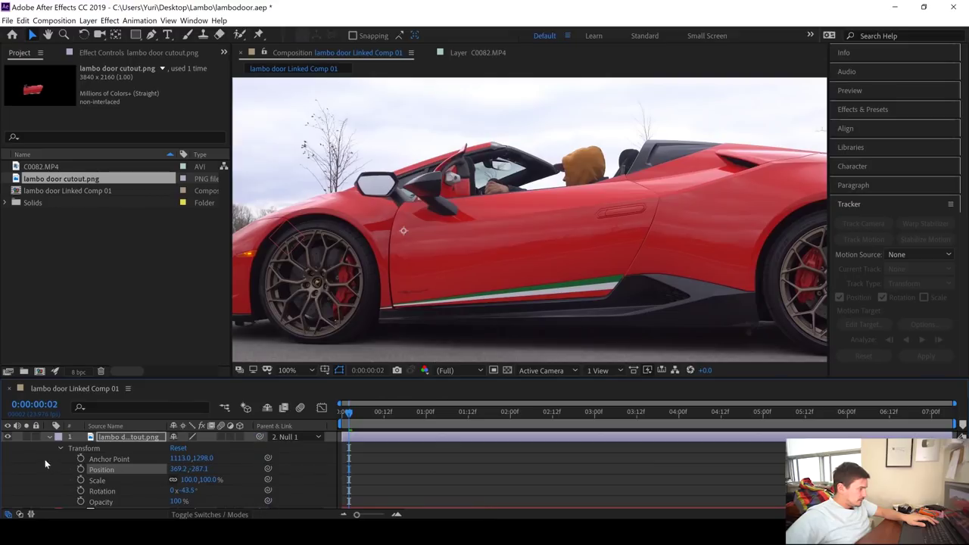
scroll(166, 470, down, 1)
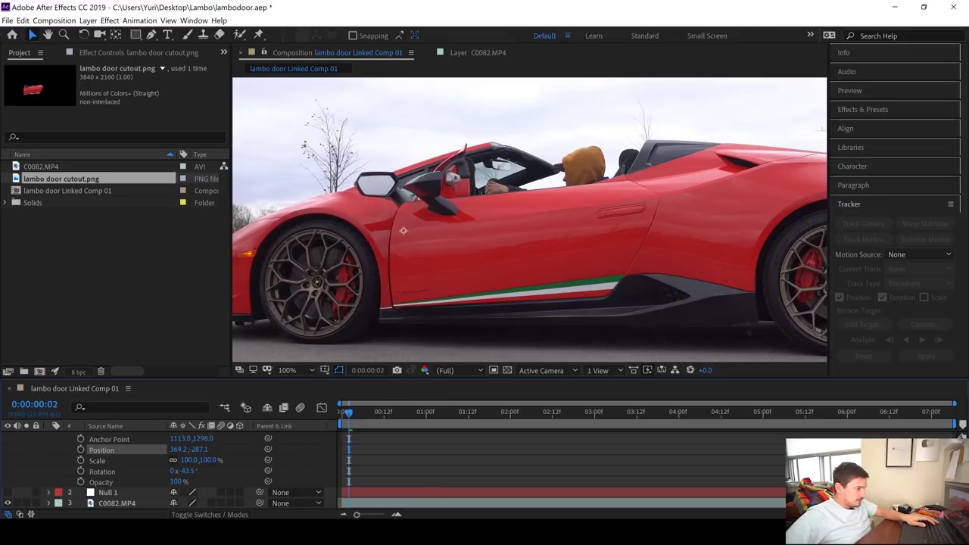
scroll(189, 469, up, 2)
drag(353, 411, 667, 416)
drag(514, 286, 512, 288)
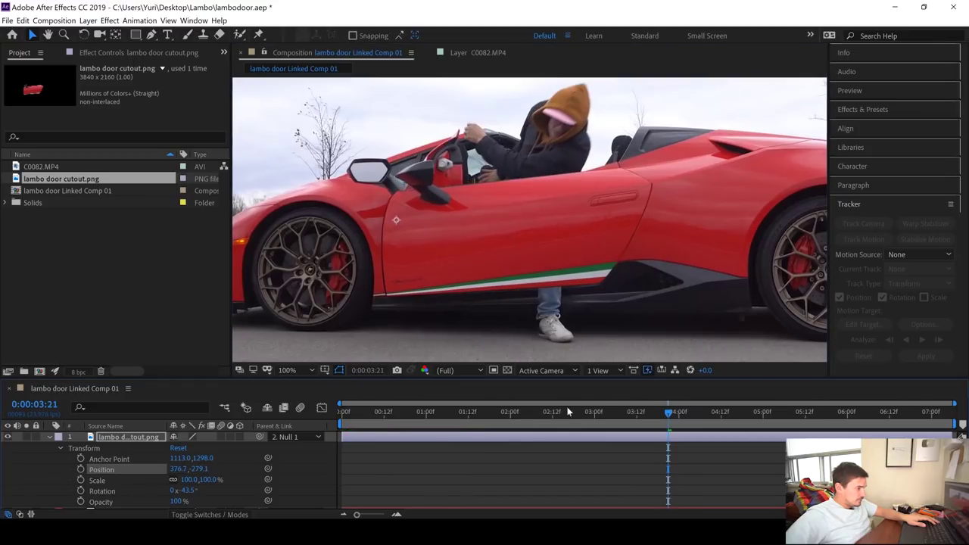
- Preview the parented door from near the start and collapse its properties
drag(487, 418, 380, 418)
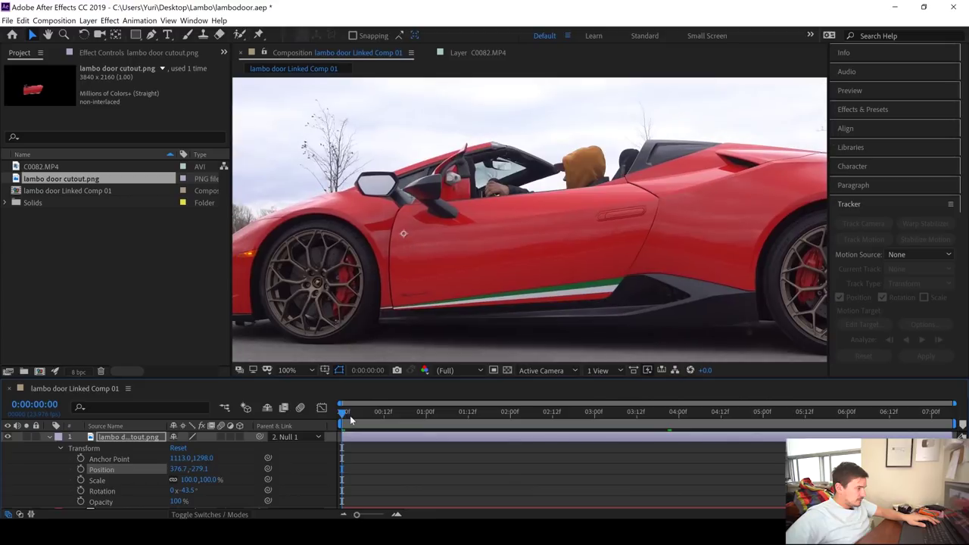
key(space)
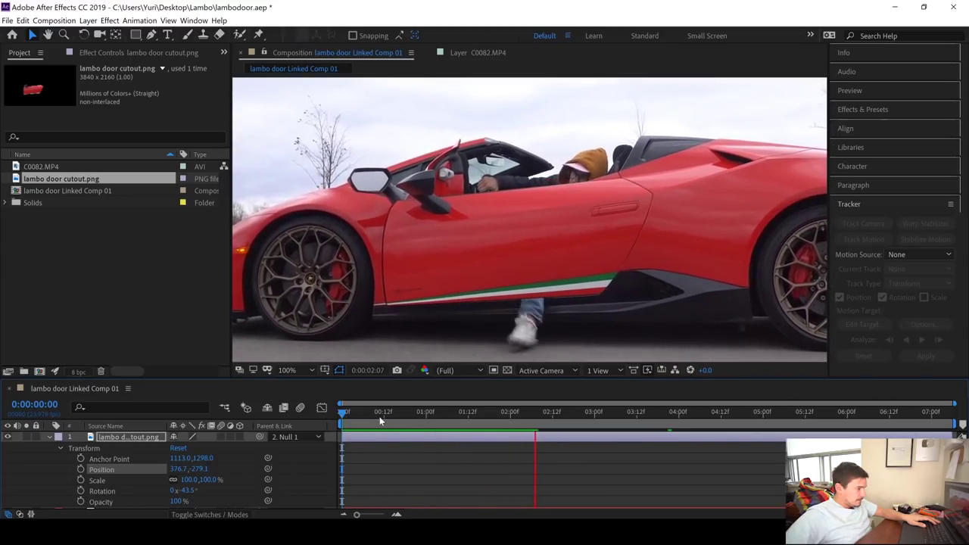
key(space)
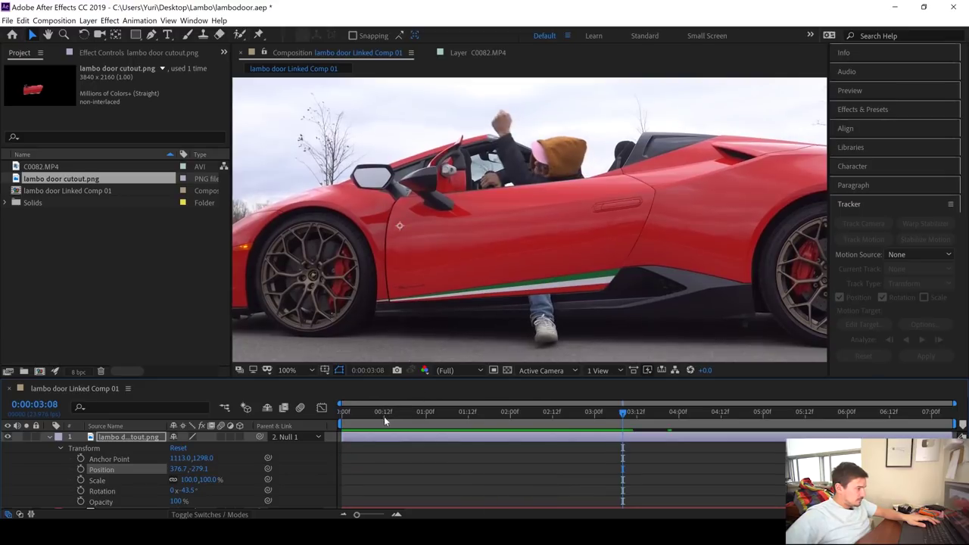
drag(384, 417, 344, 417)
click(49, 437)
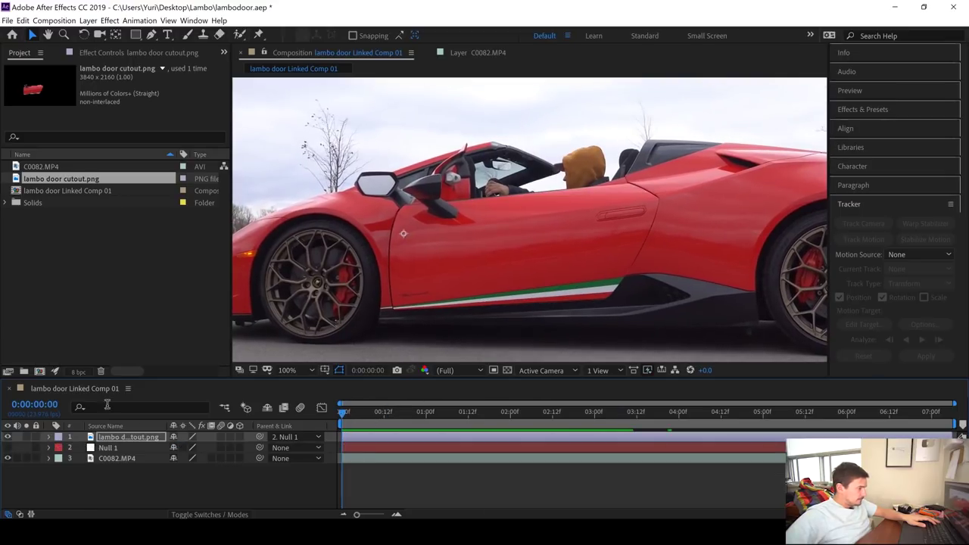
- Set the door cutout to 51% opacity and add a -43.5° Rotation keyframe at 0:00:02:10
click(49, 438)
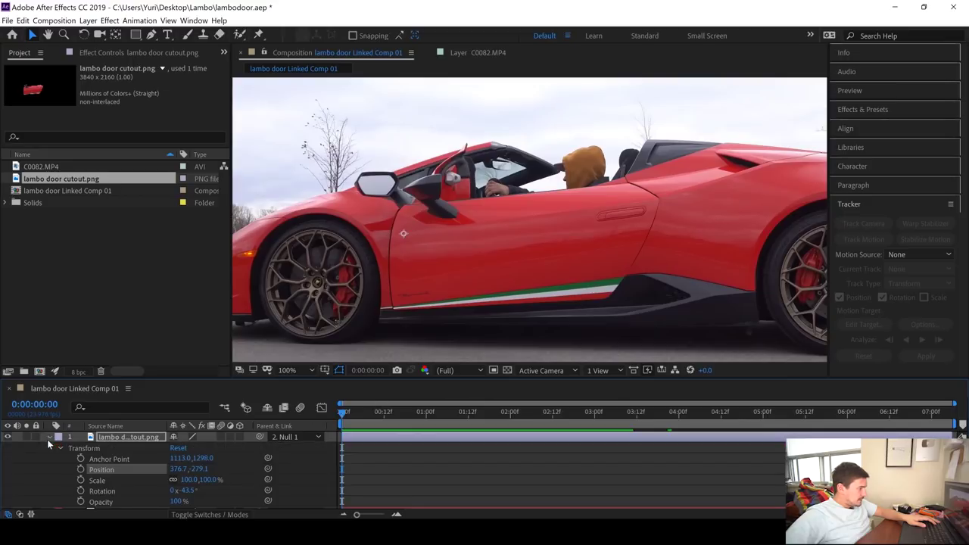
drag(174, 503, 198, 498)
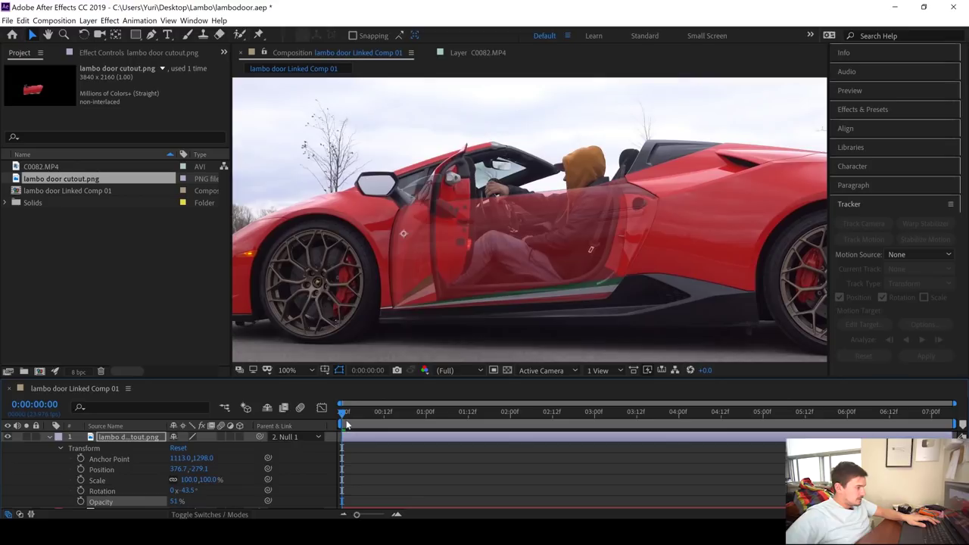
drag(344, 411, 547, 405)
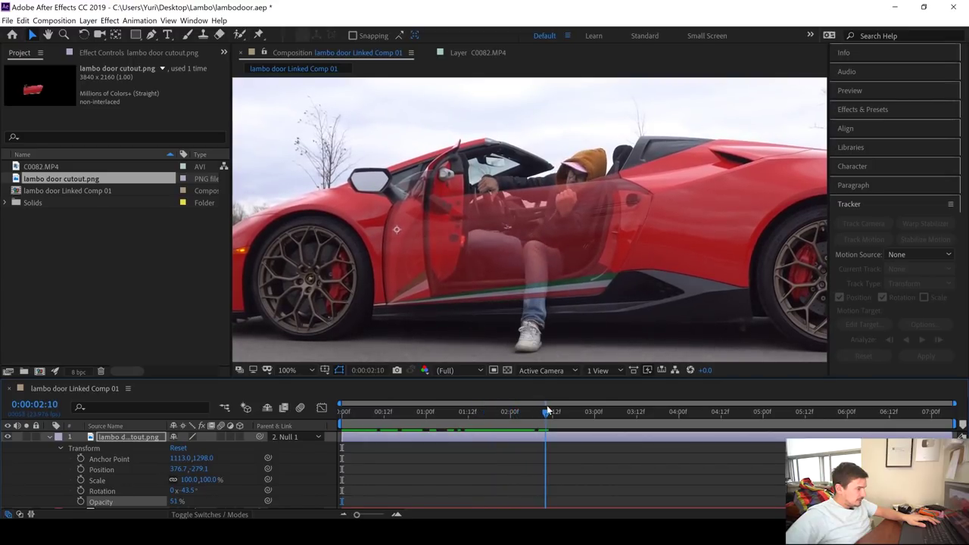
key(ctrl+v)
click(121, 517)
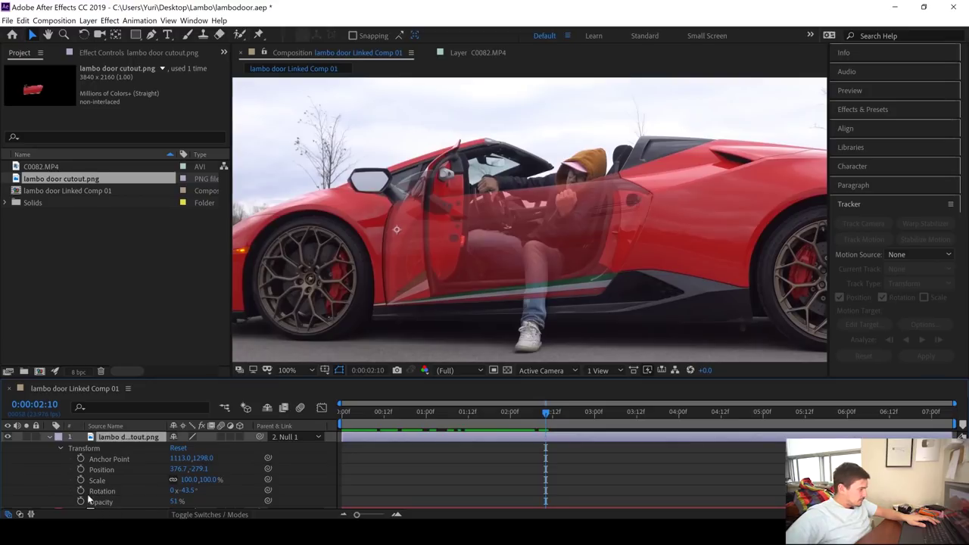
click(98, 492)
- Add a Rotation keyframe at 0:00:01:16, raise the door at 0:00:02:10, and preview
drag(542, 412, 481, 417)
key(ctrl+z)
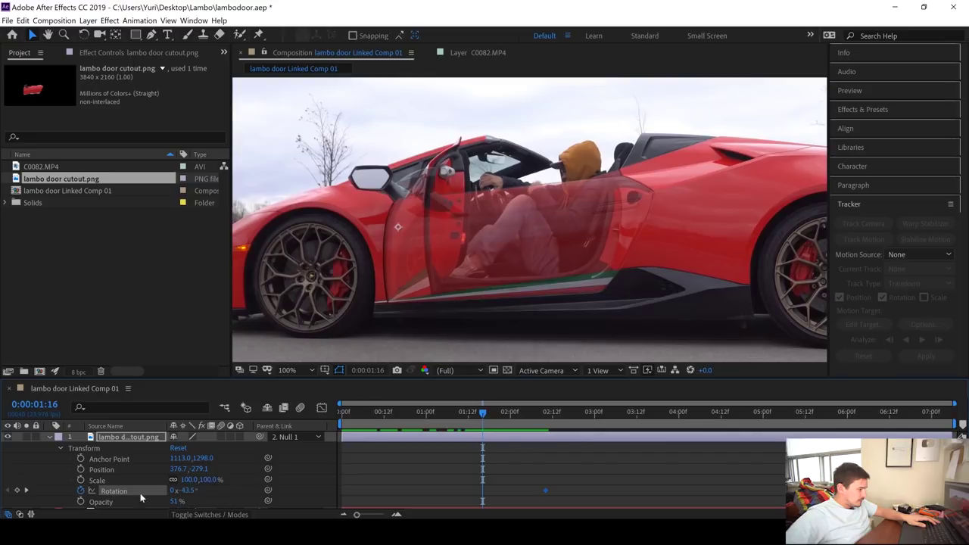
click(27, 491)
mouse_move(186, 490)
mouse_down()
mouse_move(204, 490)
mouse_move(182, 492)
mouse_up()
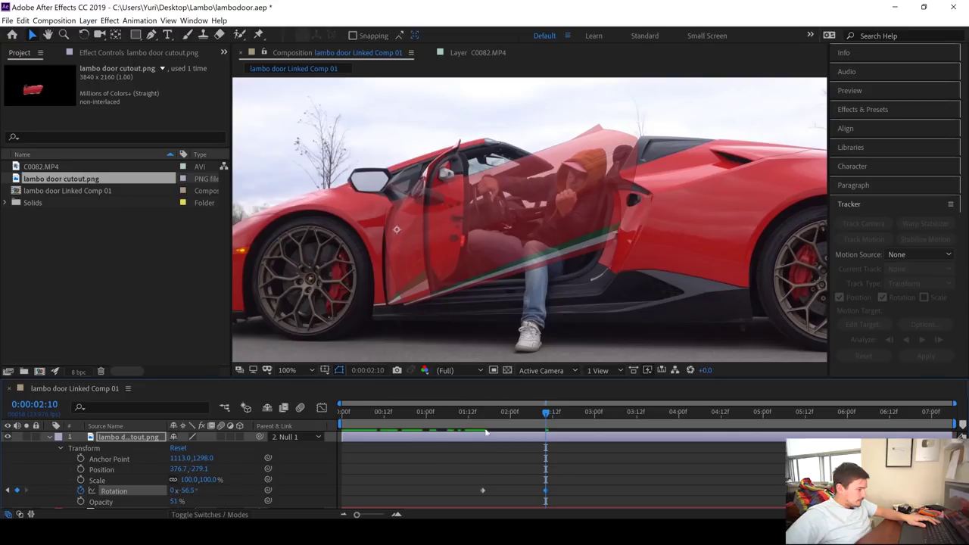
drag(545, 415, 464, 423)
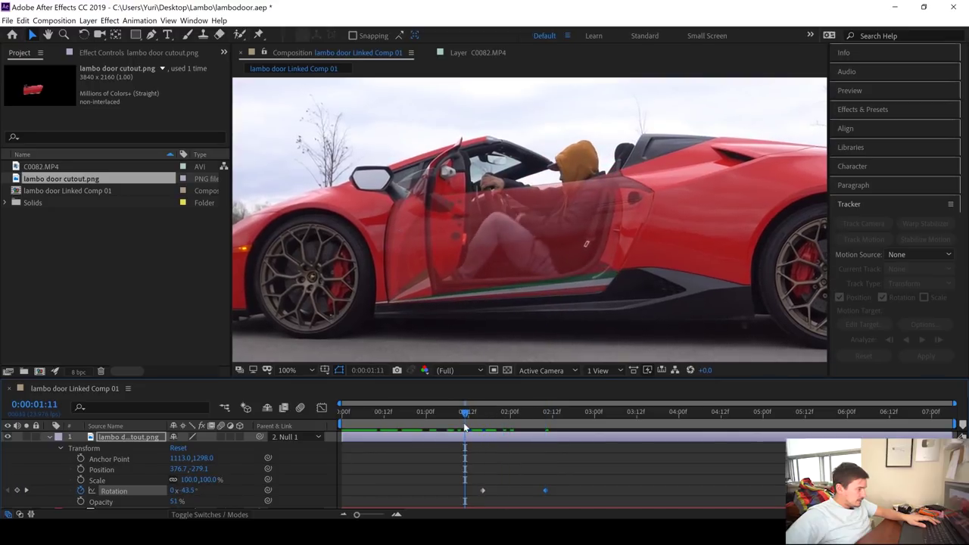
key(space)
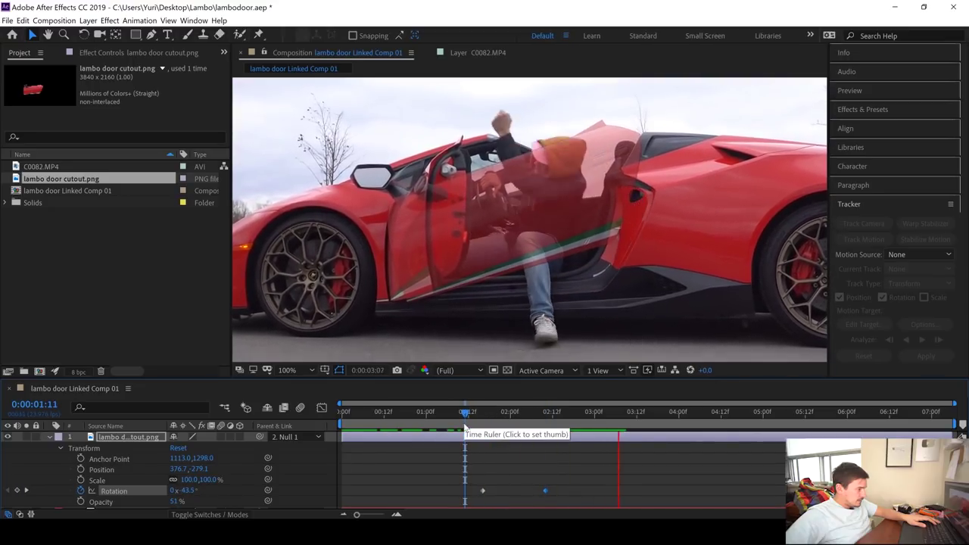
- Swing the door further up toward -111.5° at 0:00:02:13 and preview the motion
drag(511, 416, 644, 414)
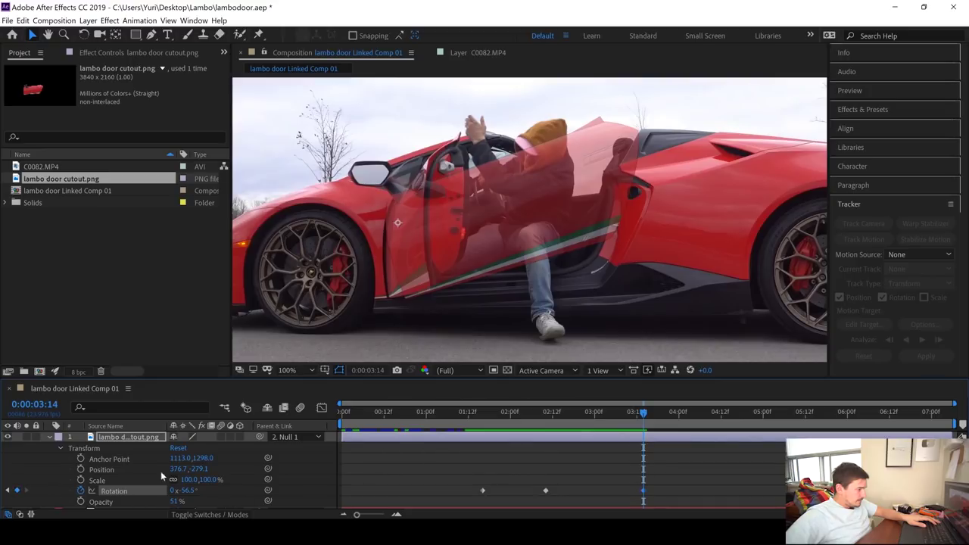
drag(186, 490, 159, 496)
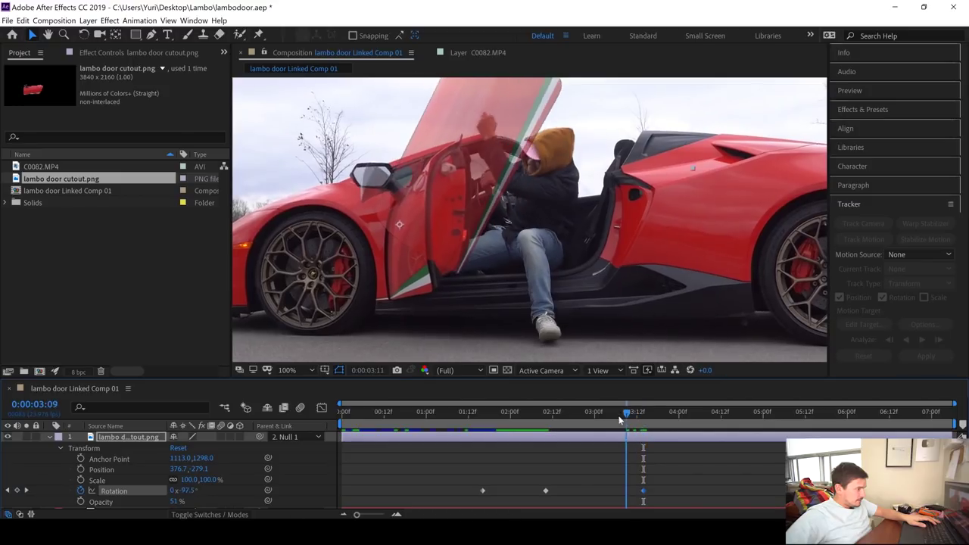
drag(637, 415, 278, 435)
key(space)
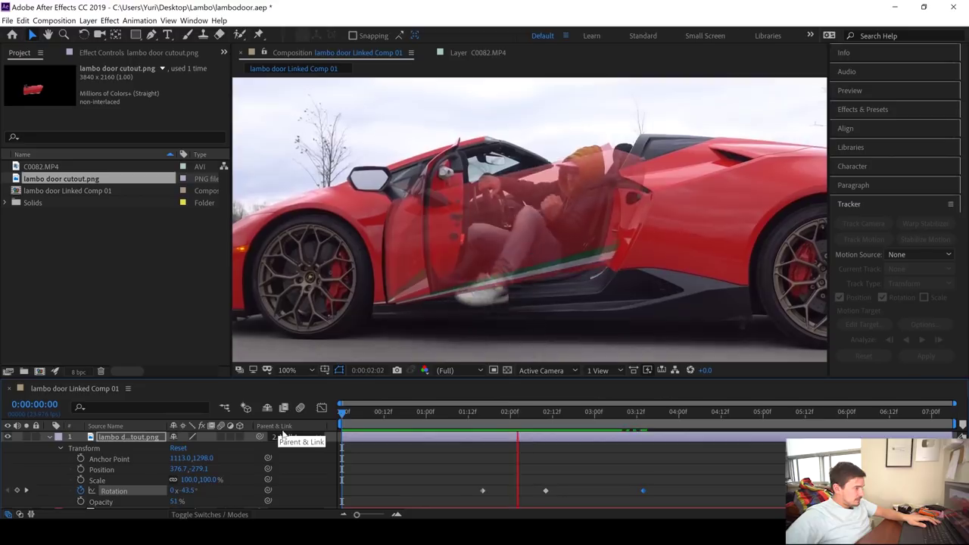
click(434, 414)
drag(451, 419, 521, 416)
- Move the -56.5° keyframe earlier, apply Easy Ease Out and Easy Ease In, and preview
drag(546, 491, 503, 492)
click(477, 416)
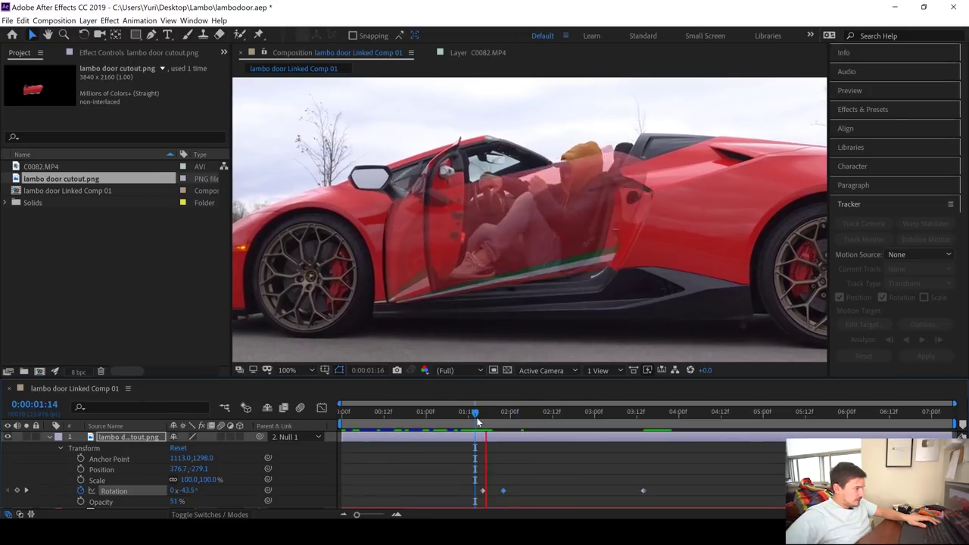
key(space)
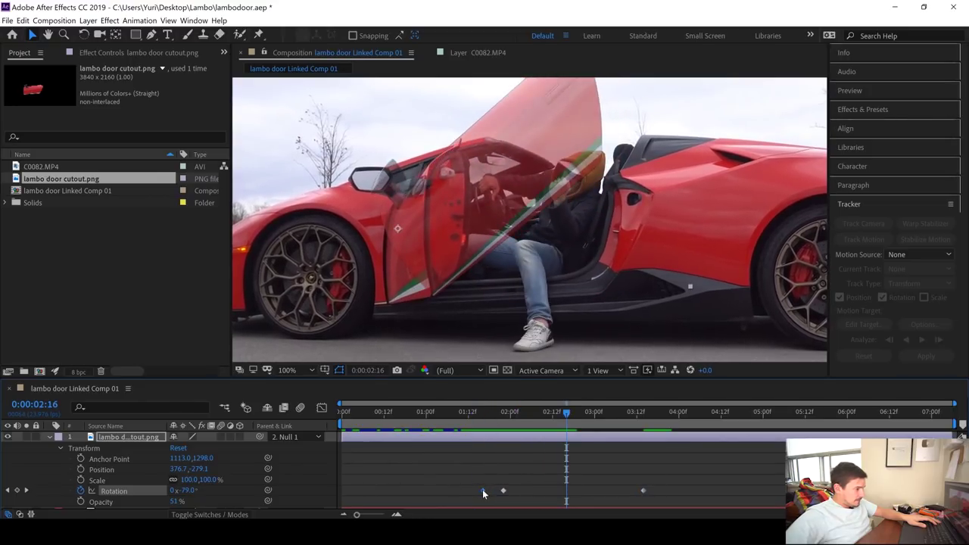
right_click(484, 494)
mouse_move(530, 481)
click(667, 439)
right_click(504, 492)
mouse_move(551, 484)
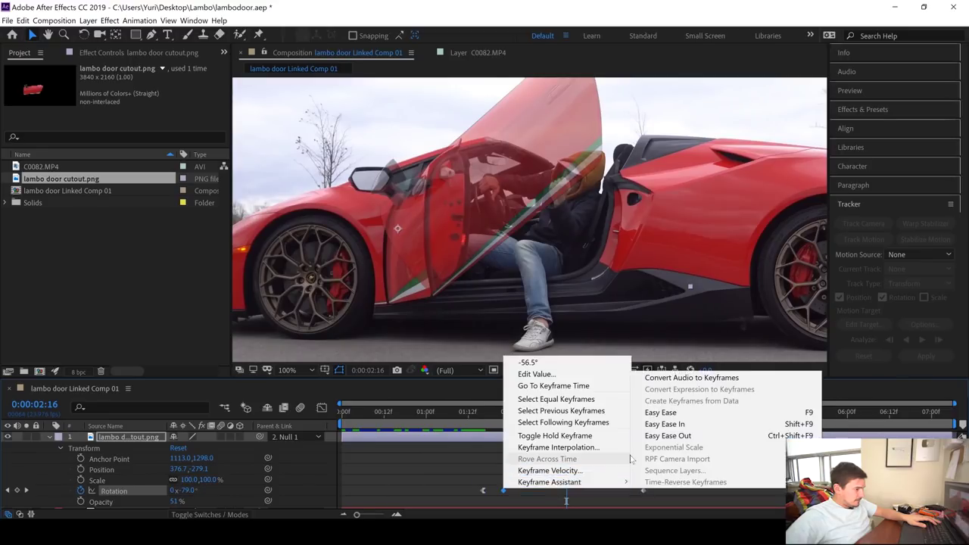
click(663, 427)
click(475, 412)
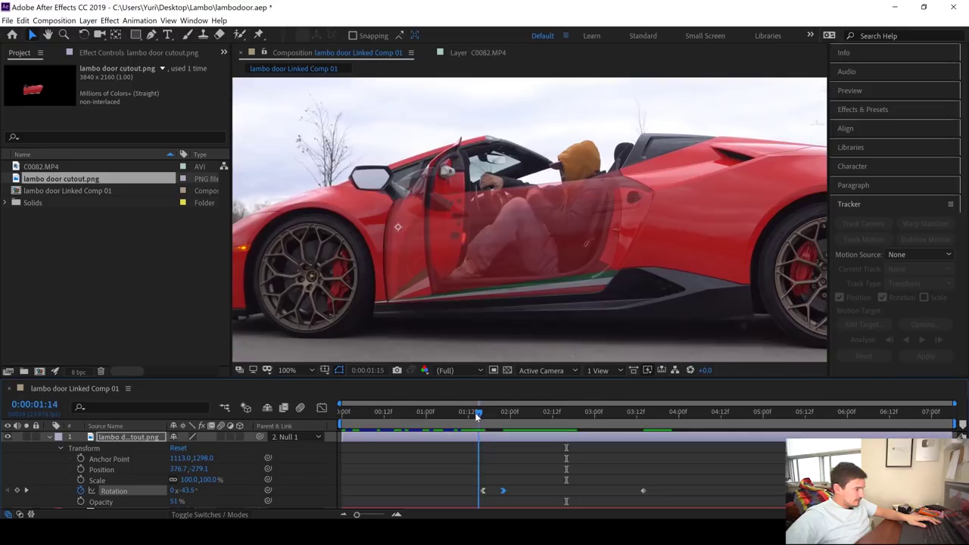
key(space)
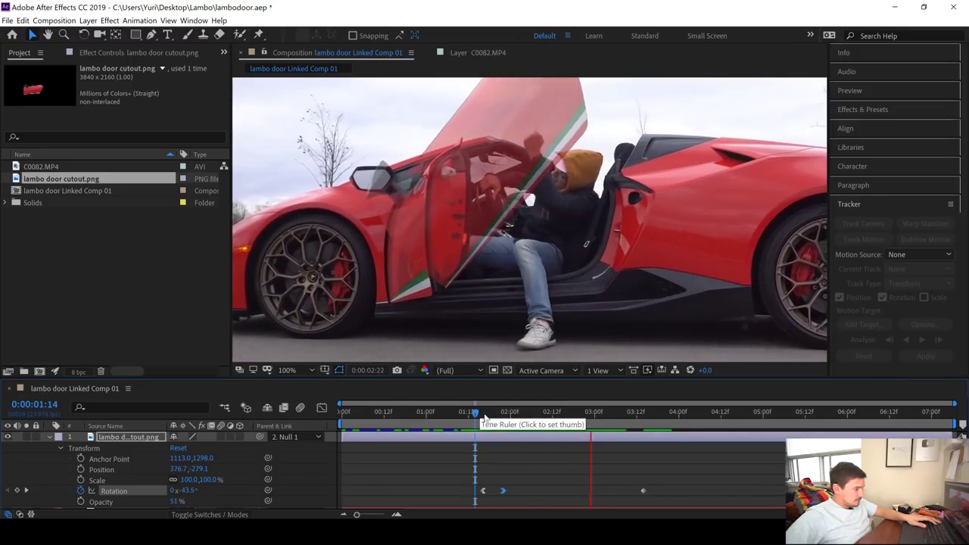
- Apply Easy Ease In to the Rotation keyframe at 0:00:01:22 and preview
drag(477, 414, 507, 414)
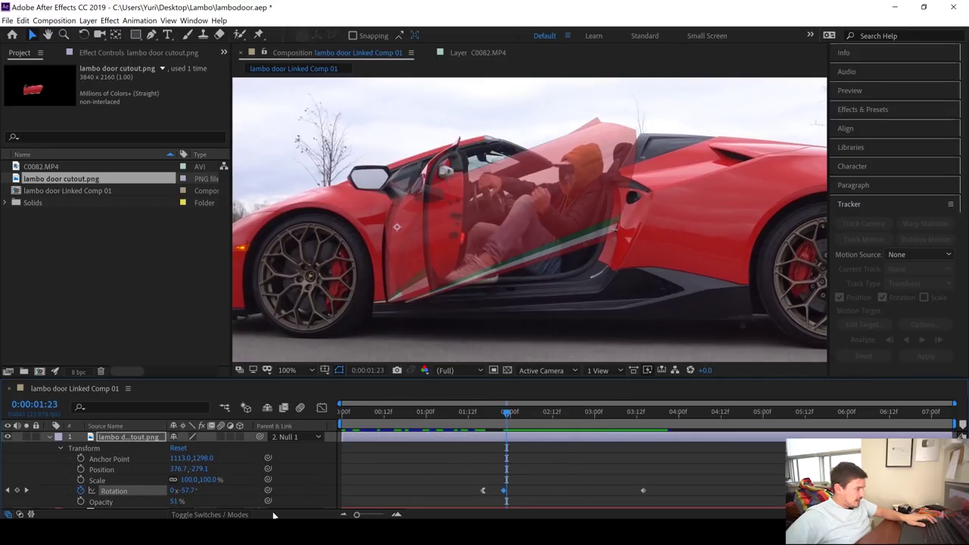
click(503, 414)
right_click(505, 491)
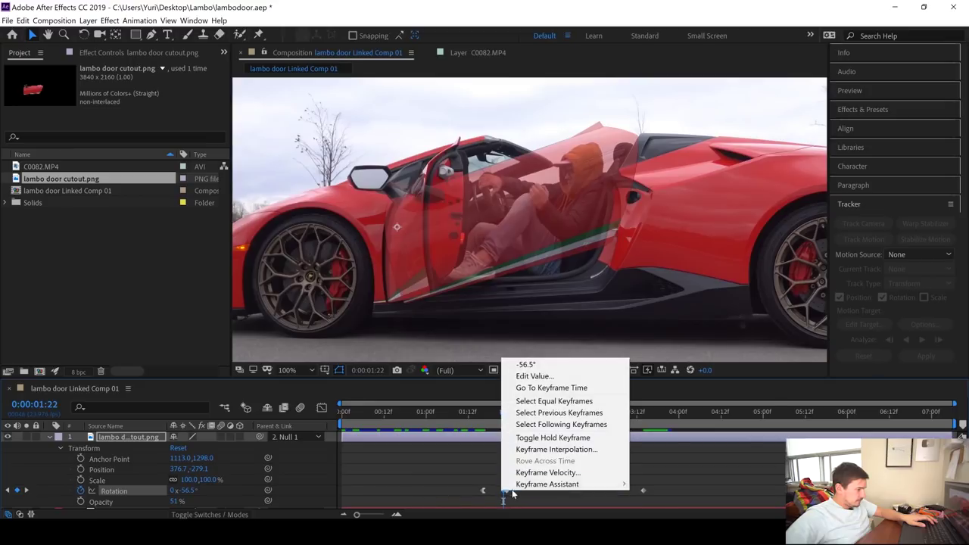
mouse_move(598, 484)
click(667, 426)
click(502, 413)
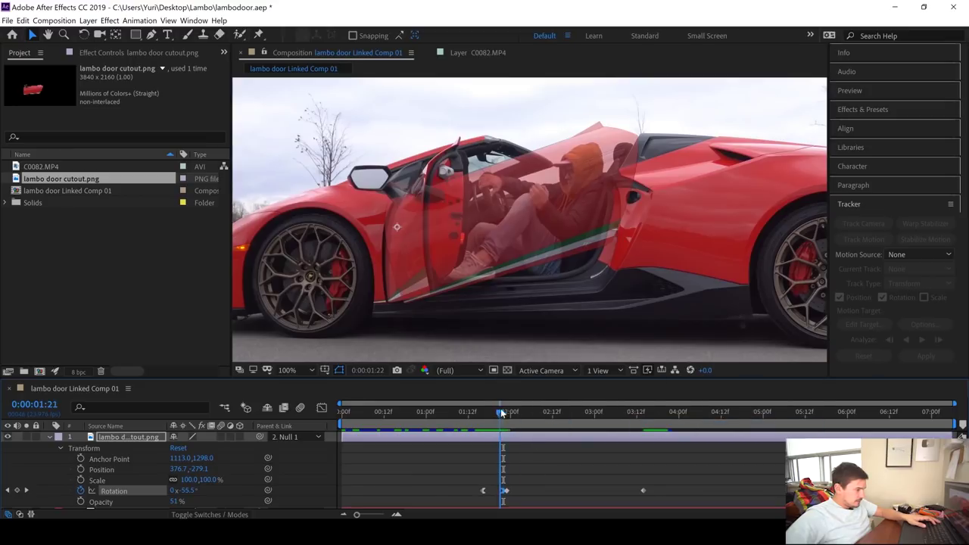
drag(501, 413, 468, 412)
key(space)
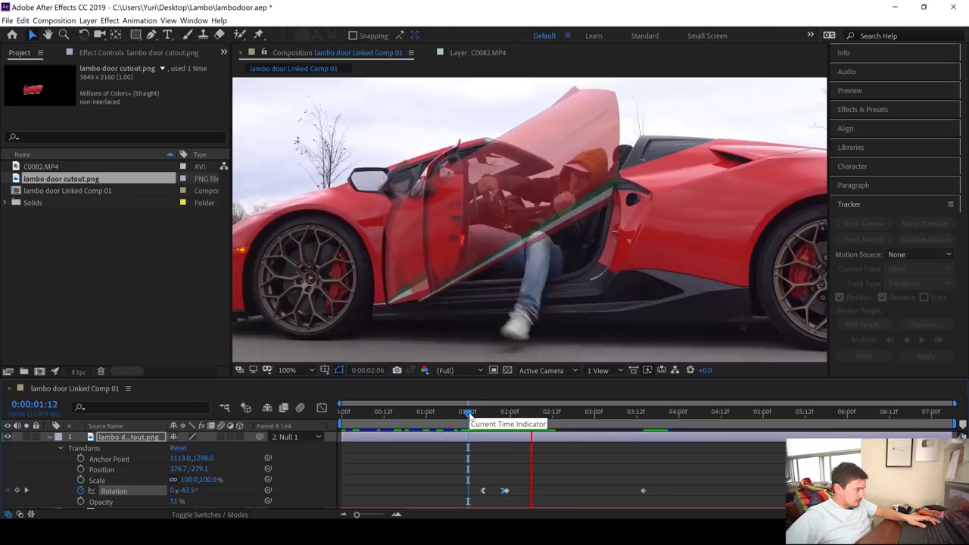
- Add a -66.5° Rotation keyframe at 0:00:02:06
click(515, 414)
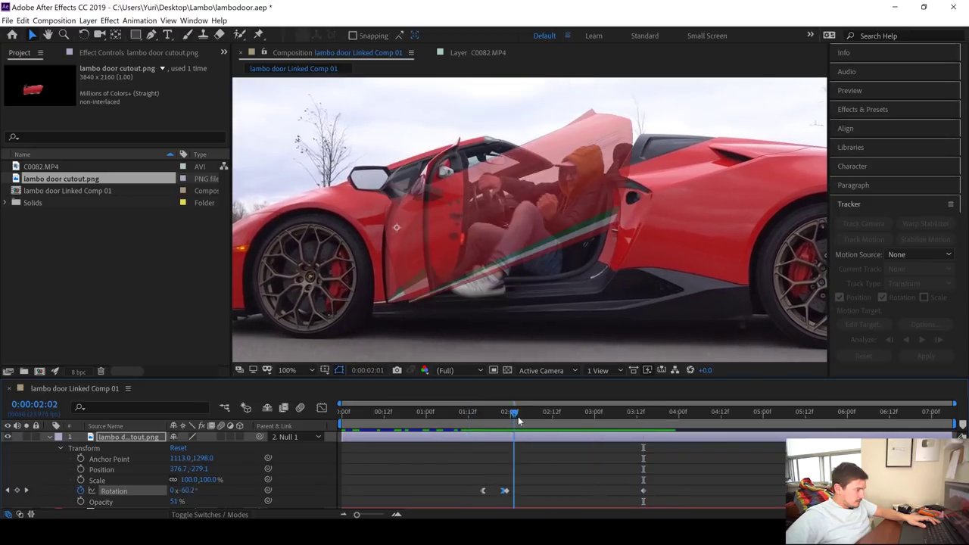
drag(518, 416, 528, 431)
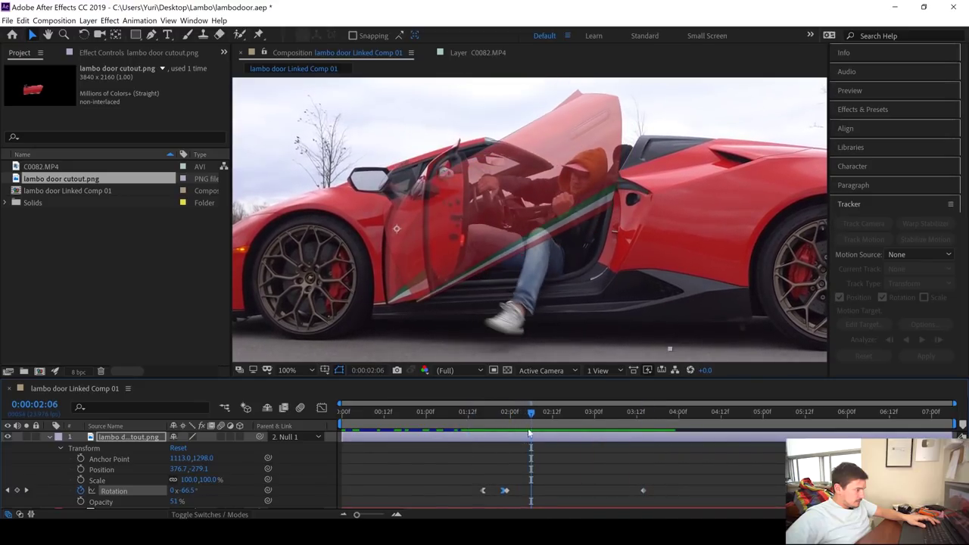
click(509, 493)
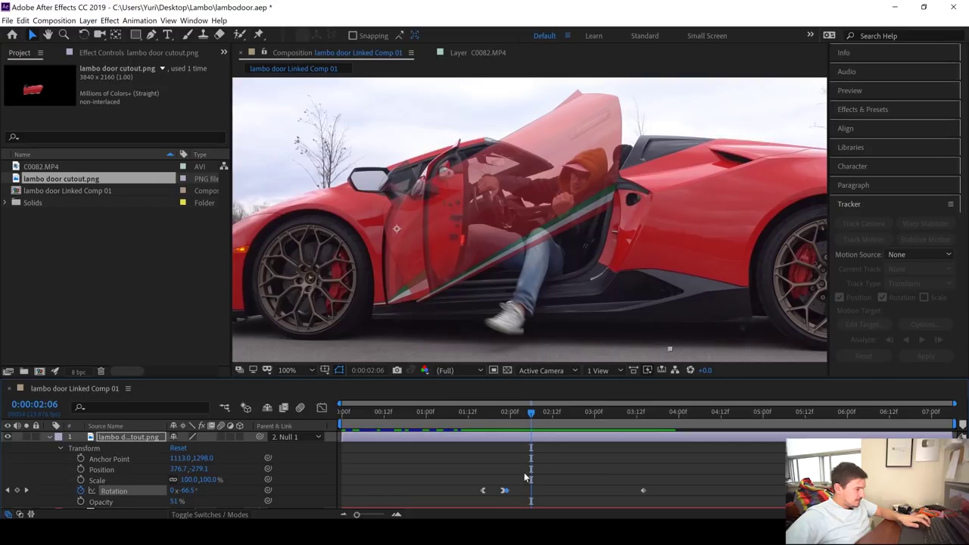
key(ctrl+z)
drag(519, 415, 463, 415)
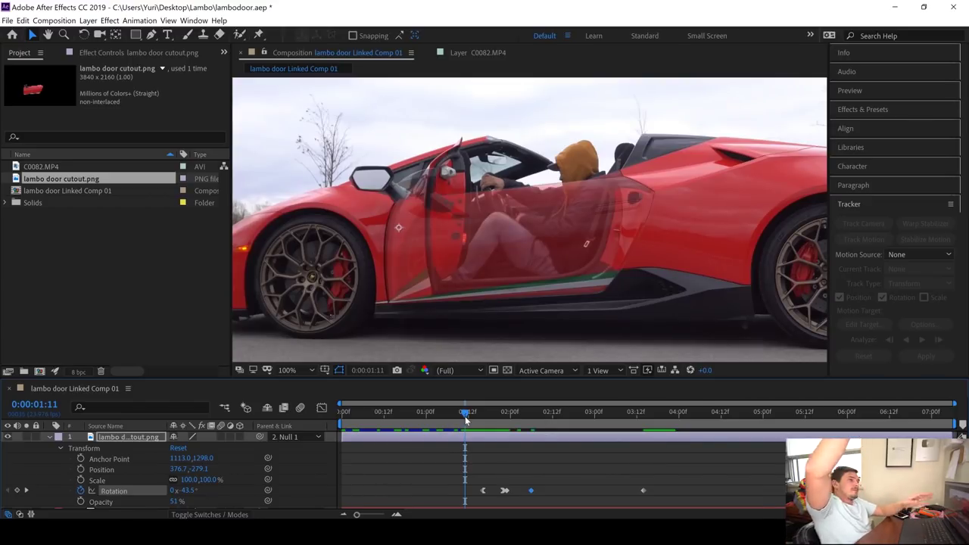
- Preview the door swing and apply Easy Ease Out to the 0:00:02:13 Rotation keyframe
drag(465, 416, 471, 414)
key(space)
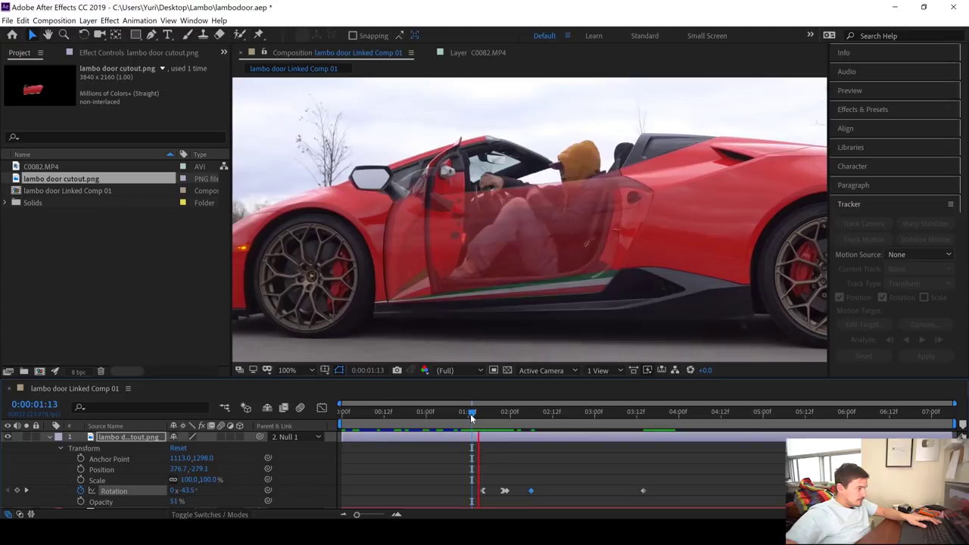
key(space)
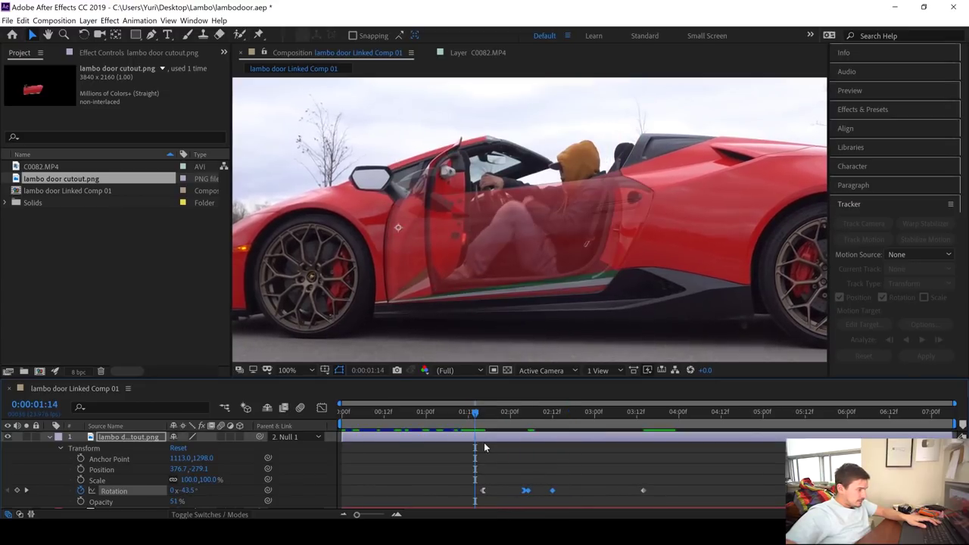
key(space)
key(space)
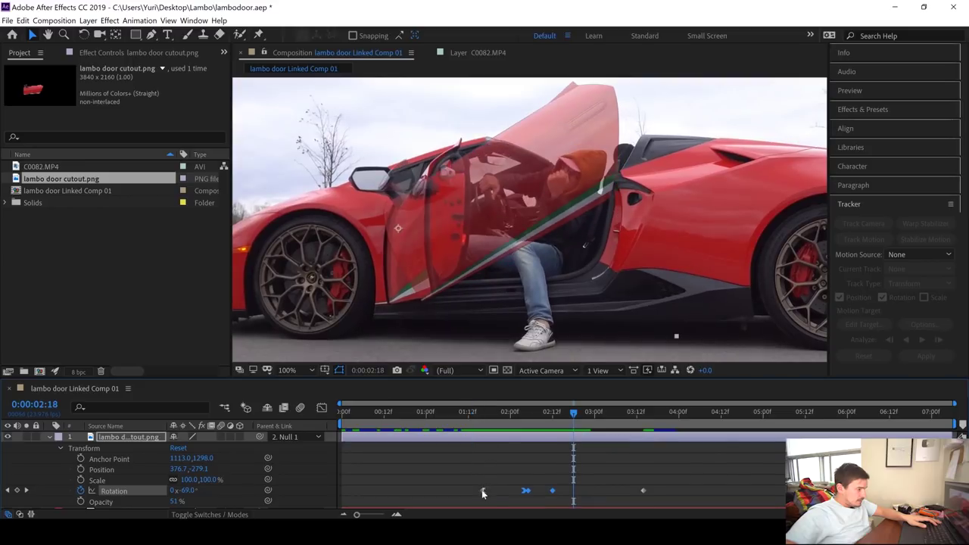
key(space)
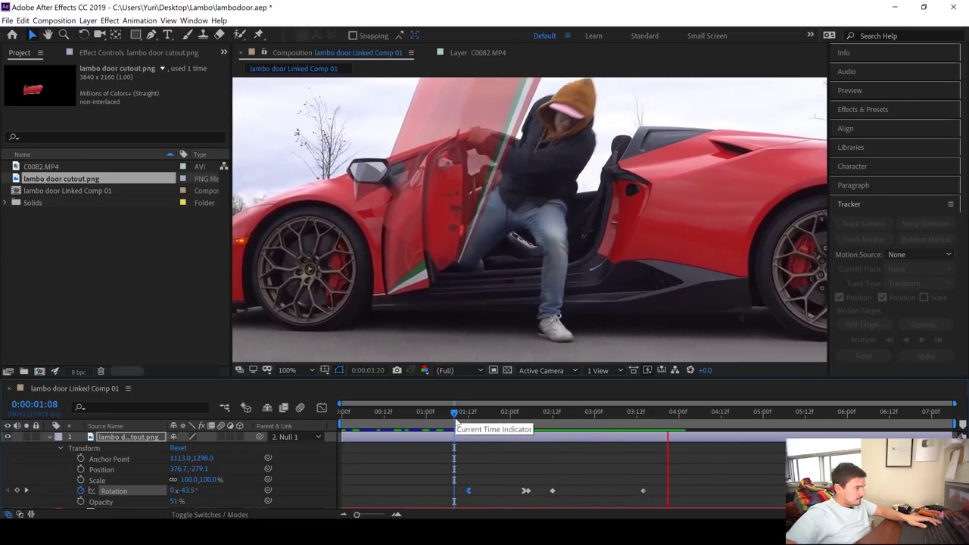
drag(455, 421, 554, 438)
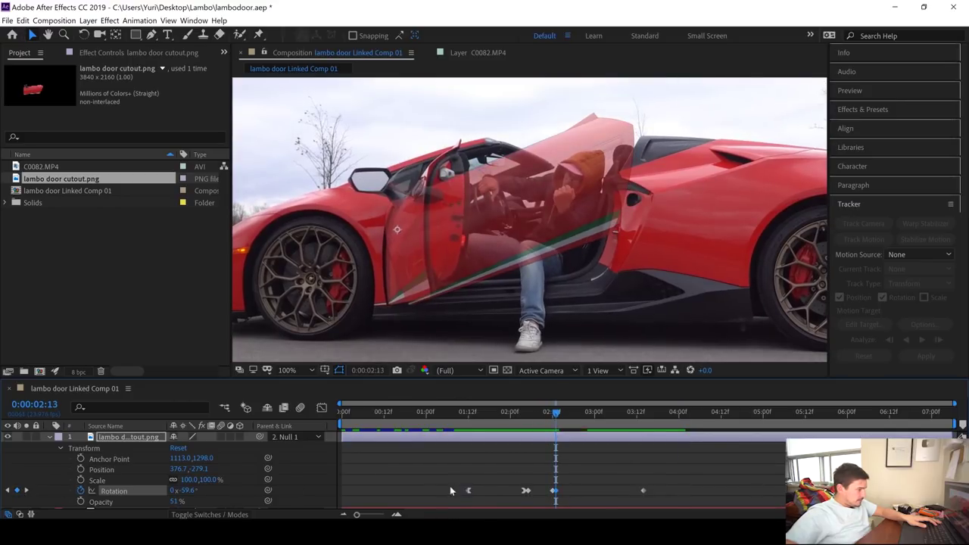
right_click(556, 491)
mouse_move(606, 485)
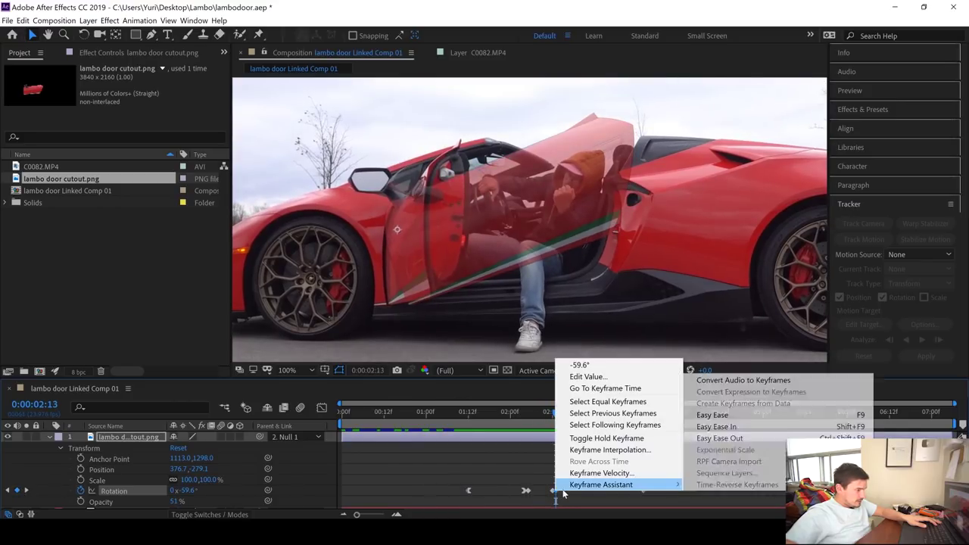
click(729, 440)
- Apply Easy Ease In to the final -106.5° Rotation keyframe at 0:00:03:14
drag(646, 423, 648, 422)
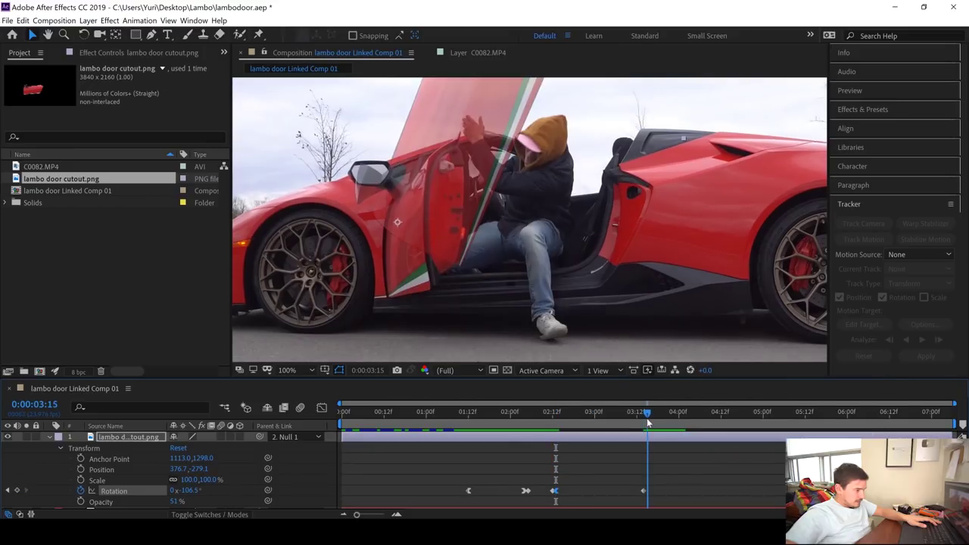
click(8, 491)
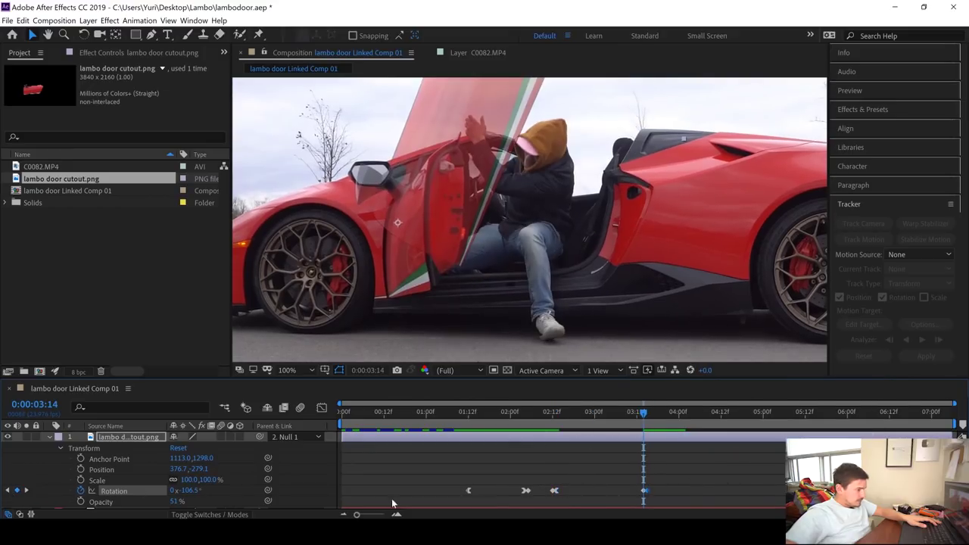
right_click(645, 493)
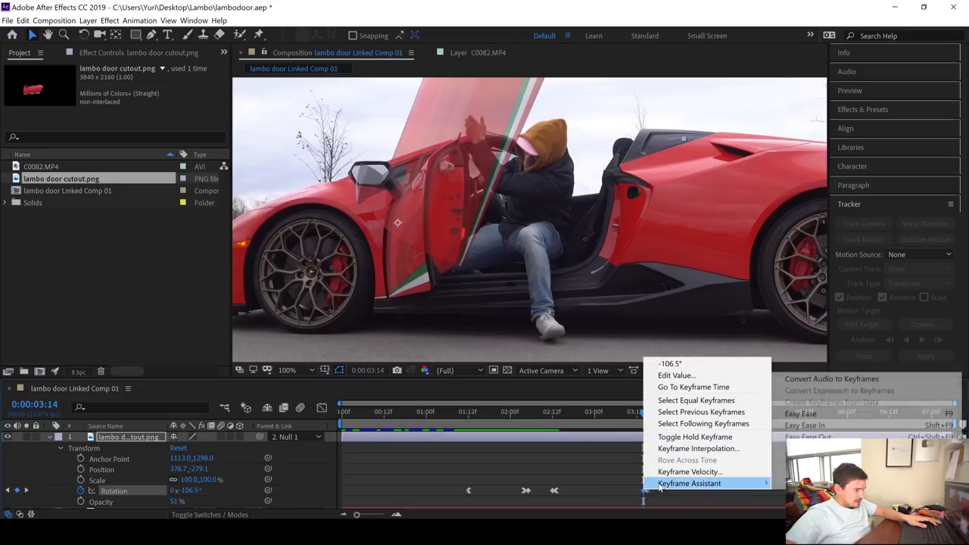
mouse_move(689, 483)
click(811, 426)
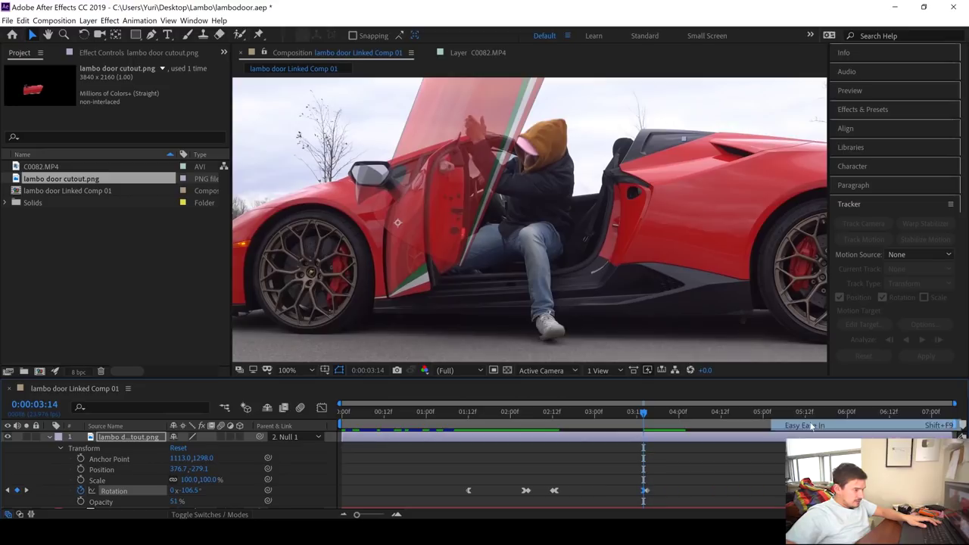
drag(644, 422, 394, 429)
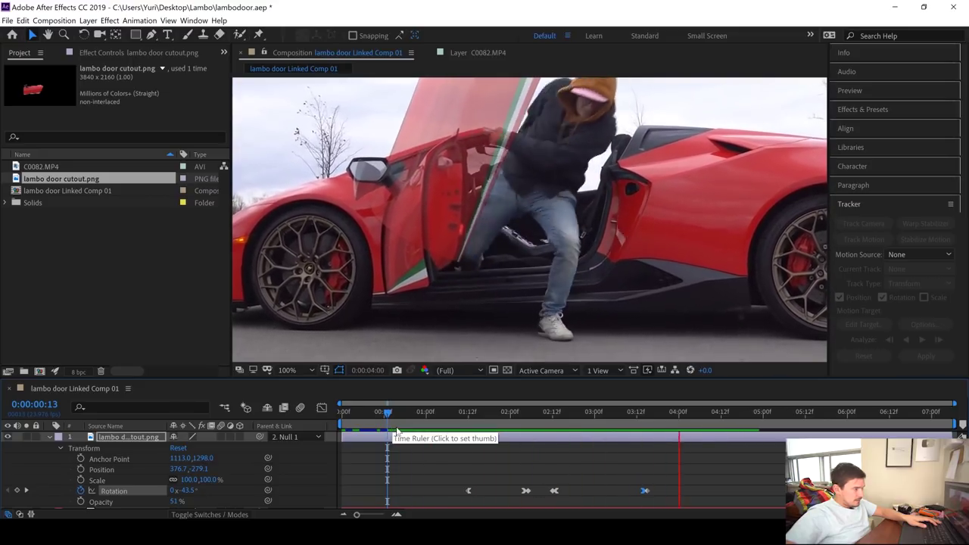
drag(508, 413, 528, 416)
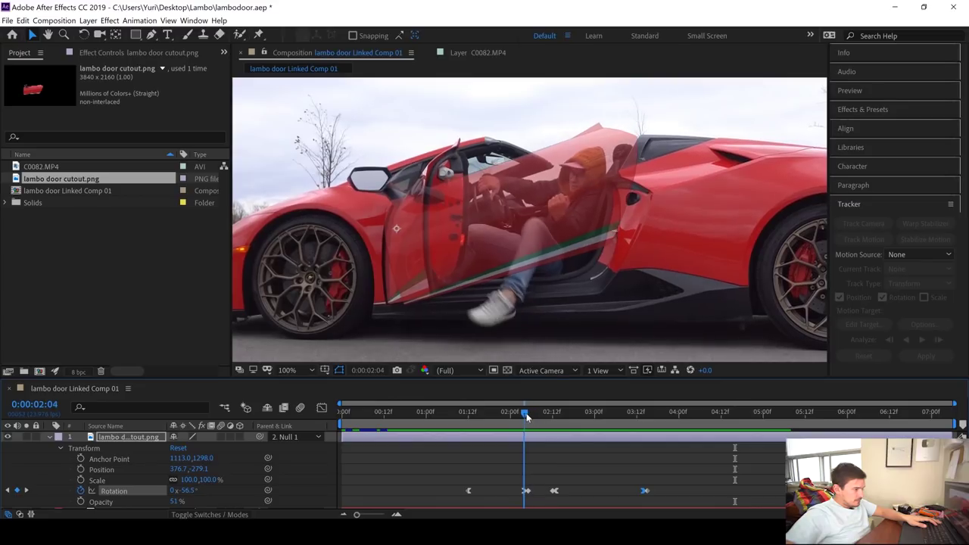
drag(530, 416, 553, 416)
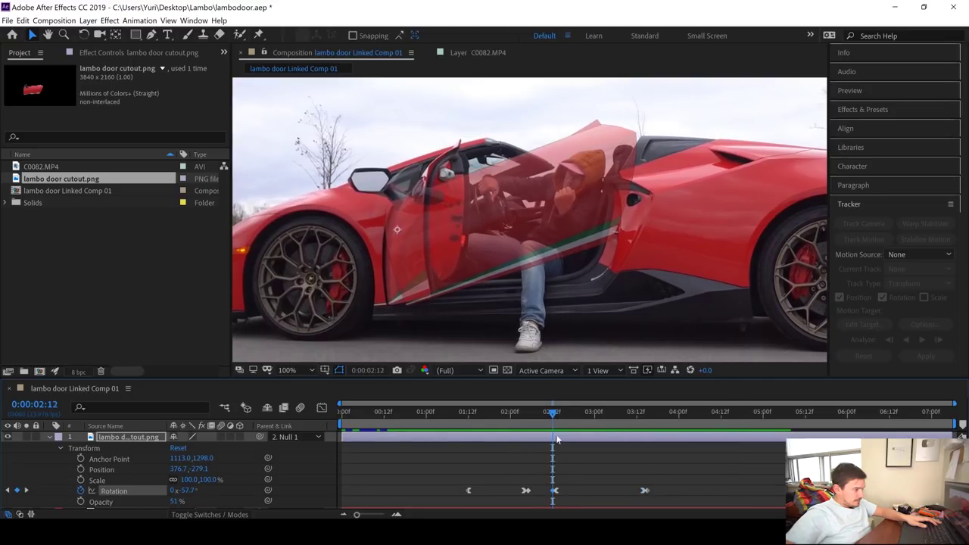
click(529, 422)
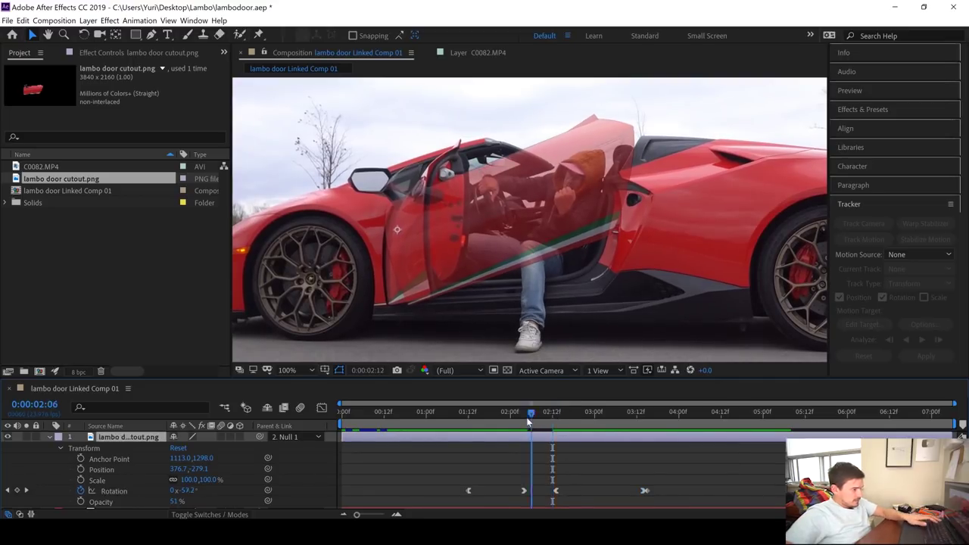
drag(528, 421, 506, 424)
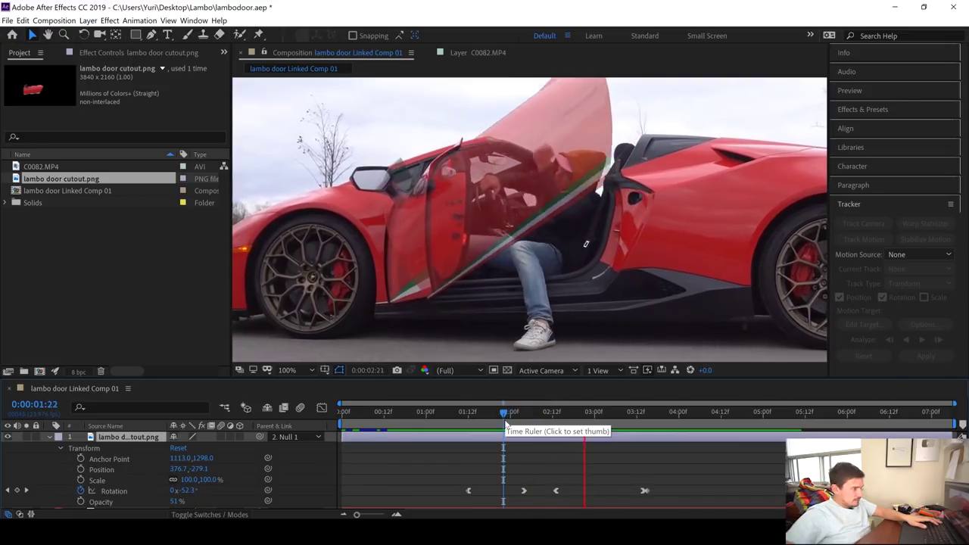
key(space)
key(space)
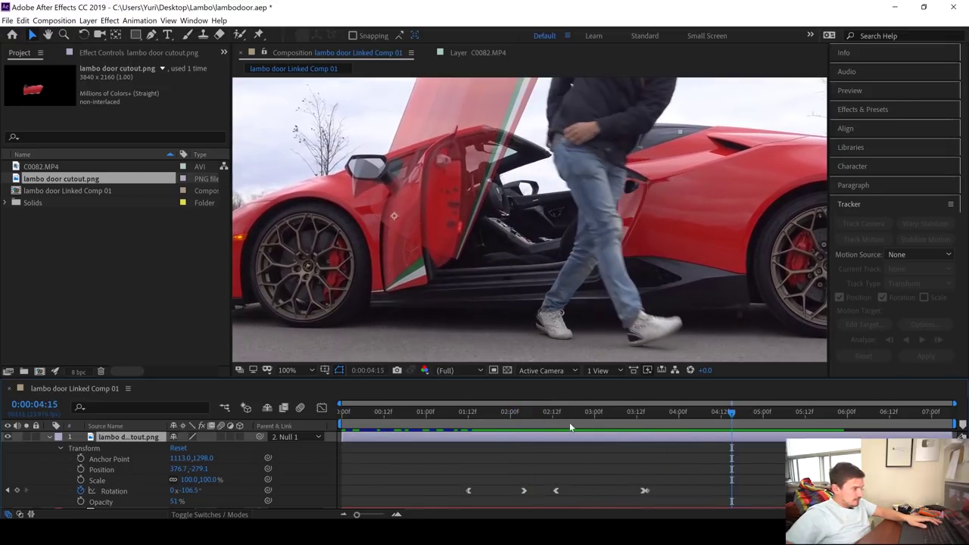
scroll(577, 337, down, 2)
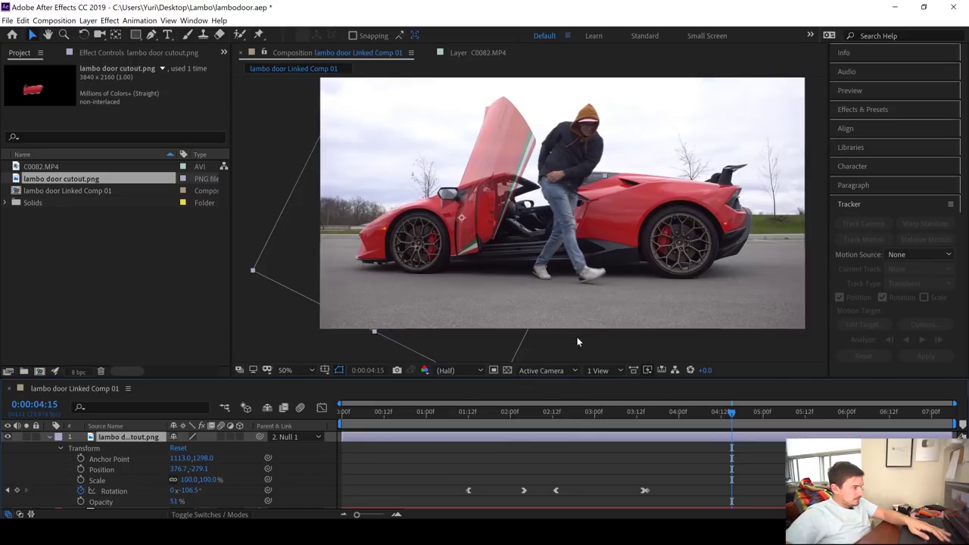
- Raise the door cutout's opacity from 51% to 100% and preview from the start
click(505, 417)
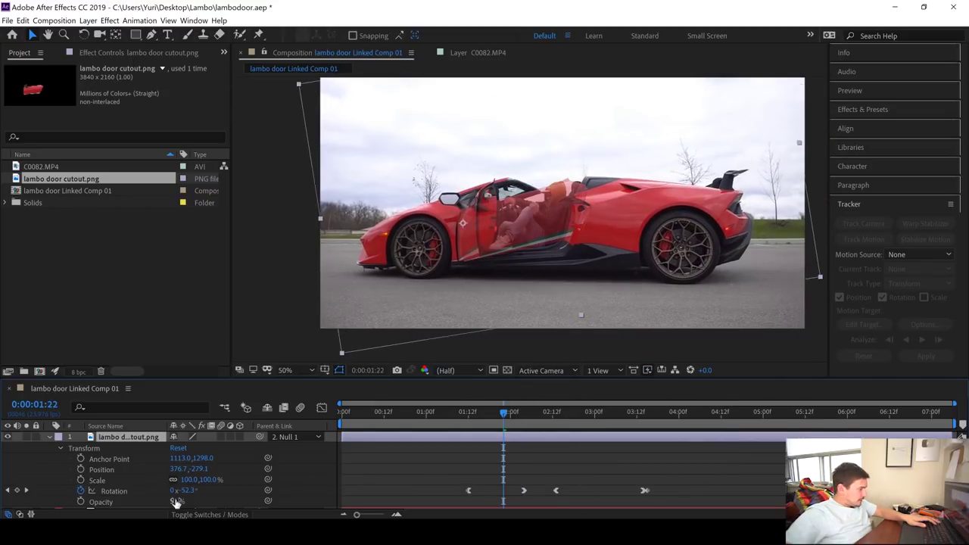
drag(176, 501, 415, 499)
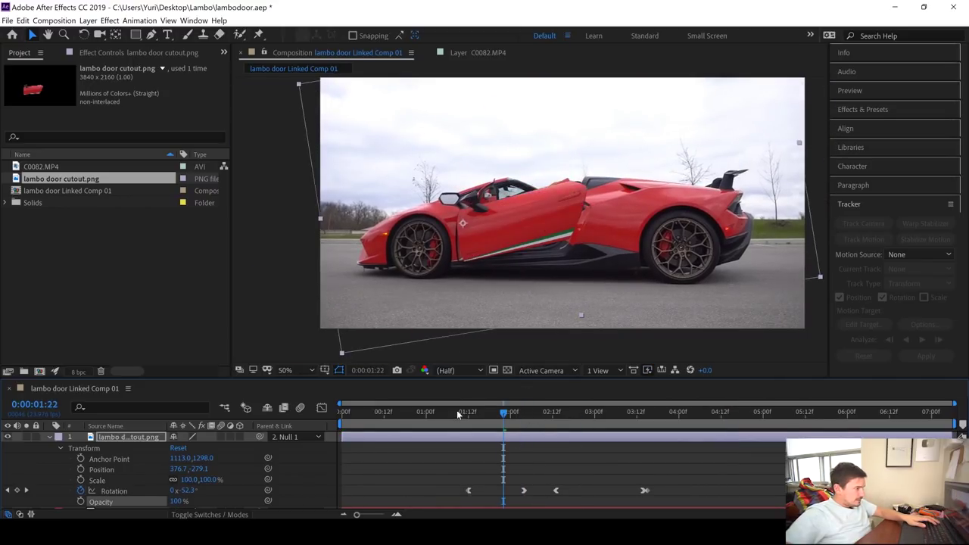
click(344, 412)
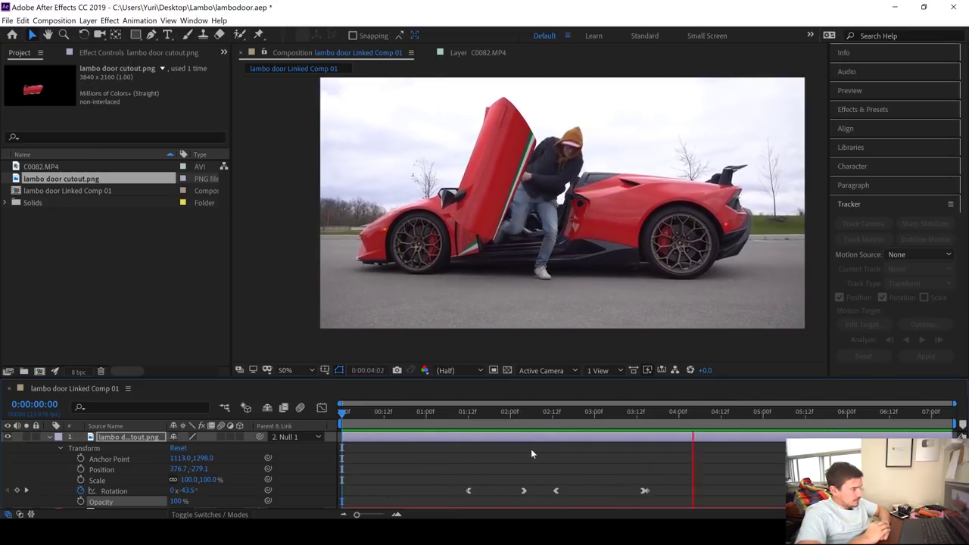
key(space)
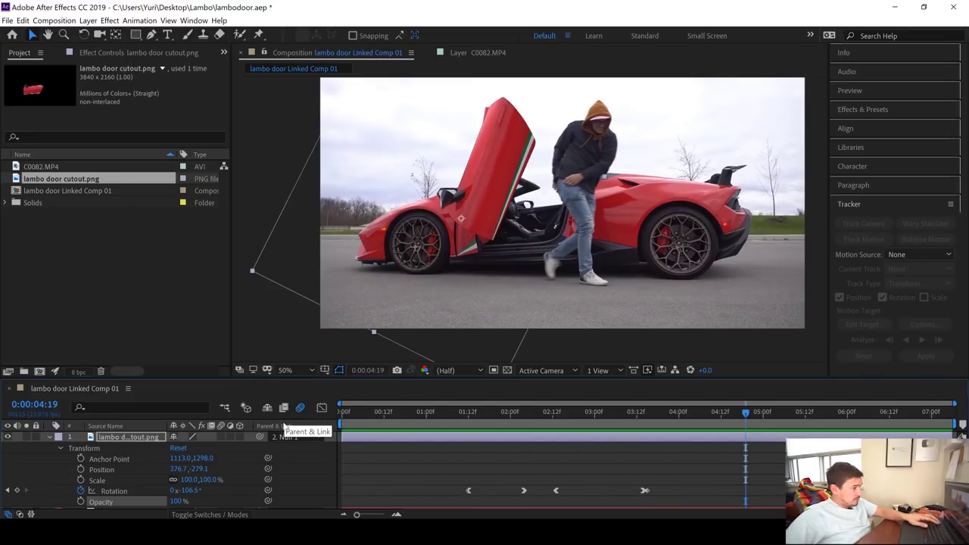
- Enable motion blur on the door layer and preview the swing from 01:21
click(221, 438)
drag(494, 422, 436, 415)
key(space)
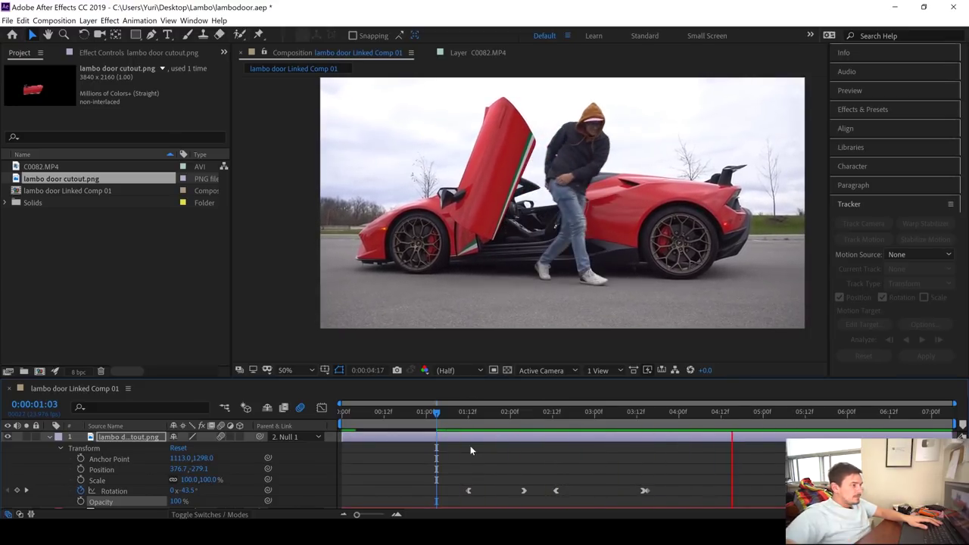
key(space)
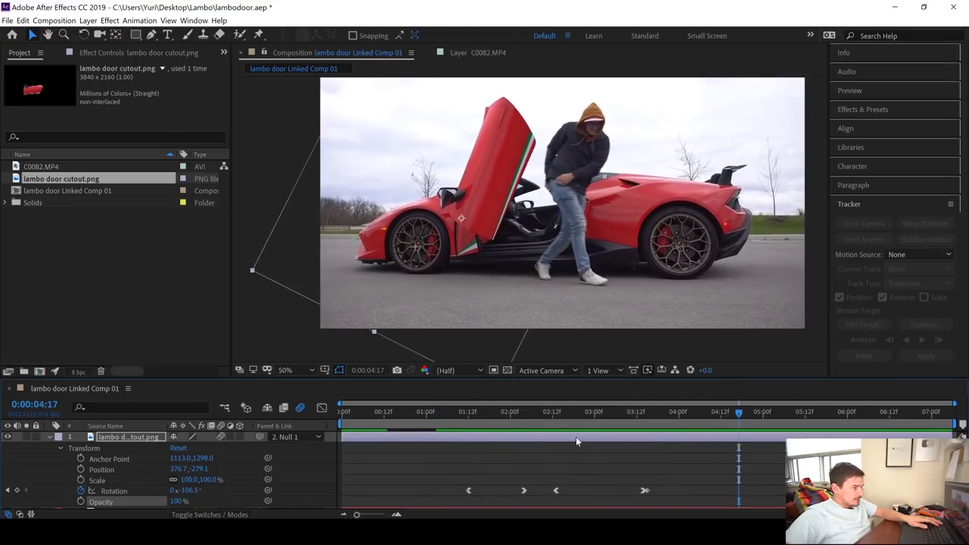
- At 02:22, zoom in and pan along the door edge to inspect the blur
drag(574, 417, 589, 425)
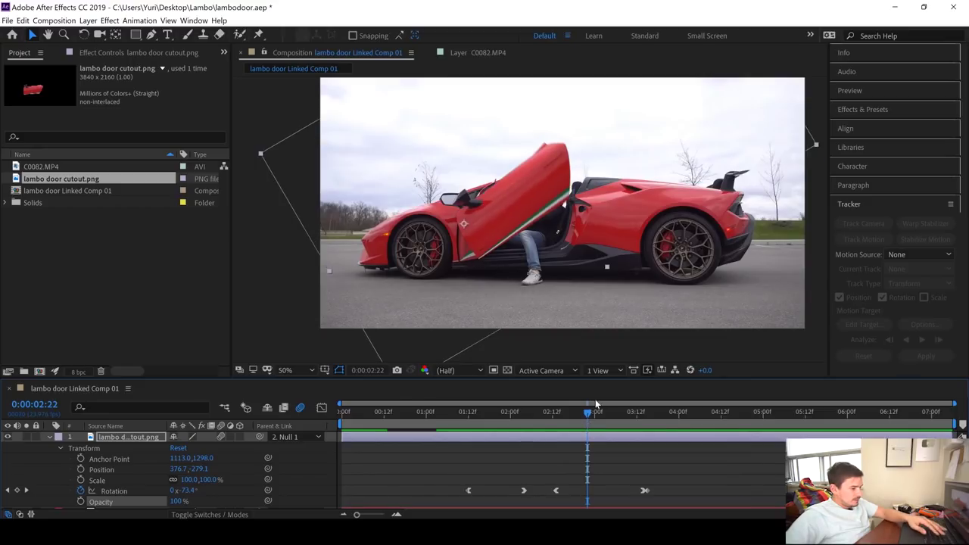
scroll(606, 288, up, 6)
key(h)
drag(674, 210, 519, 308)
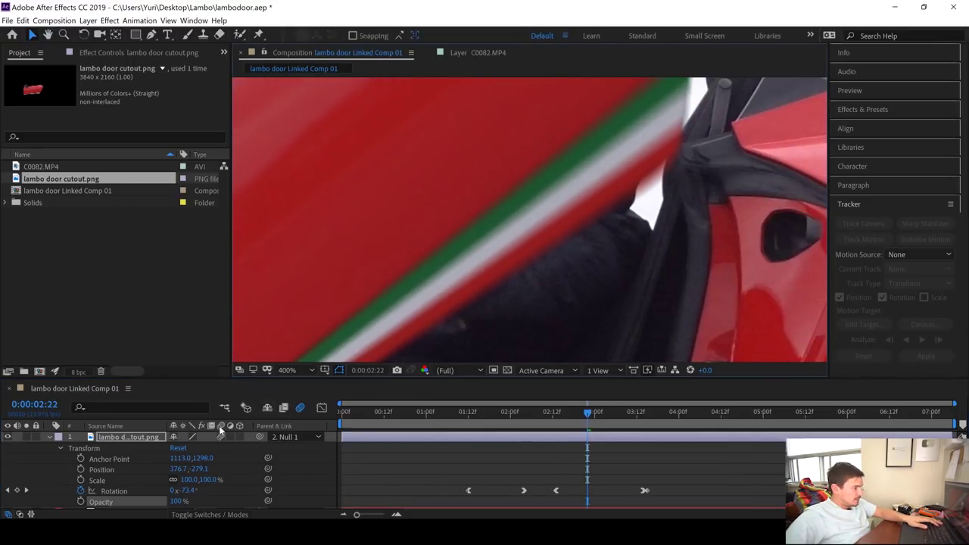
key(comma)
key(comma)
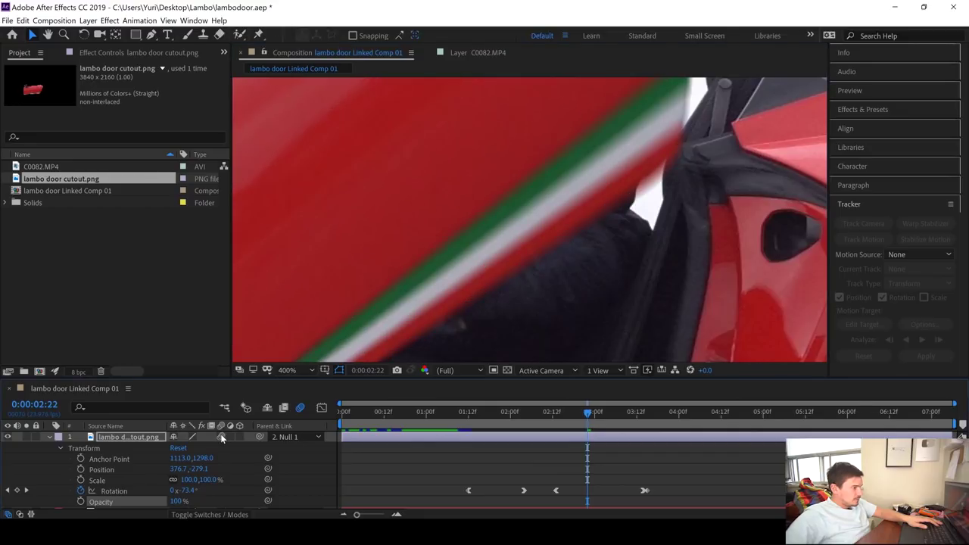
key(comma)
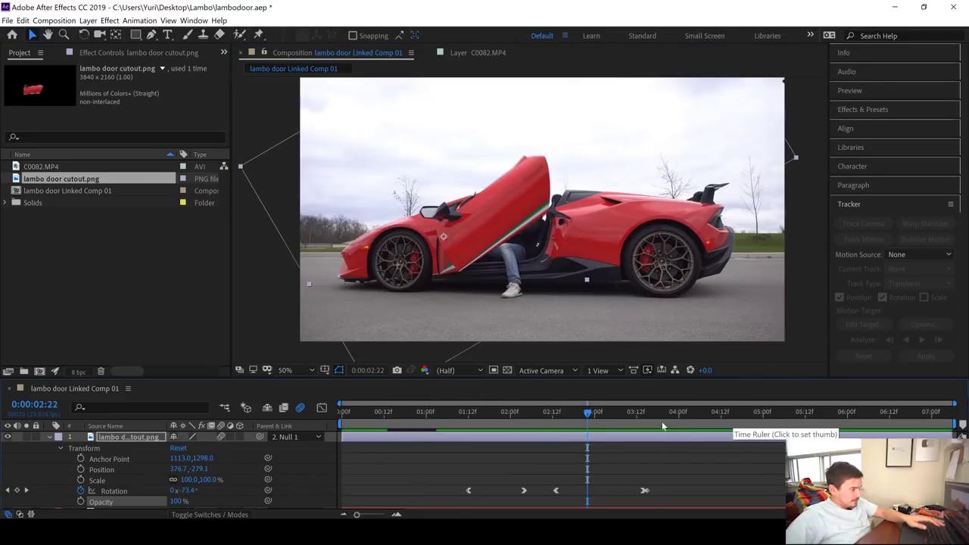
- Preview the whole comp from the first frame, then return to 01:06
key(Home)
key(space)
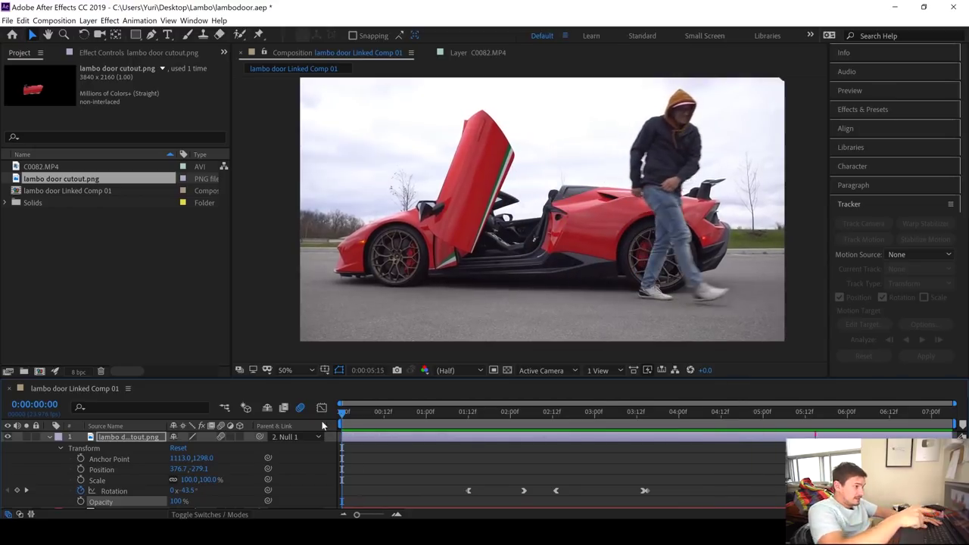
key(space)
drag(510, 428, 448, 424)
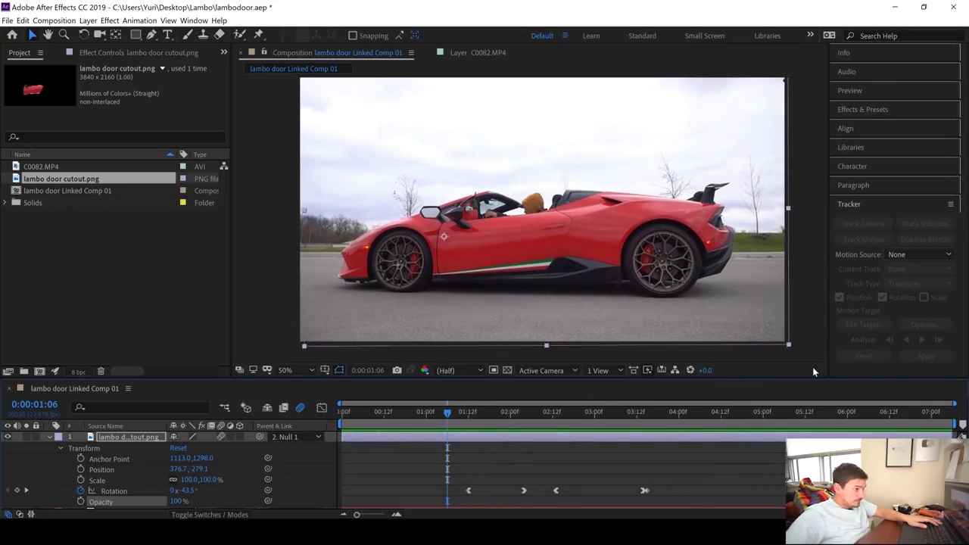
- Export a JPEG still of the door-closed frame at 00:00:00:12
key(alt+Tab)
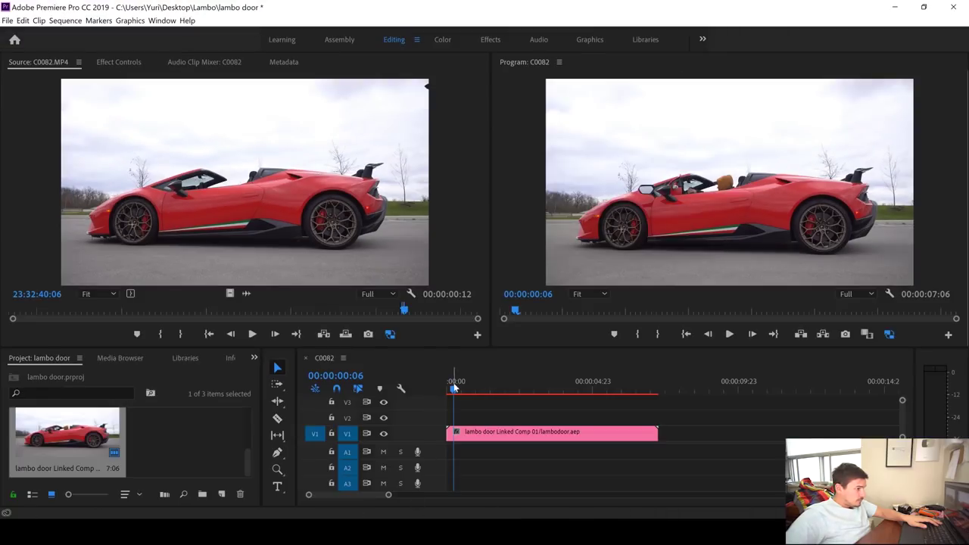
drag(456, 388, 464, 389)
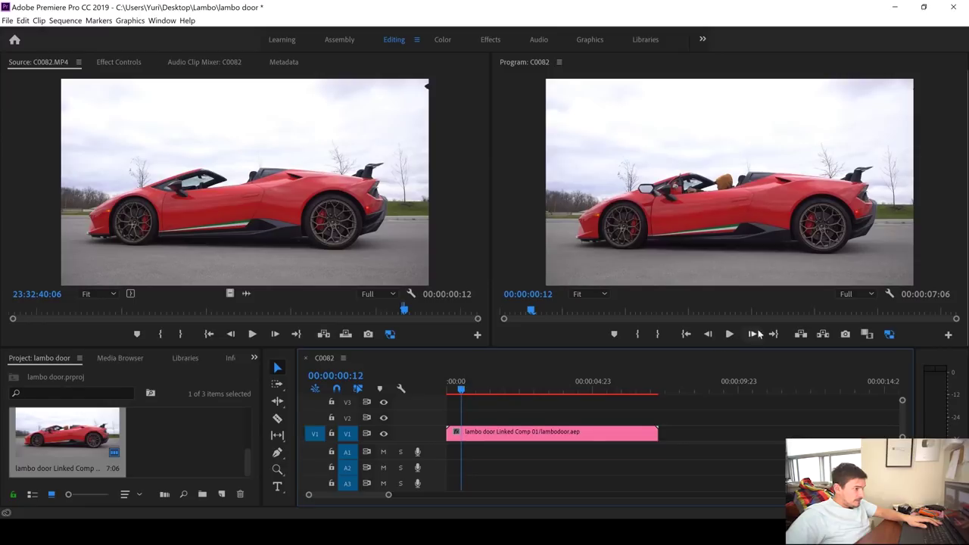
click(846, 336)
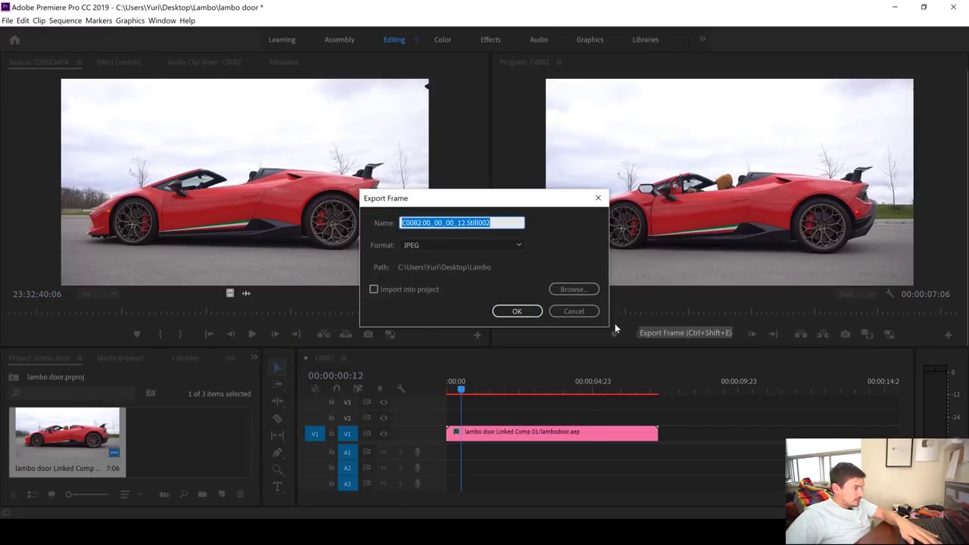
key(Return)
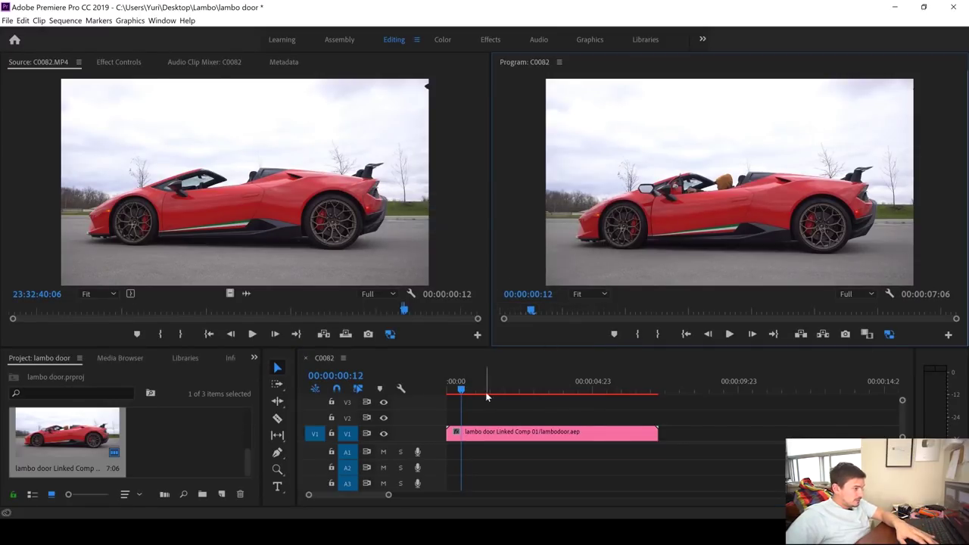
- Export a JPEG still of the door-open frame at 00:00:05:23
drag(487, 397, 621, 389)
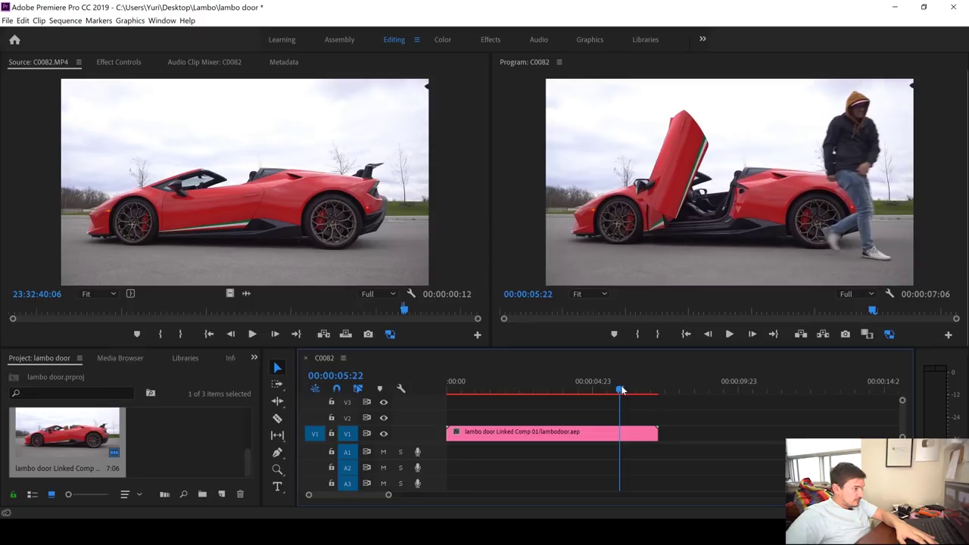
click(845, 334)
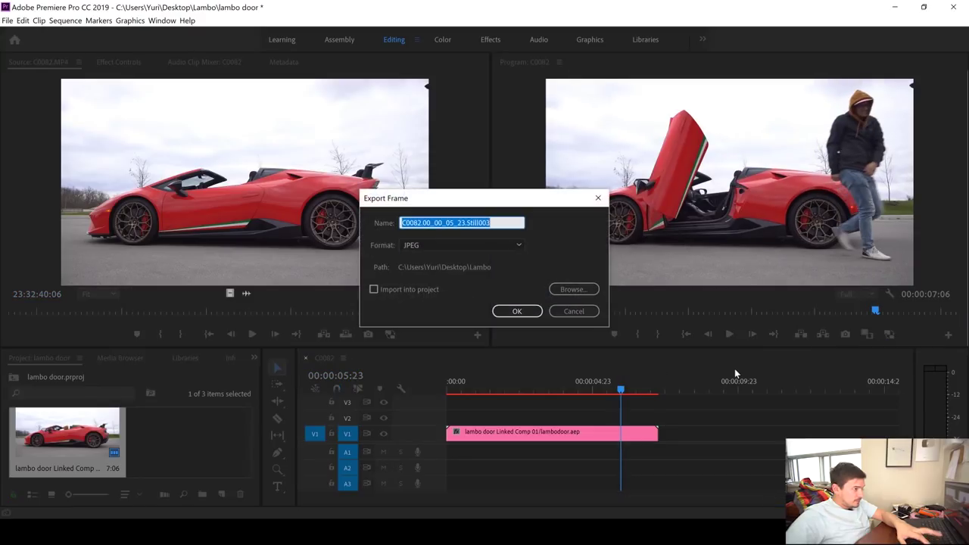
key(Return)
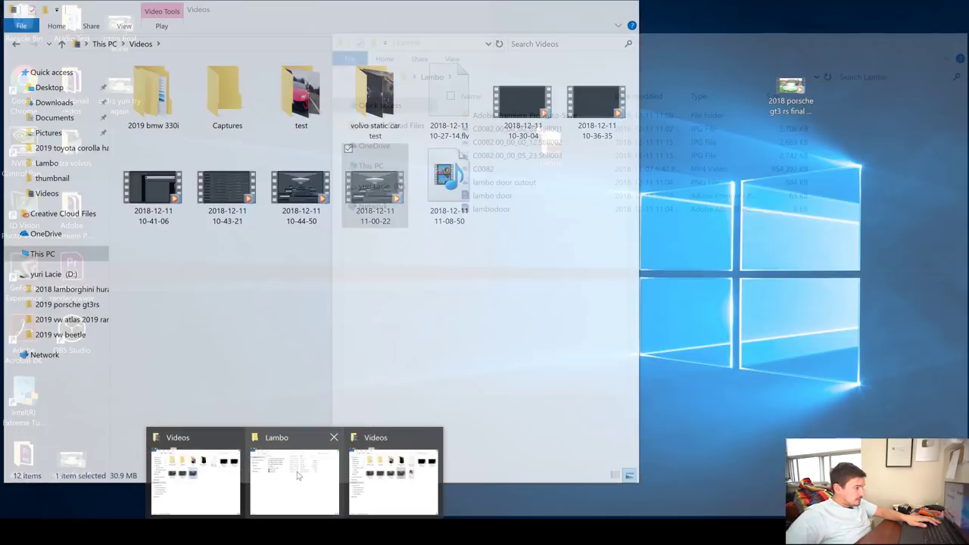
- Drag a still JPG from the Lambo folder into the Photoshop document as a layer
click(275, 475)
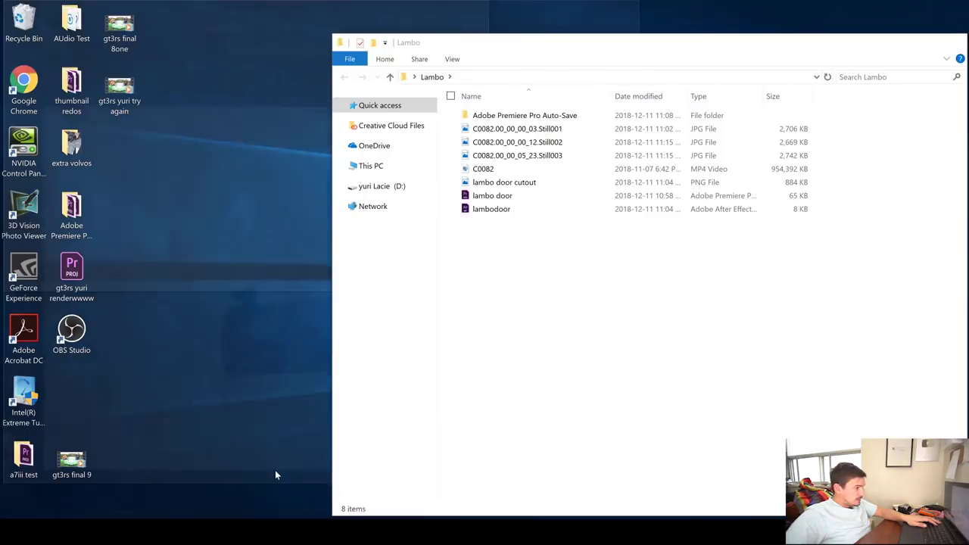
click(530, 129)
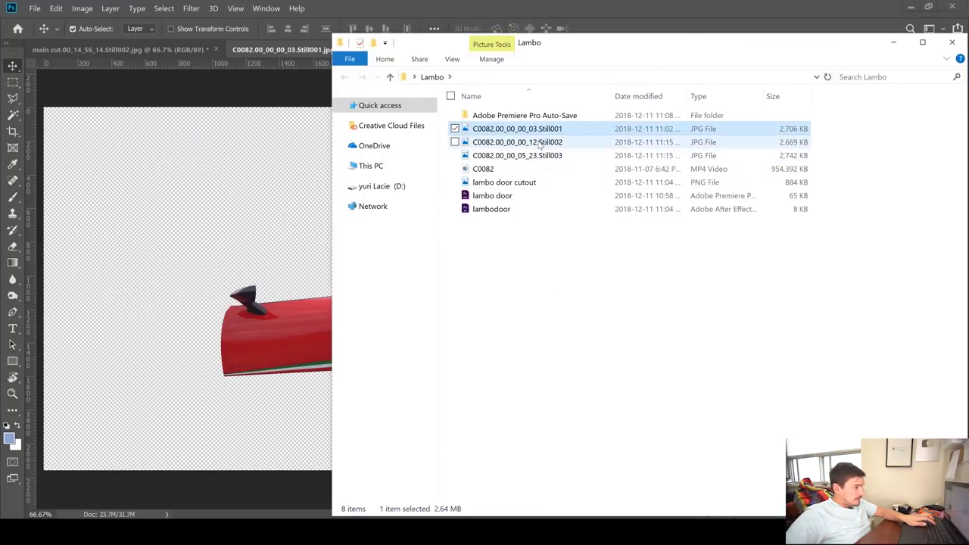
drag(539, 143, 301, 223)
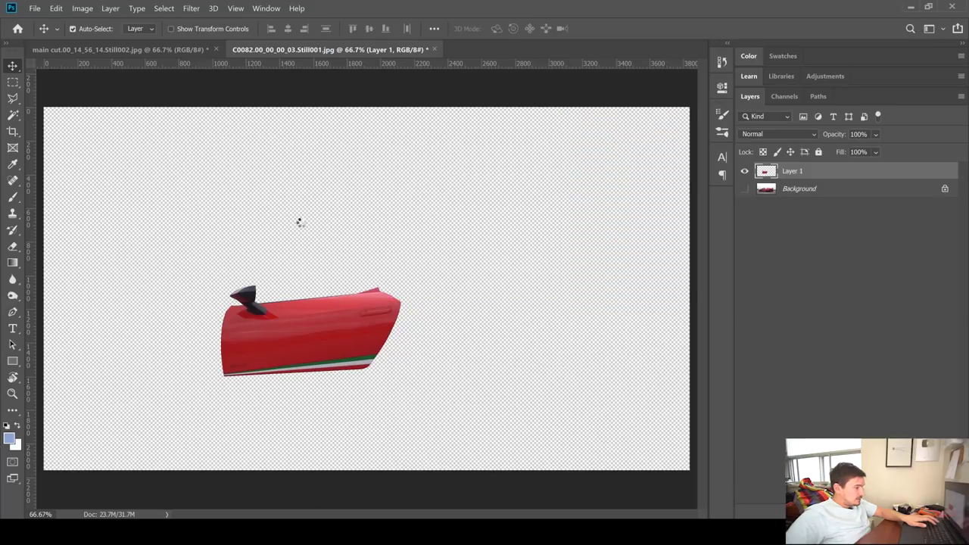
key(Return)
key(Return)
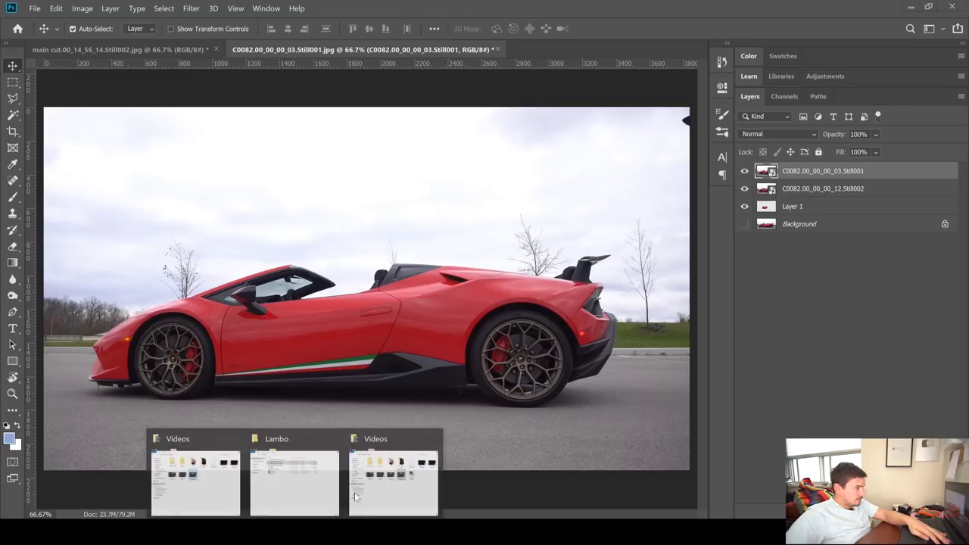
- Place the remaining still frames as layers and hide Still002 and Background
click(294, 474)
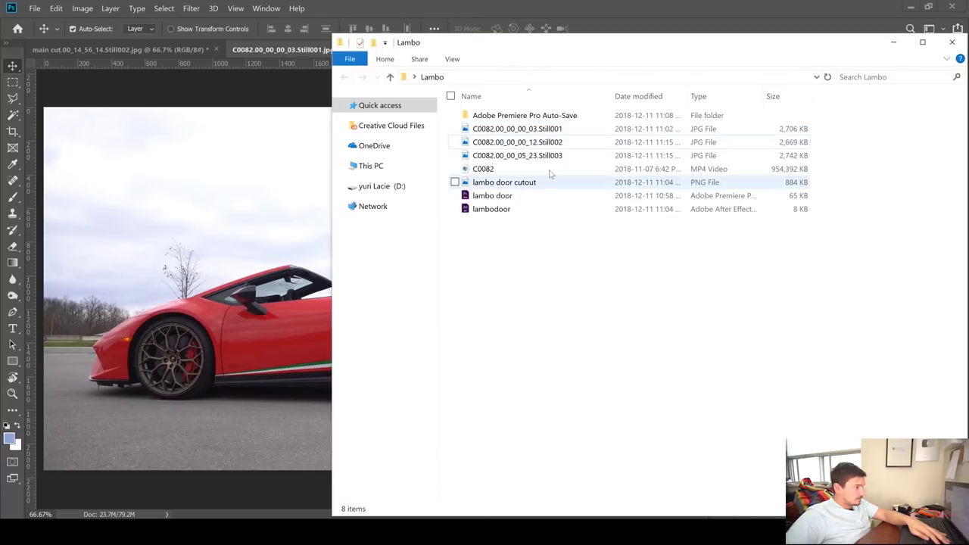
drag(517, 155, 250, 311)
key(Return)
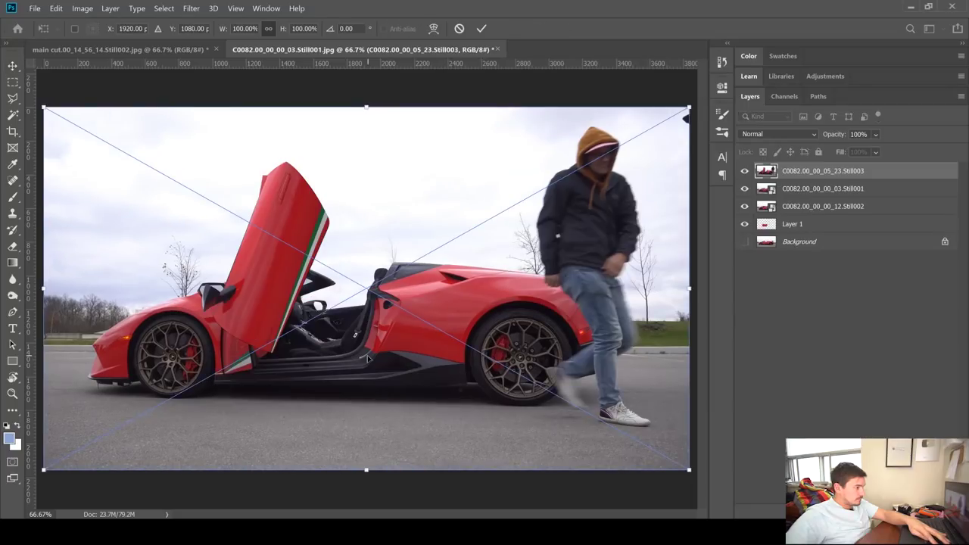
key(Return)
drag(748, 173, 744, 201)
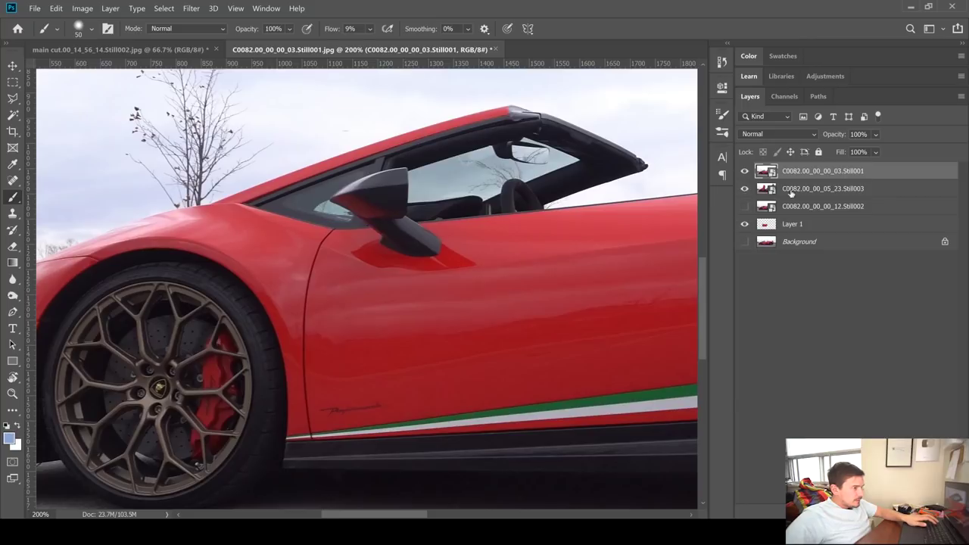
- Move Still003 to the top, rename it 'door up photoshop out the old mirror and door', and pen-trace the old door
drag(791, 194, 796, 170)
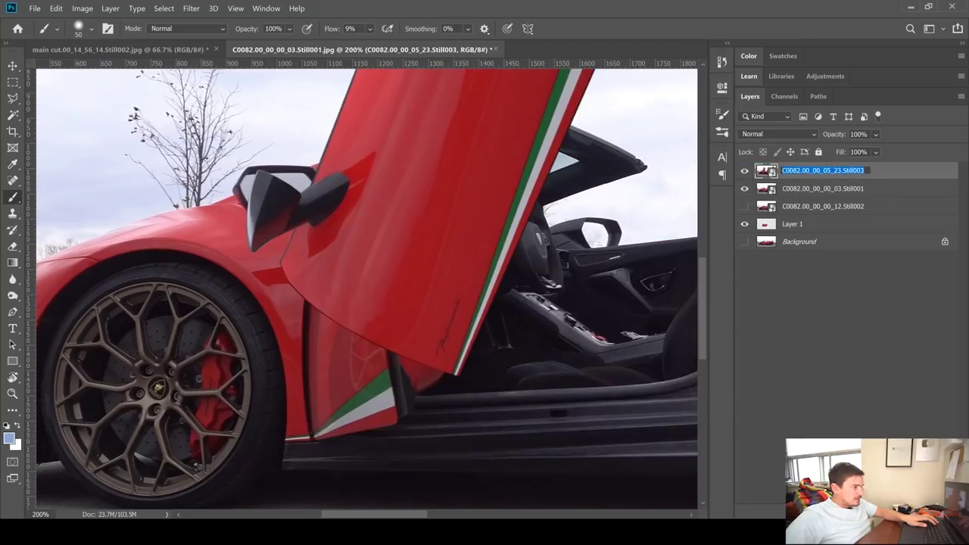
text(d)
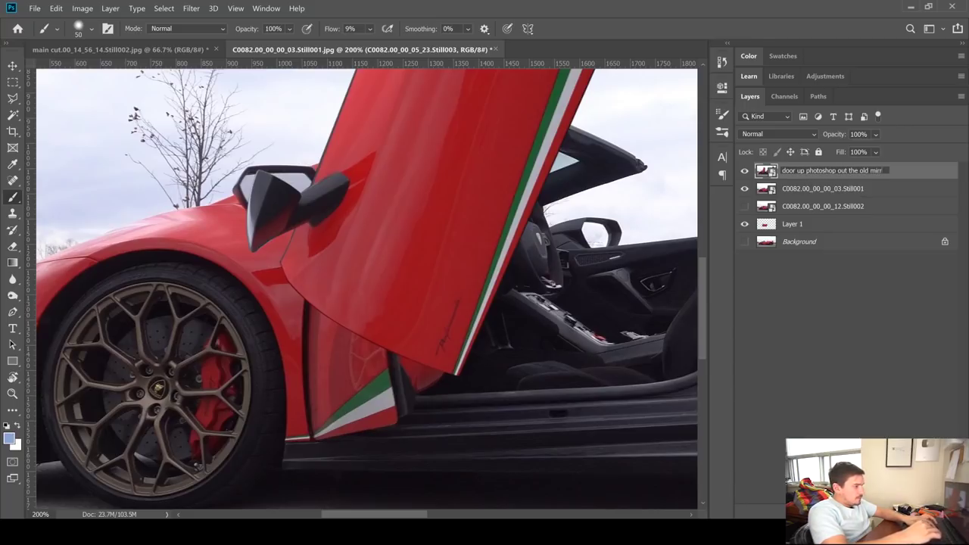
key(Return)
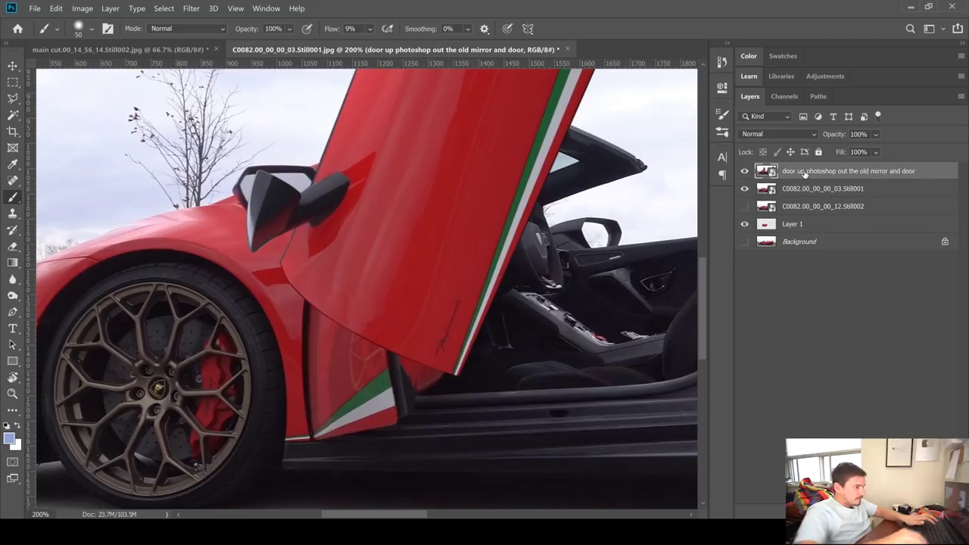
key(p)
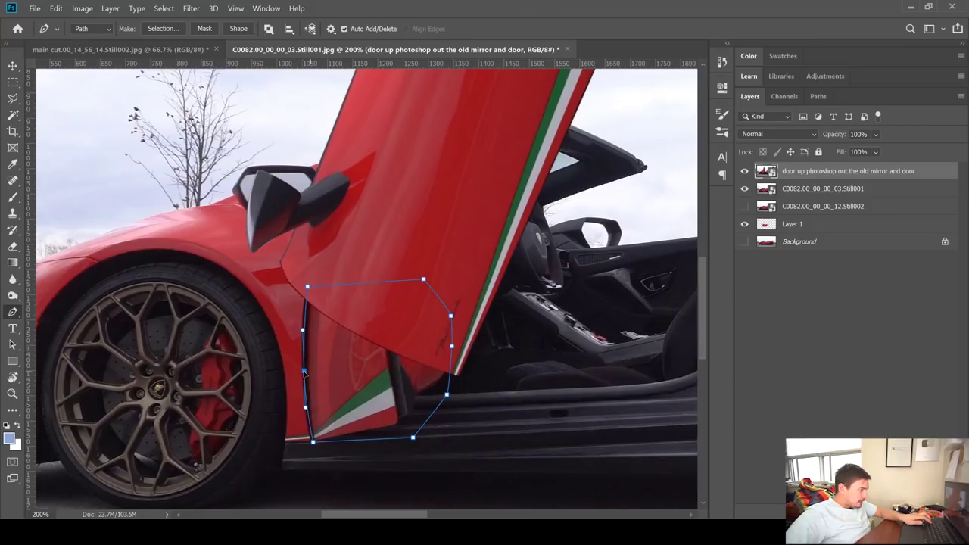
click(818, 97)
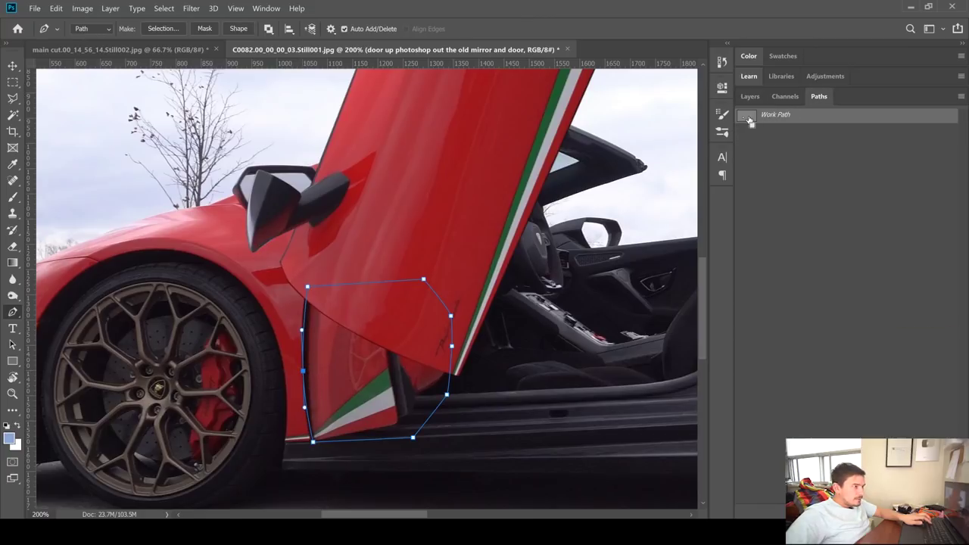
- Load the Work Path as a selection and add a near-black Solid Color fill sampled from the sill
ctrl+click(750, 119)
click(750, 96)
right_click(852, 279)
key(Escape)
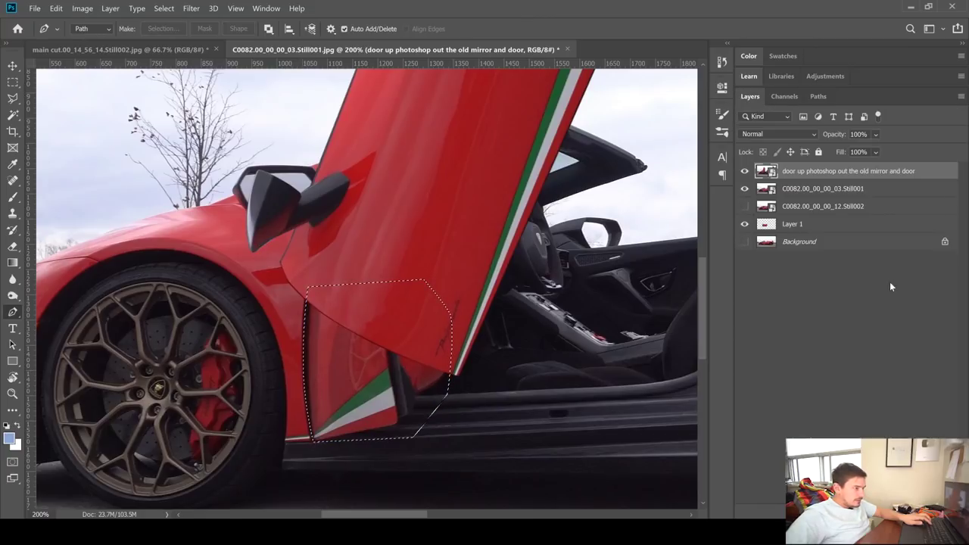
right_click(849, 281)
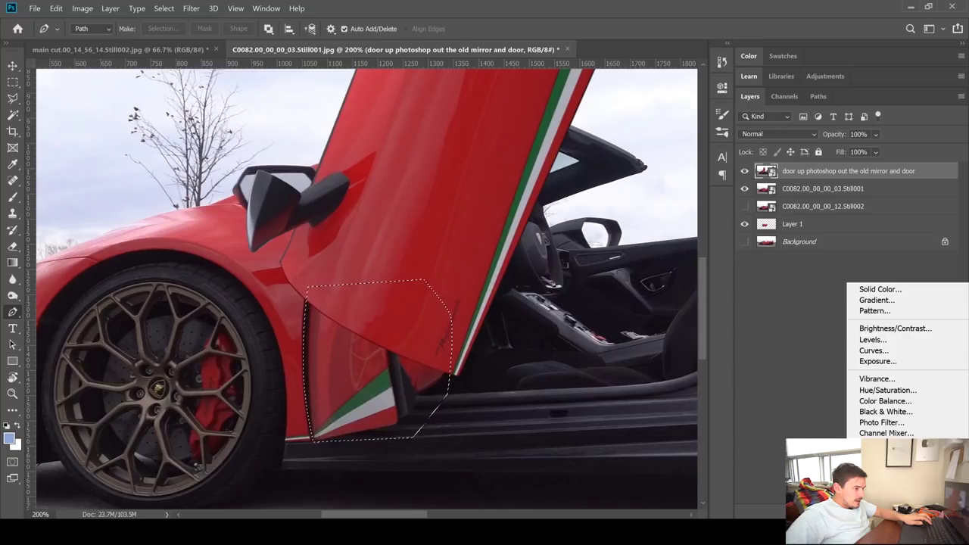
click(894, 291)
click(452, 413)
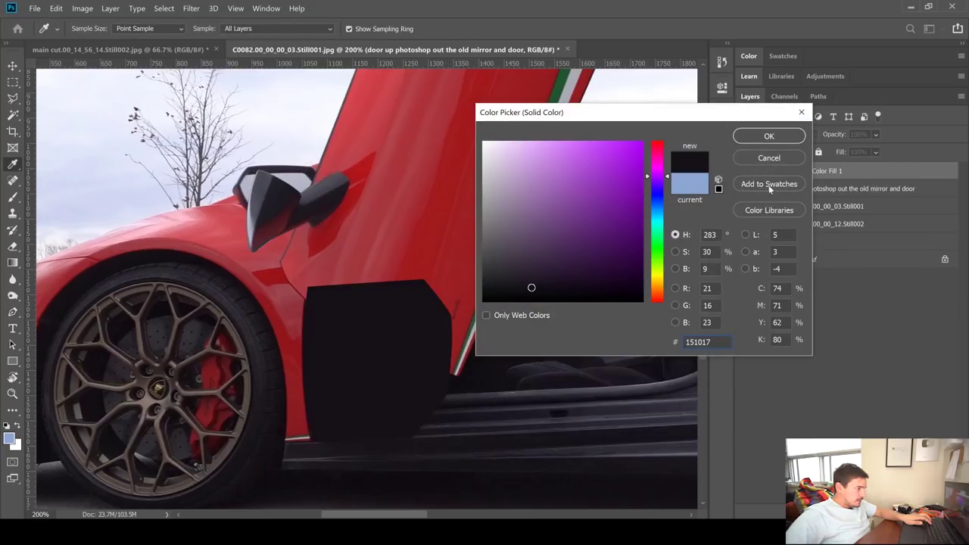
click(768, 136)
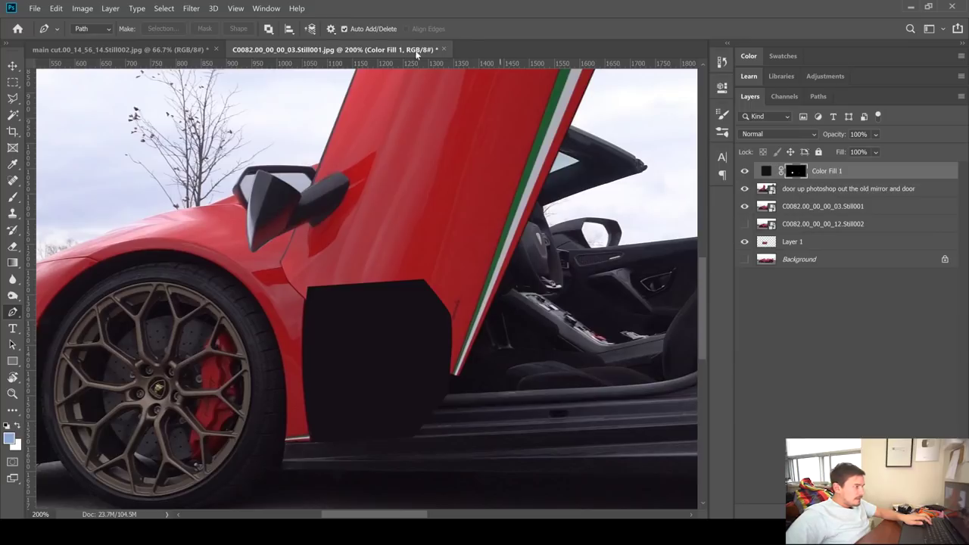
- Apply a 1.5-pixel Gaussian Blur to the Color Fill 1 mask
click(191, 8)
mouse_move(226, 136)
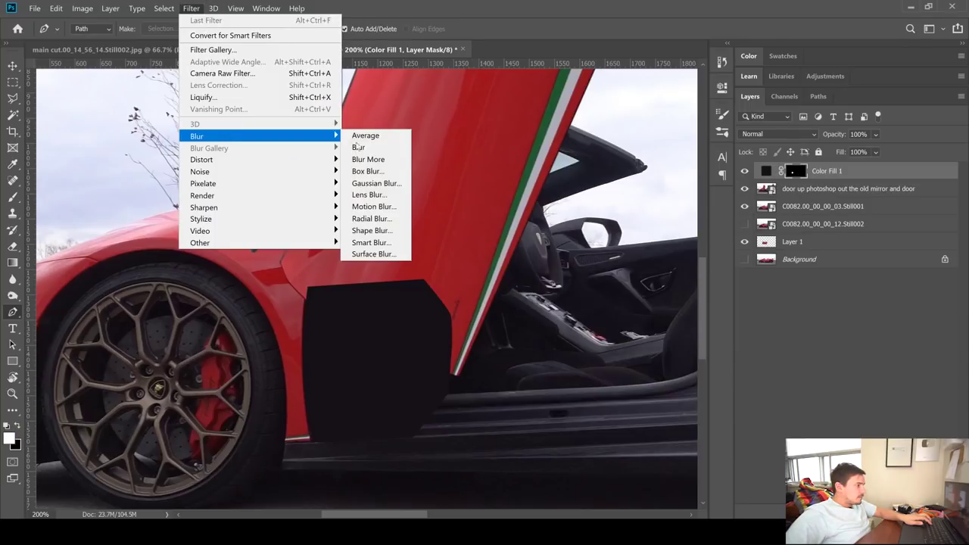
click(375, 183)
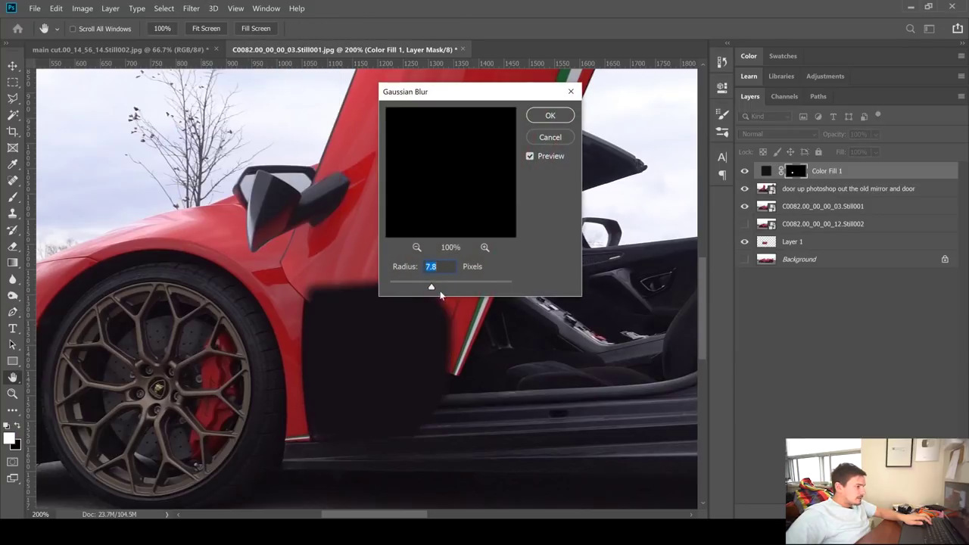
drag(425, 292, 402, 289)
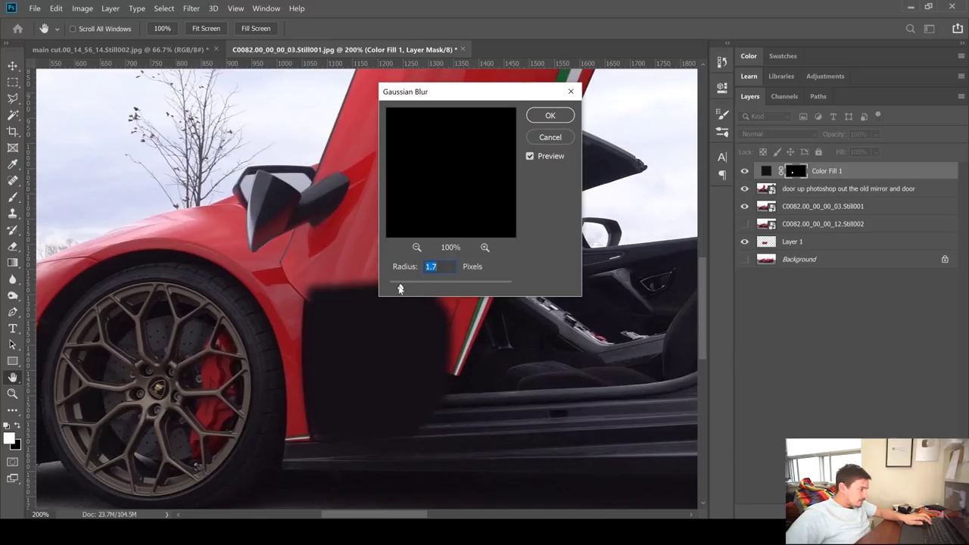
drag(400, 289, 399, 288)
click(546, 117)
key(p)
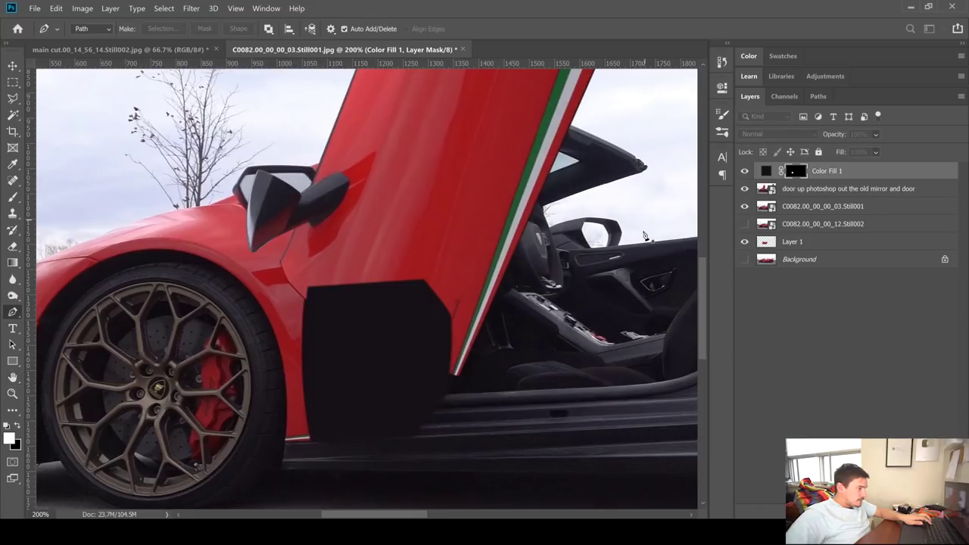
- Paint the fill mask along the door sill with an 80-pixel brush, then hide the door-up layer
key(b)
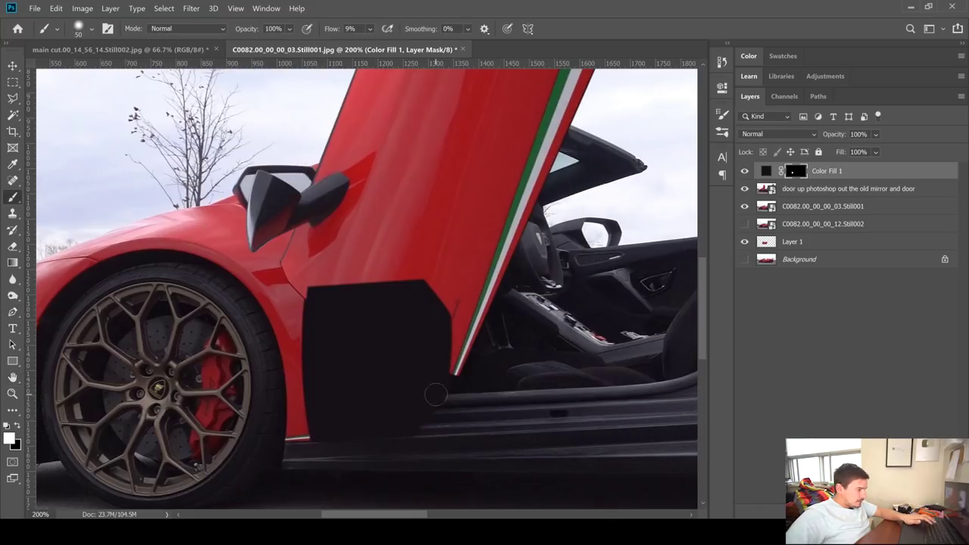
key(bracketright)
key(bracketright)
key(bracketright)
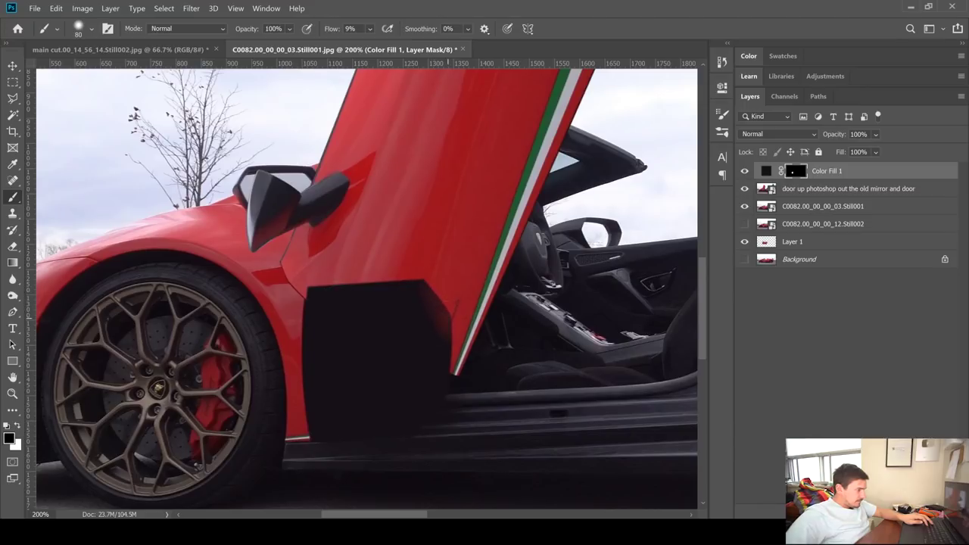
mouse_move(330, 451)
mouse_down()
mouse_move(357, 432)
mouse_move(403, 453)
mouse_up()
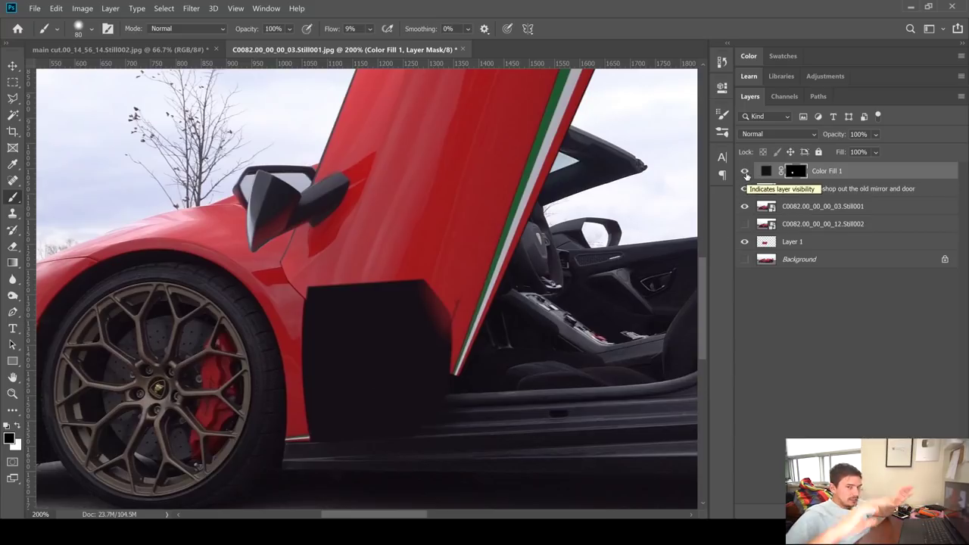
click(744, 188)
- Hide the closed-door and cutout layers and save the dark patch as PNG 'behind the door'
click(744, 206)
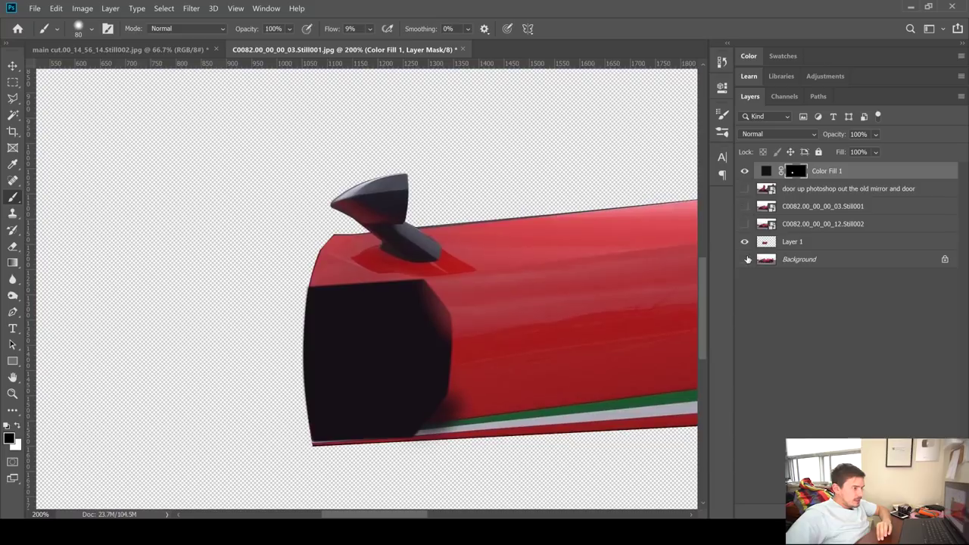
click(744, 242)
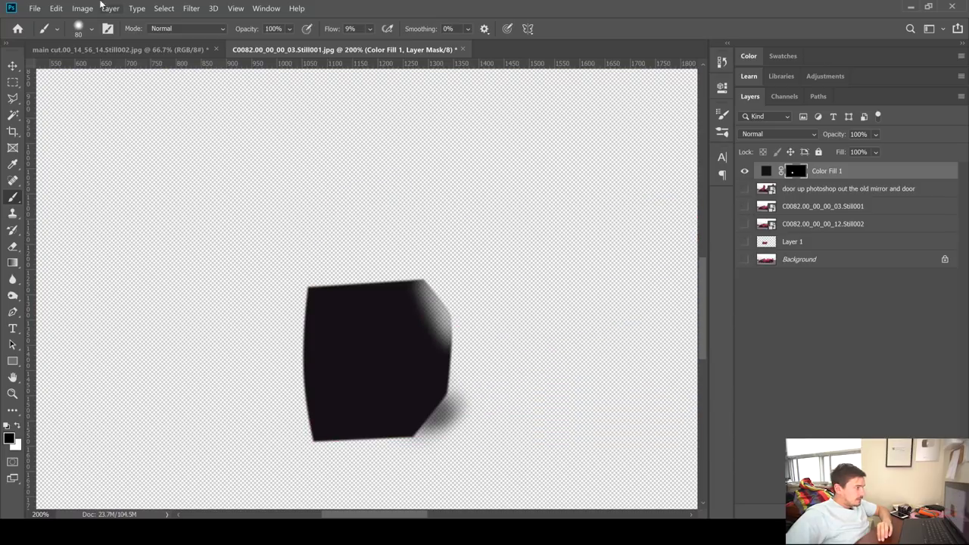
click(35, 9)
click(76, 141)
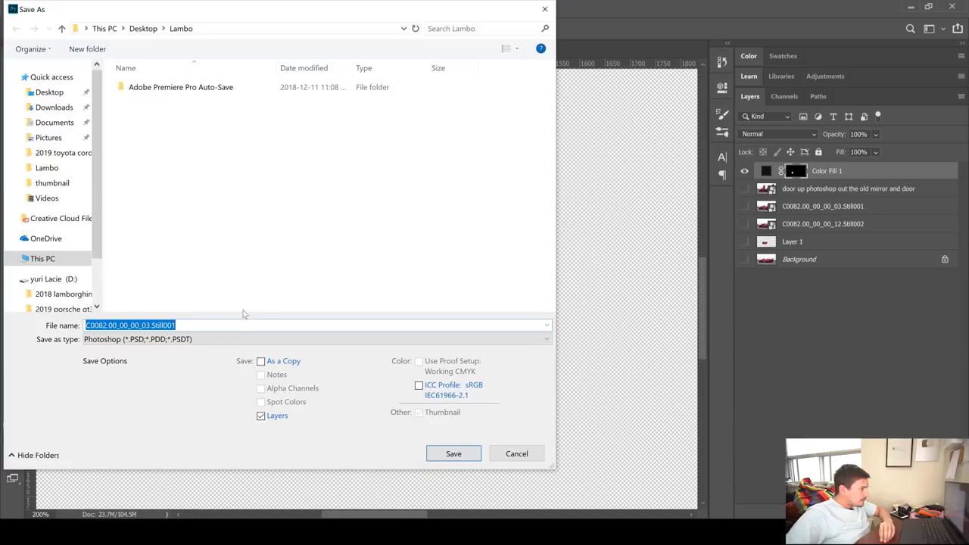
click(241, 339)
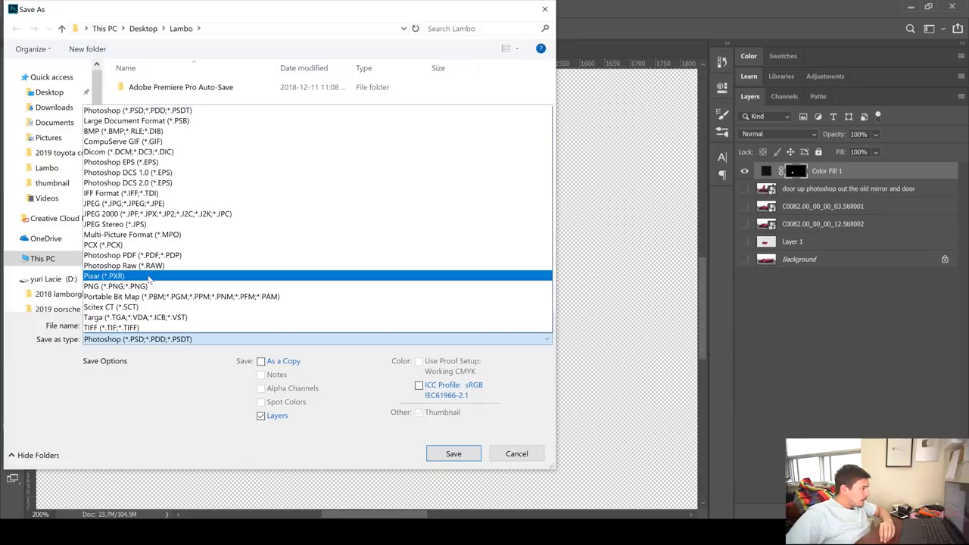
click(150, 286)
double_click(121, 326)
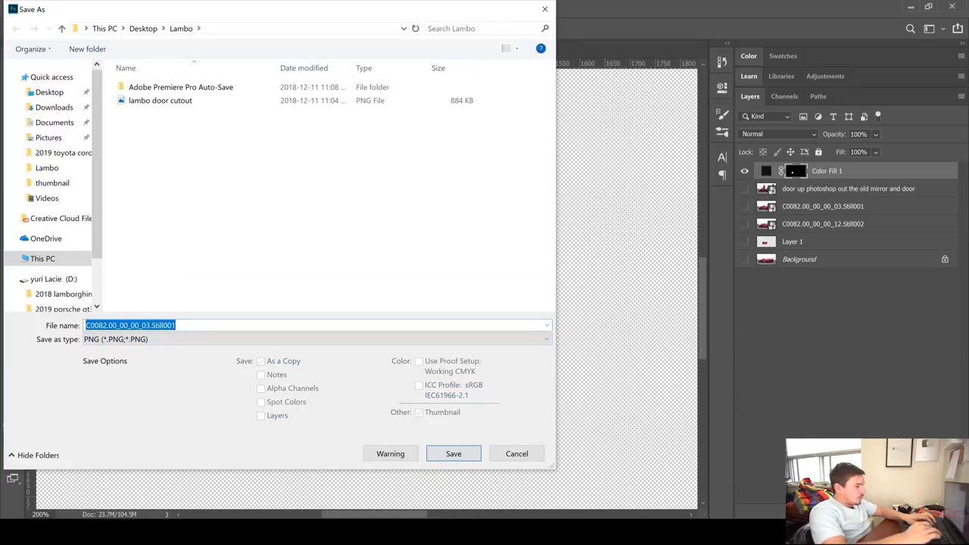
text(behind the door)
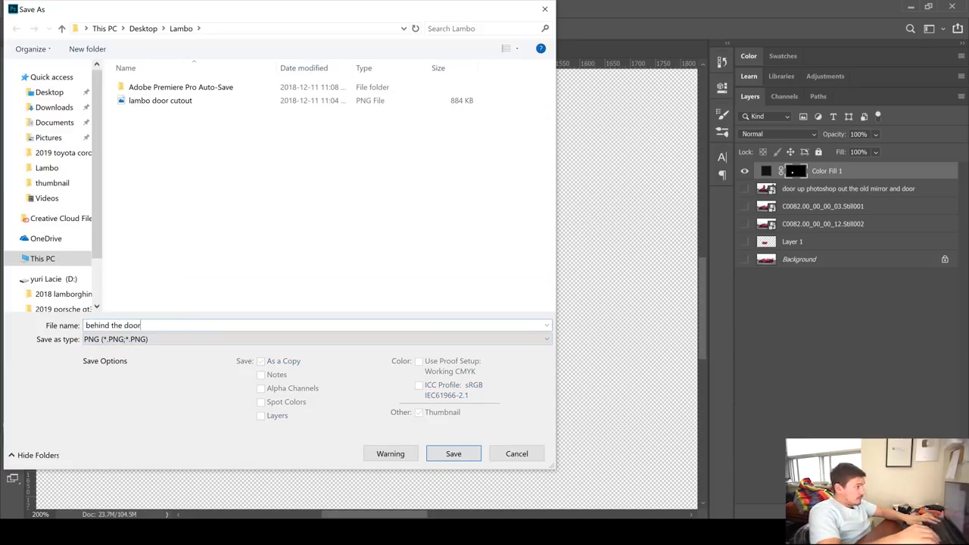
key(Return)
key(Return)
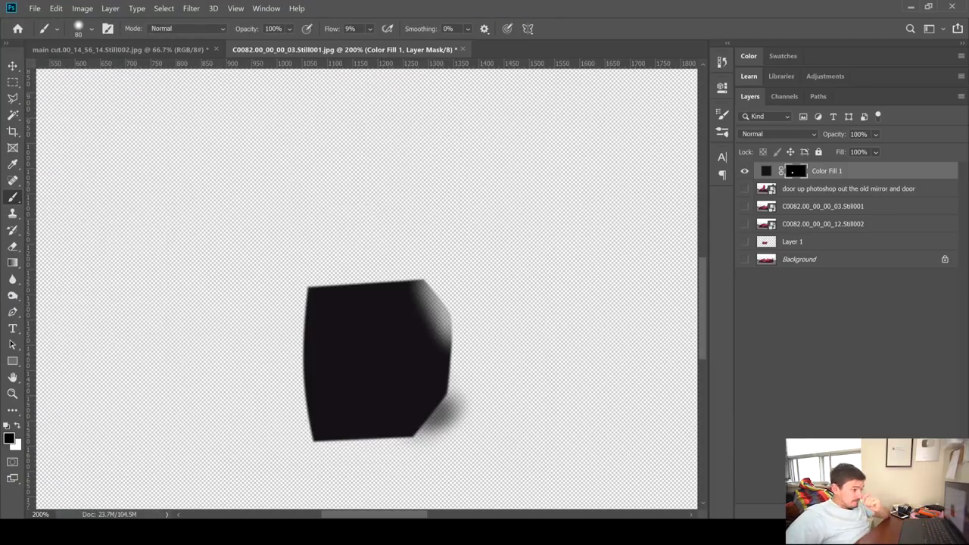
key(alt+Tab)
- Import behind the door.png from the Lambo folder and add it as the comp's top layer
mouse_move(295, 531)
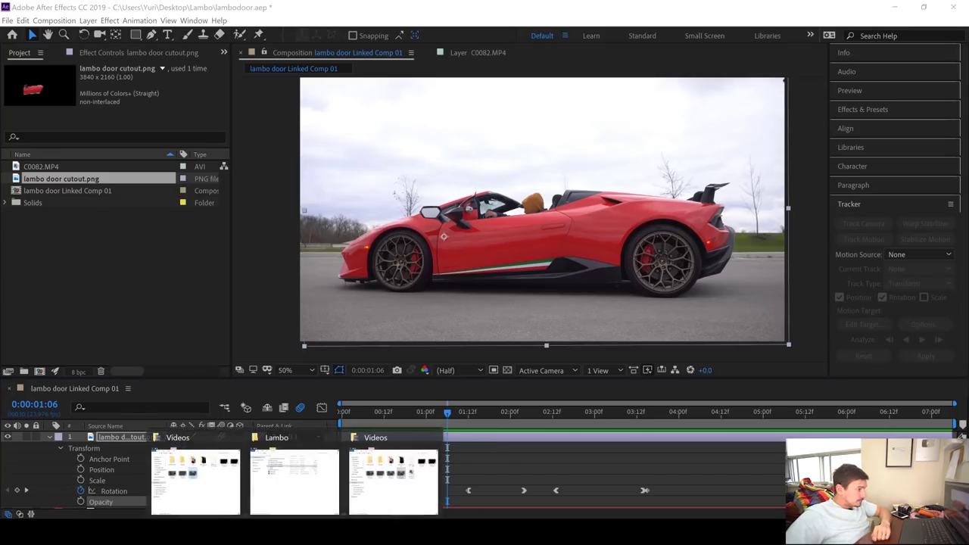
mouse_move(393, 478)
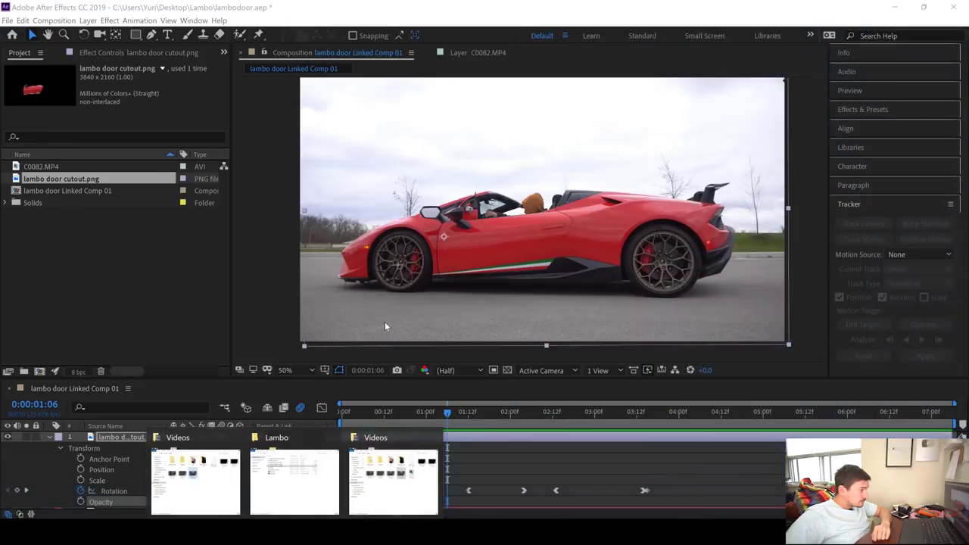
click(295, 482)
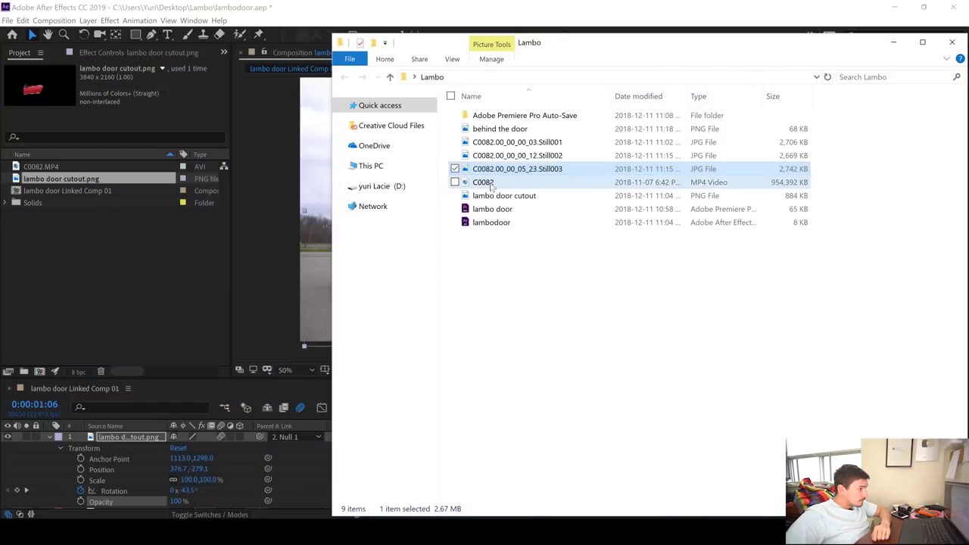
drag(499, 130, 117, 286)
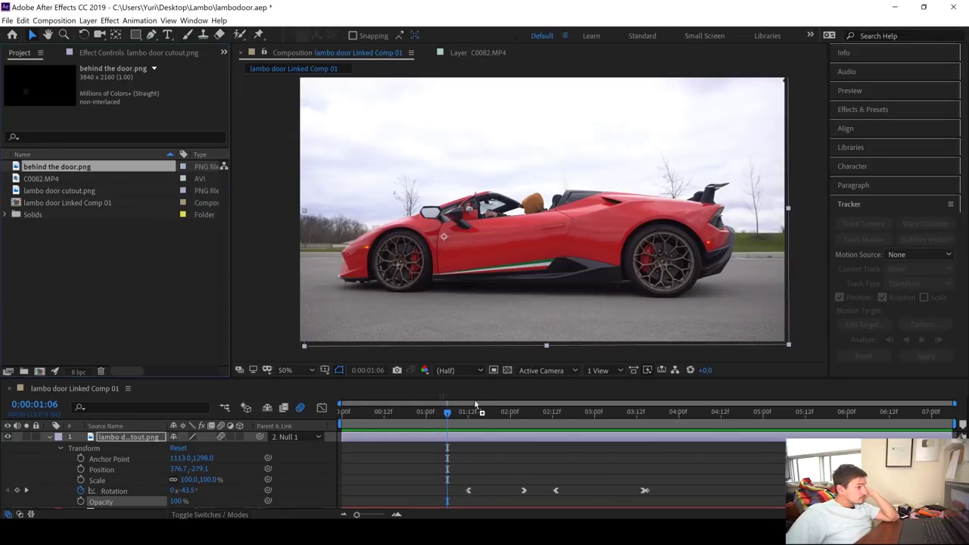
drag(476, 406, 715, 433)
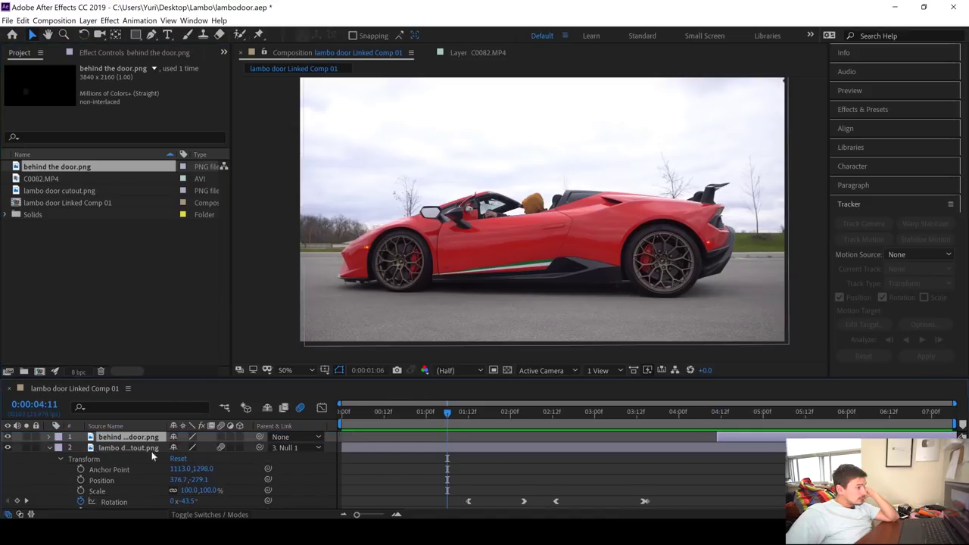
click(50, 448)
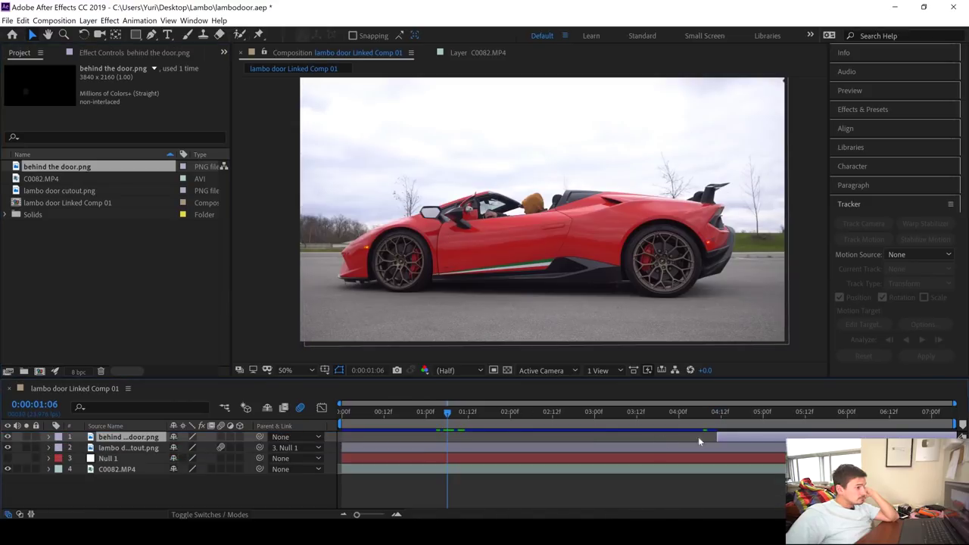
- Extend behind the door.png so it starts at frame 0
click(679, 416)
drag(716, 437, 377, 439)
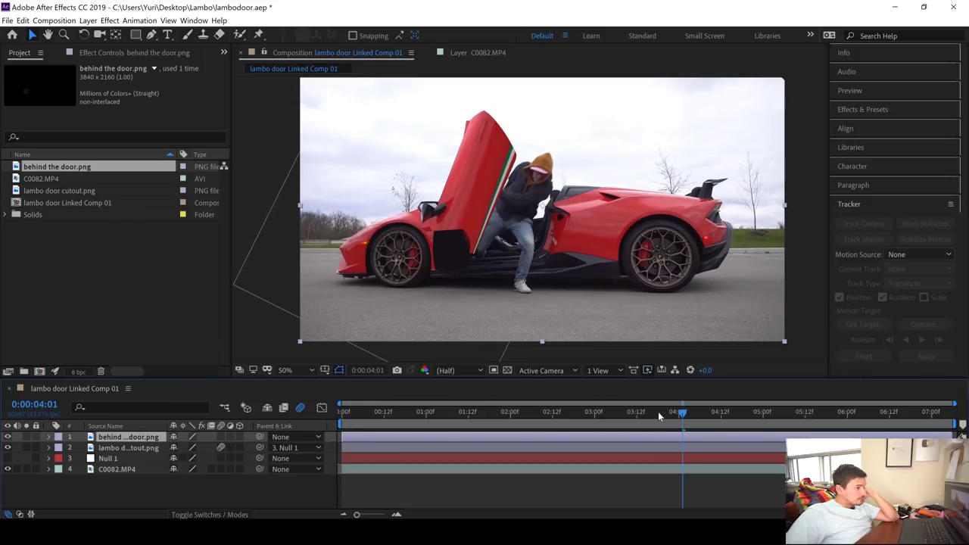
click(679, 413)
mouse_move(688, 414)
mouse_down()
mouse_move(729, 413)
mouse_move(702, 412)
mouse_up()
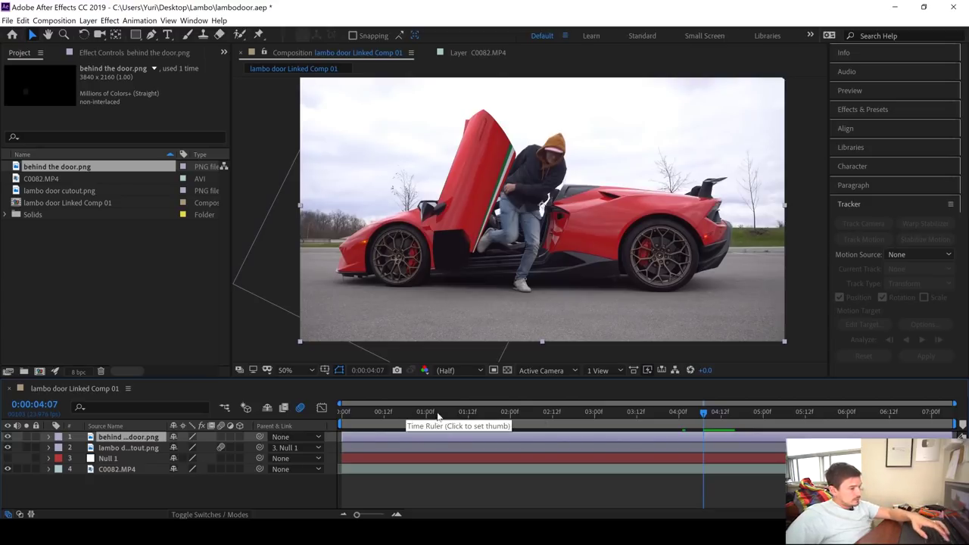
- Align the patch's Position over the car at reduced opacity, then restore it to 100%
key(slash)
drag(407, 294, 493, 215)
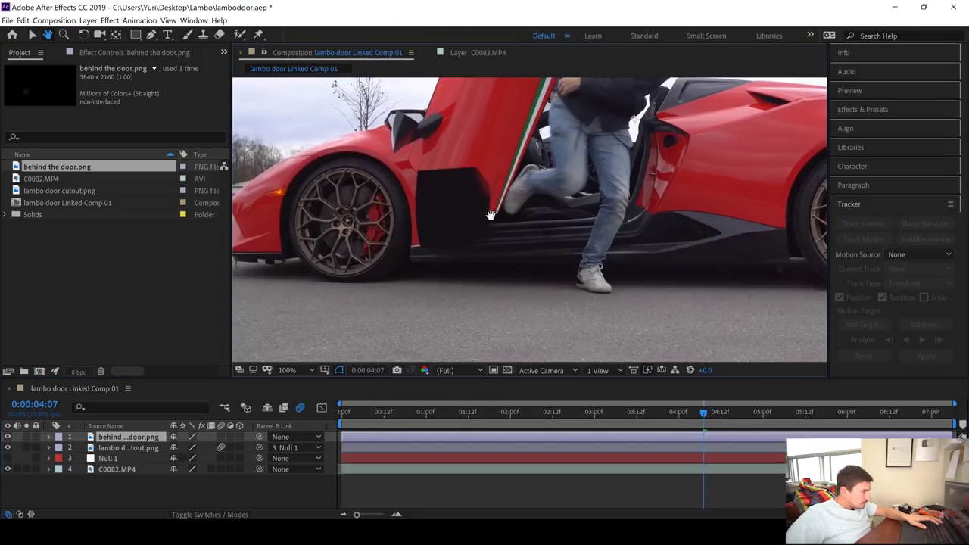
click(49, 437)
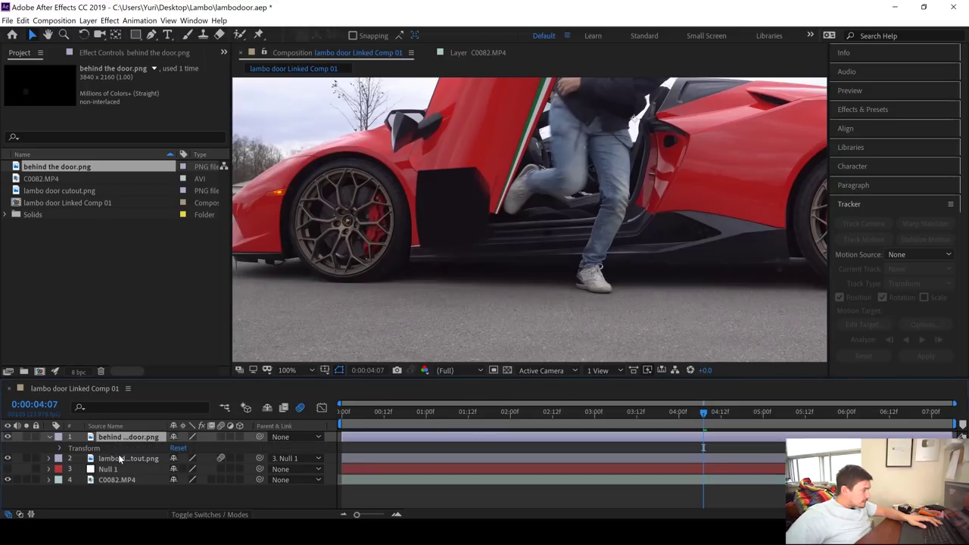
click(61, 449)
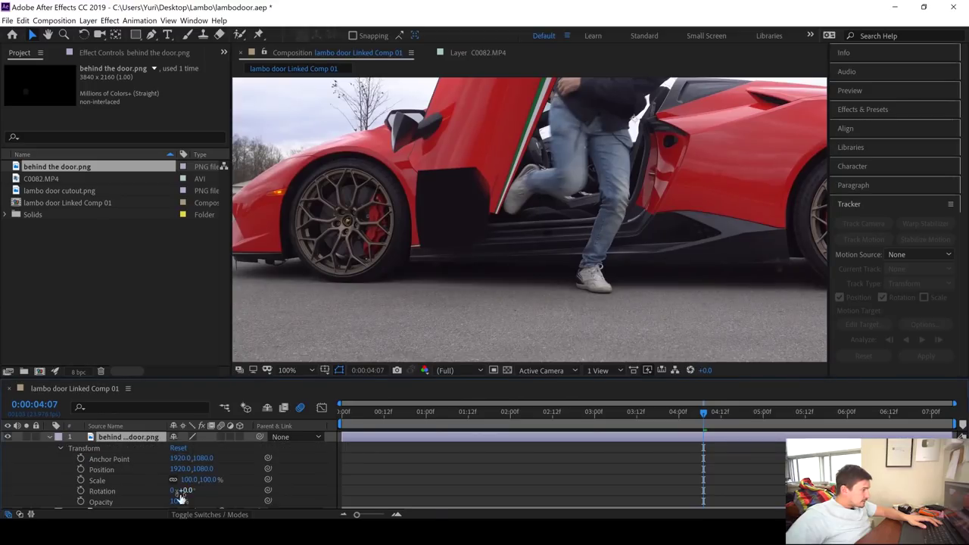
drag(176, 501, 151, 502)
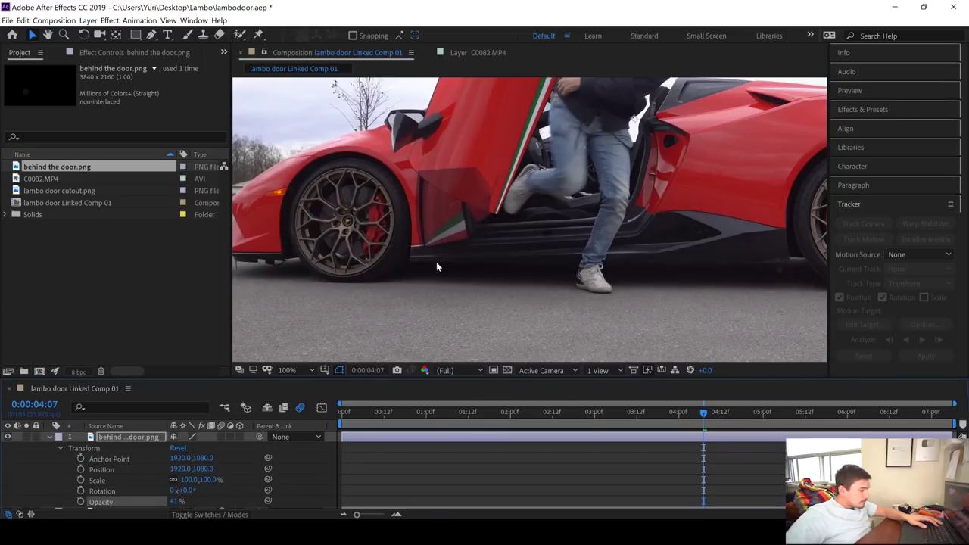
scroll(436, 266, up, 4)
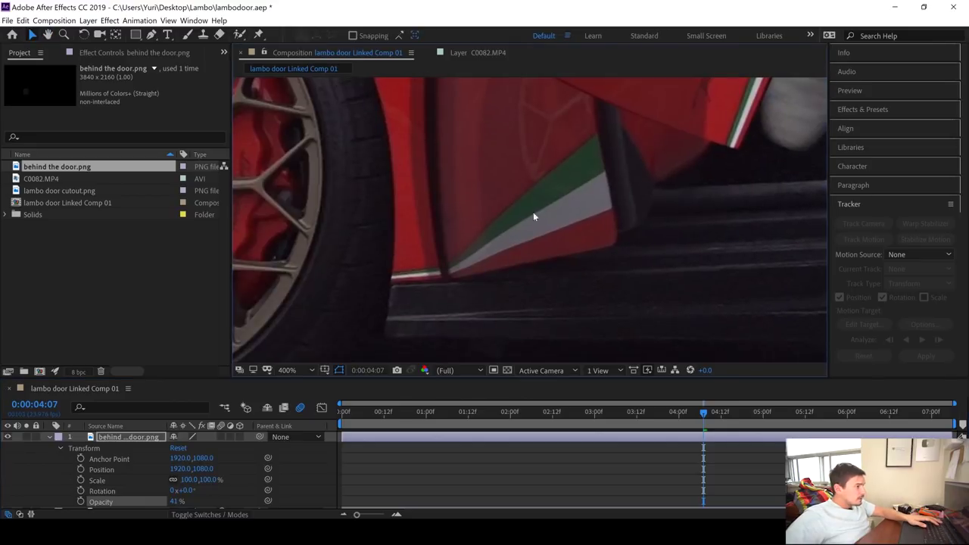
mouse_move(533, 218)
mouse_down()
mouse_move(543, 216)
mouse_move(530, 202)
mouse_move(530, 216)
mouse_move(544, 221)
mouse_up()
scroll(543, 237, down, 2)
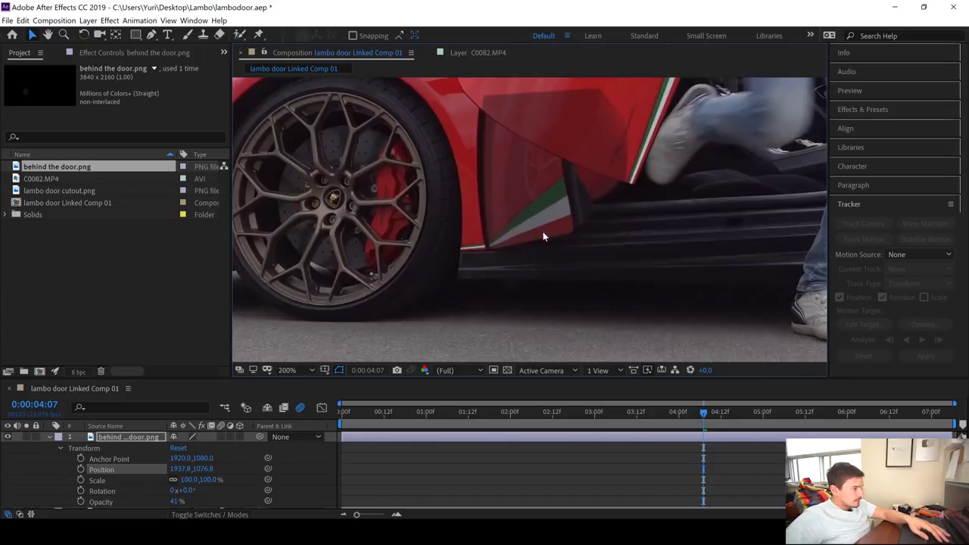
scroll(543, 237, down, 1)
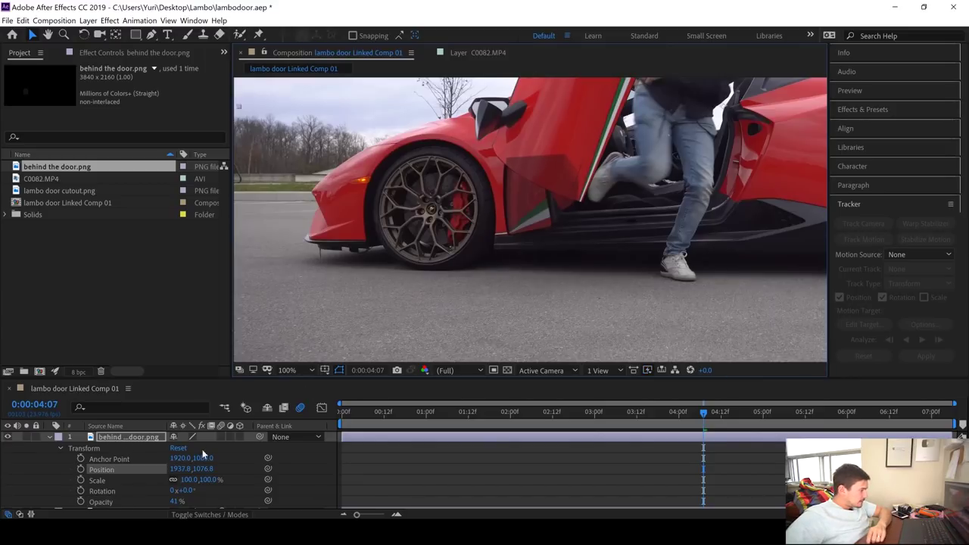
drag(175, 503, 227, 502)
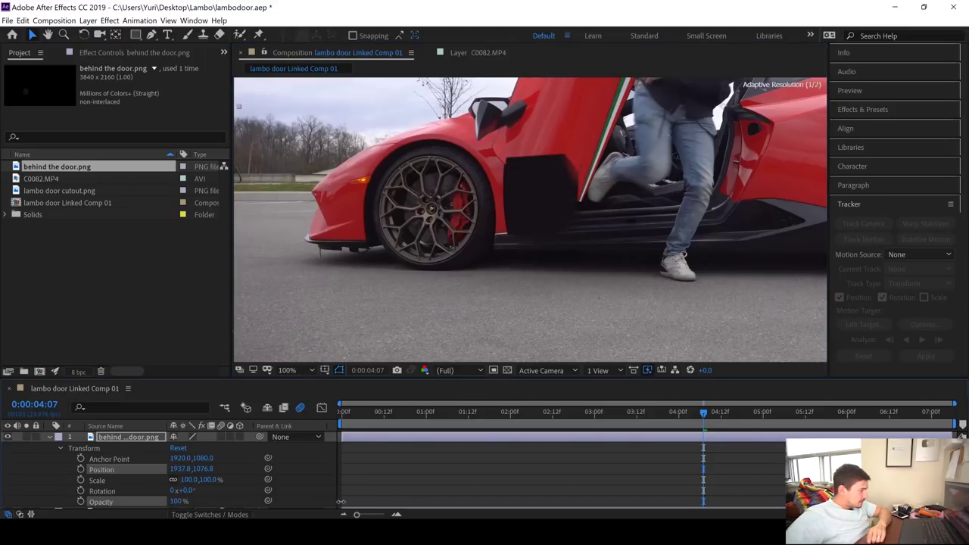
- Move the patch below the door cutout and parent it to Null 1
click(50, 437)
drag(121, 445, 187, 452)
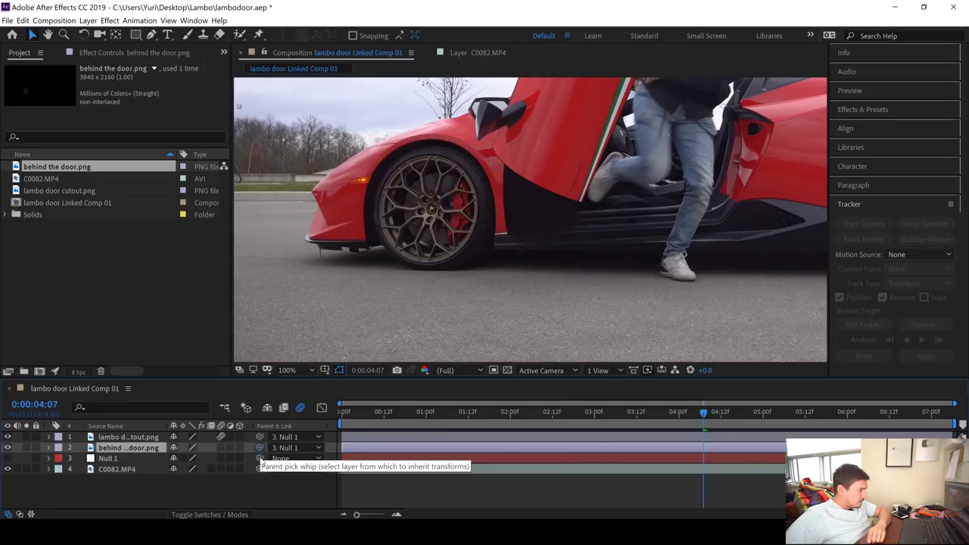
drag(260, 448, 113, 458)
drag(586, 421, 345, 425)
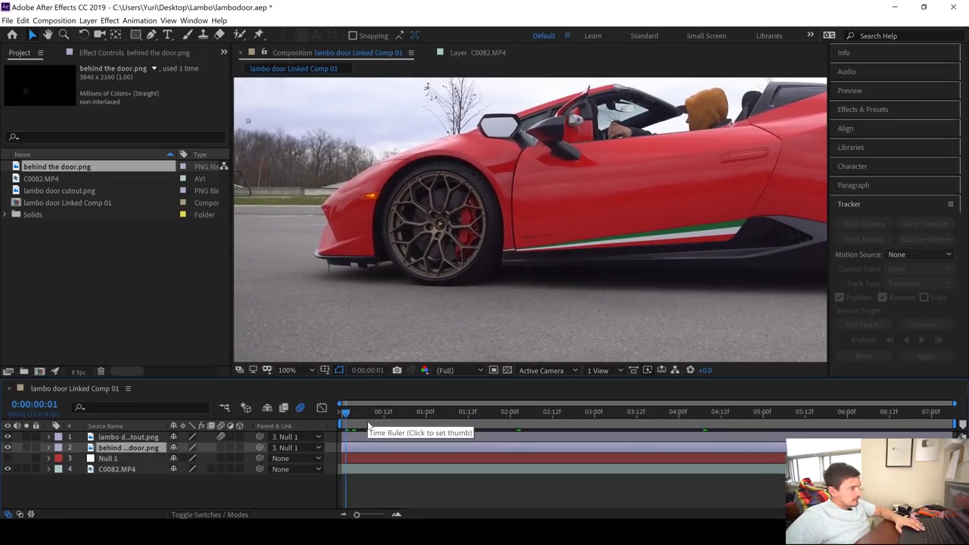
- Preview the composite and reset the workspace to the Default saved layout
click(367, 423)
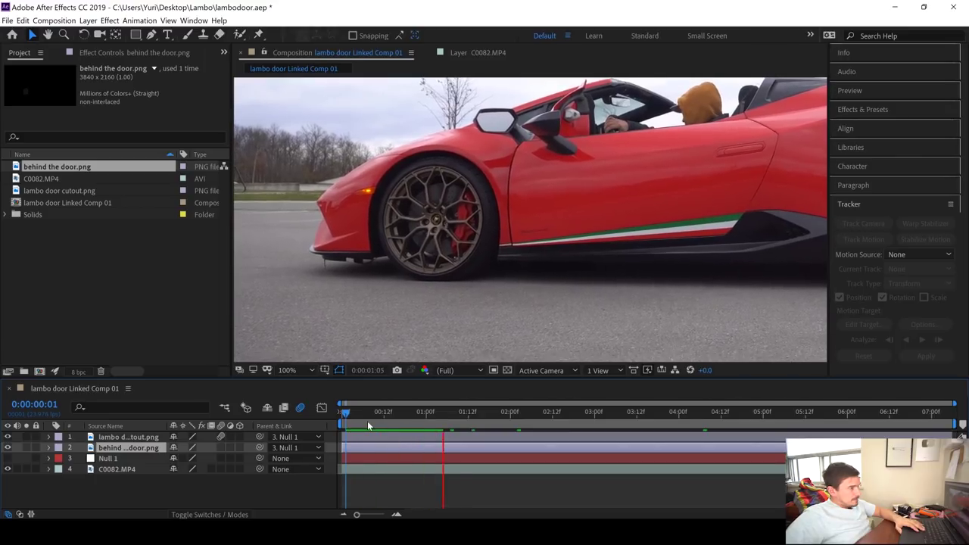
key(space)
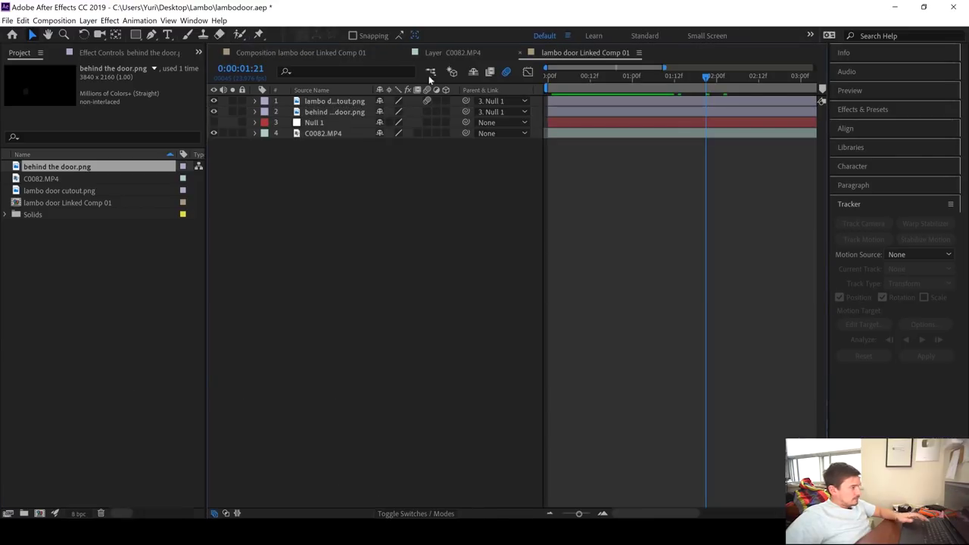
click(194, 20)
mouse_move(194, 35)
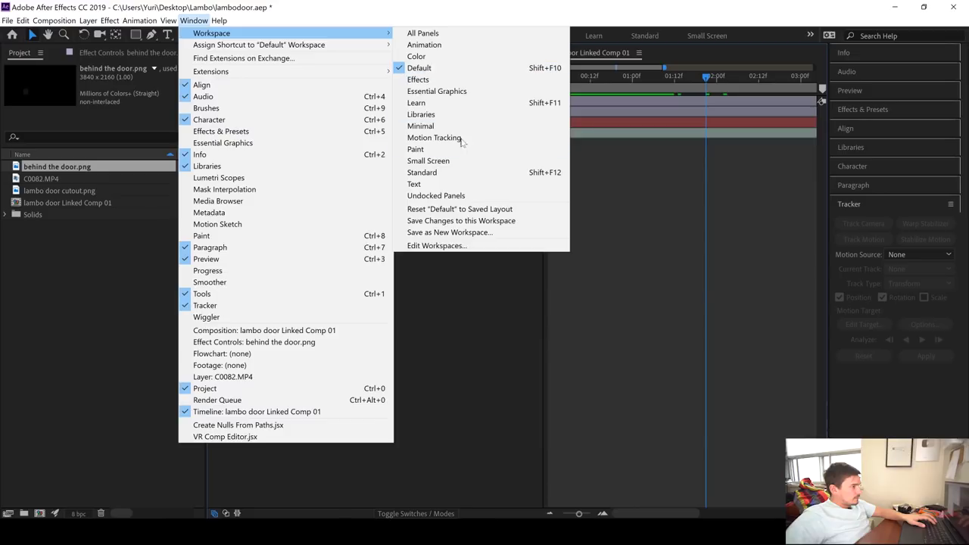
click(469, 214)
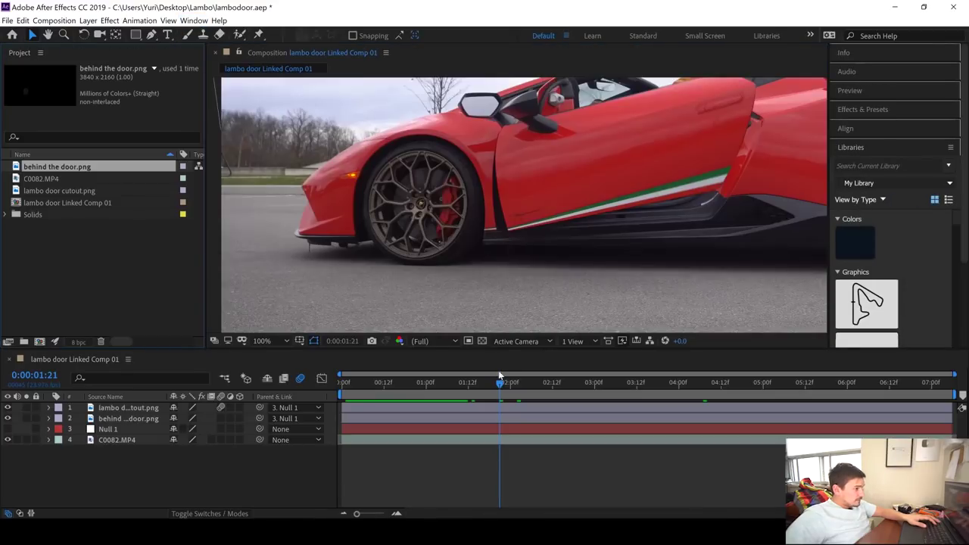
- Scrub around 01:17–01:21, toggling the cutout and patch layers to compare against the original
drag(499, 373, 640, 385)
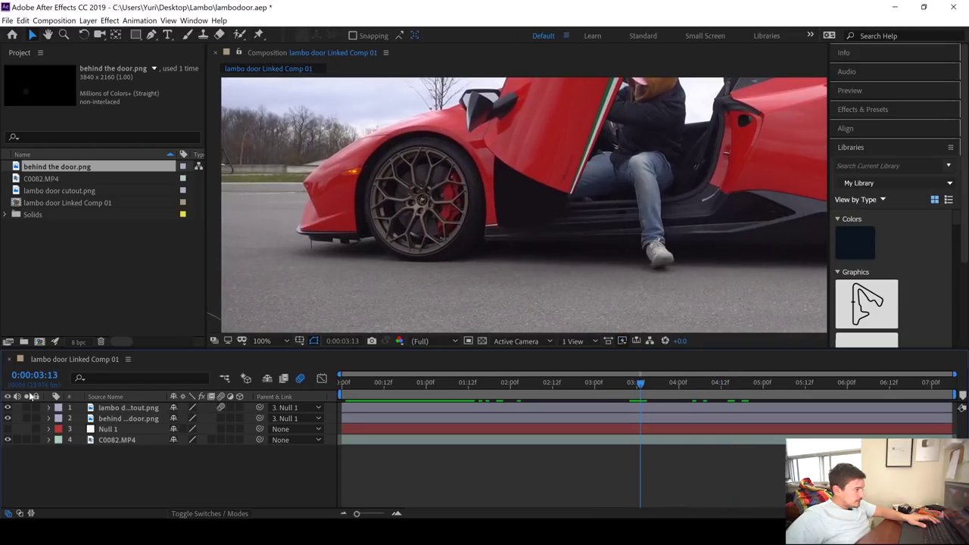
click(8, 408)
click(8, 409)
click(7, 418)
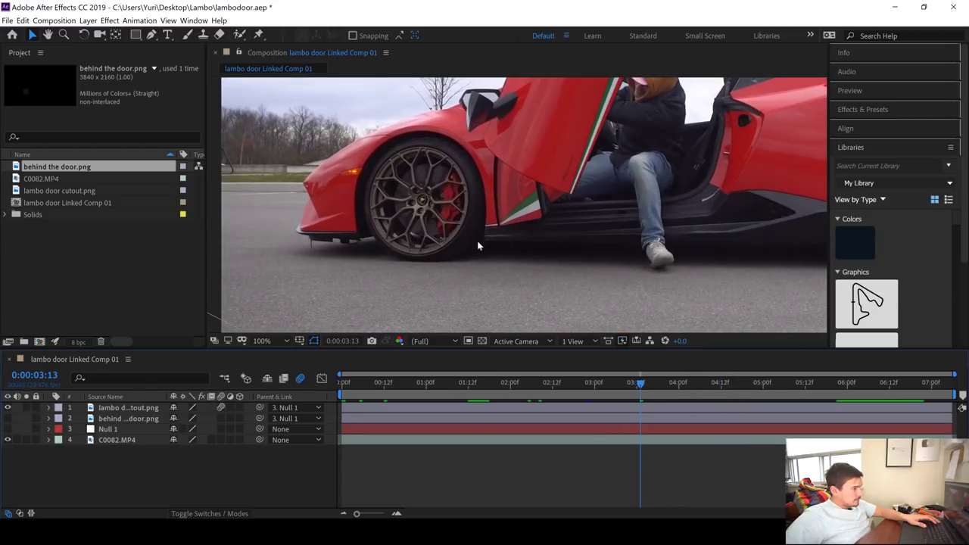
click(8, 418)
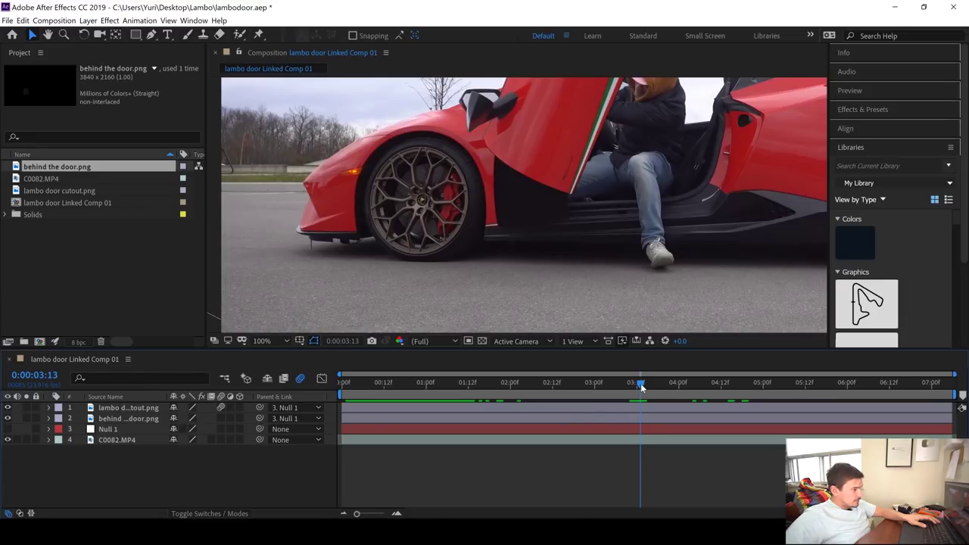
drag(642, 387, 444, 385)
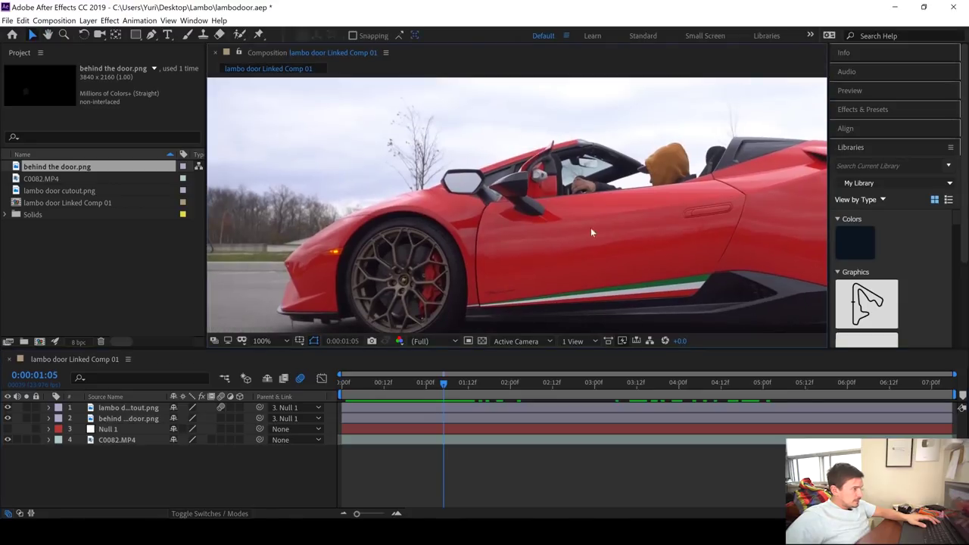
drag(446, 383, 409, 386)
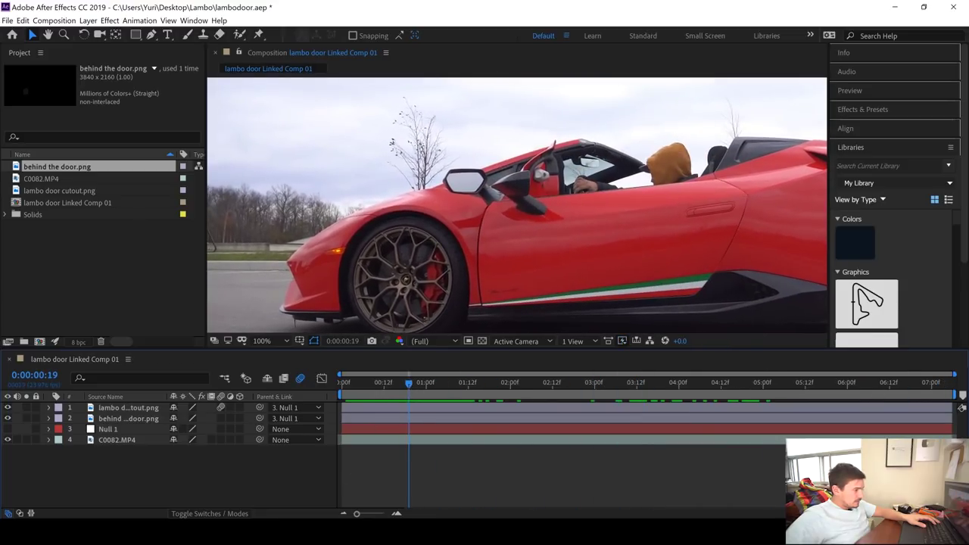
- In Photoshop, hide Color Fill 1, show the door-up layer, and move Still001 above it
key(alt+Tab)
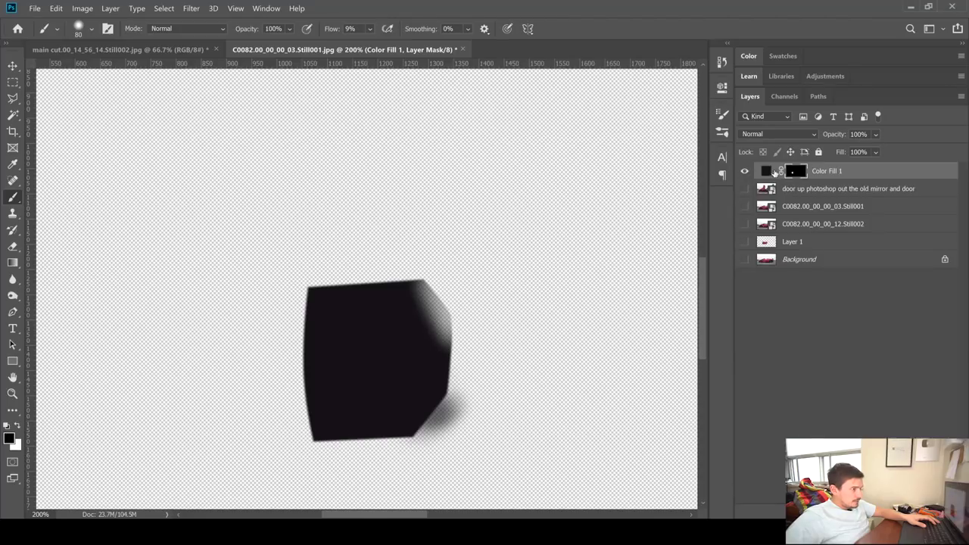
click(744, 171)
click(745, 189)
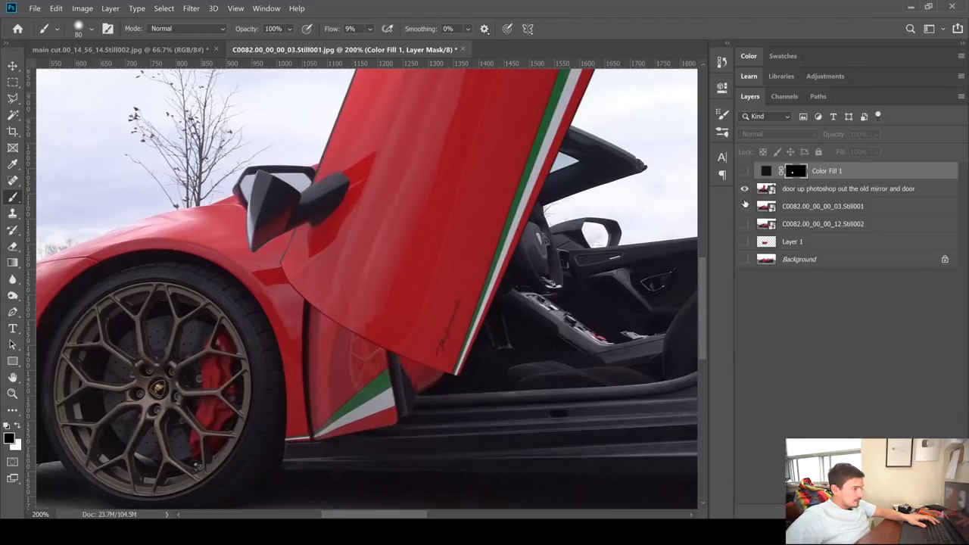
drag(792, 213, 795, 186)
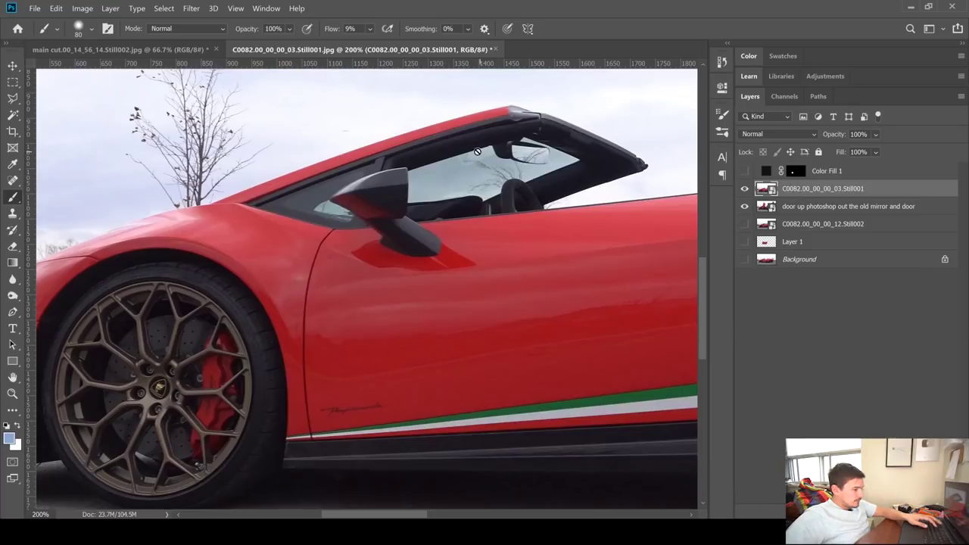
- Toggle the closed-door Still001 on and off twice to compare it with the door-up frame
key(p)
click(745, 188)
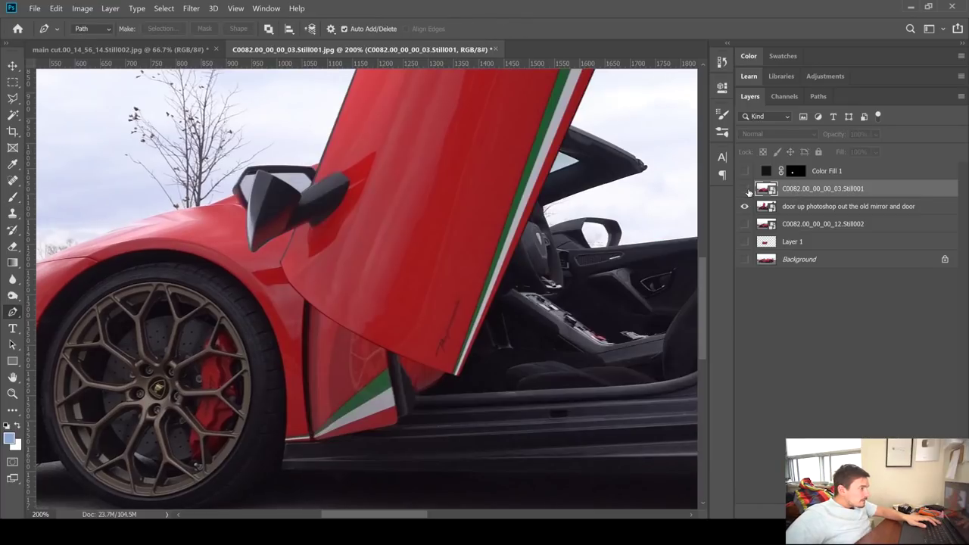
click(746, 188)
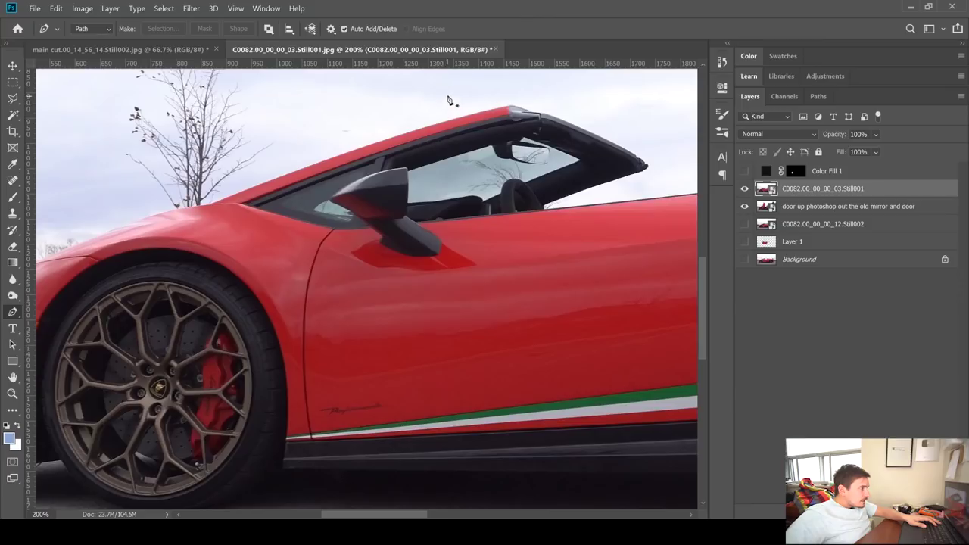
click(745, 188)
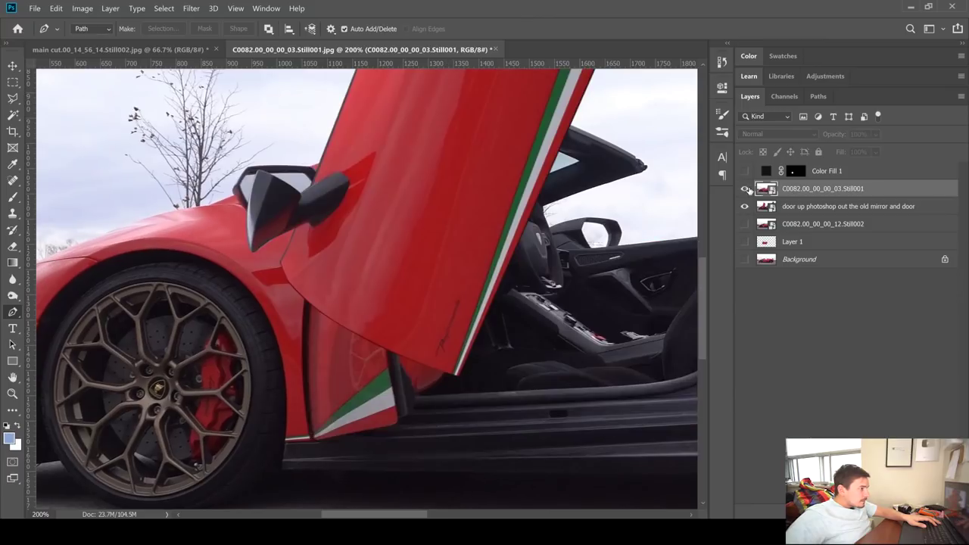
click(745, 189)
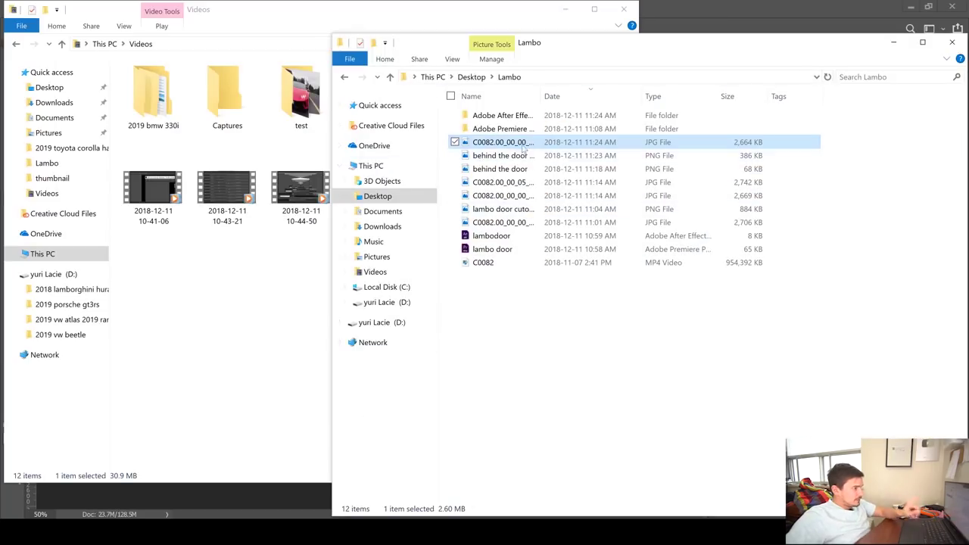
- Place the C0082 Still004 photo into the document, then select the Still001 layer
drag(521, 144, 76, 502)
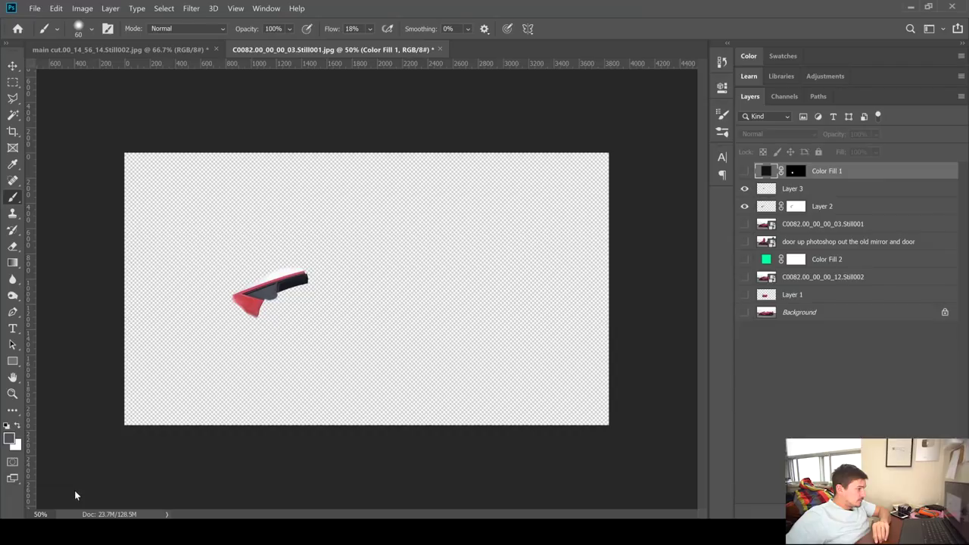
key(Return)
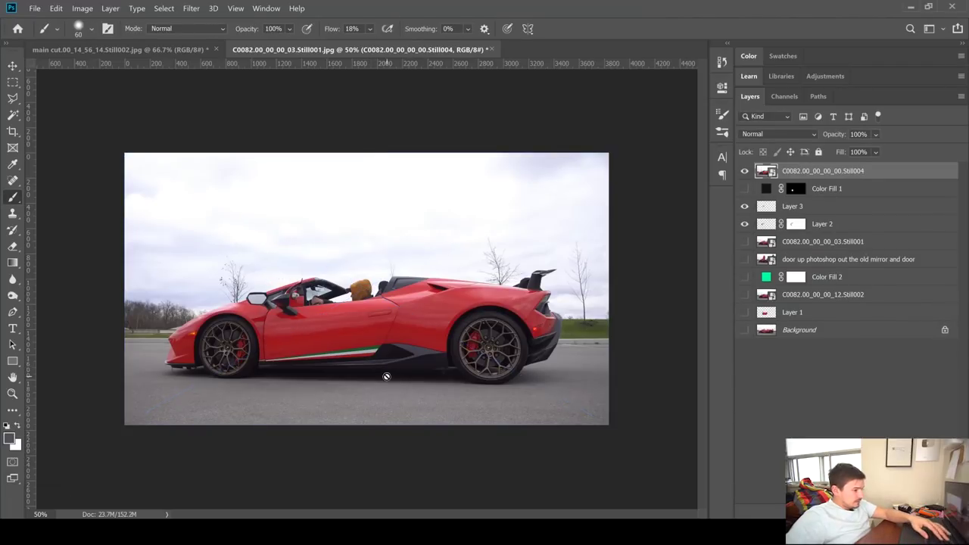
key(ctrl+plus)
key(ctrl+plus)
key(ctrl+plus)
scroll(530, 288, left, 3)
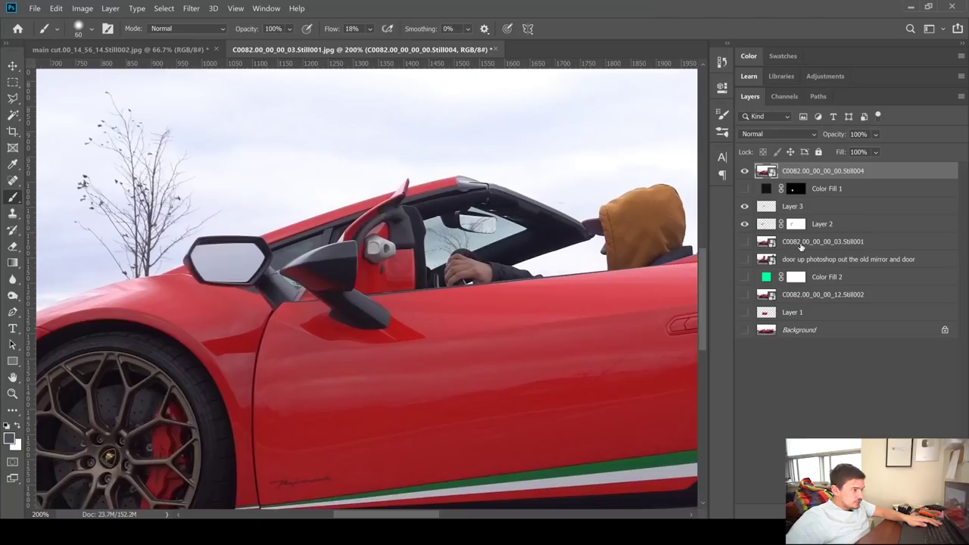
click(802, 248)
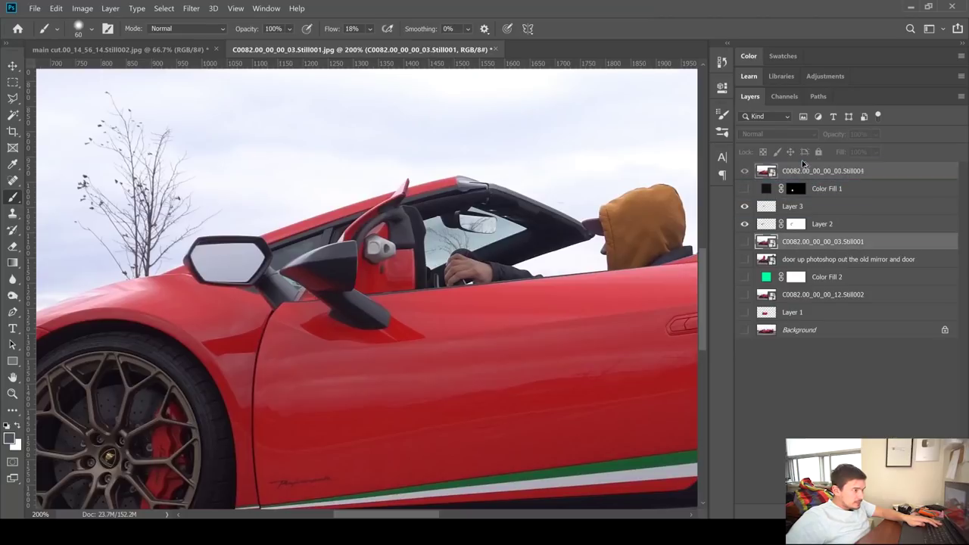
- Duplicate Still001 above Still004, make the copy visible, and set it to Difference blending
drag(803, 170, 799, 174)
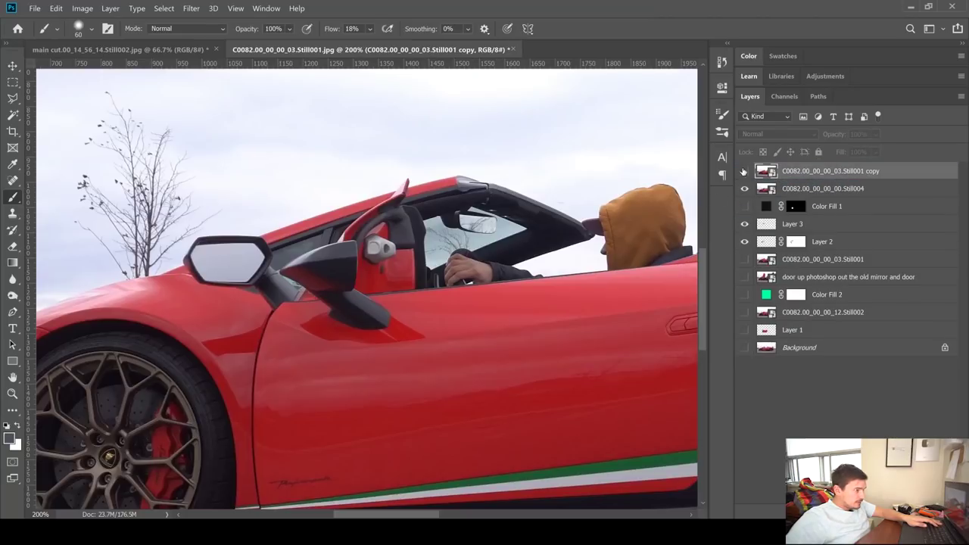
click(744, 171)
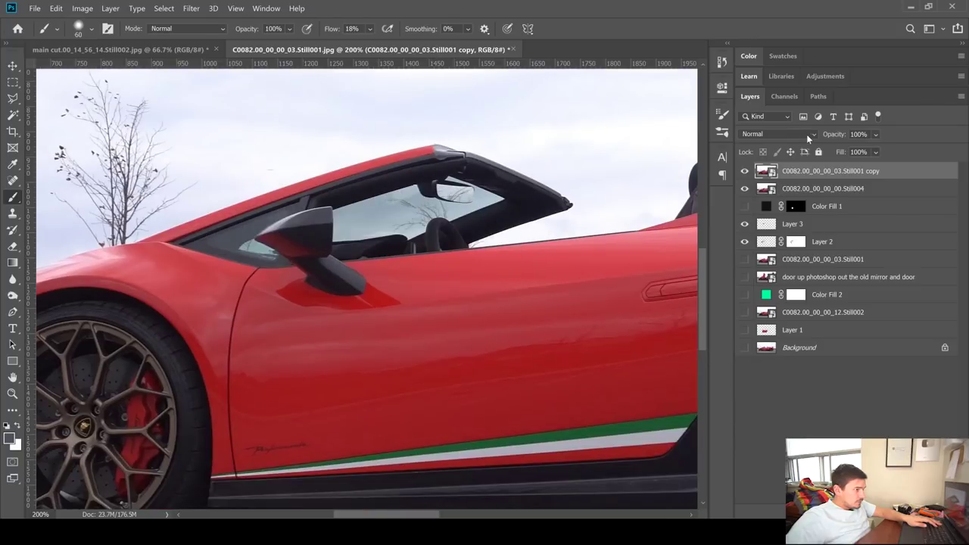
click(806, 135)
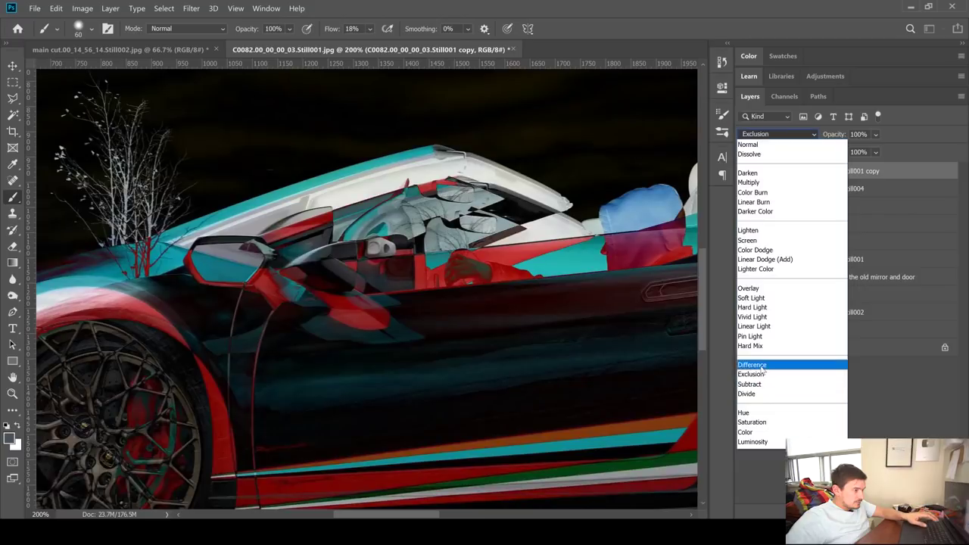
click(752, 365)
click(395, 275)
key(Escape)
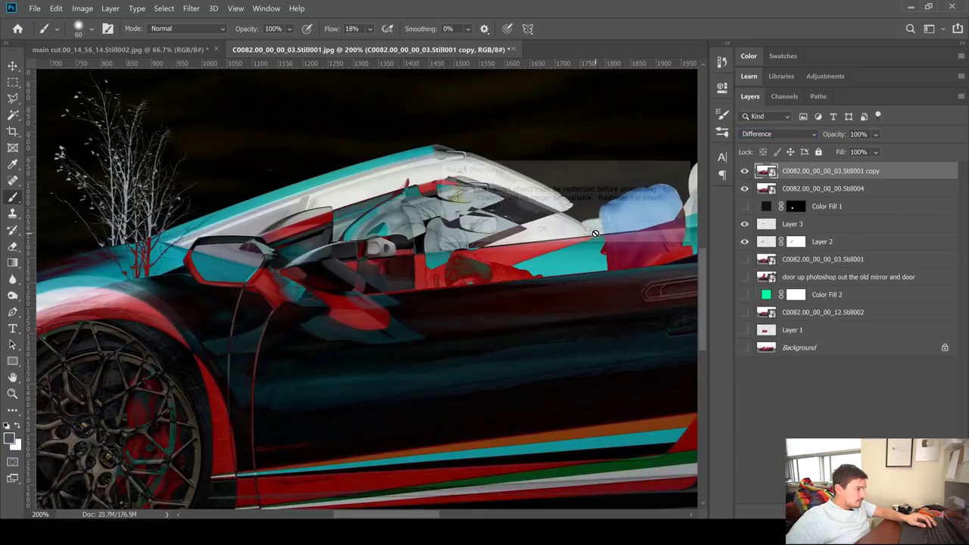
- Move and nudge the copy with the Move tool to line it up with Still004
key(v)
drag(302, 263, 367, 315)
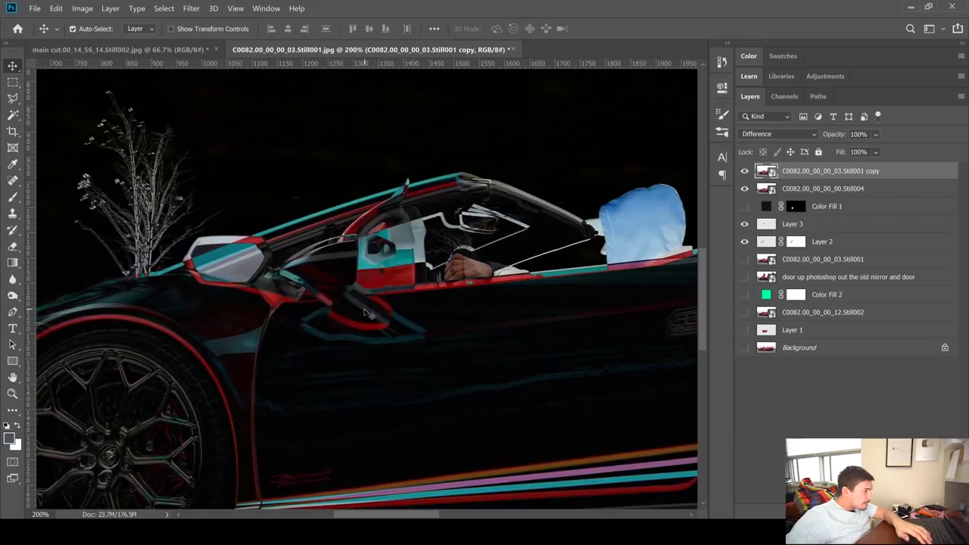
key(Left)
key(Left)
key(Left)
key(Up)
key(Up)
key(Up)
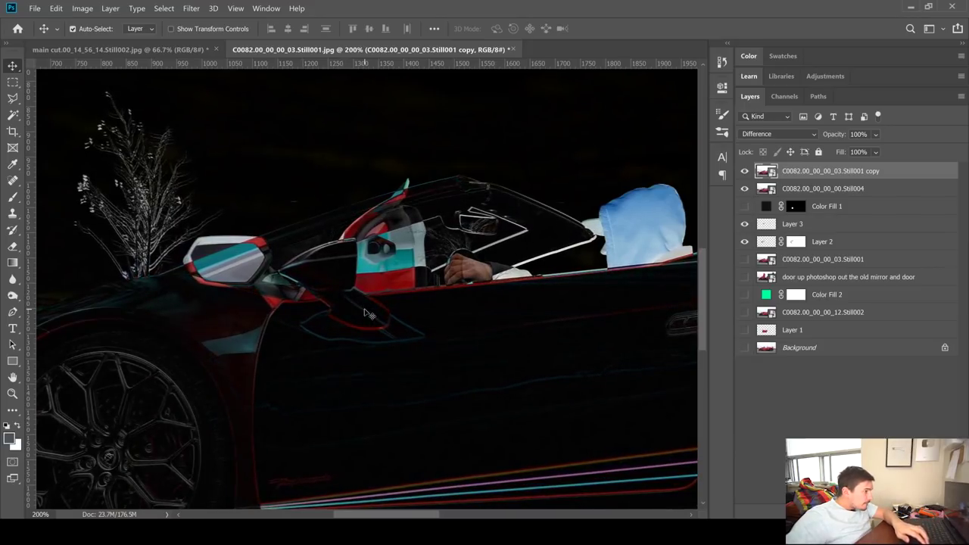
key(Up)
key(Up)
key(Up)
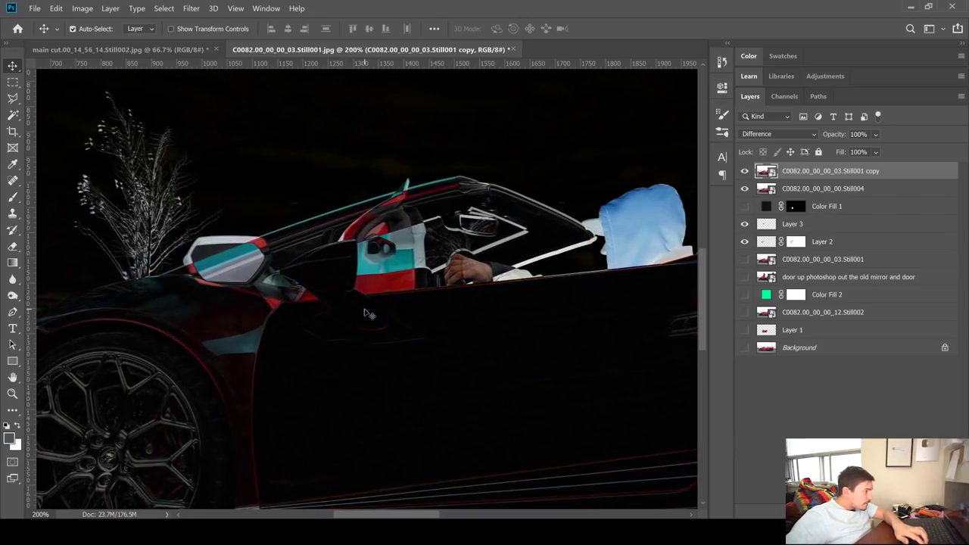
key(ctrl+z)
key(ctrl+z)
key(ctrl+z)
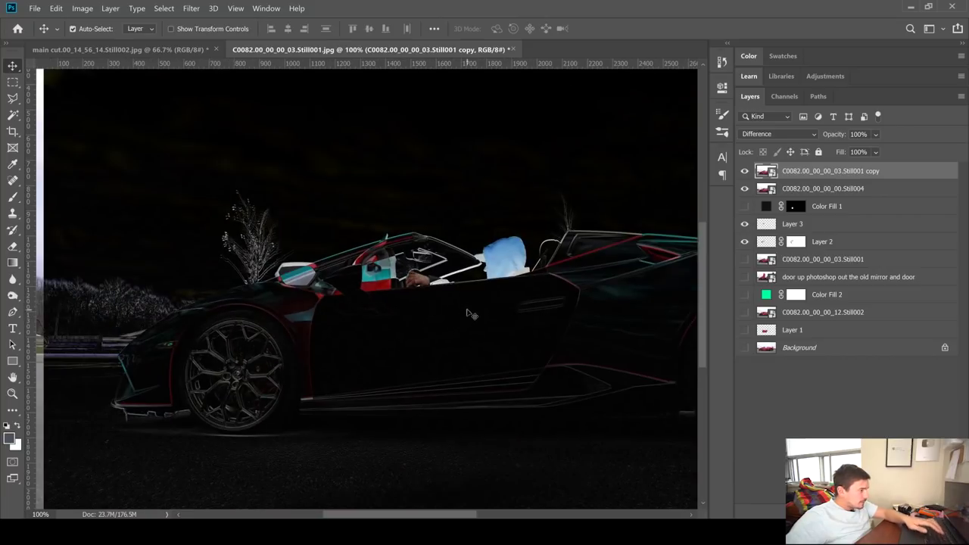
- Free Transform the copy, rotating it -0.36° and shifting it into alignment, then zoom to 300% on the cockpit
key(ctrl+t)
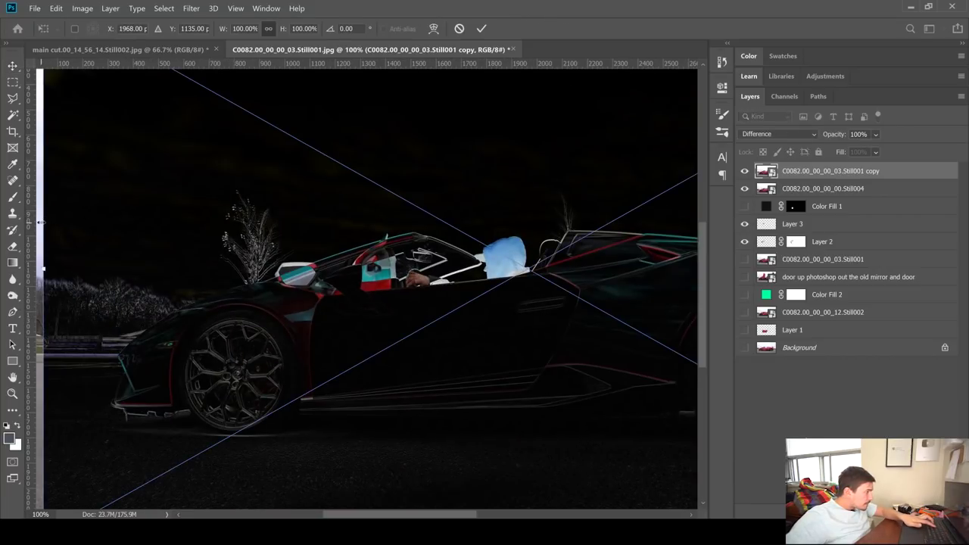
scroll(111, 277, down, 5)
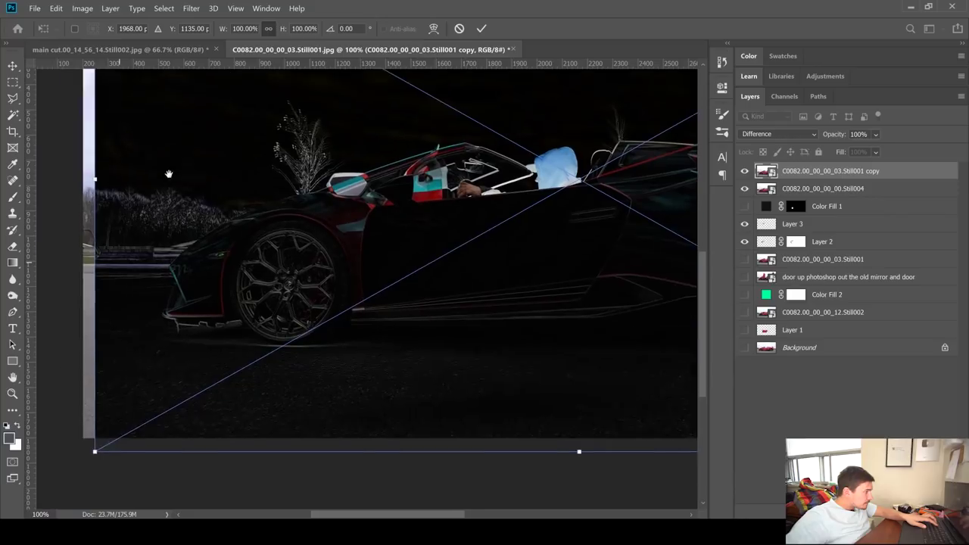
drag(113, 386, 120, 385)
drag(427, 237, 421, 238)
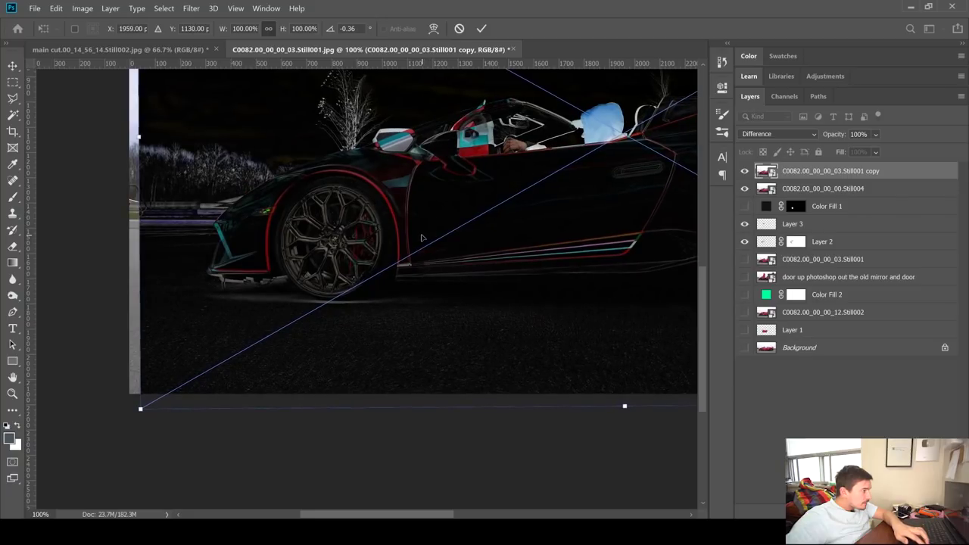
key(Right)
key(Right)
key(Right)
key(Right)
key(Right)
key(Up)
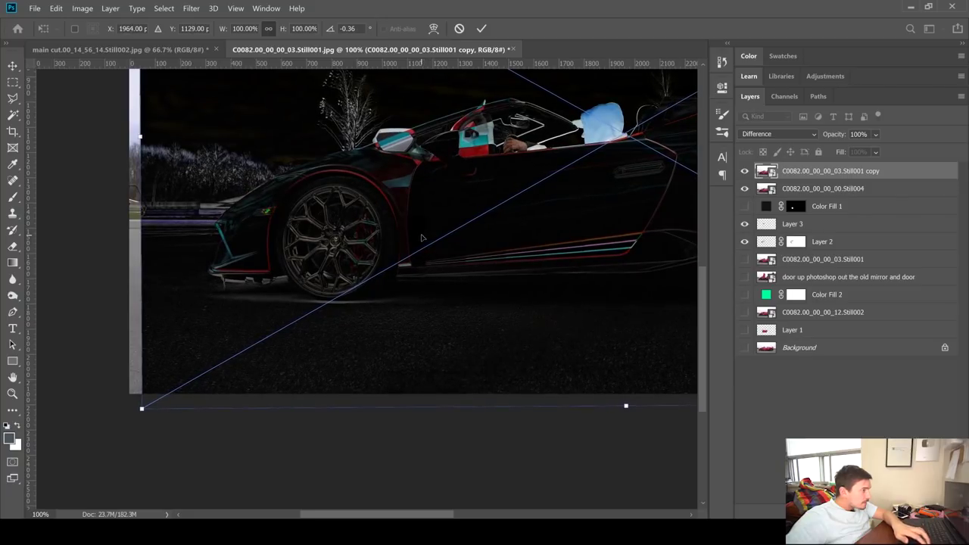
key(Return)
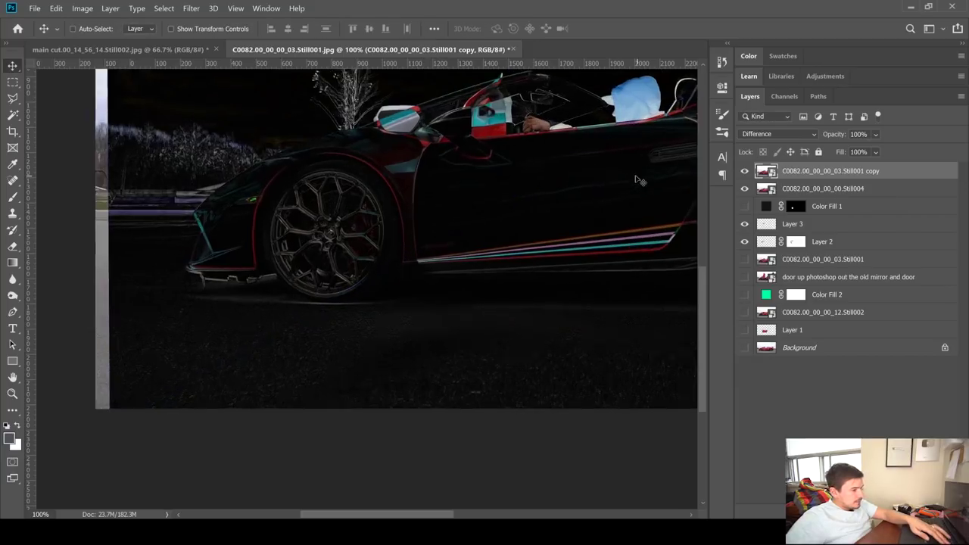
key(ctrl+plus)
key(ctrl+plus)
scroll(515, 132, up, 10)
scroll(419, 253, right, 8)
scroll(500, 189, down, 2)
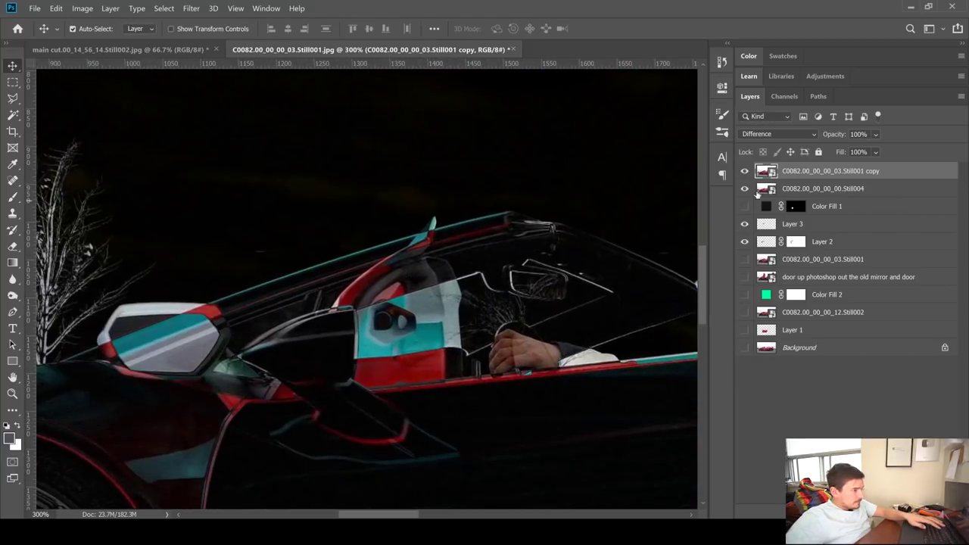
- Return the top copy to Normal blending and give it an inverted, fully black layer mask
click(784, 134)
click(758, 145)
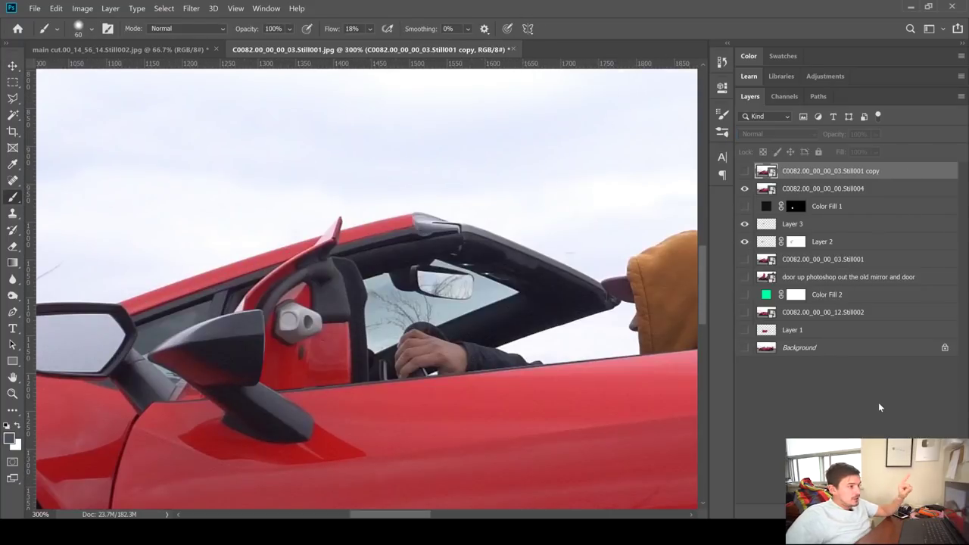
click(744, 172)
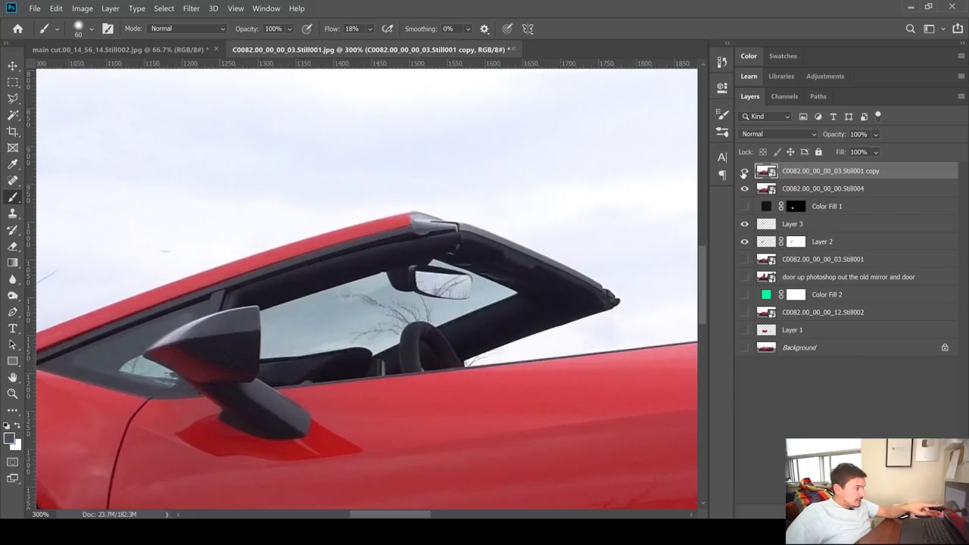
click(884, 504)
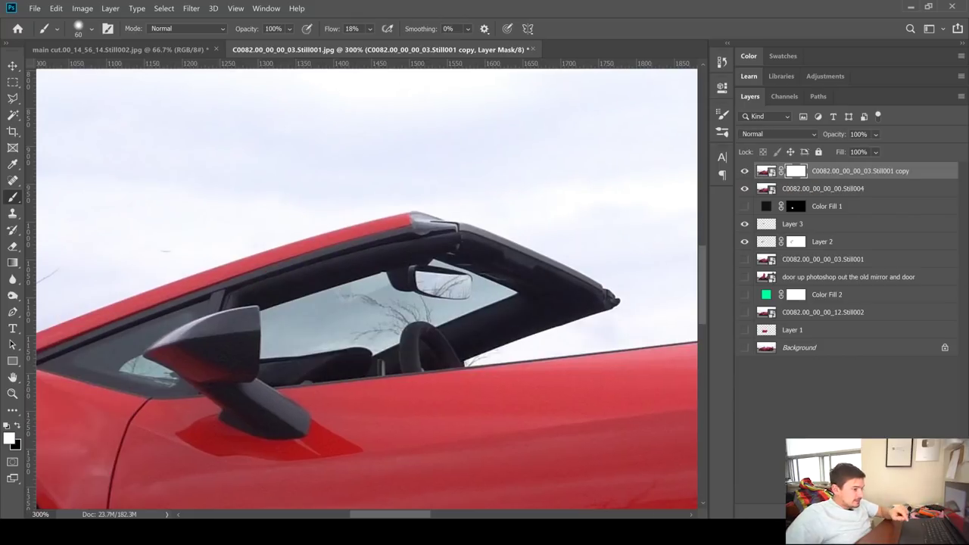
key(ctrl+i)
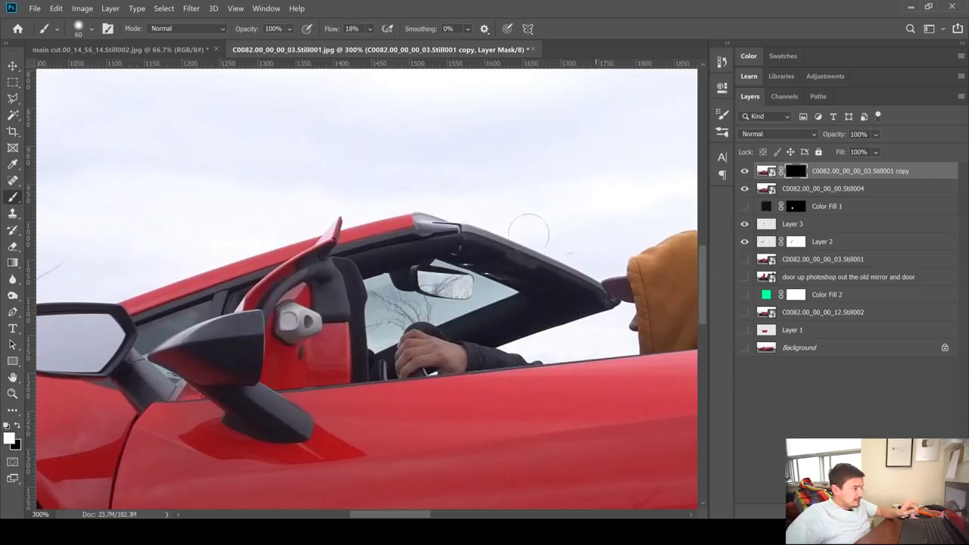
- Paint white on the mask over the door frame, roof edge, roll bar and window pillar
mouse_move(290, 289)
mouse_down()
mouse_move(275, 271)
mouse_move(317, 298)
mouse_move(301, 271)
mouse_up()
drag(181, 362, 199, 357)
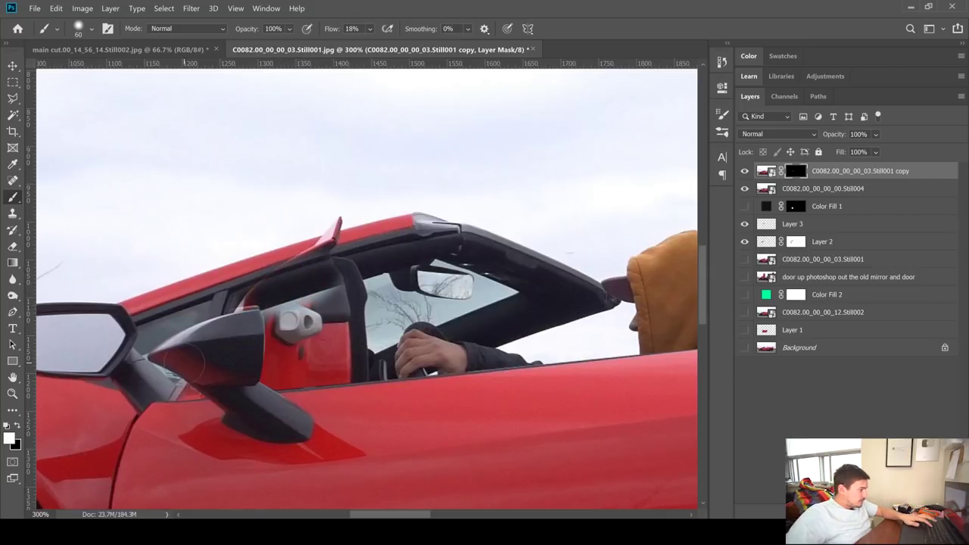
click(8, 439)
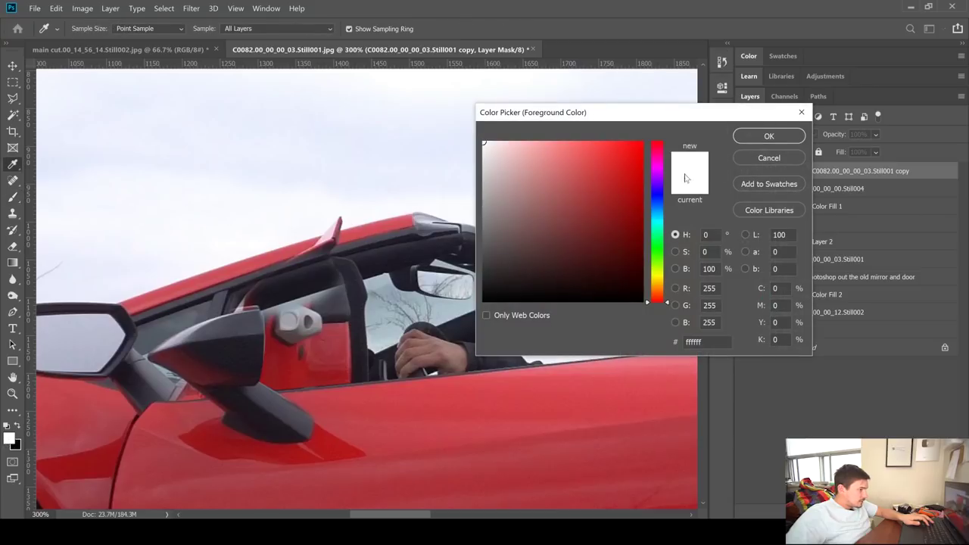
click(770, 135)
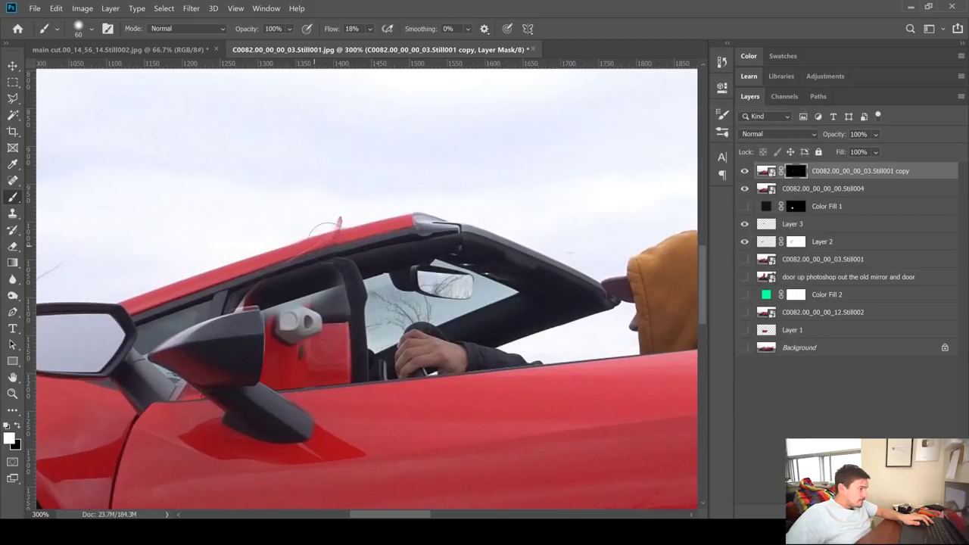
drag(322, 234, 333, 226)
click(334, 222)
mouse_move(313, 271)
mouse_down()
mouse_move(348, 282)
mouse_move(326, 307)
mouse_move(341, 299)
mouse_move(353, 334)
mouse_move(326, 350)
mouse_move(291, 324)
mouse_move(266, 344)
mouse_move(272, 338)
mouse_up()
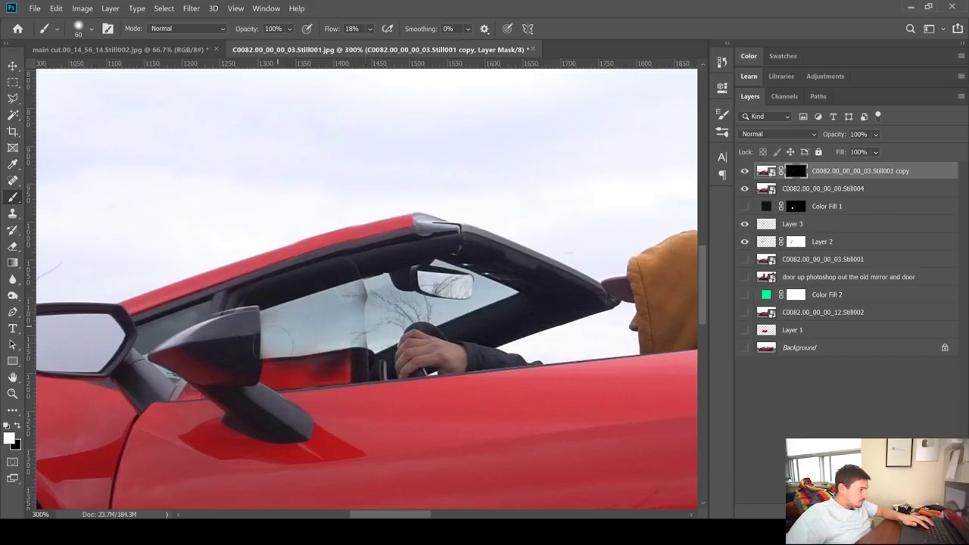
mouse_move(315, 313)
mouse_down()
mouse_move(351, 299)
mouse_move(358, 309)
mouse_move(331, 338)
mouse_move(352, 337)
mouse_move(258, 362)
mouse_up()
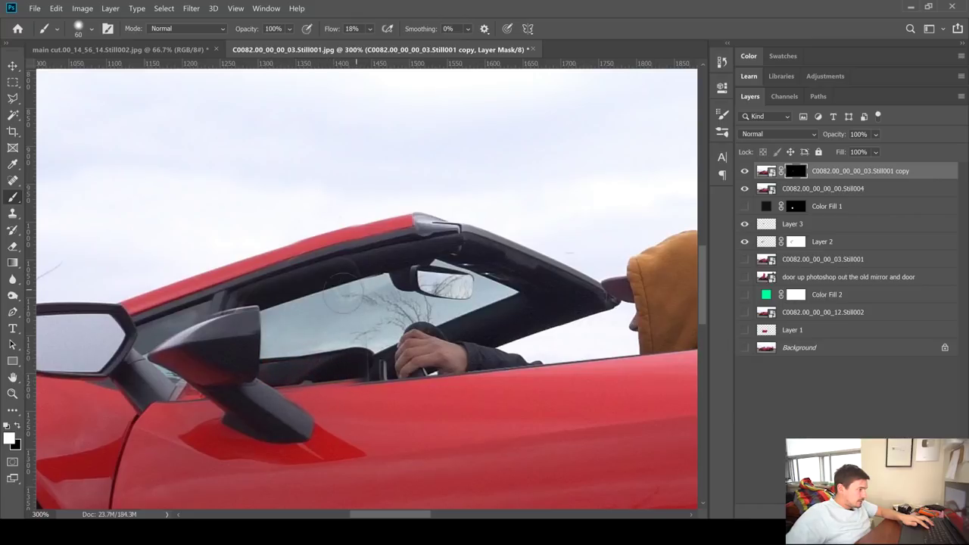
key(v)
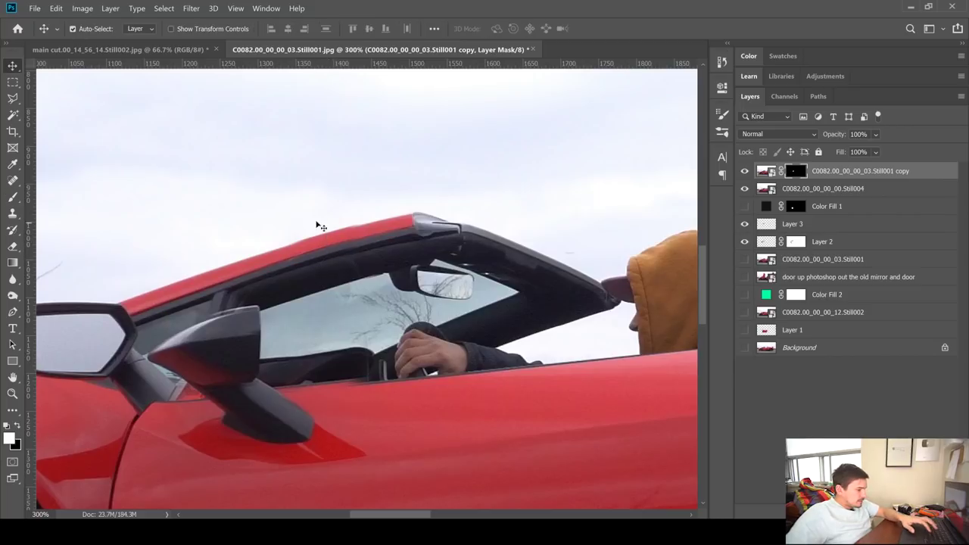
- Make a rectangular selection around the roof and window area
key(m)
drag(255, 181, 430, 303)
click(435, 308)
key(ctrl+z)
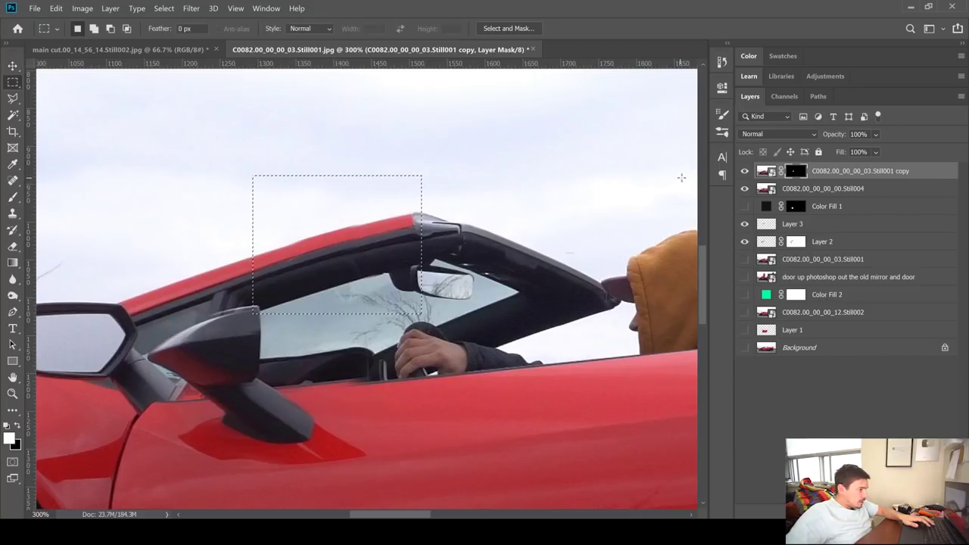
- Rasterize the top Still001 copy layer, deselect, and target its mask near the side mirror
right_click(772, 178)
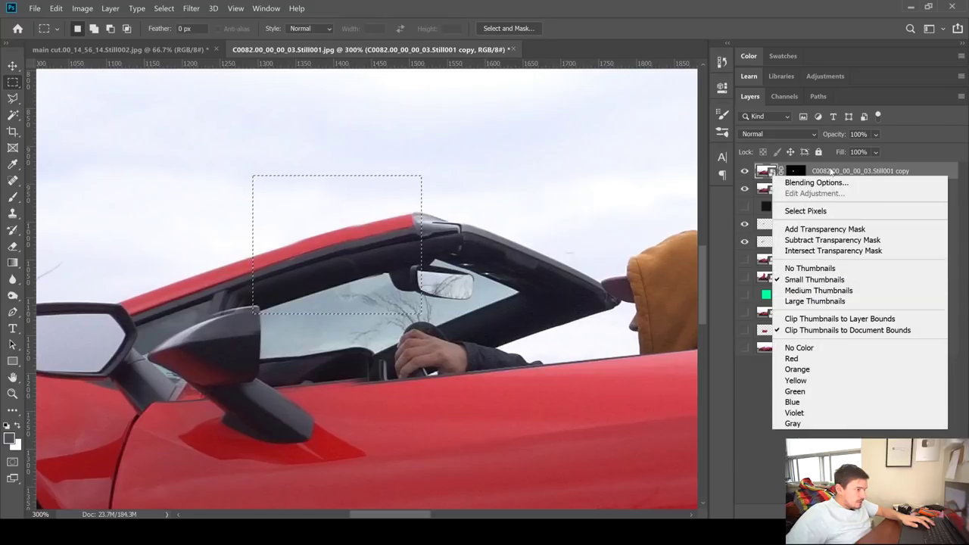
click(794, 150)
right_click(818, 210)
click(816, 216)
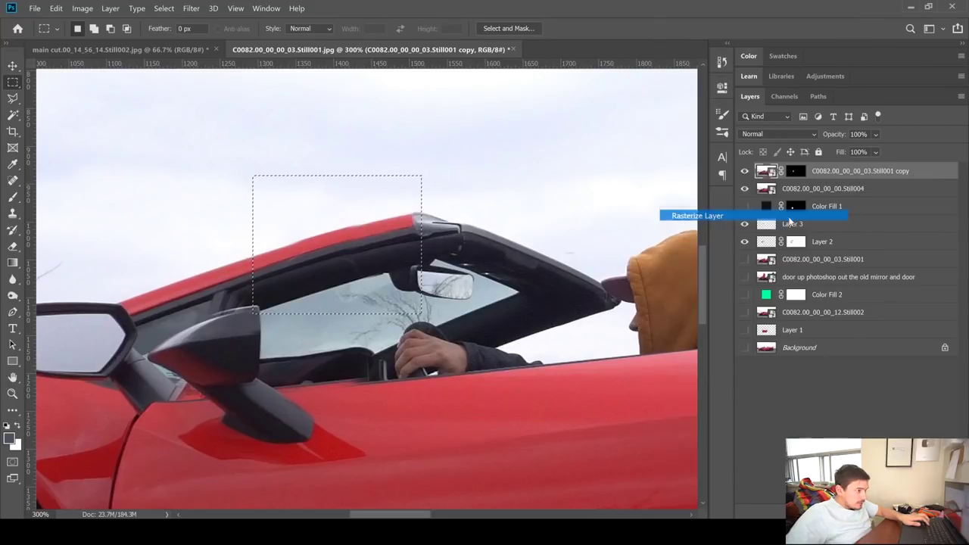
key(v)
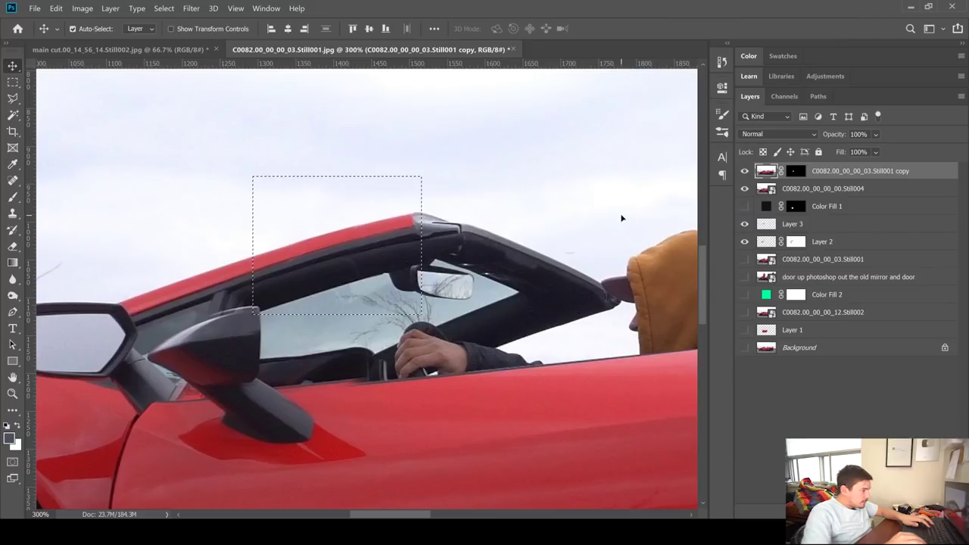
key(ctrl+d)
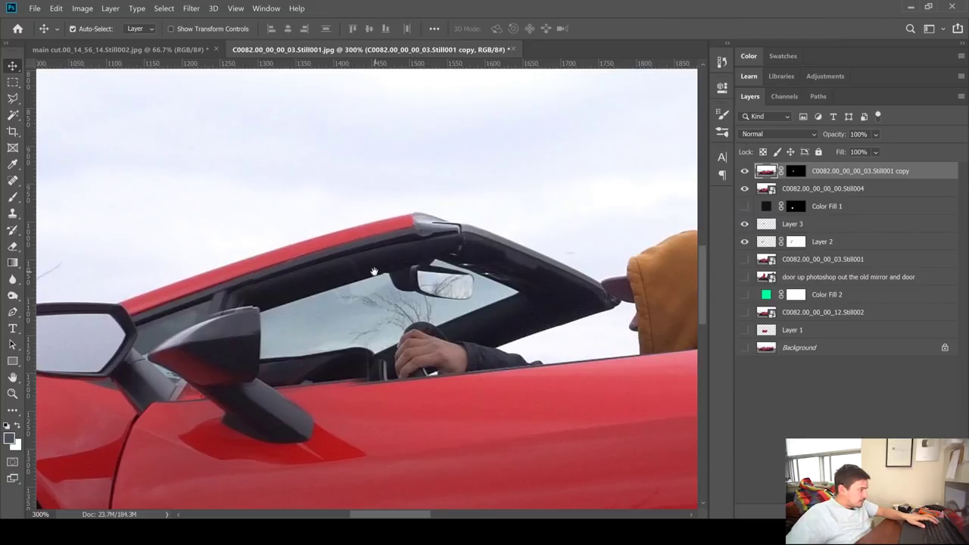
drag(374, 271, 562, 223)
click(796, 171)
- Brush the mask black over the upper part of the old side mirror
key(b)
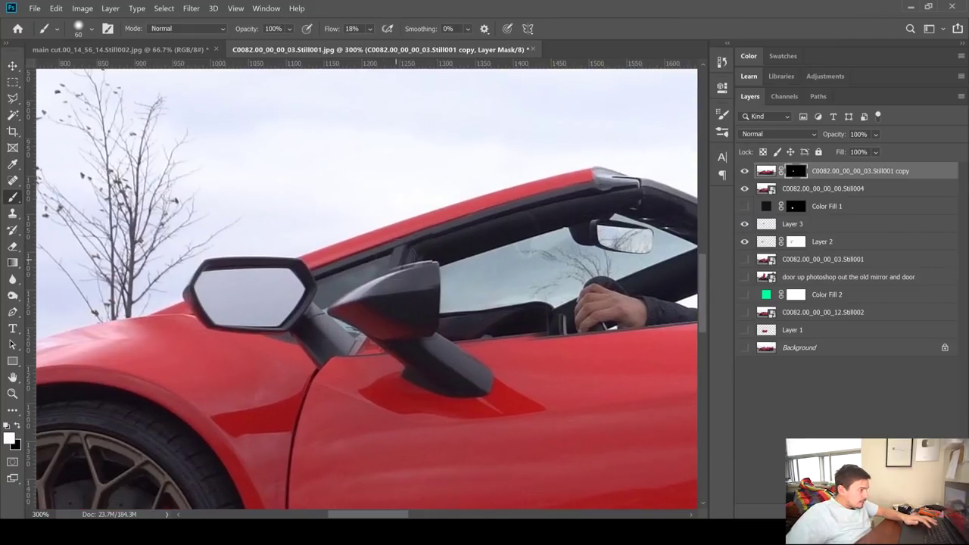
mouse_move(373, 284)
mouse_down()
mouse_move(380, 287)
mouse_move(340, 302)
mouse_up()
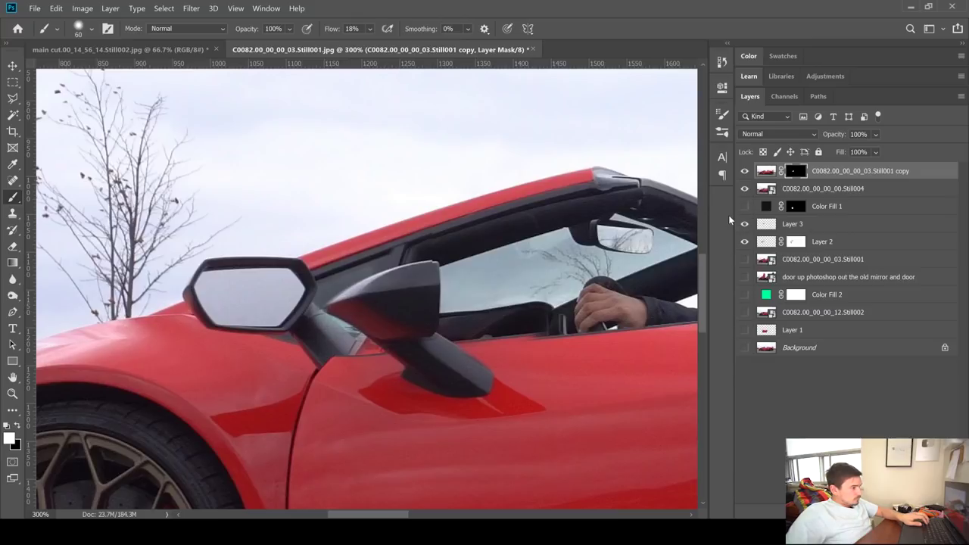
key(ctrl+z)
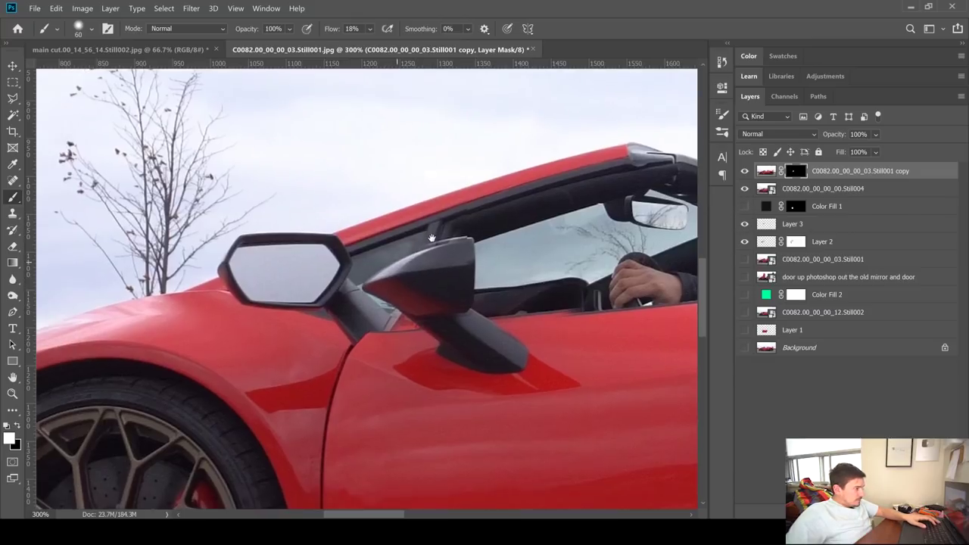
drag(318, 303, 351, 280)
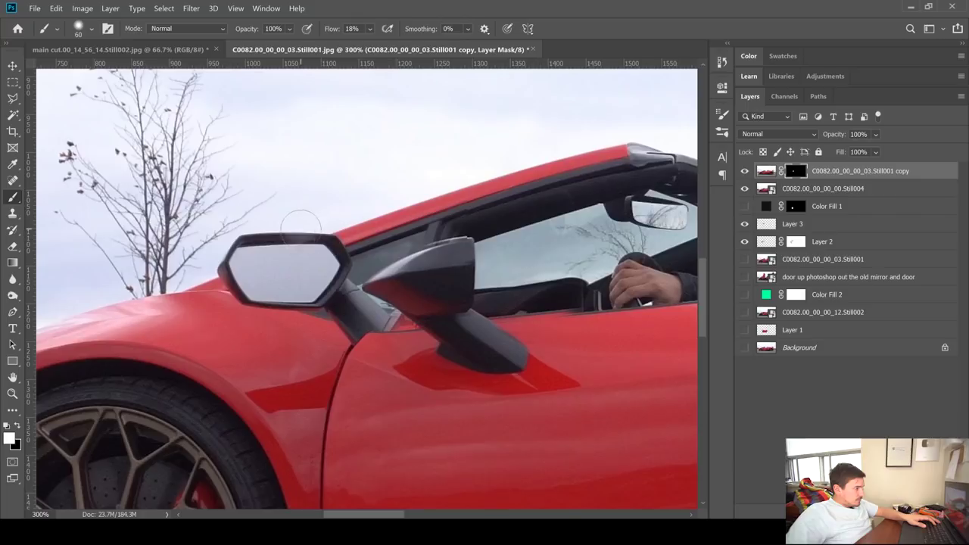
mouse_move(356, 231)
mouse_down()
mouse_move(265, 250)
mouse_move(275, 228)
mouse_up()
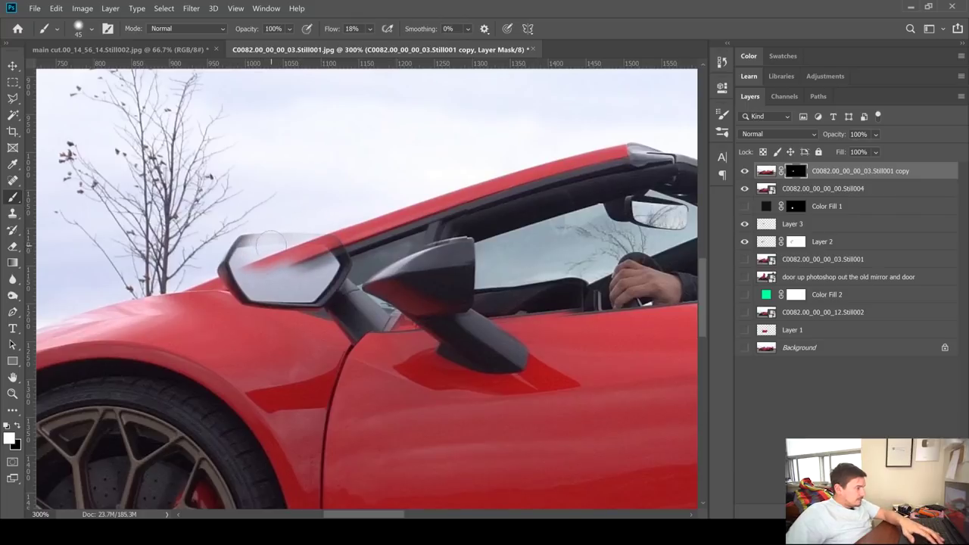
- With a 40-size brush, hide the mirror's upper-left edge and grey ghost, then swap colours
key(bracketleft)
key(bracketleft)
key(bracketleft)
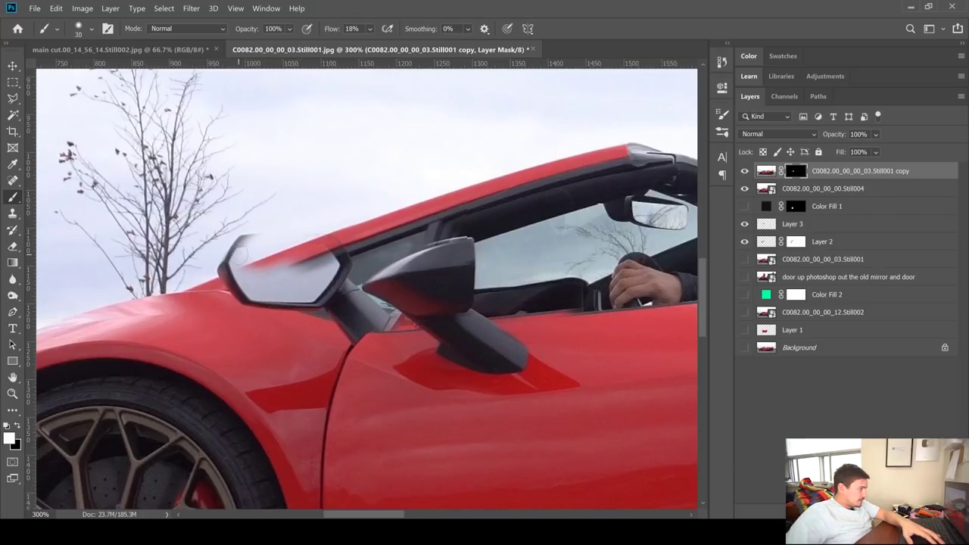
mouse_move(229, 248)
mouse_down()
mouse_move(227, 269)
mouse_move(239, 256)
mouse_move(232, 246)
mouse_move(251, 235)
mouse_up()
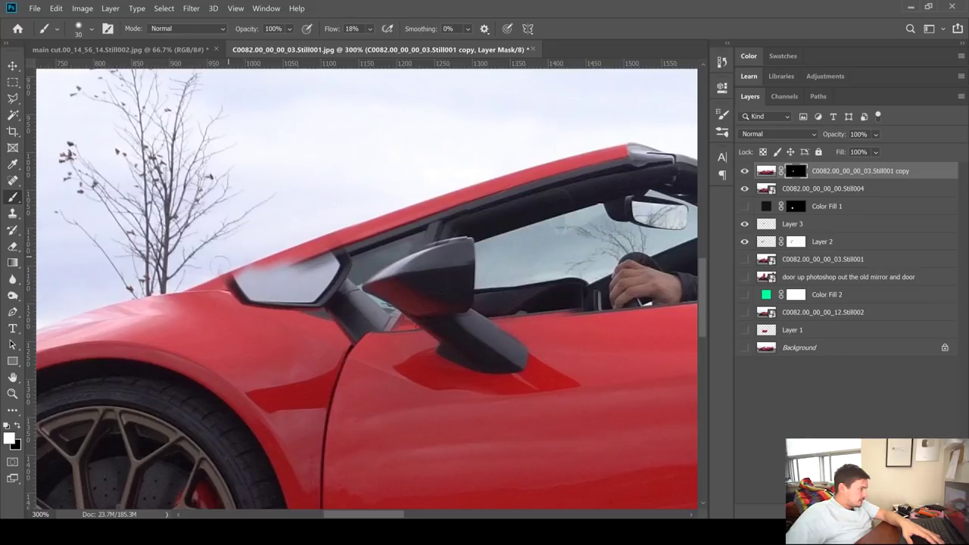
mouse_move(227, 273)
mouse_down()
mouse_move(251, 279)
mouse_move(297, 265)
mouse_move(250, 282)
mouse_move(345, 257)
mouse_move(238, 297)
mouse_move(303, 285)
mouse_move(341, 292)
mouse_move(318, 290)
mouse_move(332, 277)
mouse_move(345, 282)
mouse_move(357, 325)
mouse_up()
key(bracketright)
key(bracketright)
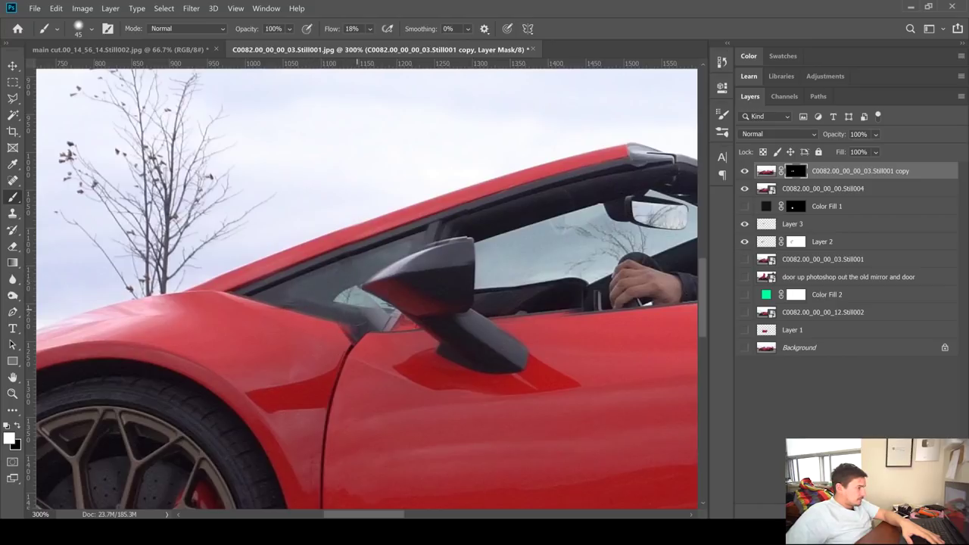
key(bracketleft)
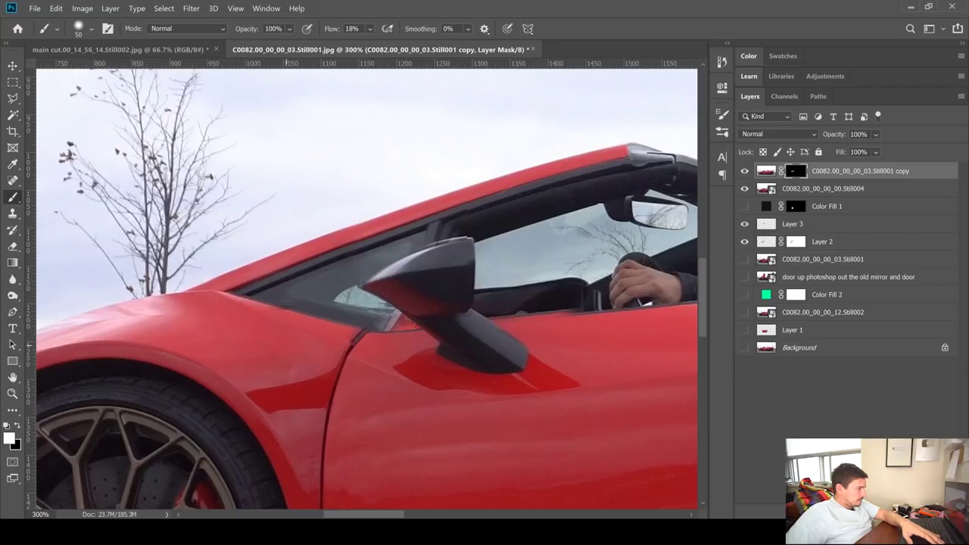
mouse_move(475, 311)
mouse_down()
mouse_move(324, 250)
mouse_move(445, 303)
mouse_move(422, 263)
mouse_up()
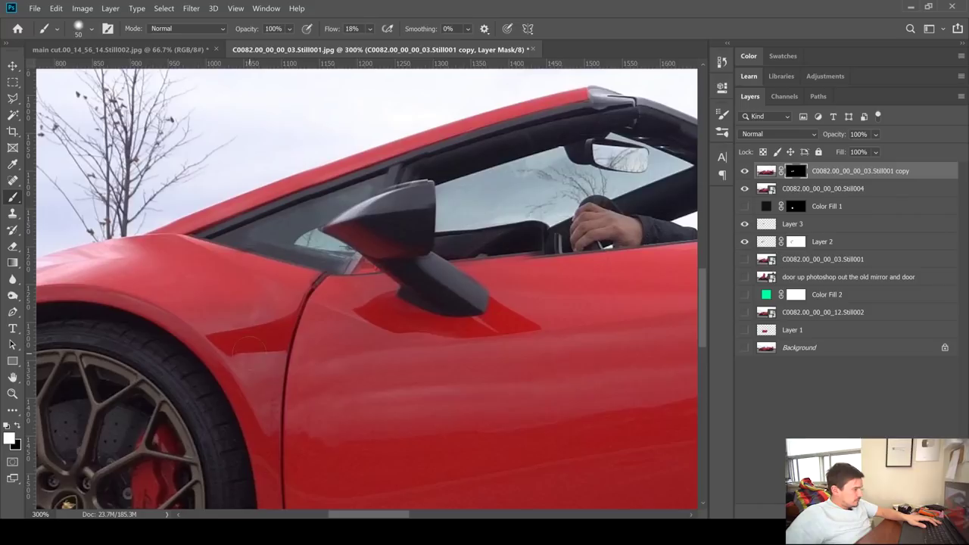
key(x)
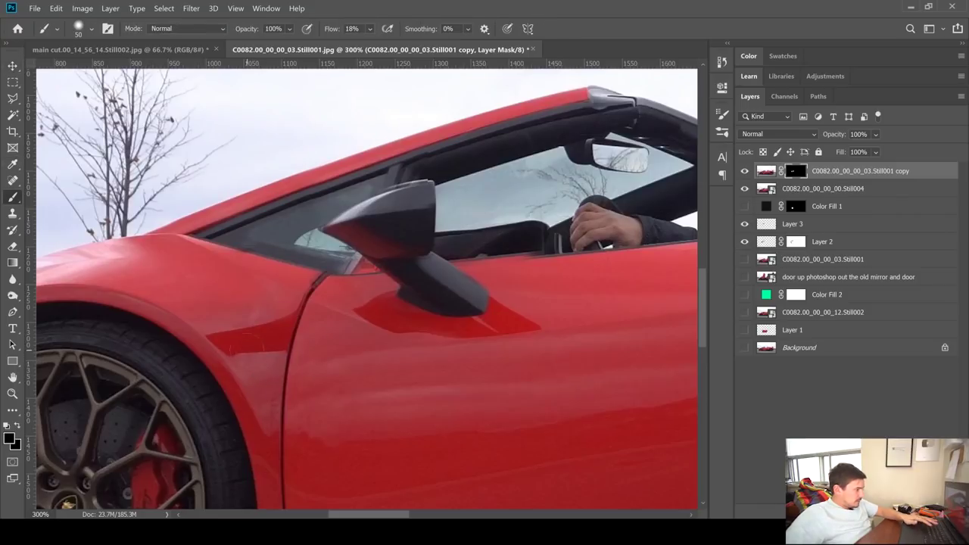
- Delete the empty Layer 4 and hide the Still004 layer
key(ctrl+shift+alt+n)
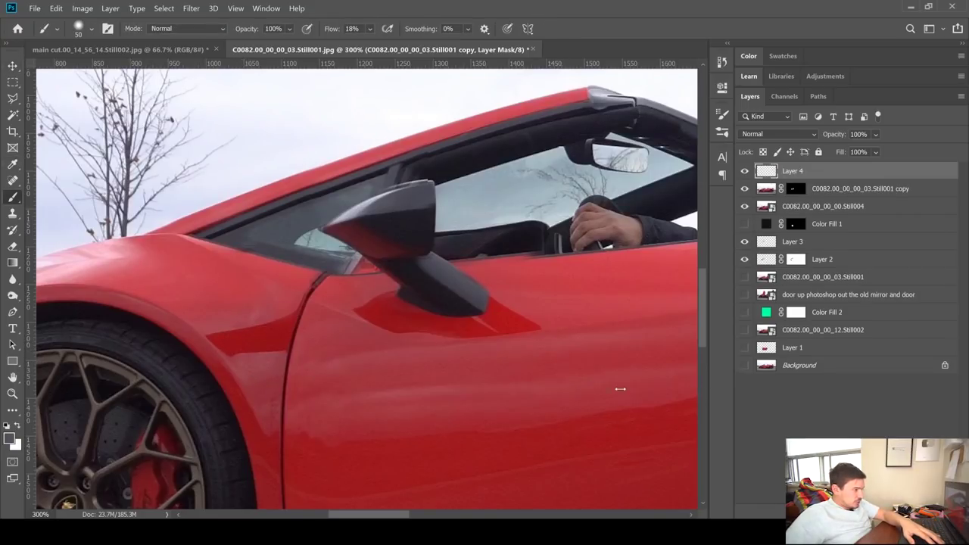
key(bracketleft)
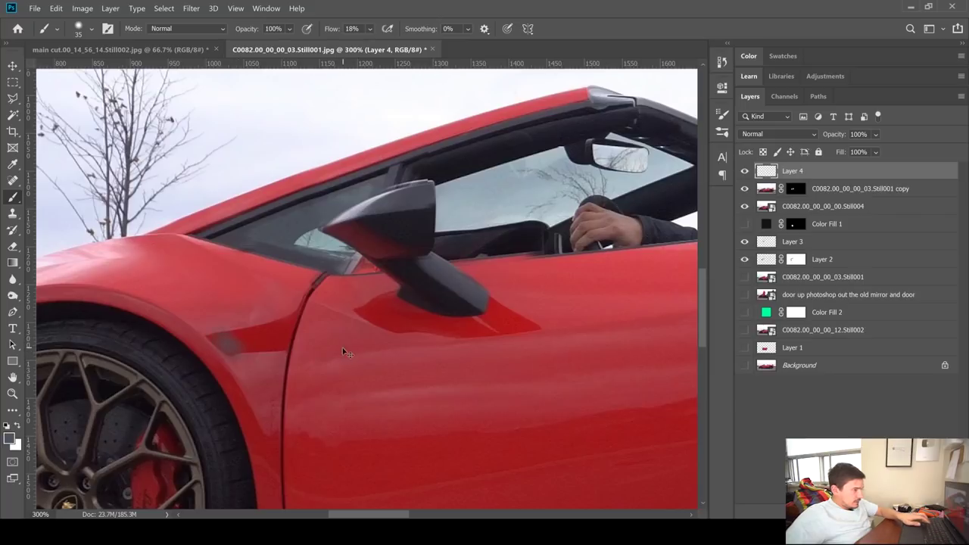
key(s)
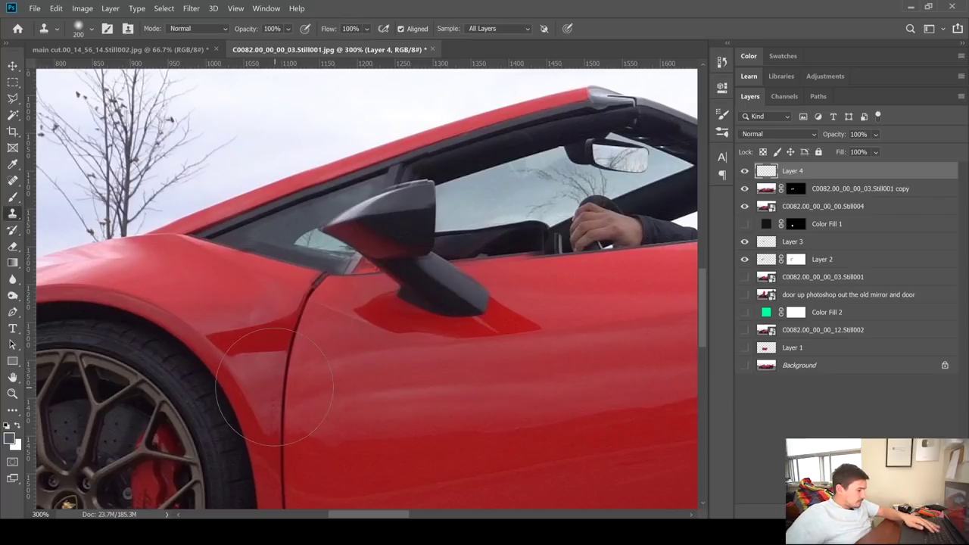
key(Delete)
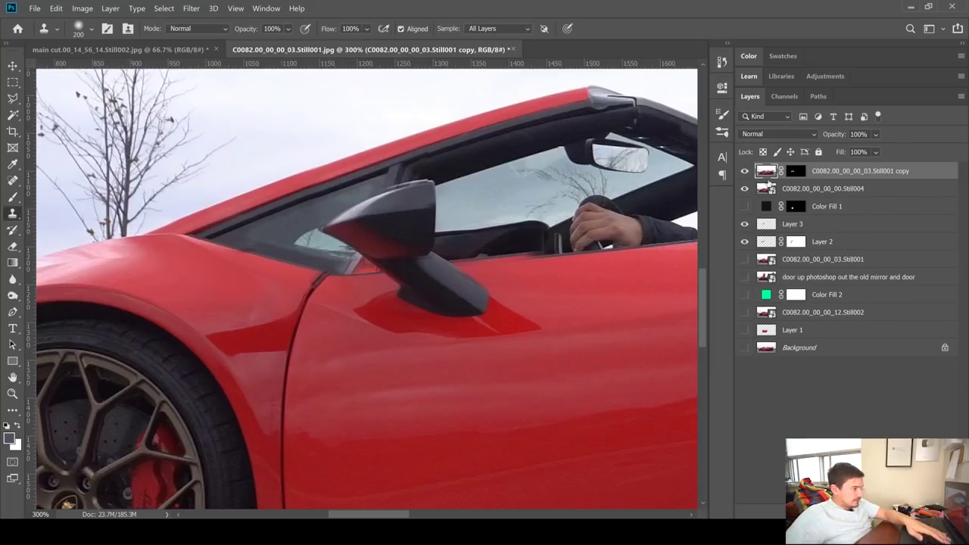
drag(396, 167, 436, 234)
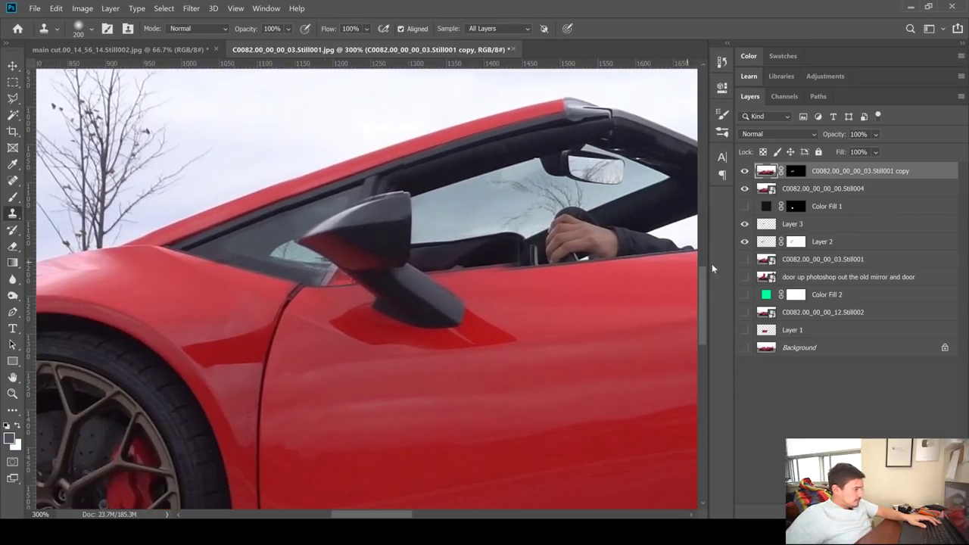
key(v)
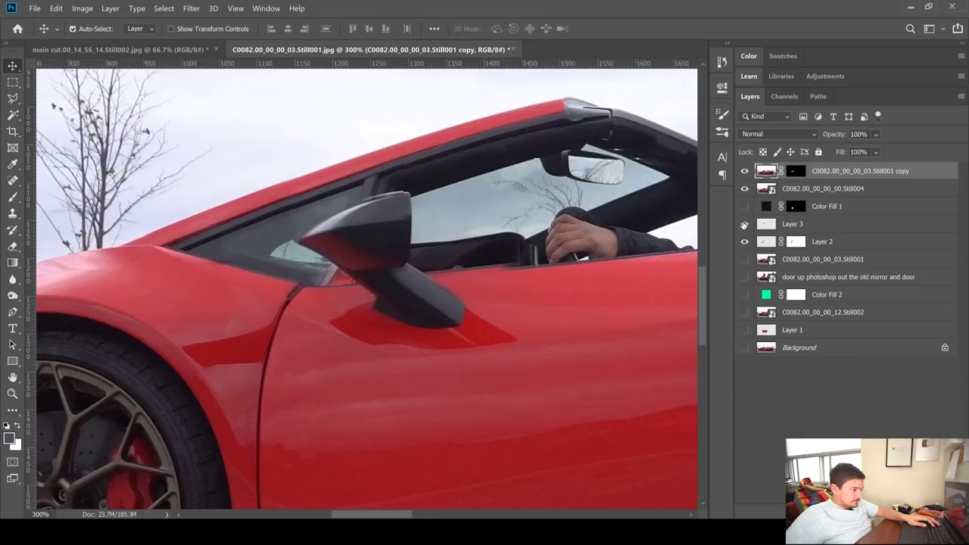
click(746, 189)
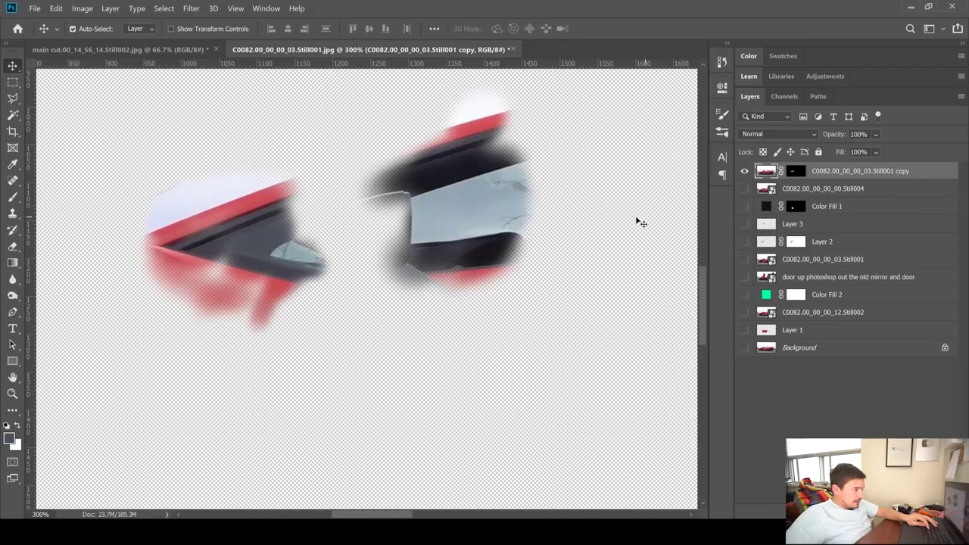
- Create a new Layer 4 and draw a straight size-20 line joining the two mirror pieces
key(i)
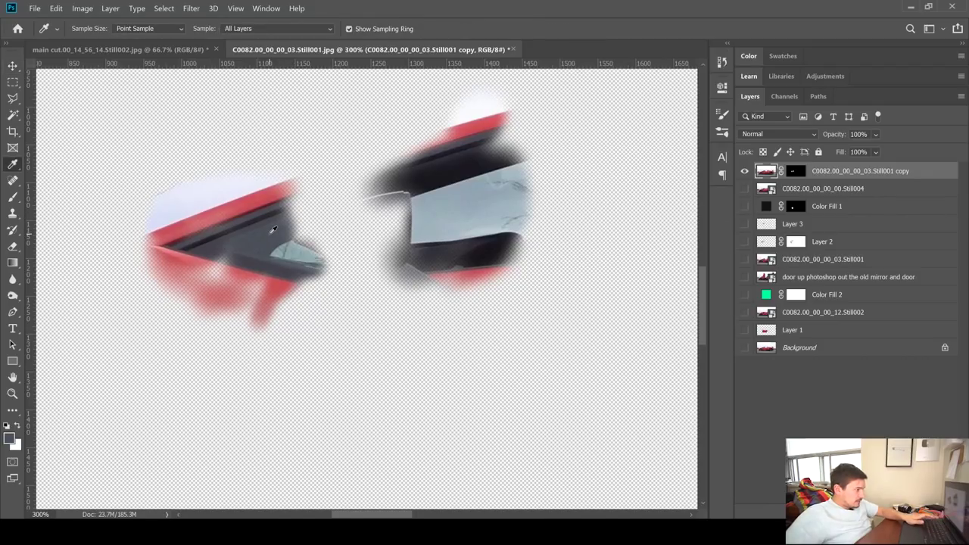
key(ctrl+shift+alt+n)
key(b)
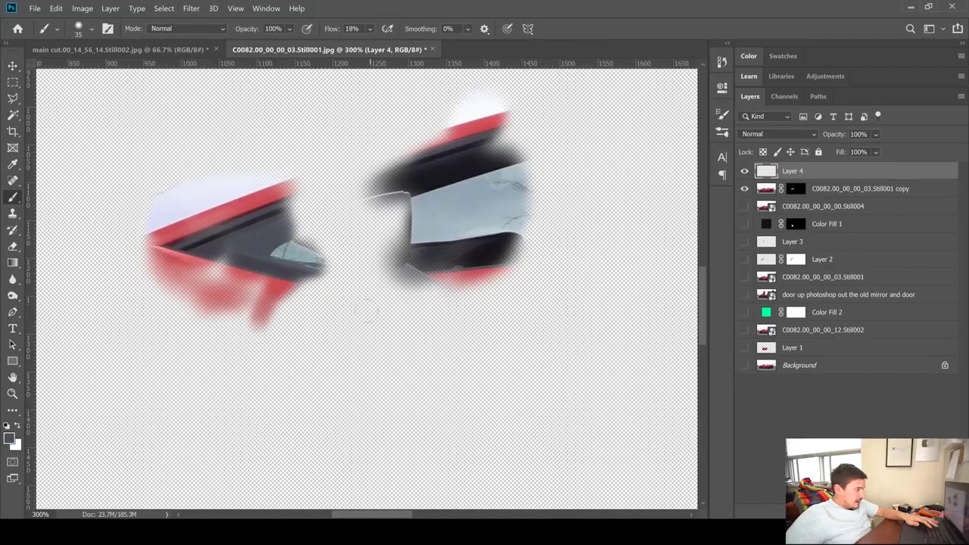
key(bracketleft)
key(bracketleft)
key(bracketleft)
click(294, 218)
shift+click(399, 193)
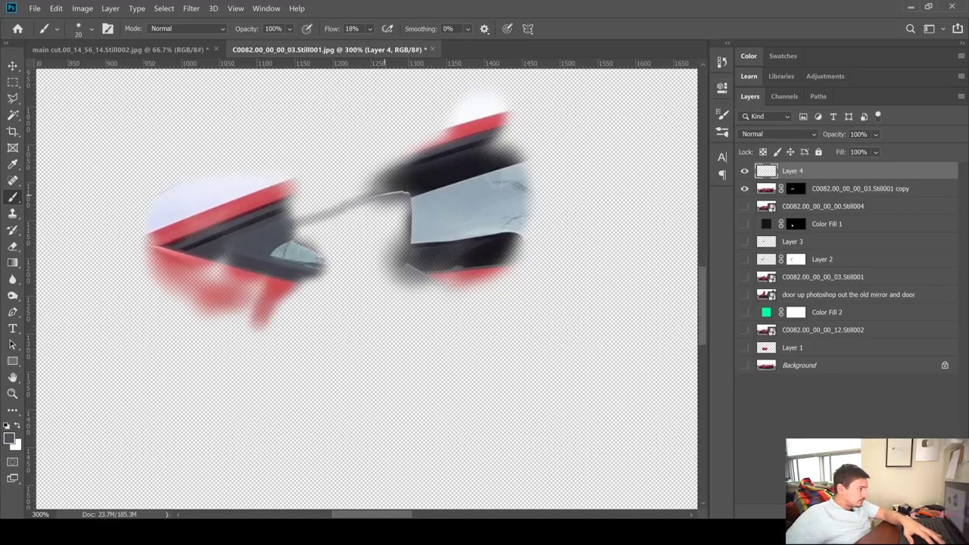
shift+click(294, 218)
shift+click(399, 193)
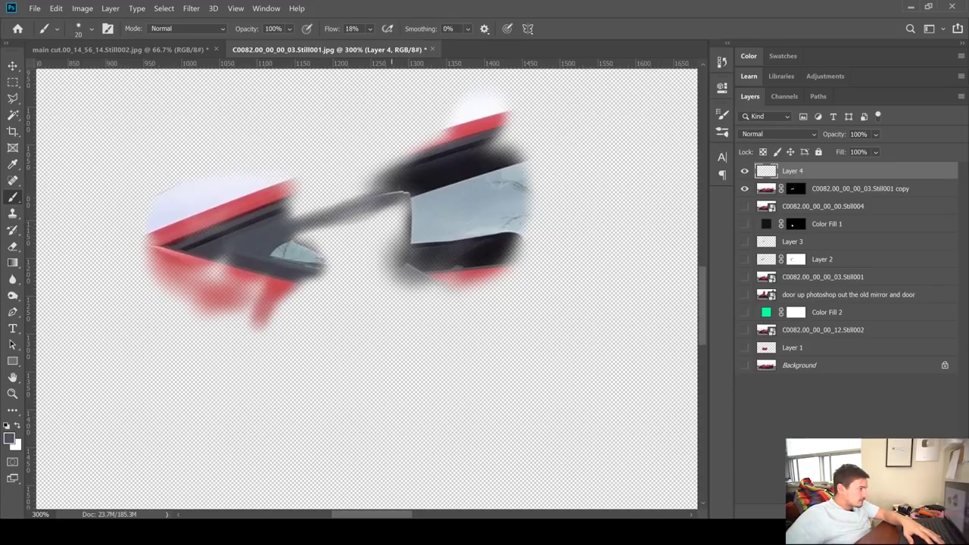
- Enlarge the brush to 25 and repeatedly thicken and darken the connecting line
key(bracketright)
shift+click(294, 218)
shift+click(399, 194)
shift+click(290, 218)
shift+click(399, 193)
shift+click(293, 218)
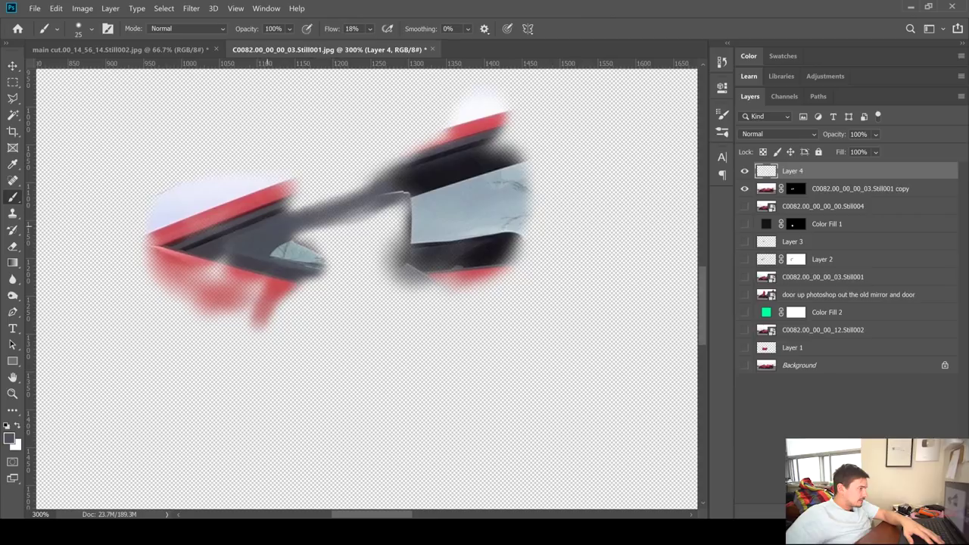
shift+click(399, 194)
shift+click(294, 218)
shift+click(399, 193)
shift+click(307, 231)
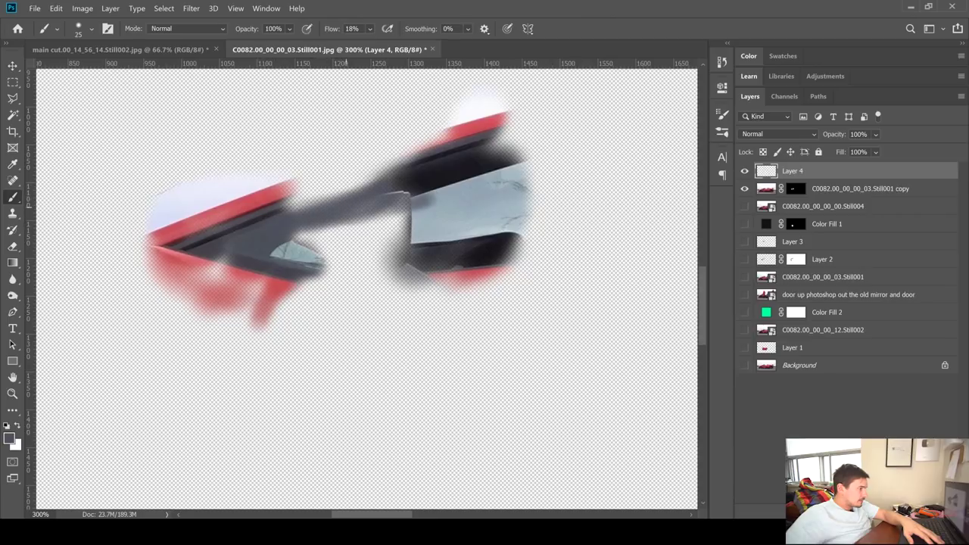
- Redo a thinner line, then sample the mirror grey and paint over the light-blue glass and right edge
key(ctrl+z)
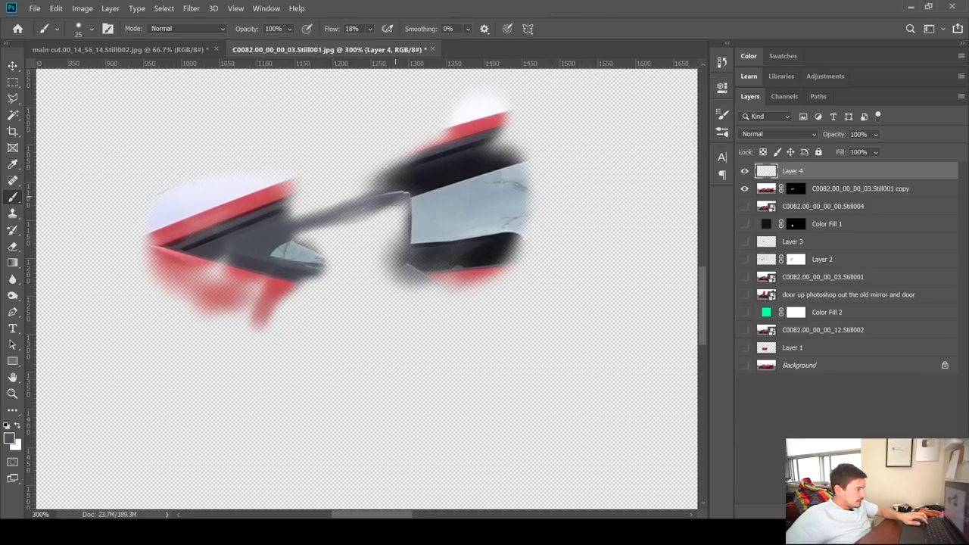
mouse_move(399, 194)
mouse_down()
mouse_move(295, 231)
mouse_move(383, 186)
mouse_move(295, 218)
mouse_move(380, 186)
mouse_move(328, 204)
mouse_up()
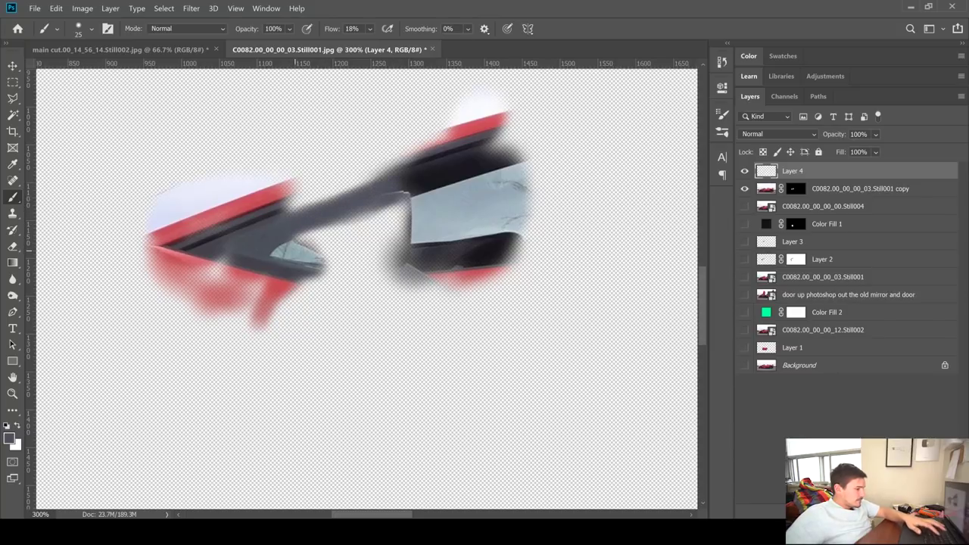
alt+click(292, 253)
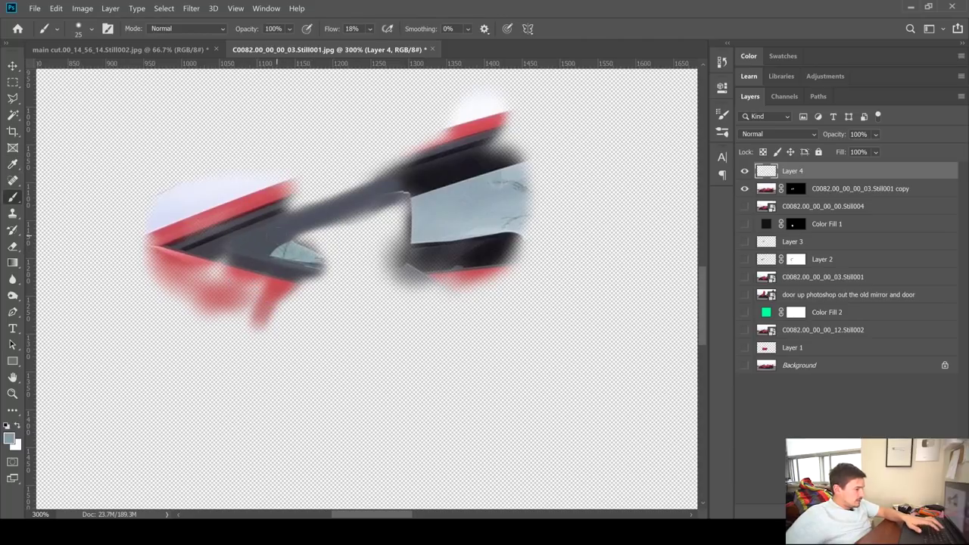
alt+click(256, 236)
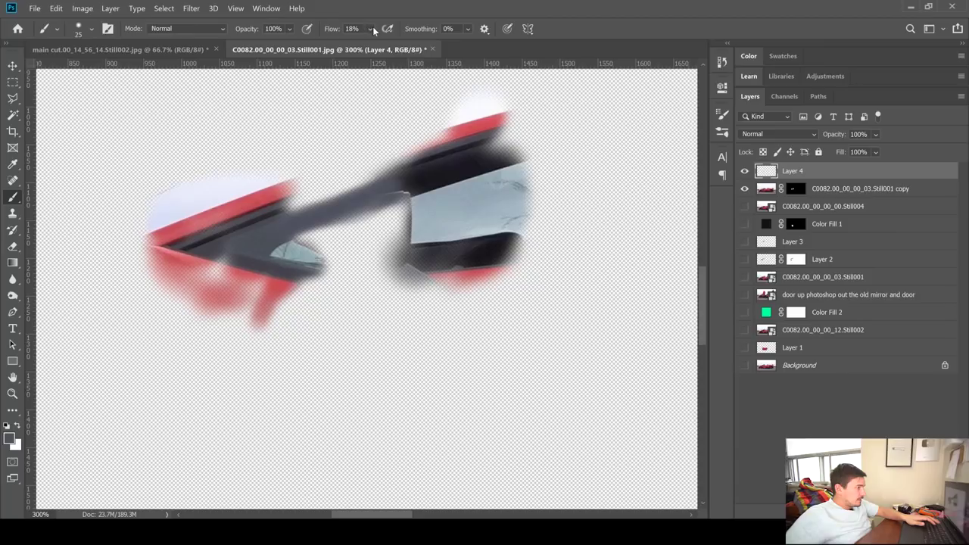
mouse_move(304, 248)
mouse_down()
mouse_move(284, 251)
mouse_move(315, 249)
mouse_move(284, 243)
mouse_move(292, 254)
mouse_move(331, 252)
mouse_move(322, 232)
mouse_move(340, 250)
mouse_move(345, 241)
mouse_move(382, 258)
mouse_move(390, 198)
mouse_move(349, 227)
mouse_move(356, 250)
mouse_move(337, 269)
mouse_move(375, 265)
mouse_move(367, 246)
mouse_up()
key(bracketright)
key(bracketright)
key(bracketright)
key(bracketright)
key(bracketleft)
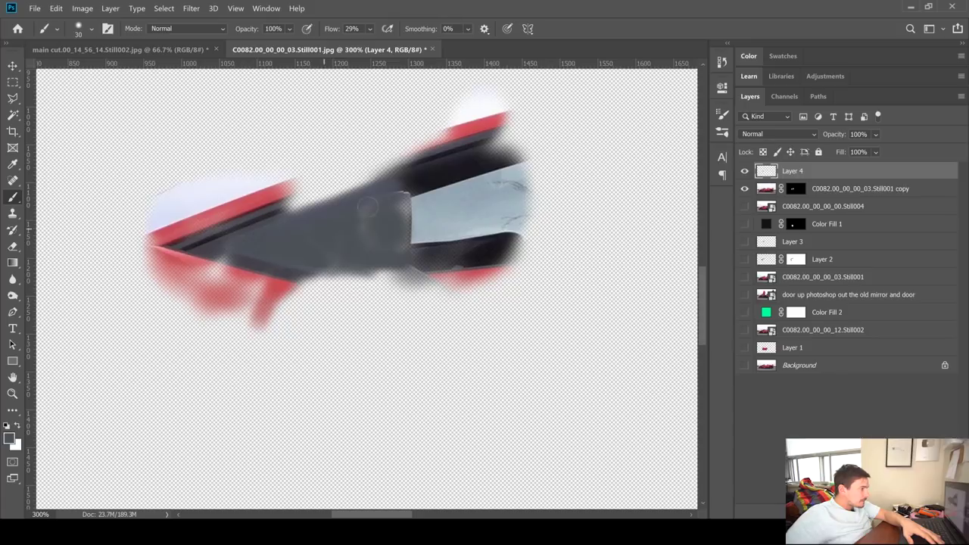
drag(399, 199, 397, 249)
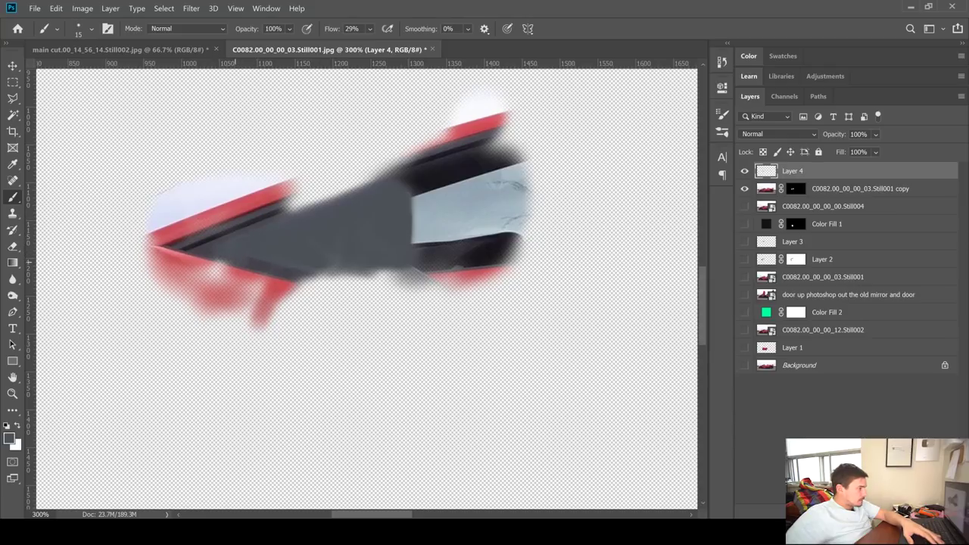
- Sample a dark mirror grey, set brush flow to 3%, show Still004, and enlarge the brush to 50
alt+click(411, 175)
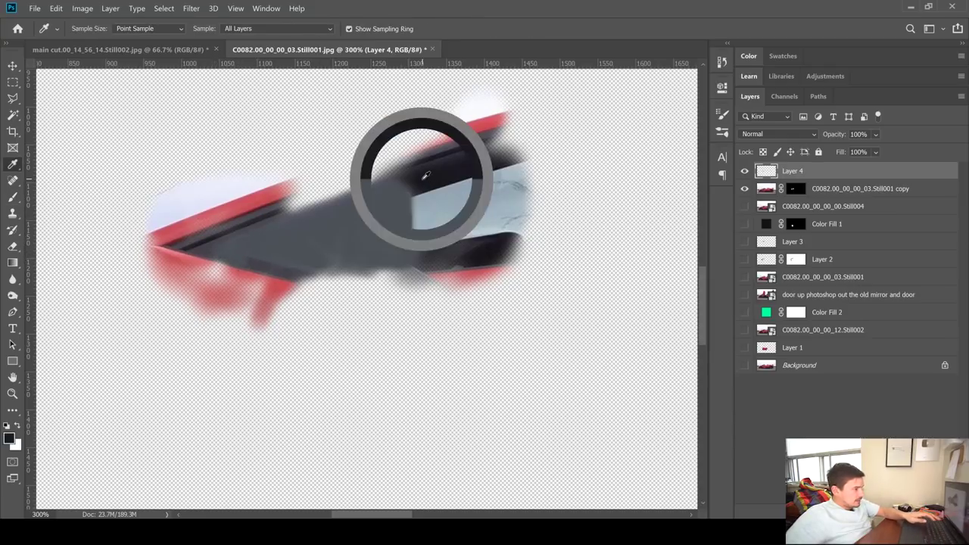
key(bracketright)
key(bracketright)
drag(403, 186, 379, 198)
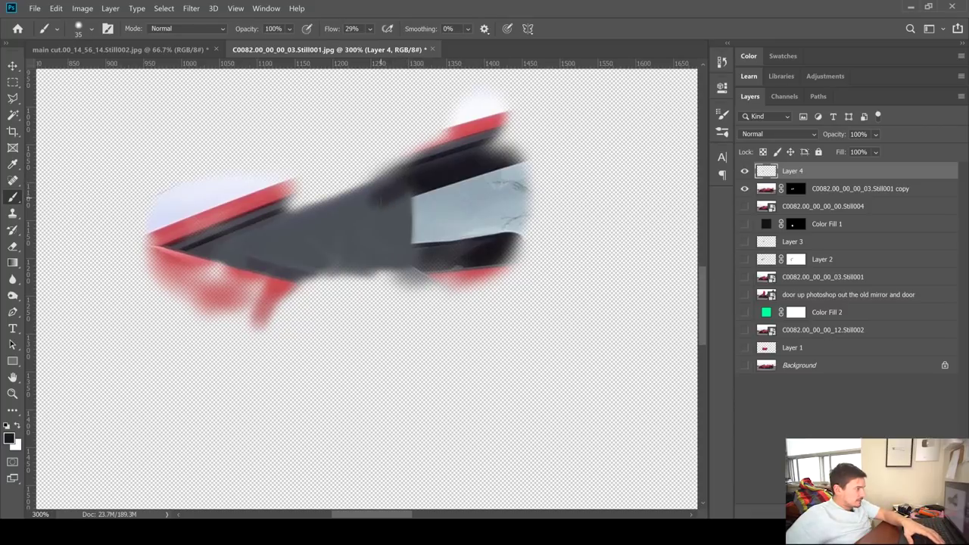
key(ctrl+z)
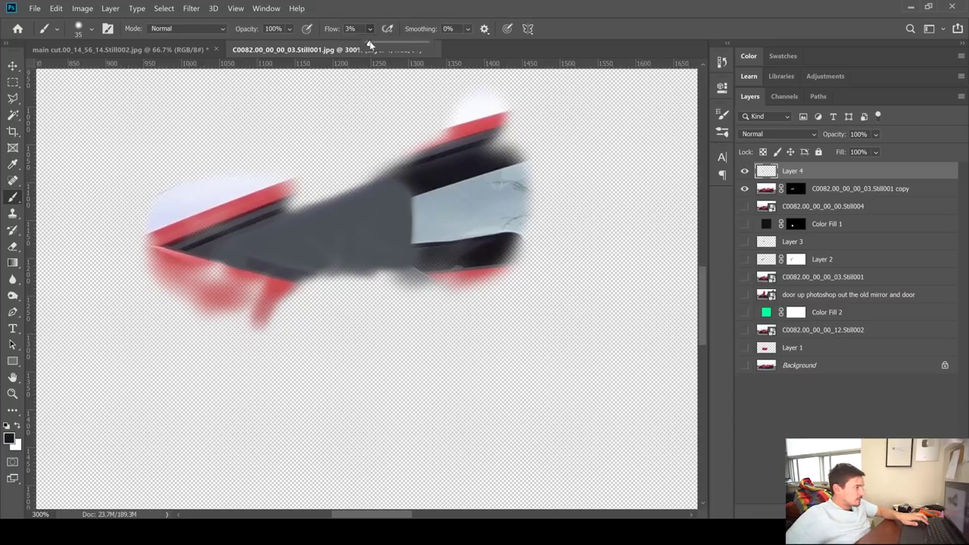
click(391, 192)
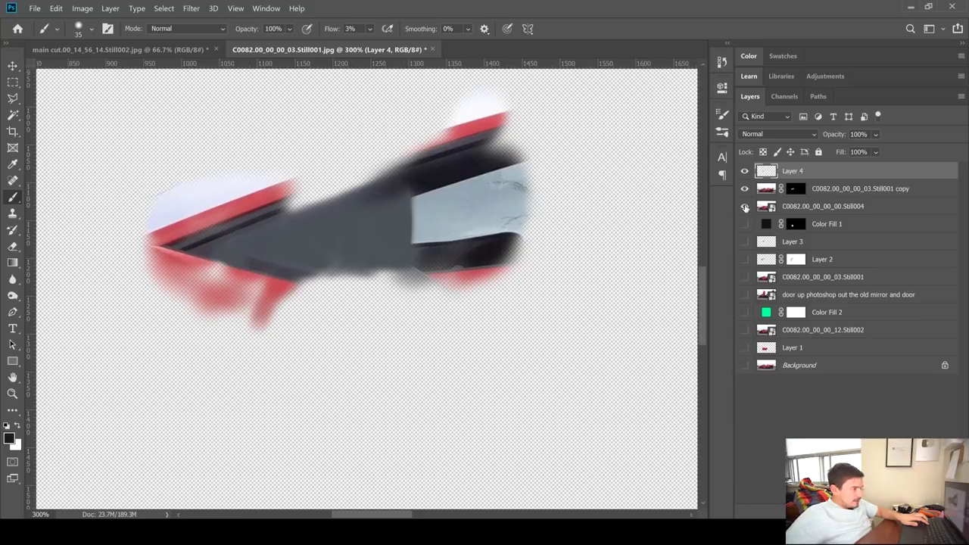
click(746, 208)
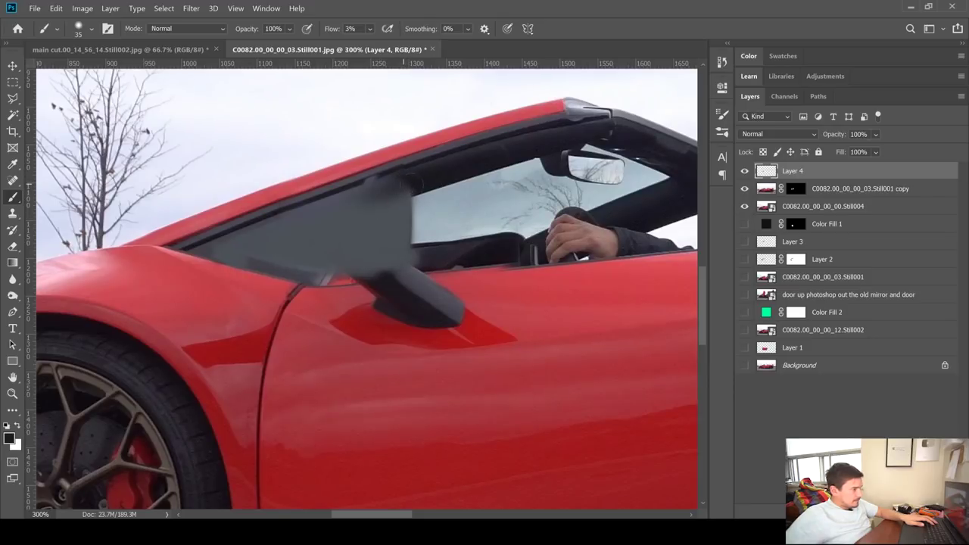
key(bracketright)
key(bracketright)
key(bracketright)
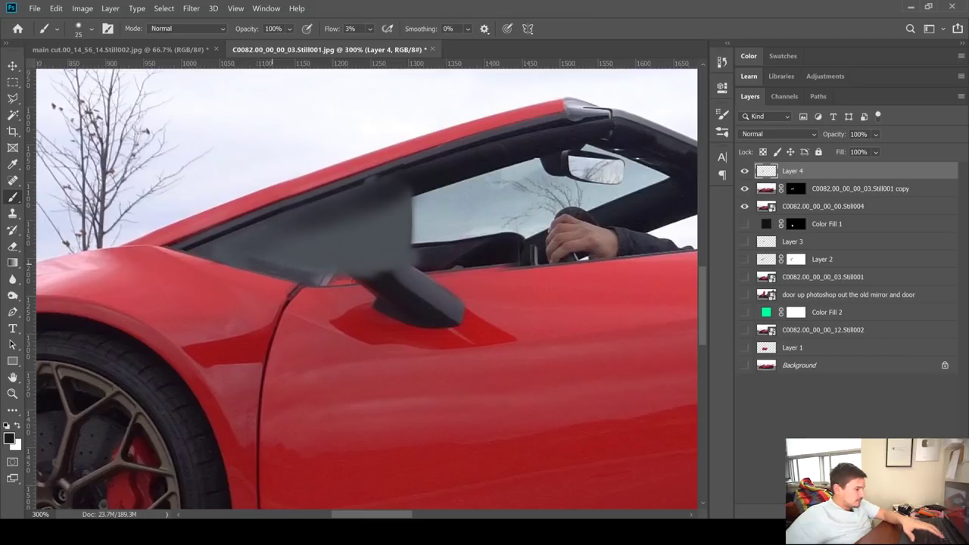
- Swap colours, set flow to 19%, and paint lighter grey along the mirror base
key(v)
key(x)
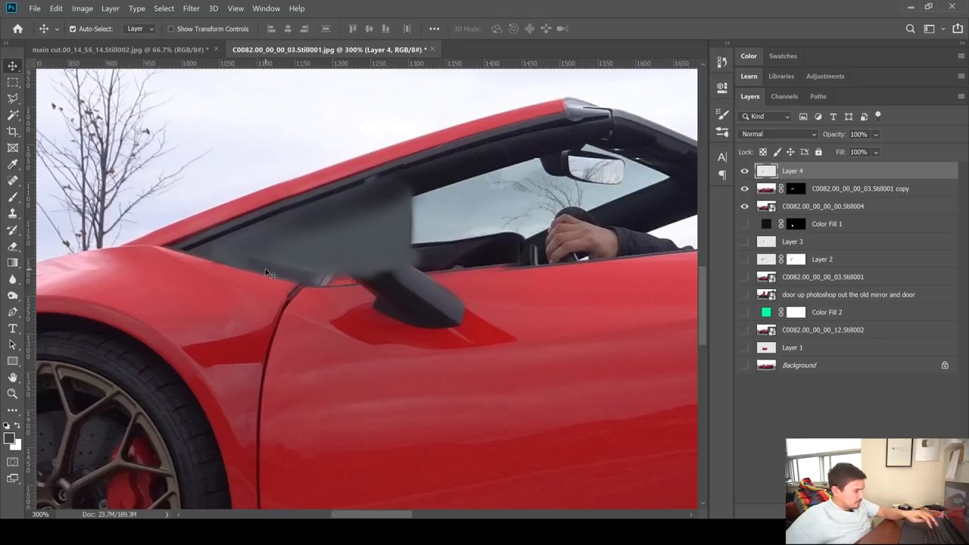
key(b)
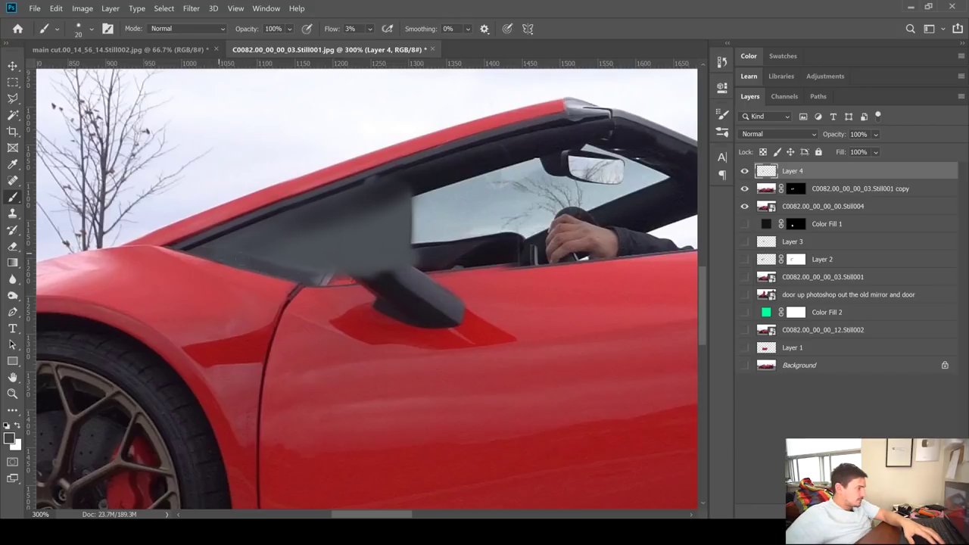
scroll(353, 248, down, 5)
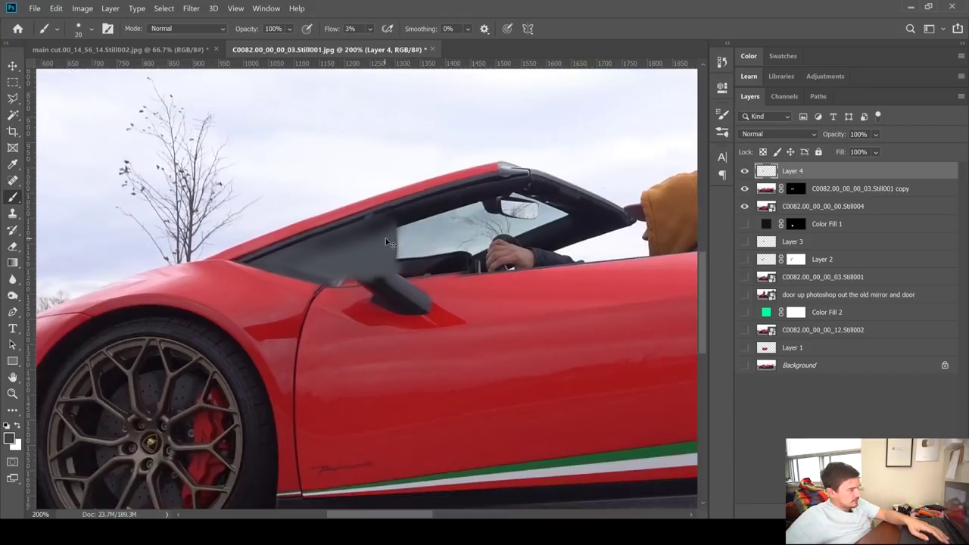
scroll(394, 249, up, 6)
drag(395, 249, 396, 321)
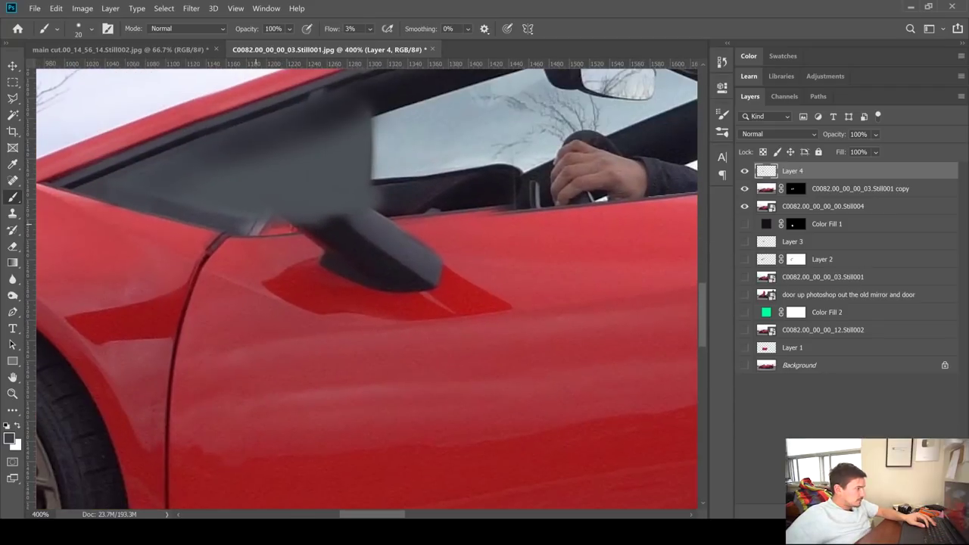
click(370, 28)
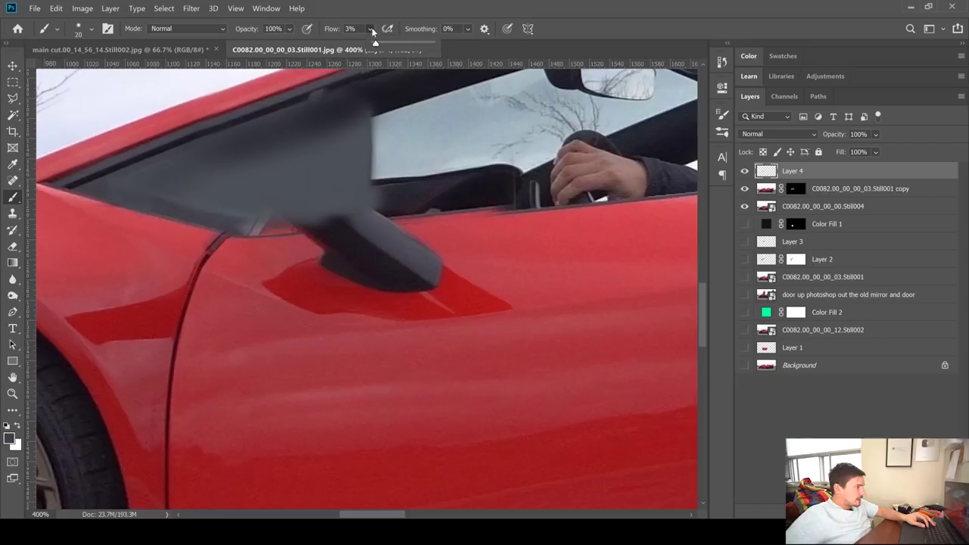
click(381, 97)
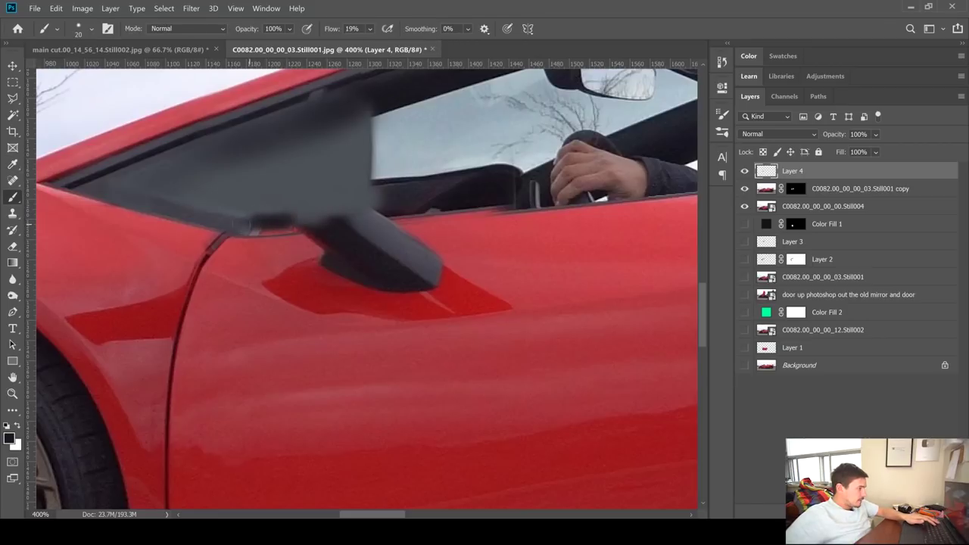
drag(248, 225, 288, 226)
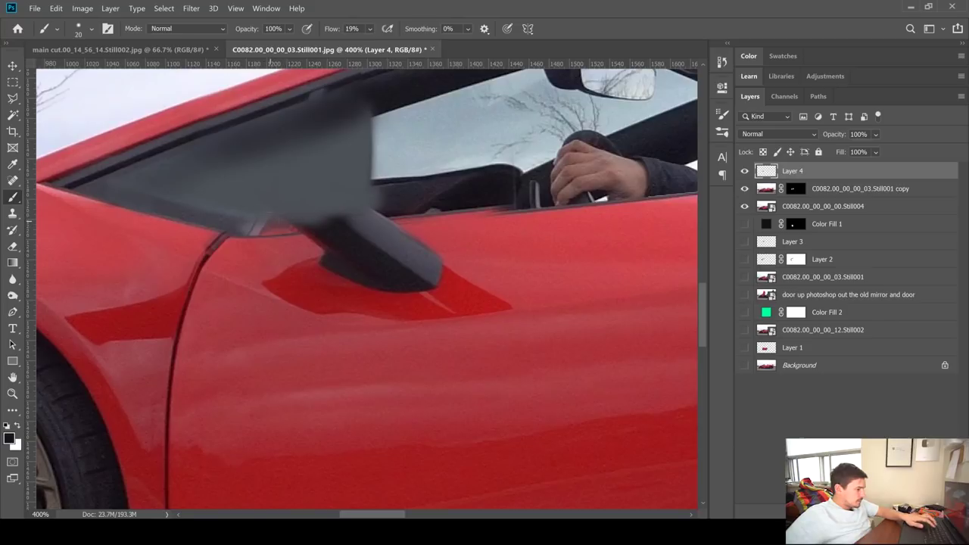
- Resample the colour, shrink the brush to 9, zoom out, and hide the car layers
key(i)
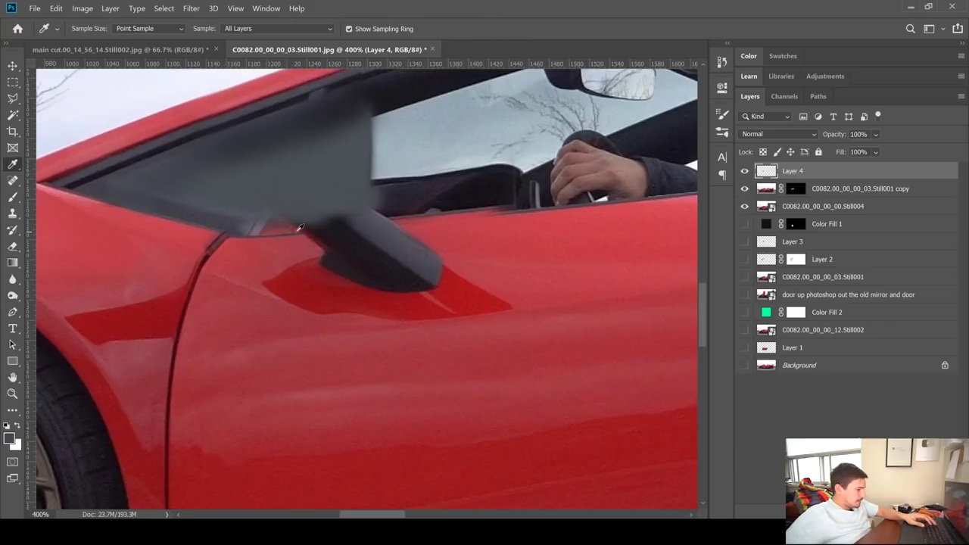
key(b)
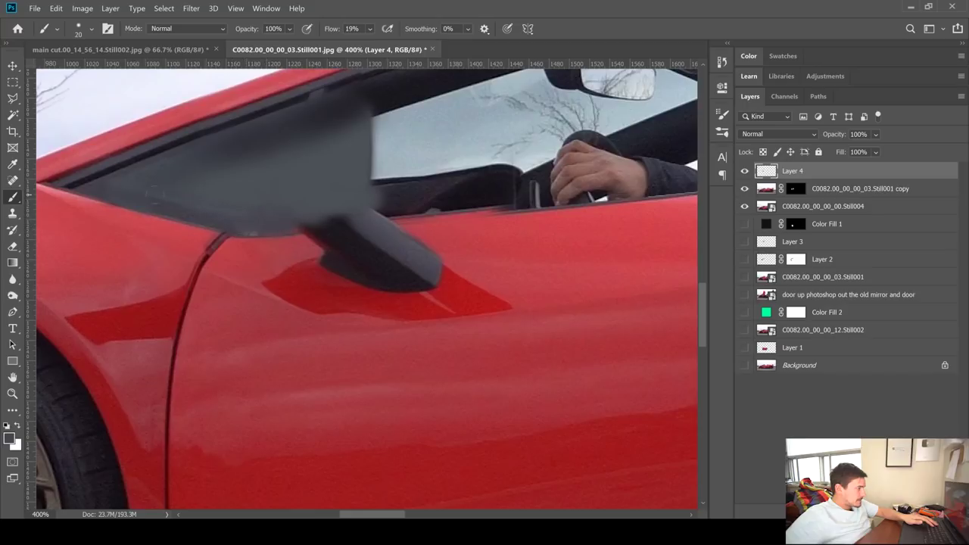
key(bracketleft)
key(bracketleft)
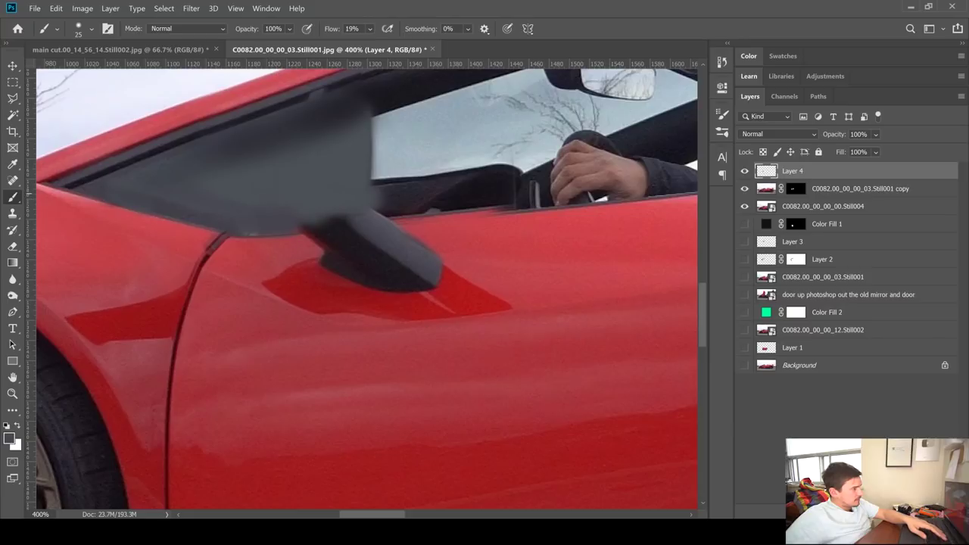
key(ctrl+1)
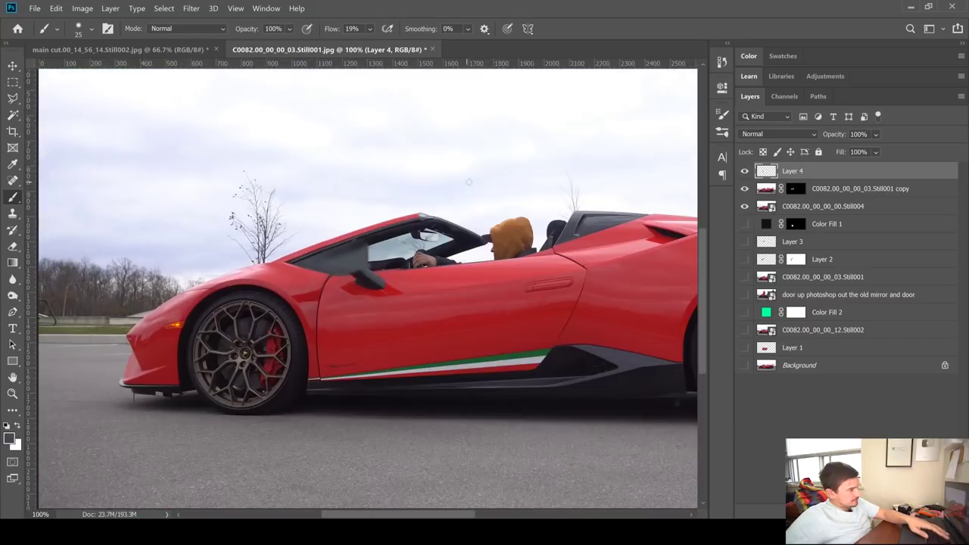
drag(745, 206, 747, 189)
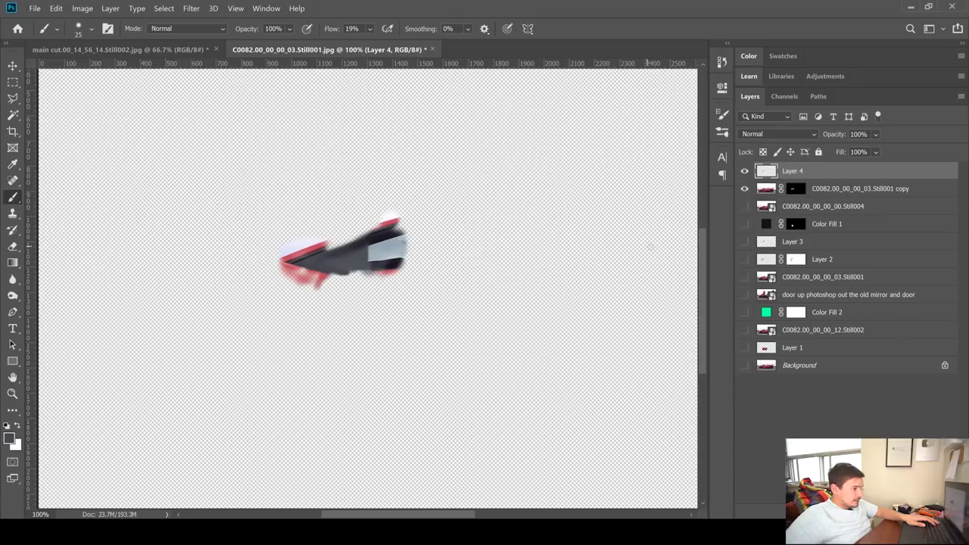
- Toggle the Color Fill 2 layer at 200% zoom to check the patch edges
click(746, 312)
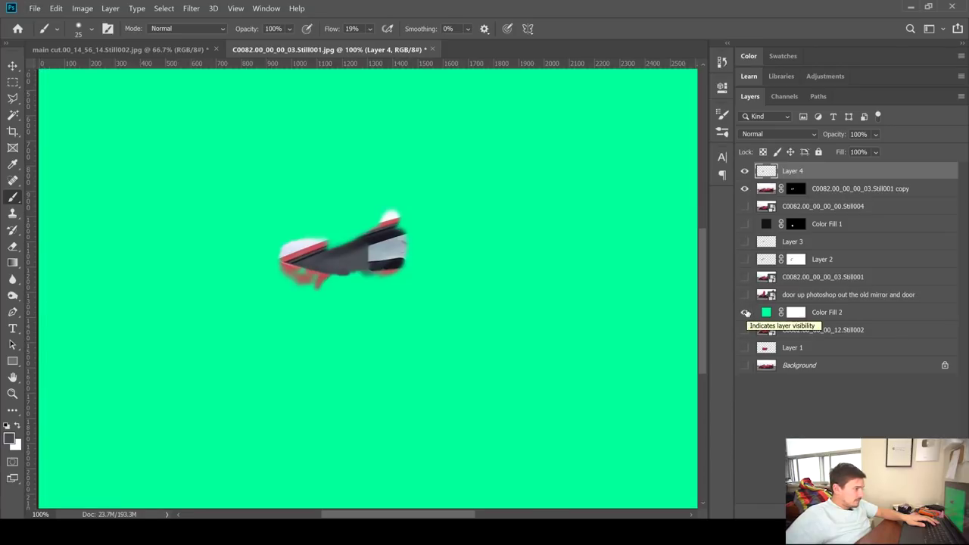
key(ctrl+plus)
click(746, 312)
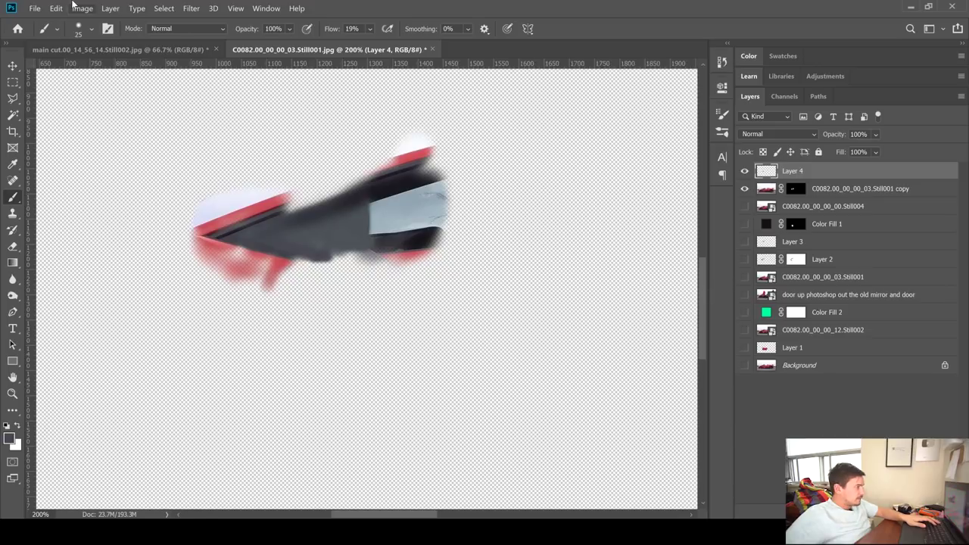
- Save the image as a PNG named 'behind the door mirror area 2' in the Lambo folder
click(35, 9)
click(76, 141)
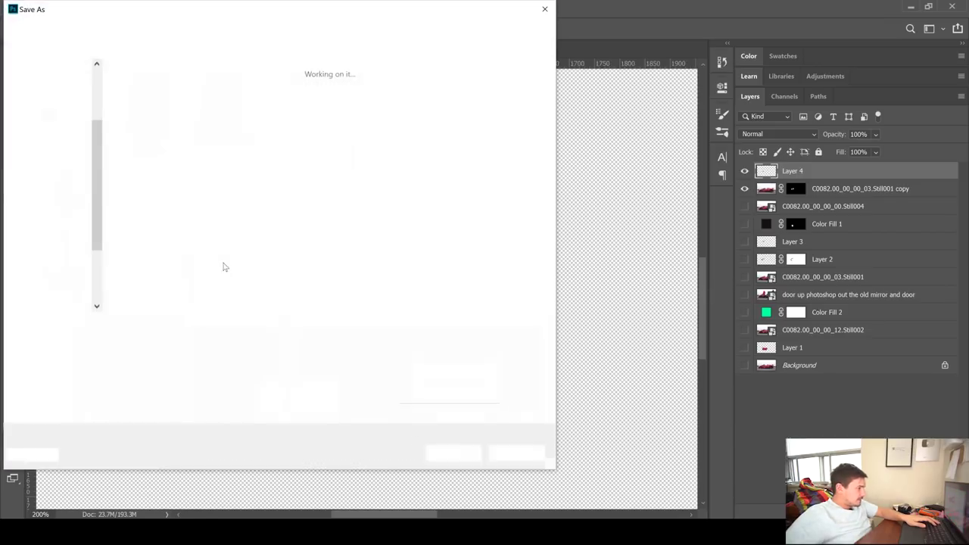
click(152, 339)
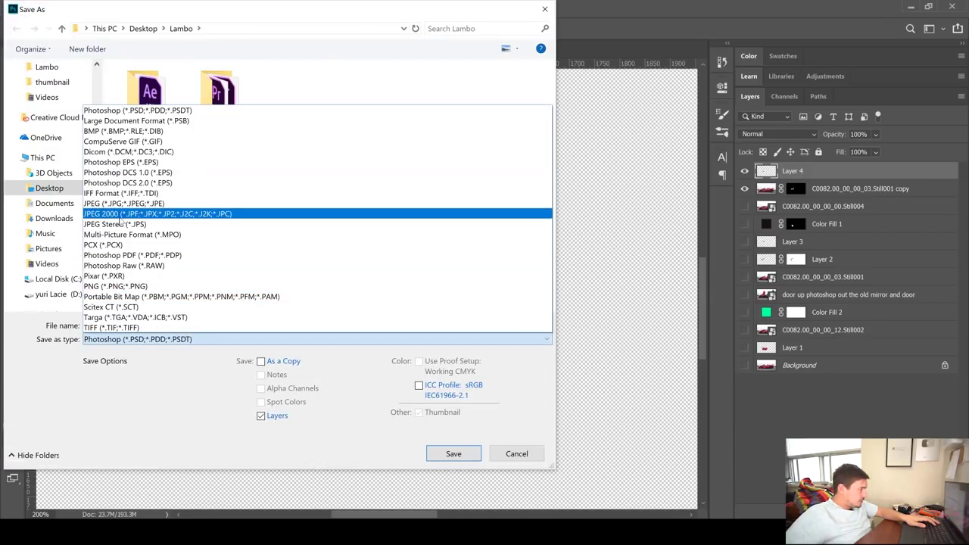
click(115, 286)
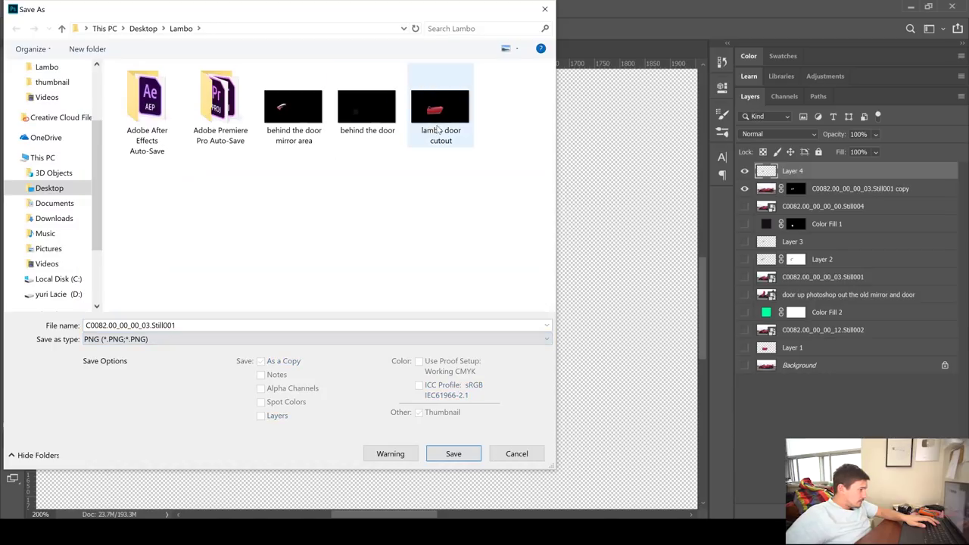
click(321, 123)
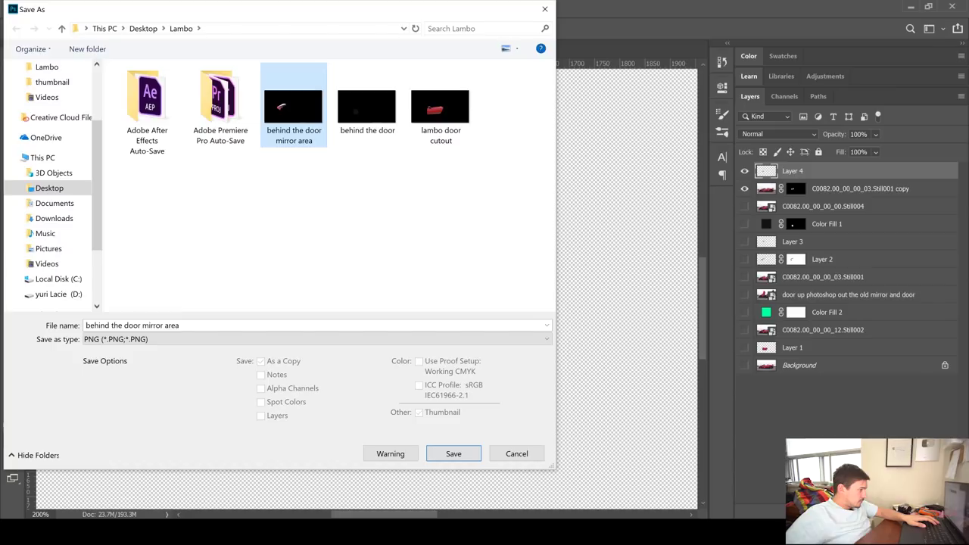
text(2)
key(Return)
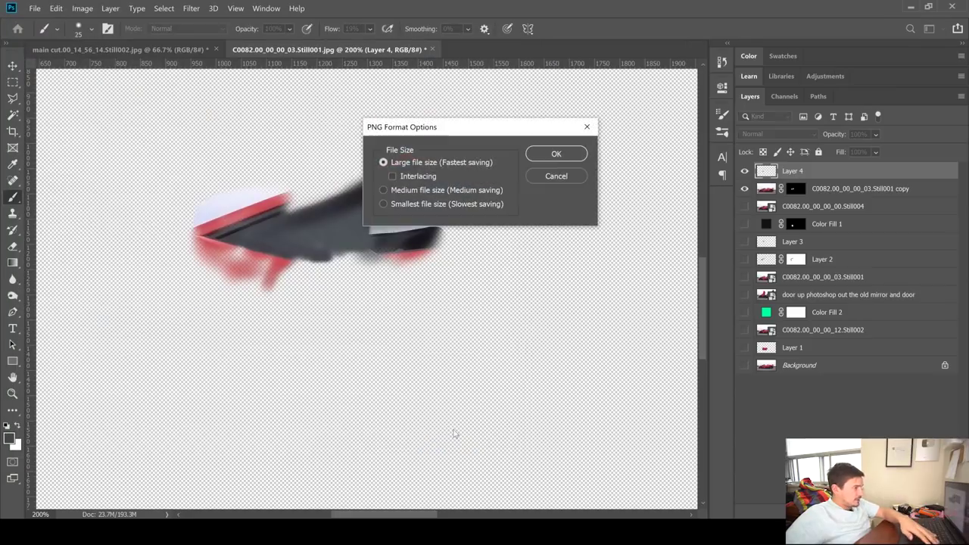
key(Return)
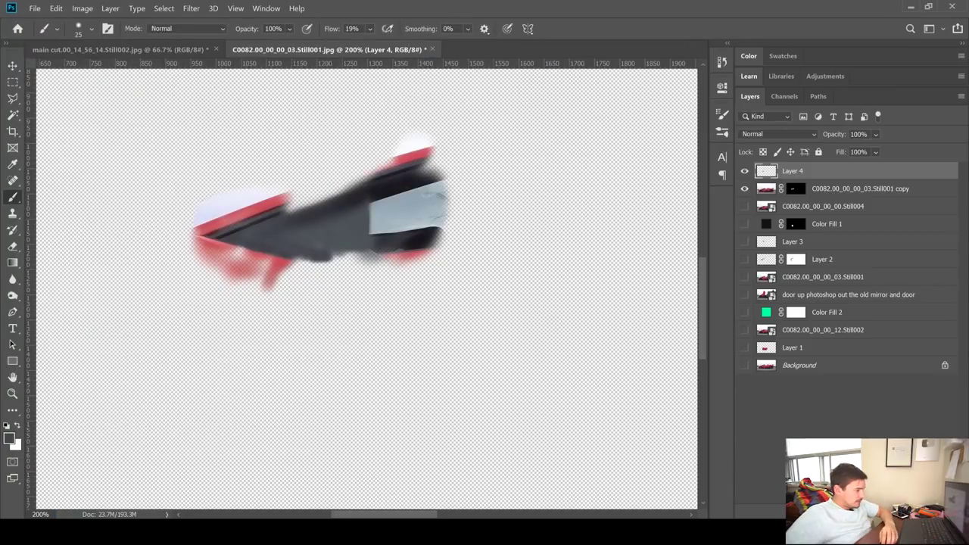
click(417, 506)
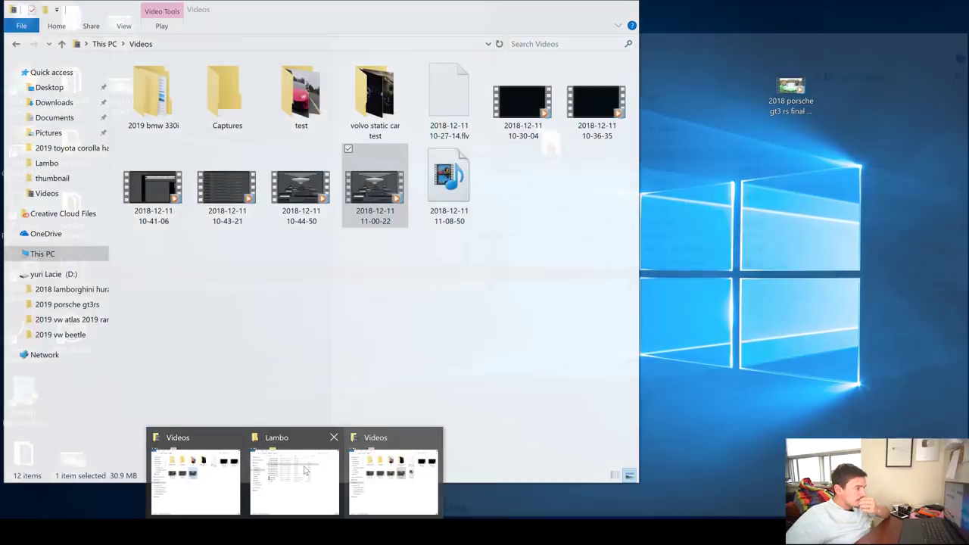
- Add 'behind the door mirror area 2.png' to the comp, beneath the two door layers
click(295, 477)
click(506, 142)
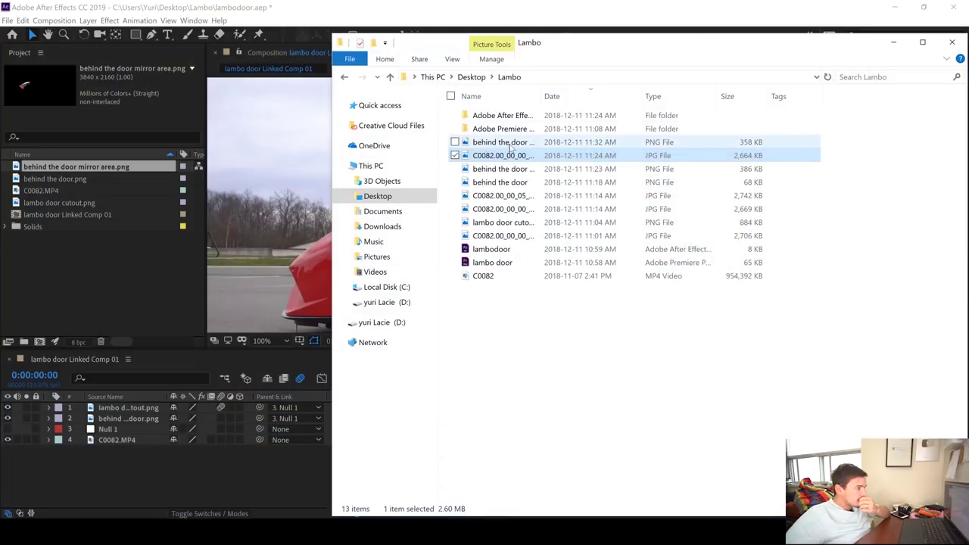
click(166, 466)
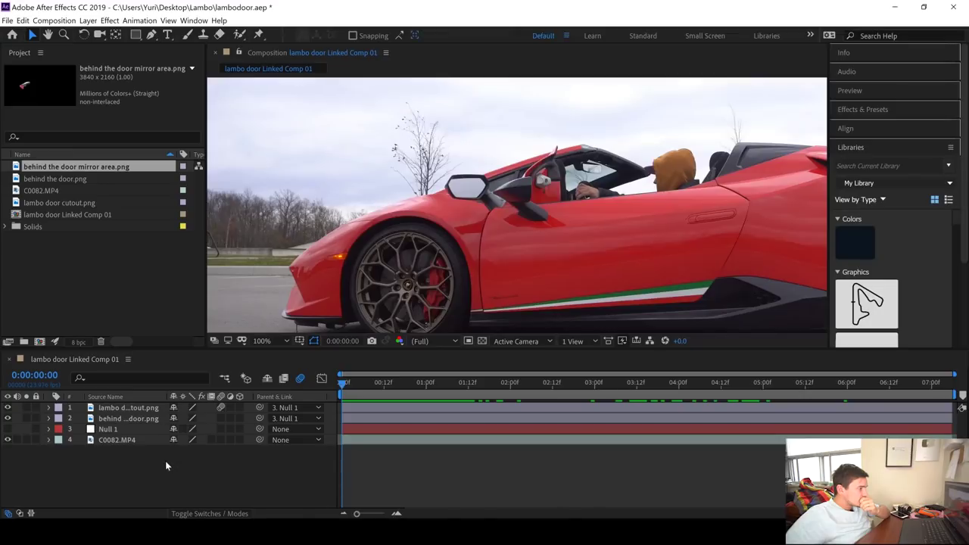
drag(173, 399, 174, 402)
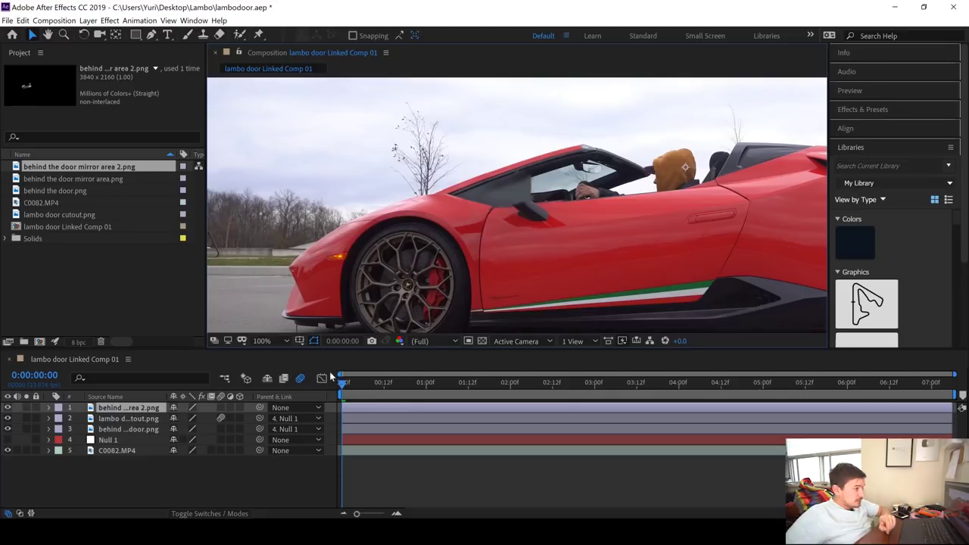
drag(144, 410, 141, 437)
- Parent the new PNG layer to Null 1 and scrub forward to watch the door swing up
key(alt+Tab)
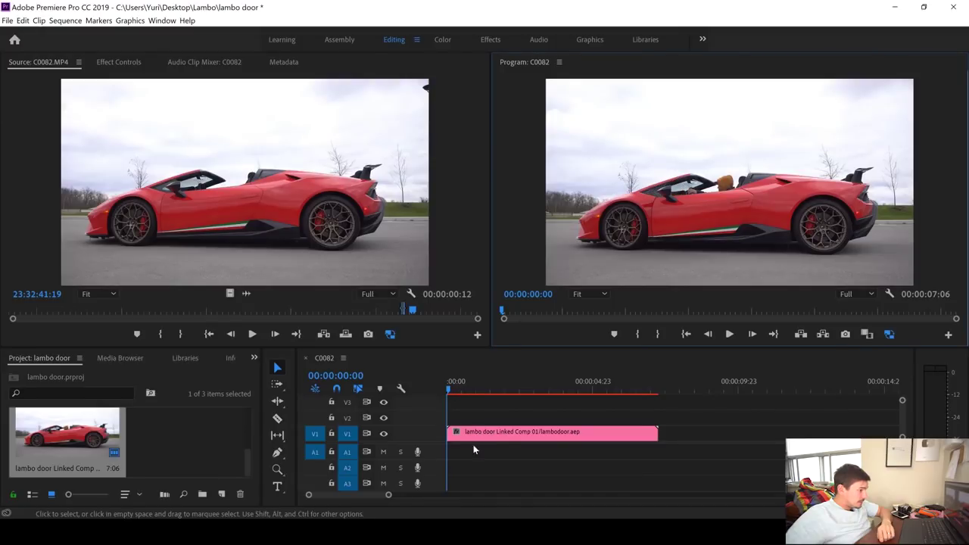
key(alt+Tab)
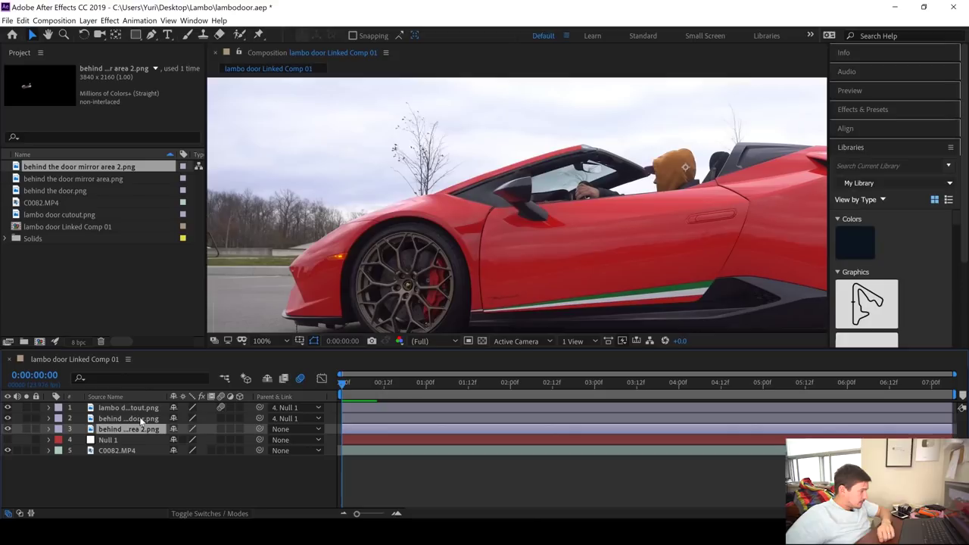
drag(258, 430, 258, 440)
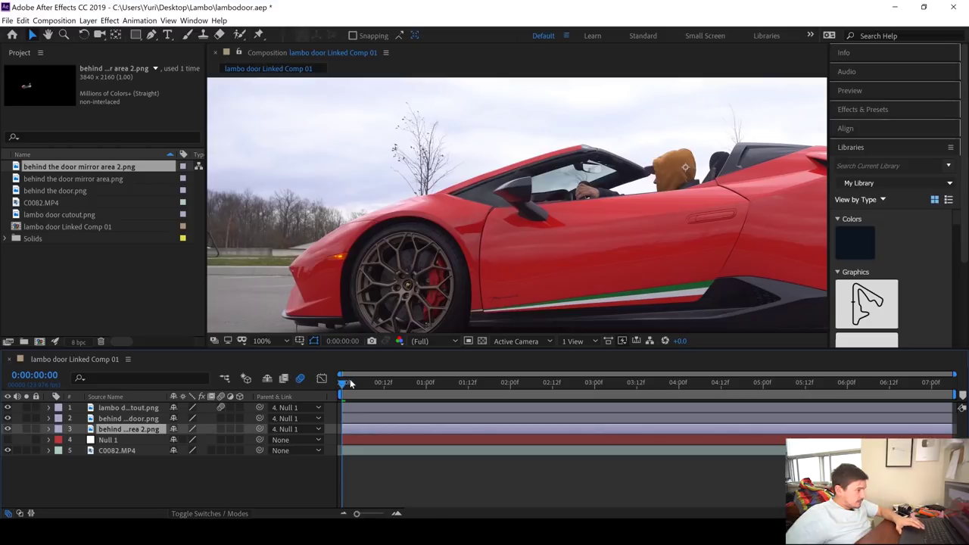
drag(347, 383, 783, 384)
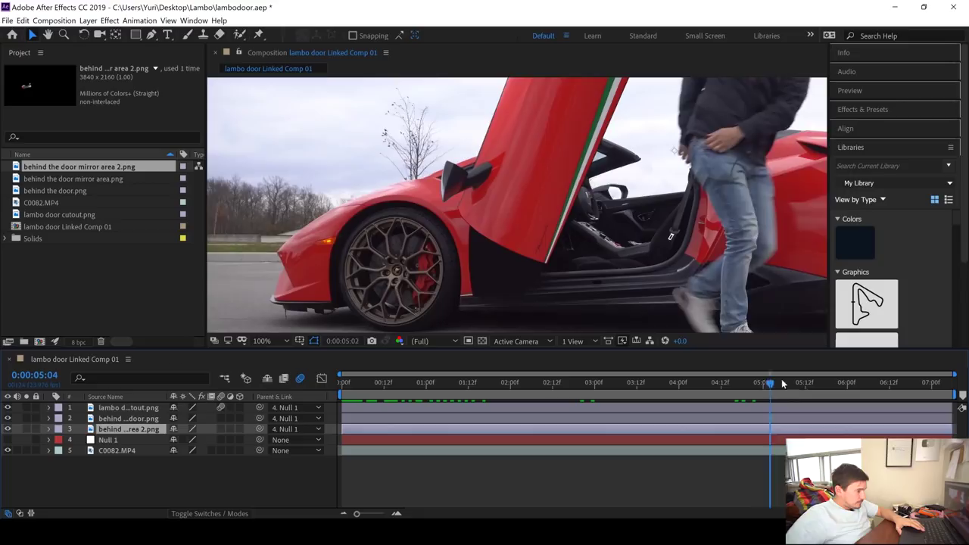
drag(568, 383, 343, 383)
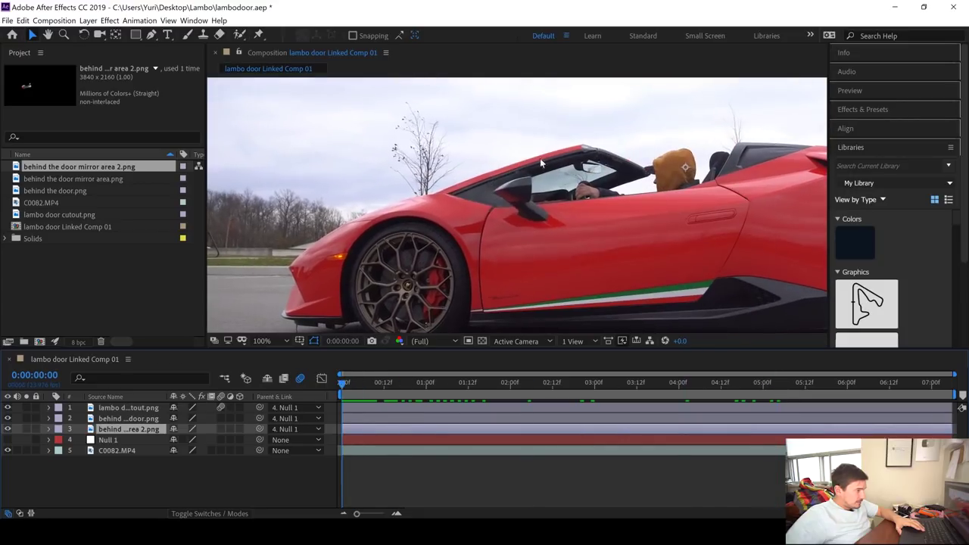
key(space)
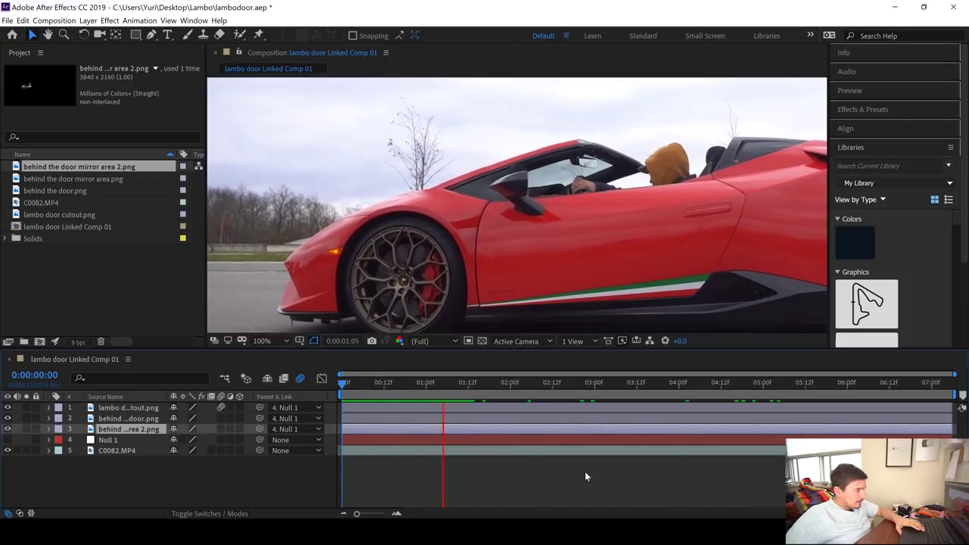
click(384, 395)
drag(353, 394, 307, 392)
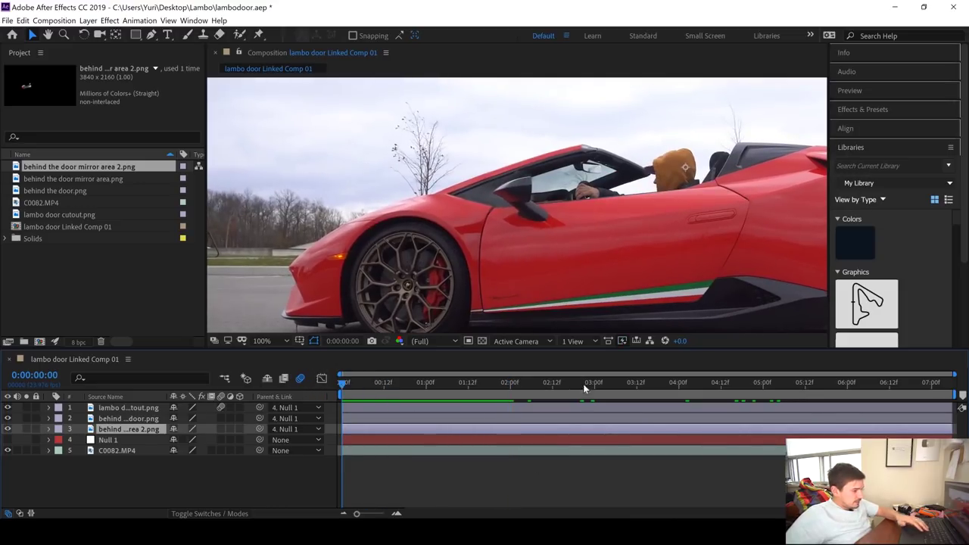
scroll(573, 279, down, 2)
key(space)
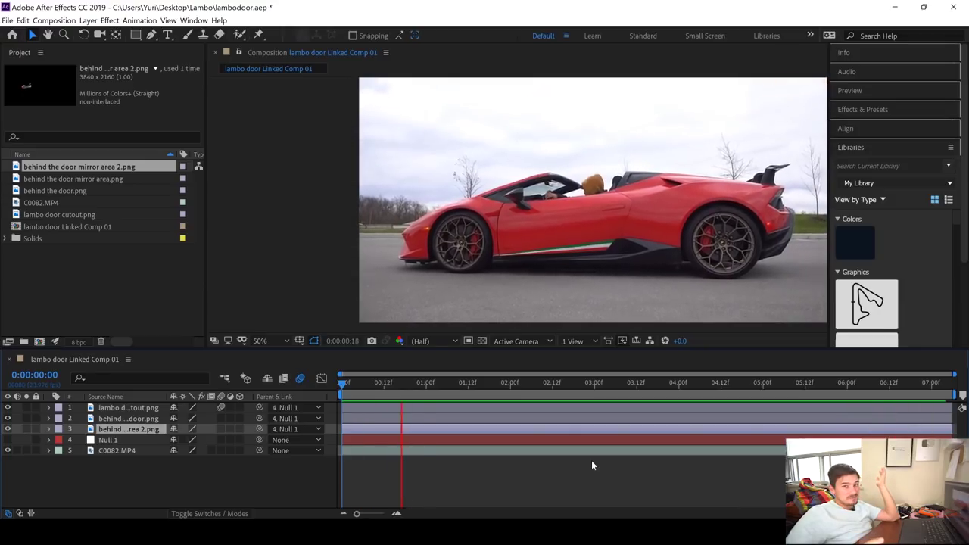
key(space)
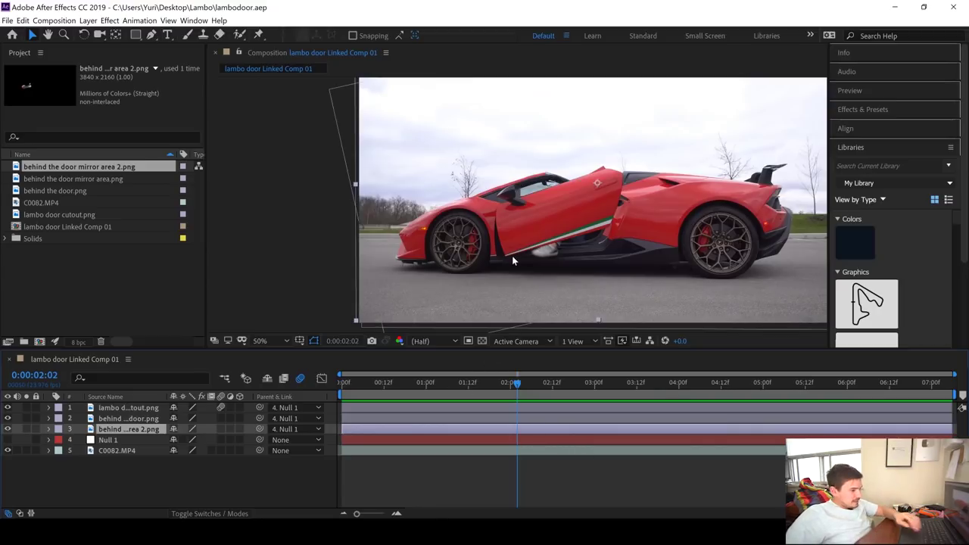
scroll(512, 256, up, 6)
drag(540, 185, 523, 237)
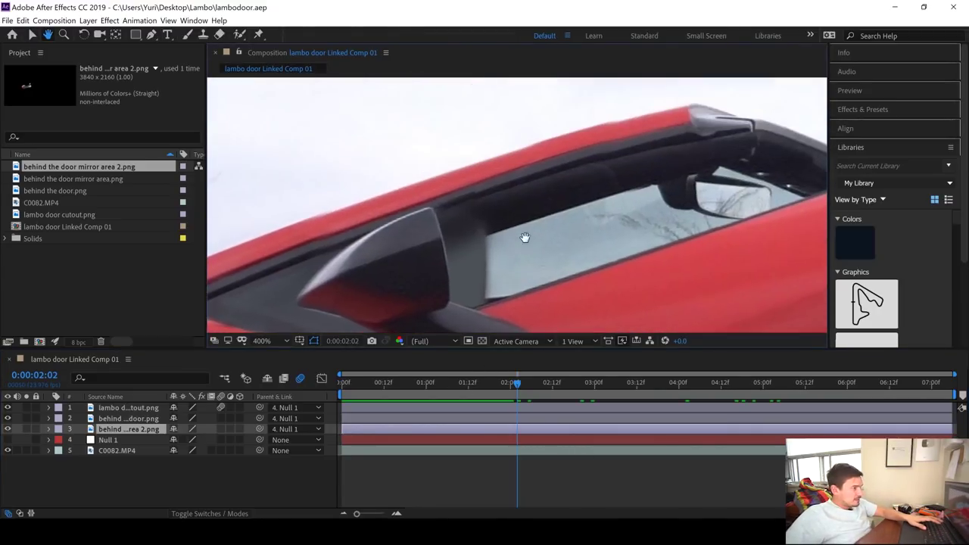
key(Home)
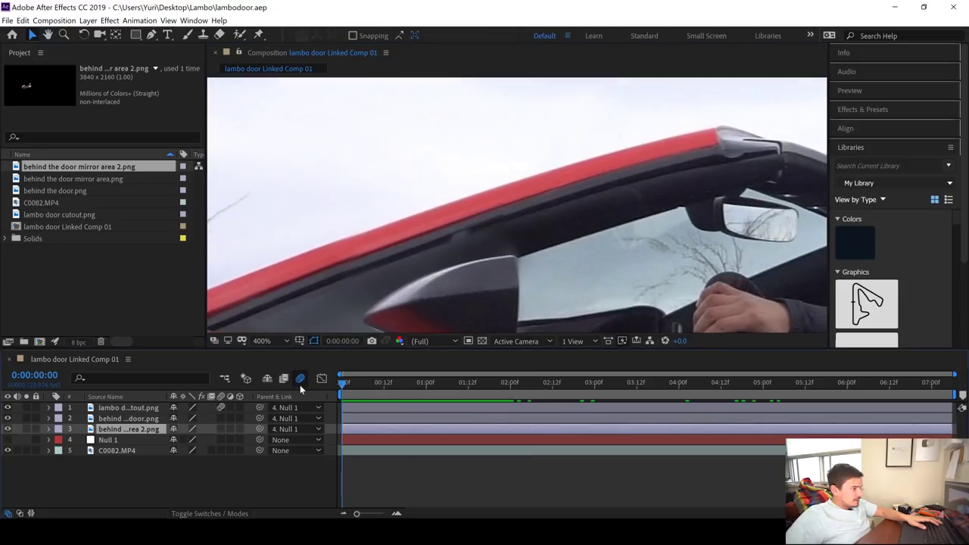
key(space)
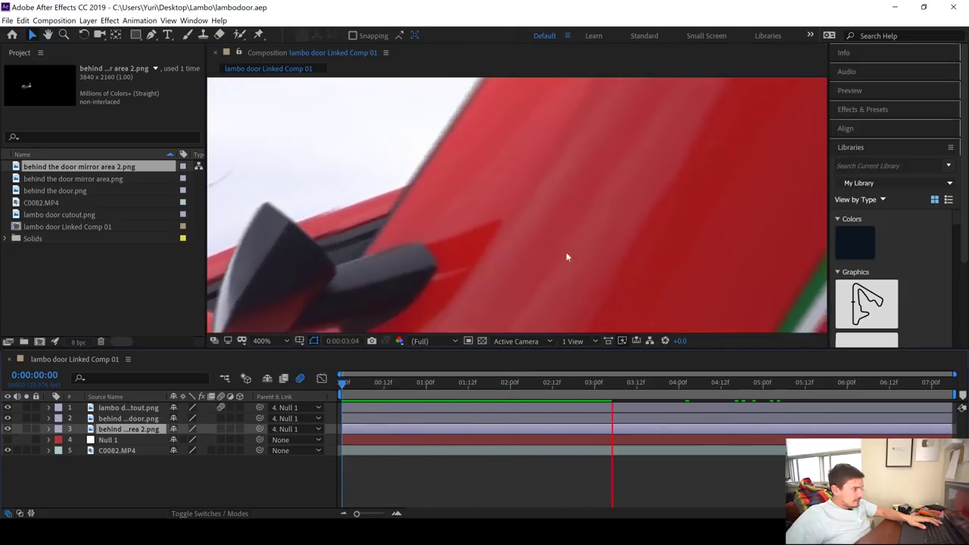
key(space)
scroll(541, 316, down, 1)
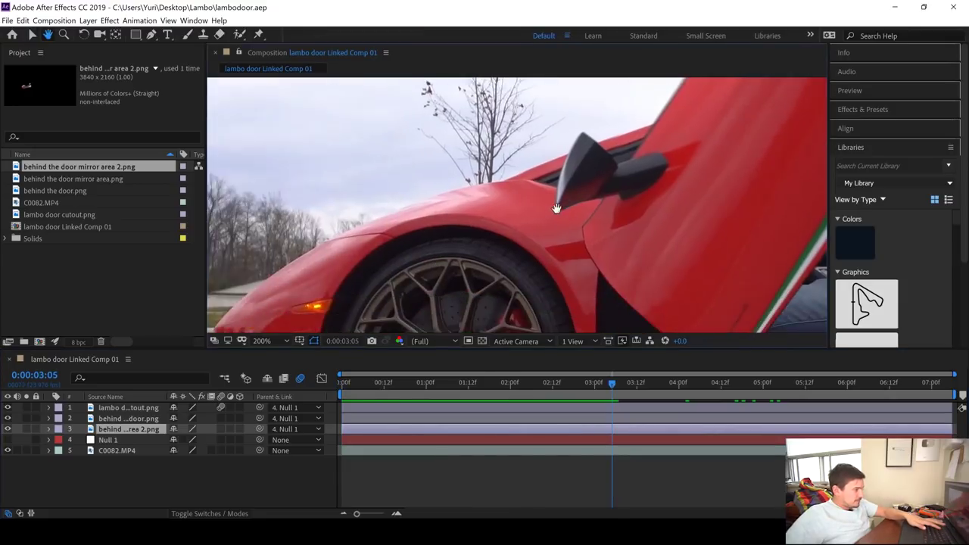
scroll(375, 284, up, 3)
drag(556, 231, 542, 294)
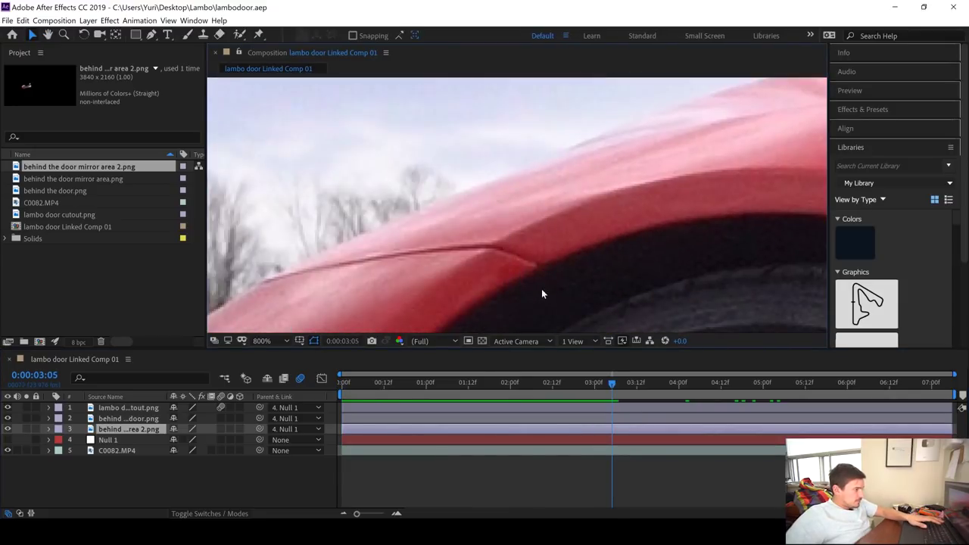
scroll(531, 265, down, 1)
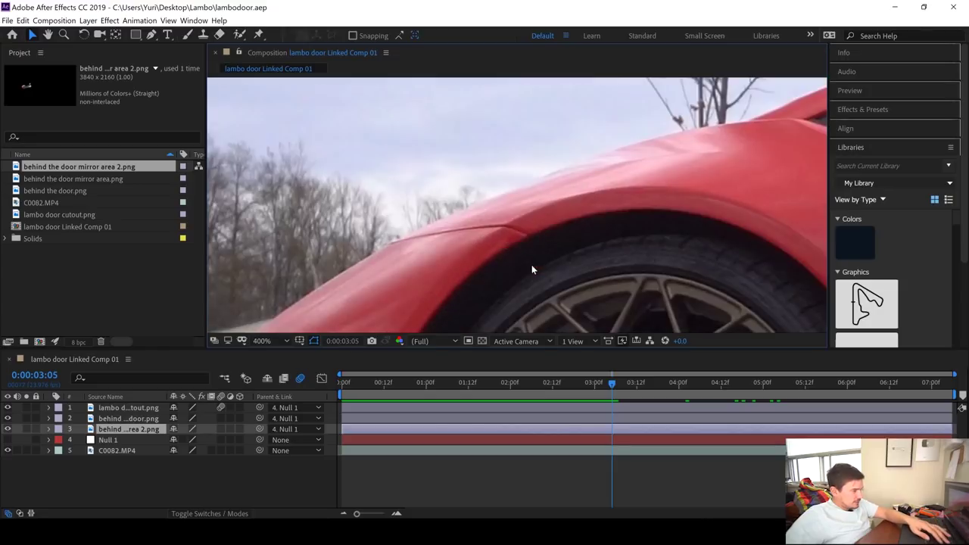
scroll(508, 224, down, 1)
drag(534, 288, 524, 238)
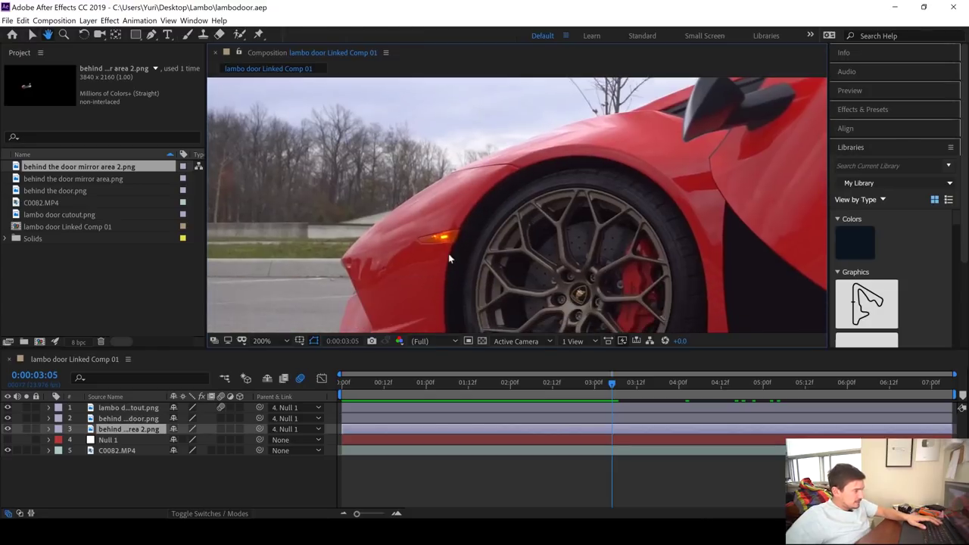
drag(420, 240, 408, 166)
drag(386, 277, 413, 277)
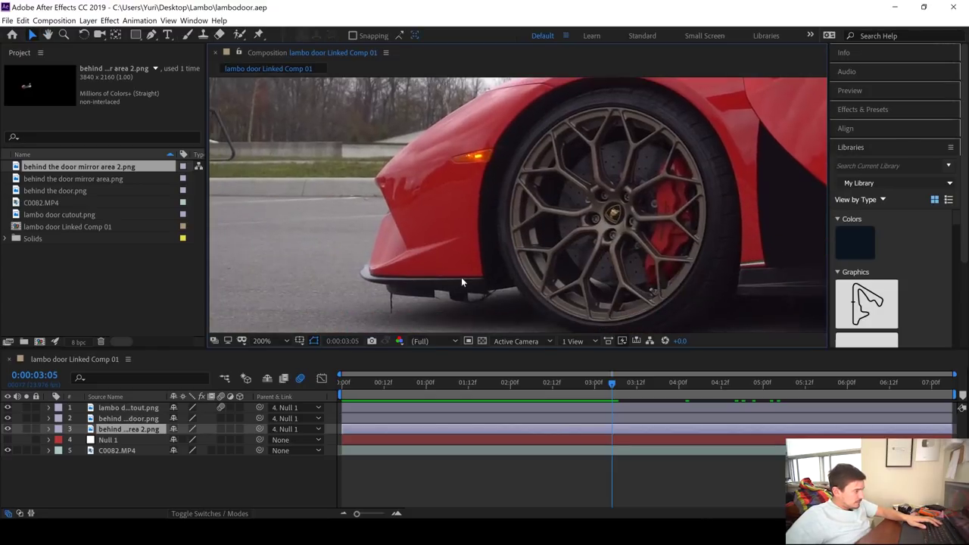
drag(665, 247, 412, 250)
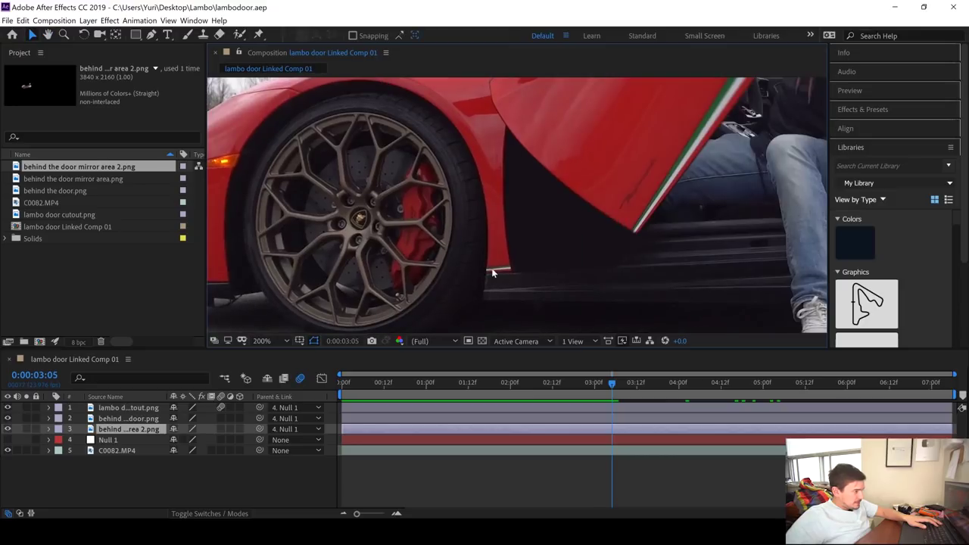
scroll(480, 258, down, 6)
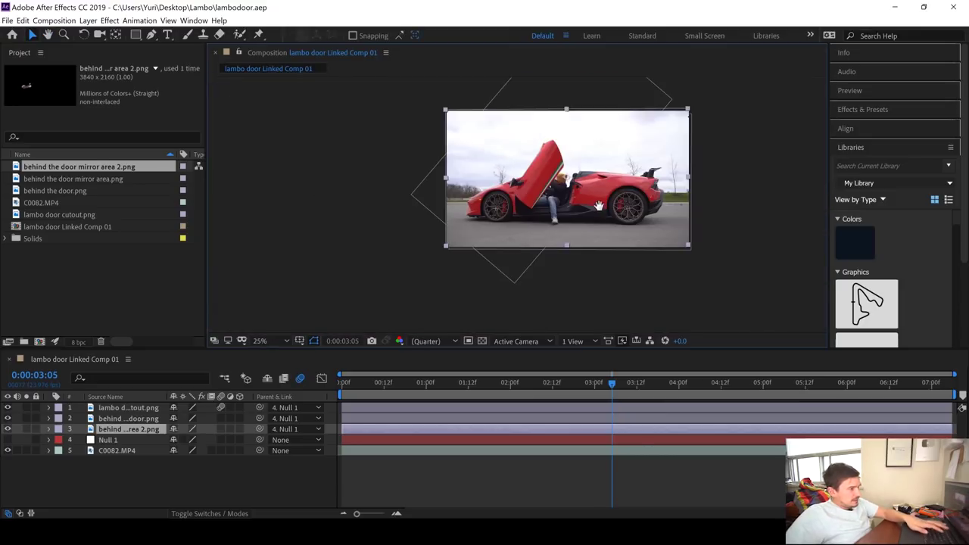
scroll(527, 257, up, 2)
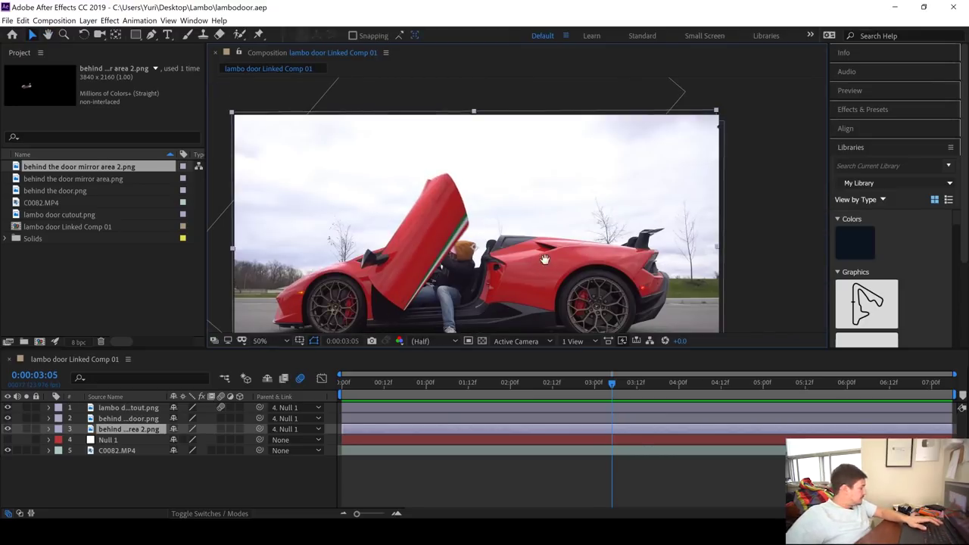
drag(545, 259, 549, 192)
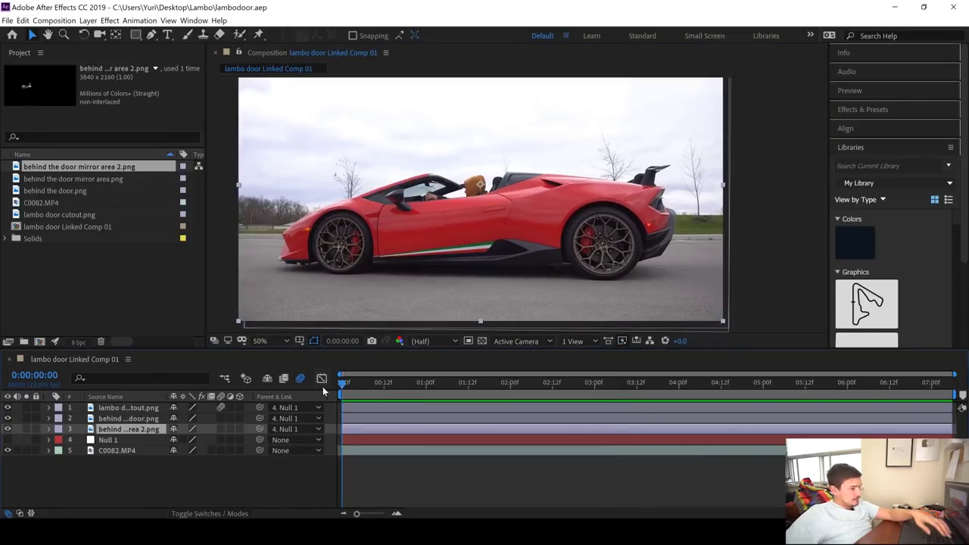
scroll(530, 197, up, 5)
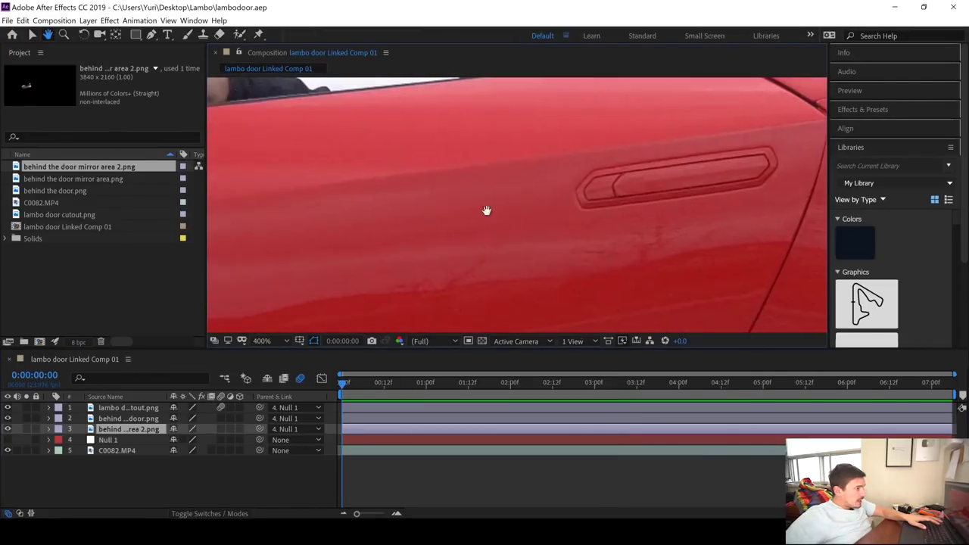
- Start a new motion track on the C0082.MP4 footage layer
drag(486, 209, 579, 220)
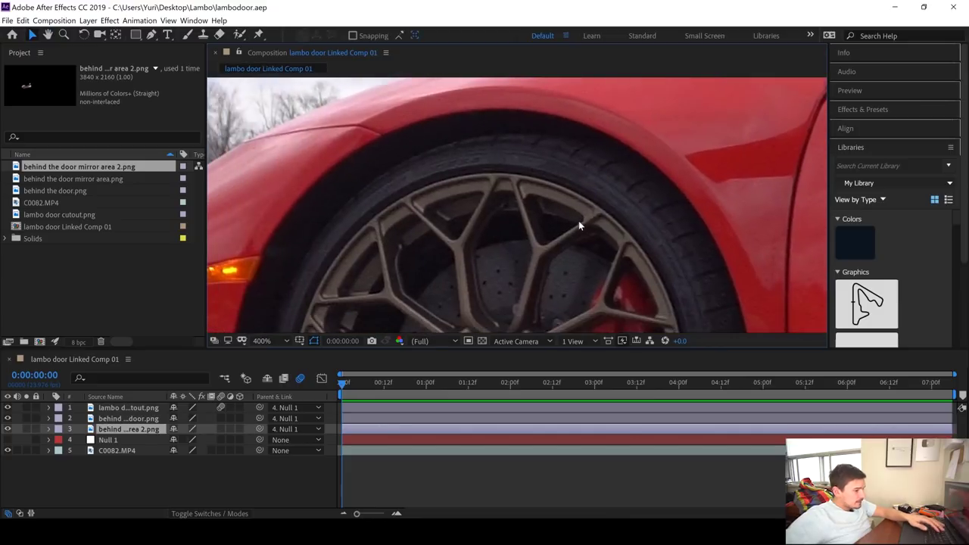
scroll(578, 221, down, 1)
click(481, 466)
click(483, 452)
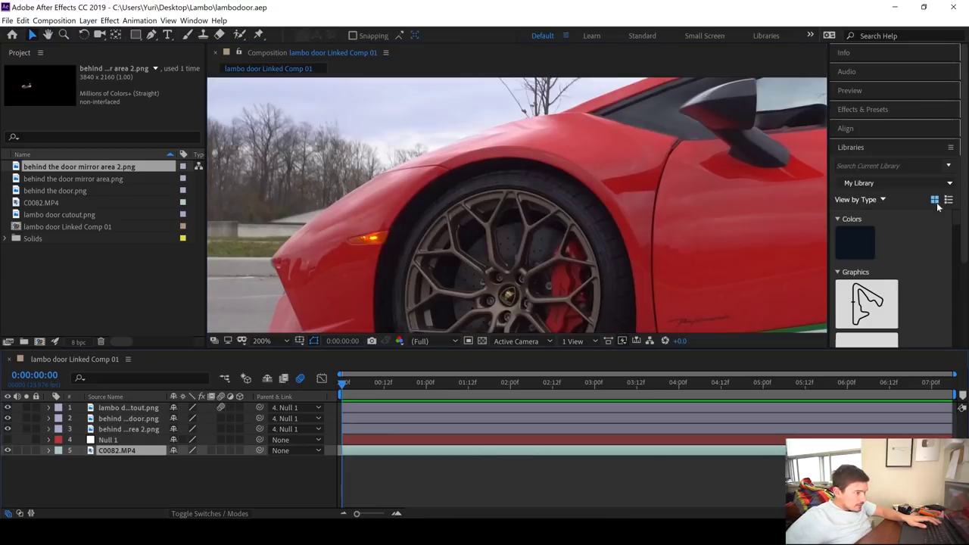
click(884, 148)
click(878, 205)
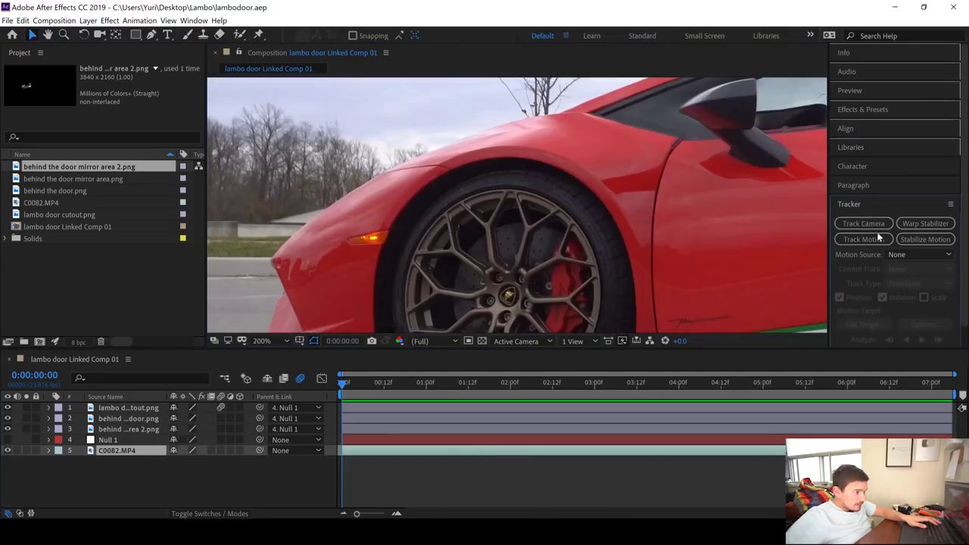
click(877, 238)
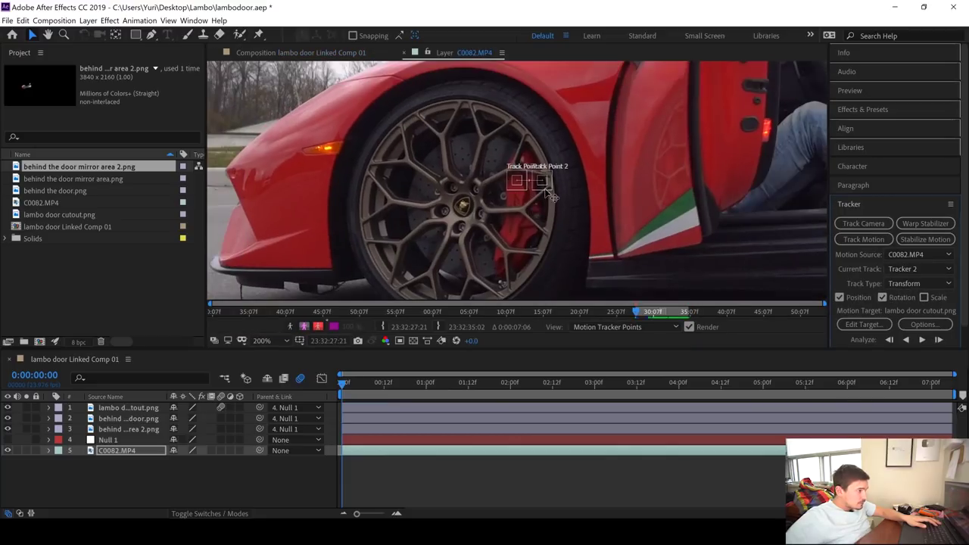
- Place the track points on the door sill and the orange side marker
drag(546, 190, 584, 255)
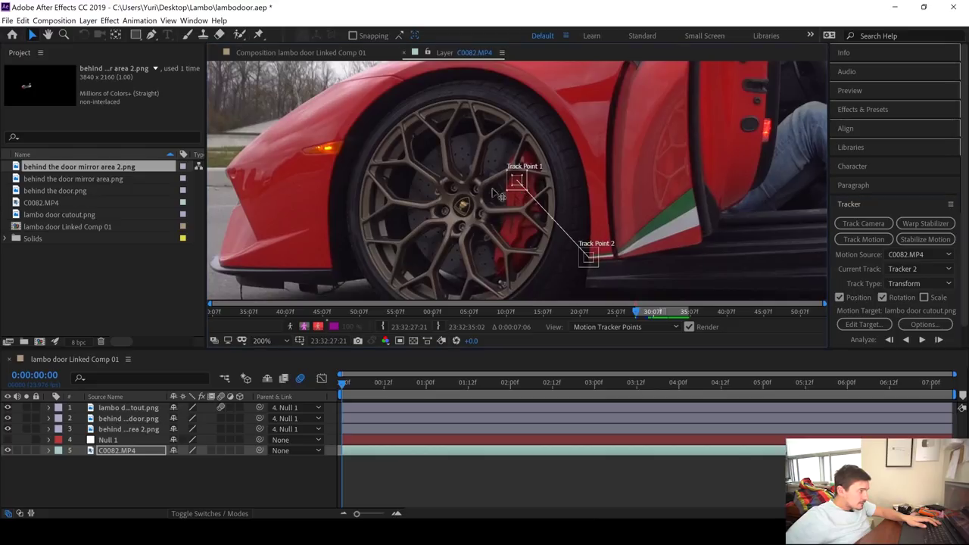
drag(518, 183, 272, 227)
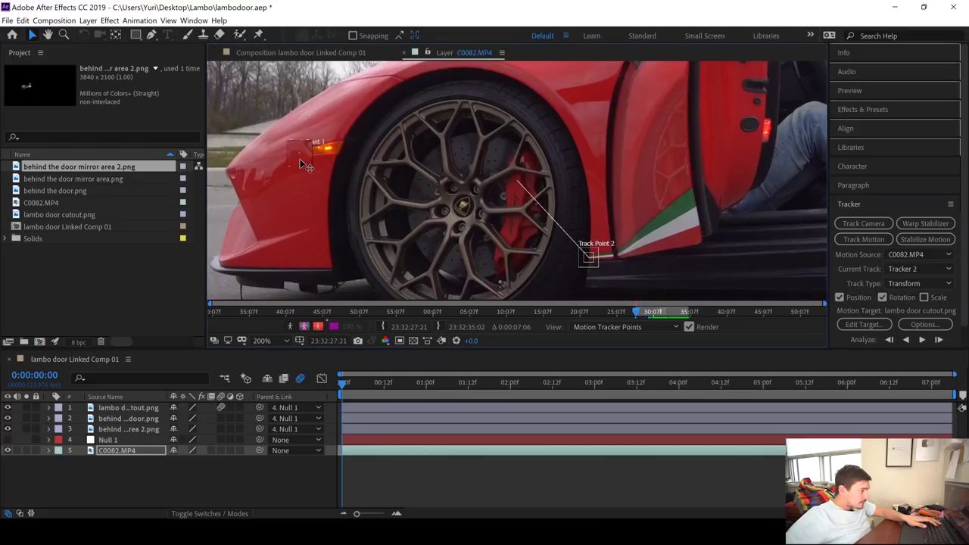
drag(305, 165, 330, 159)
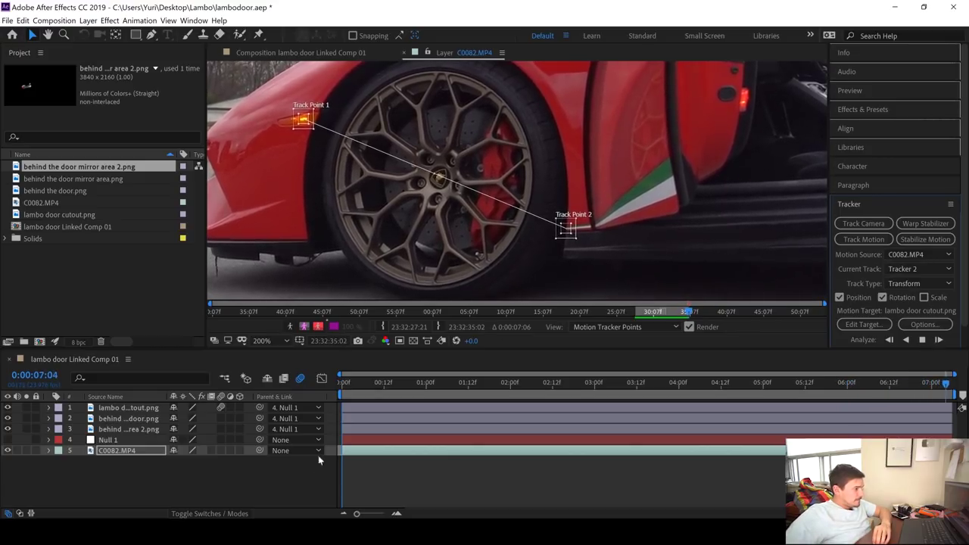
- Add a new null object, Null 2, and set it as the tracker's motion target
right_click(289, 463)
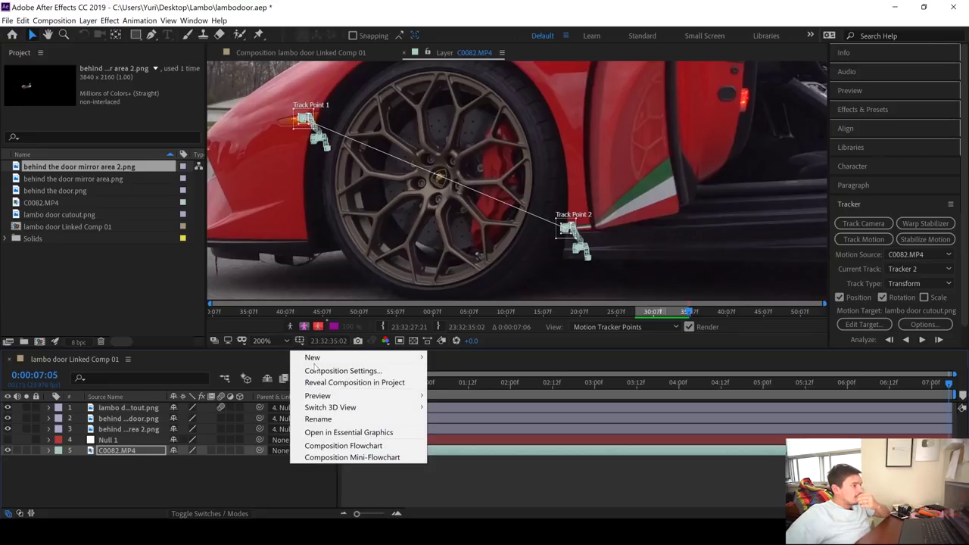
mouse_move(341, 358)
click(457, 417)
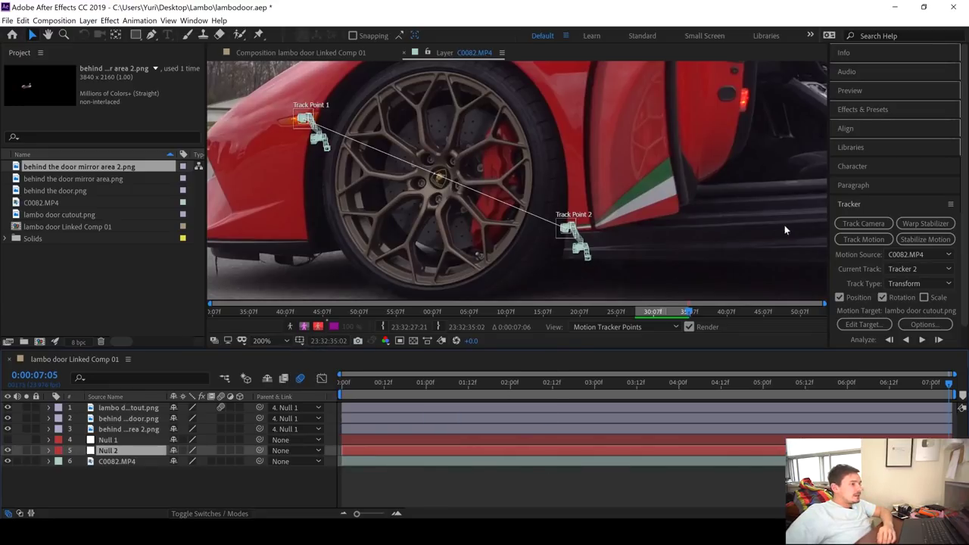
click(864, 324)
click(525, 247)
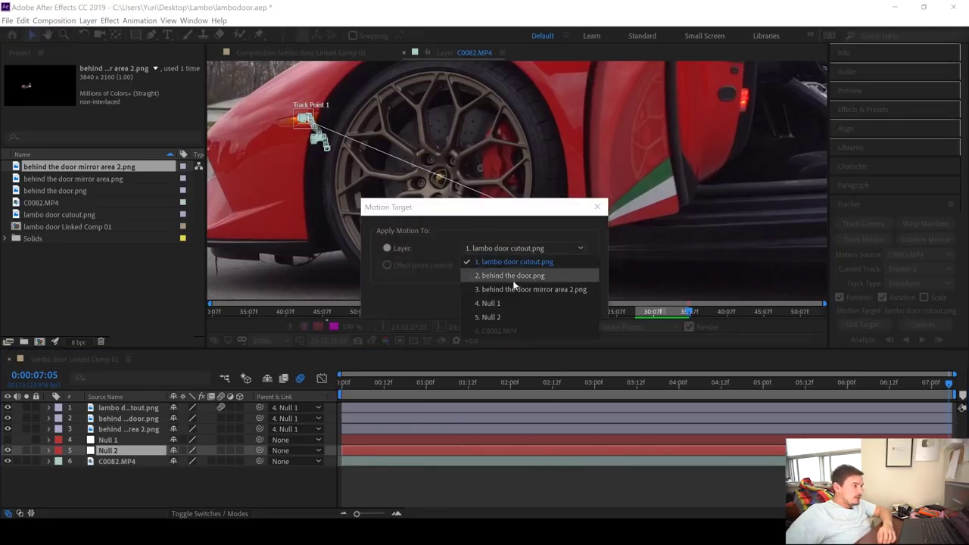
click(491, 317)
click(507, 303)
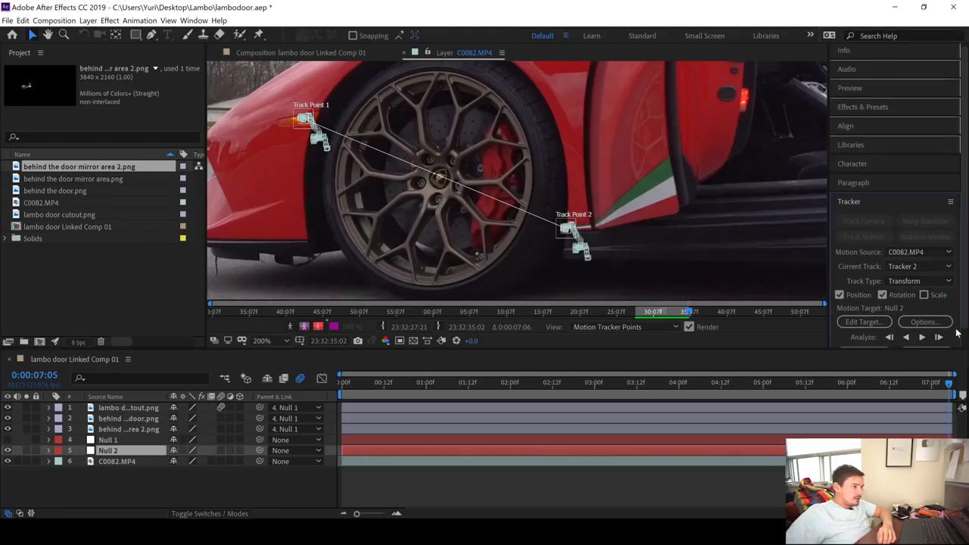
- Apply the tracked motion to Null 2 in X and Y
scroll(965, 349, down, 1)
click(926, 334)
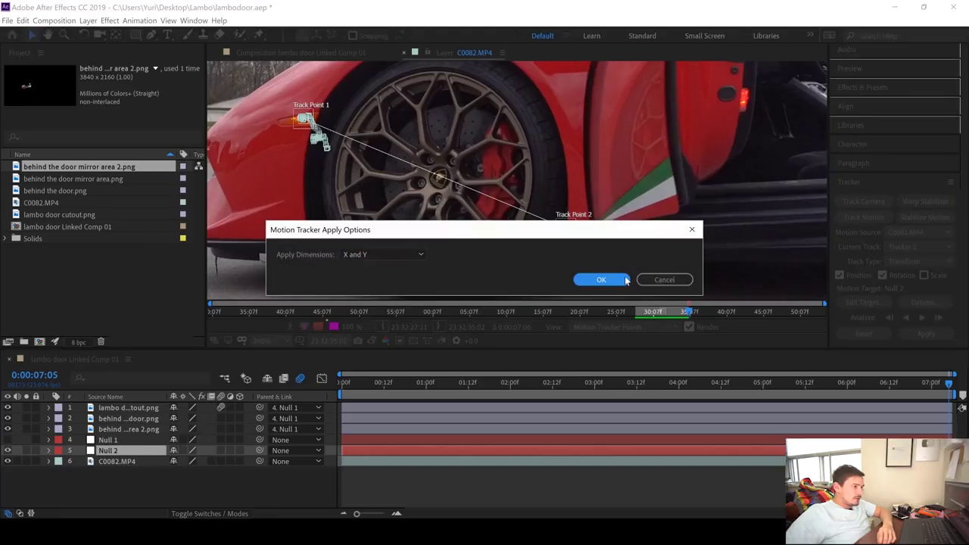
click(600, 278)
- Reparent layers 1, 2 and 3 to Null 2
drag(358, 384, 343, 378)
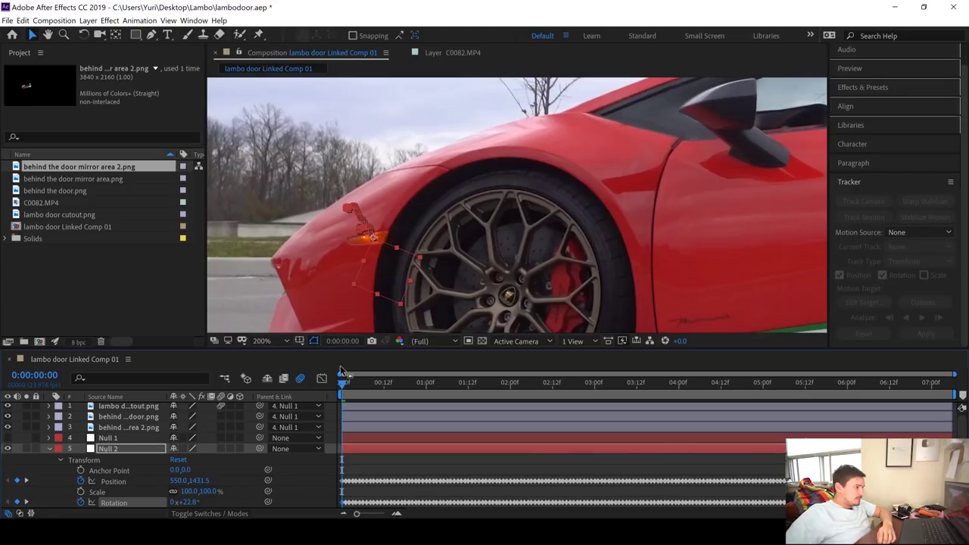
click(48, 449)
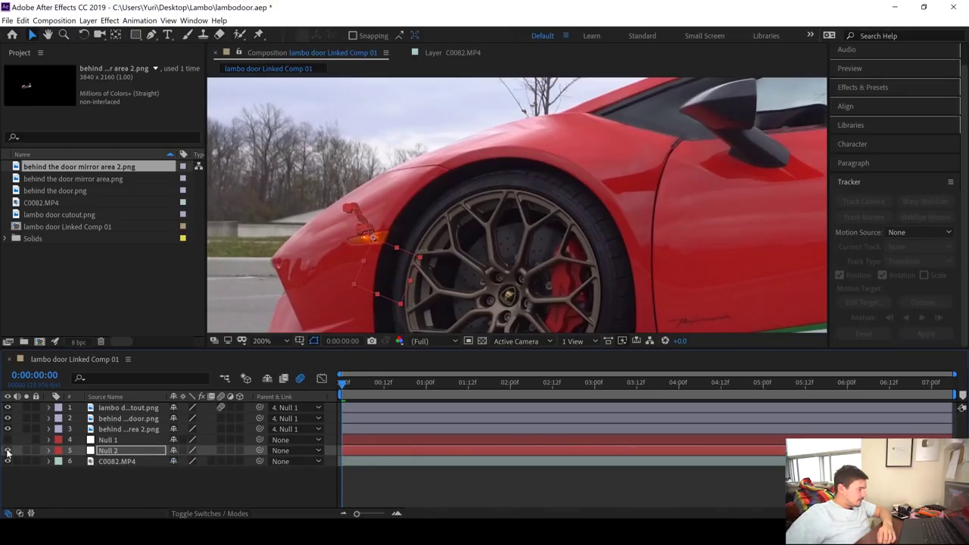
drag(261, 429, 260, 449)
drag(259, 407, 261, 452)
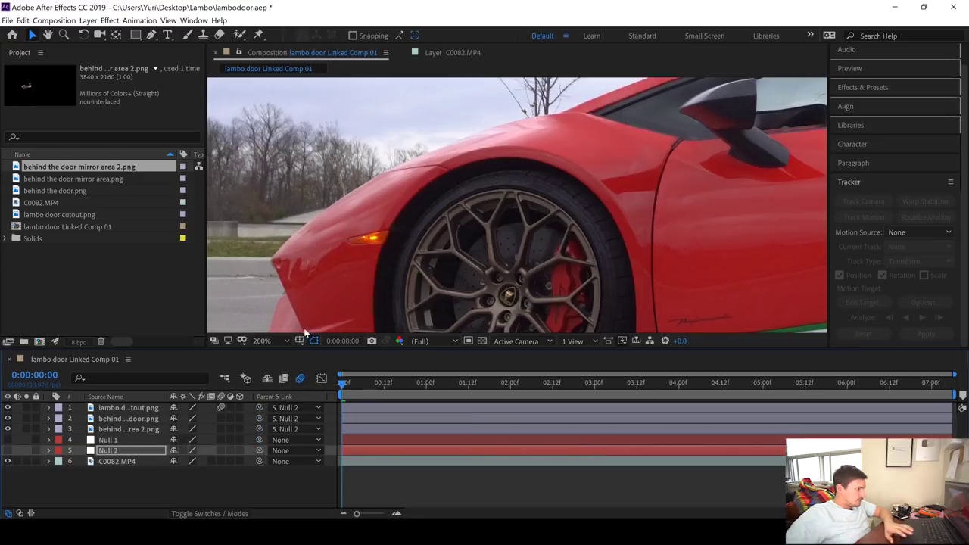
key(ctrl+w)
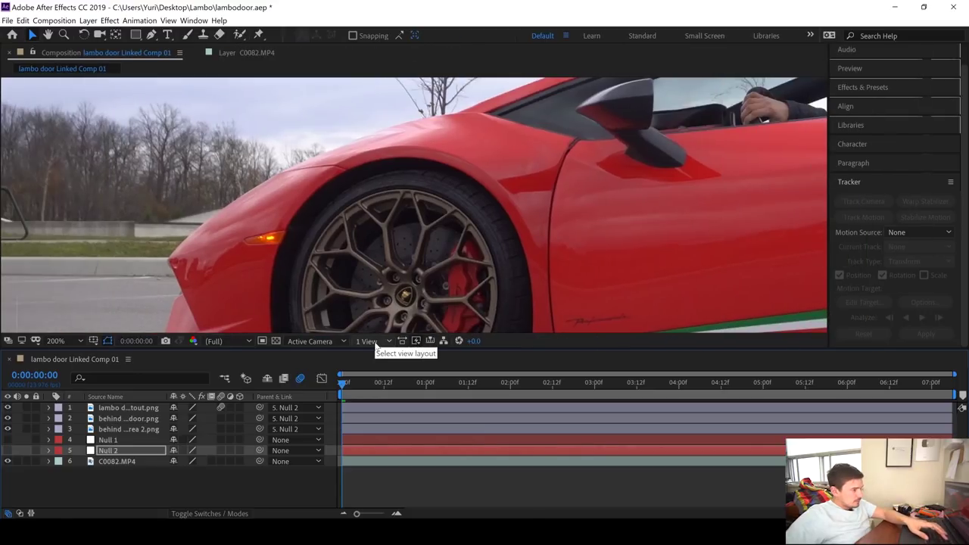
key(grave)
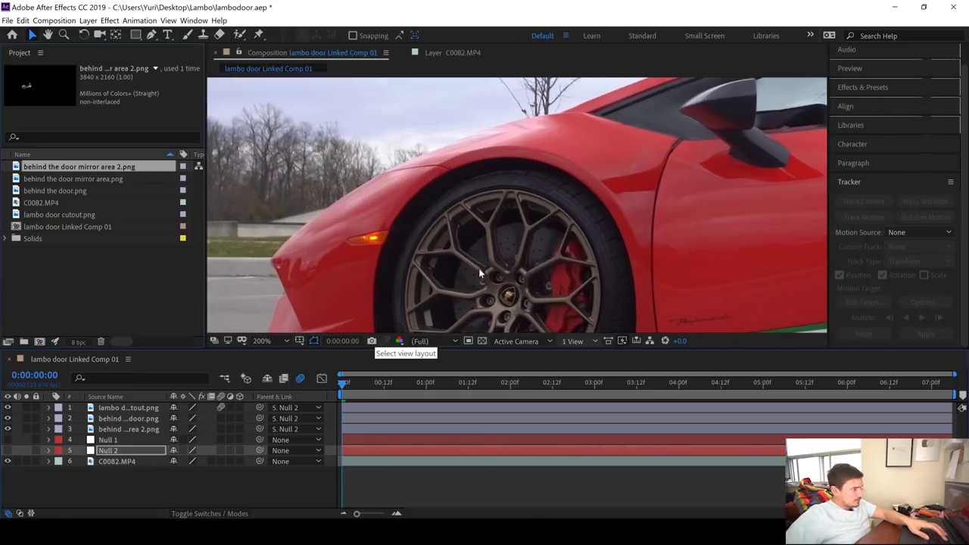
click(287, 340)
click(287, 117)
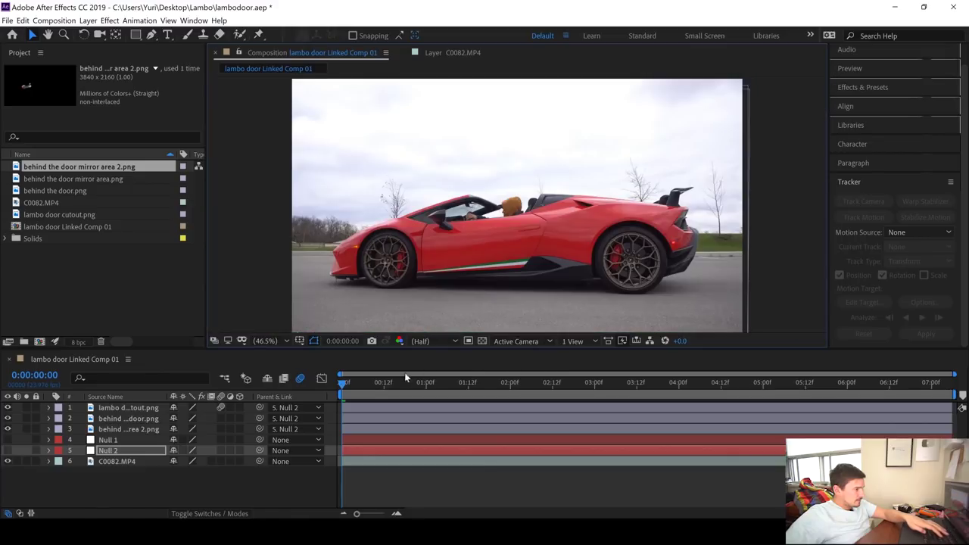
key(space)
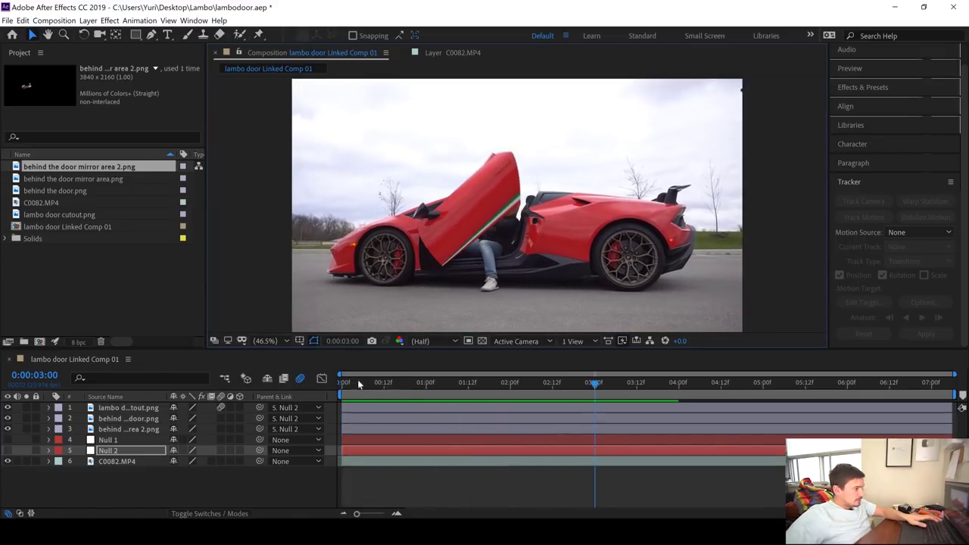
key(space)
key(space)
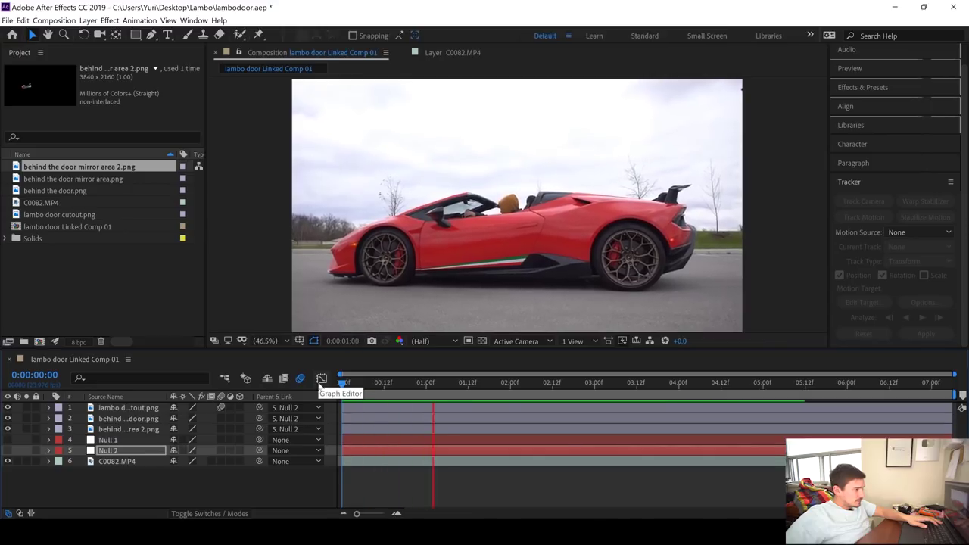
key(space)
scroll(556, 266, up, 5)
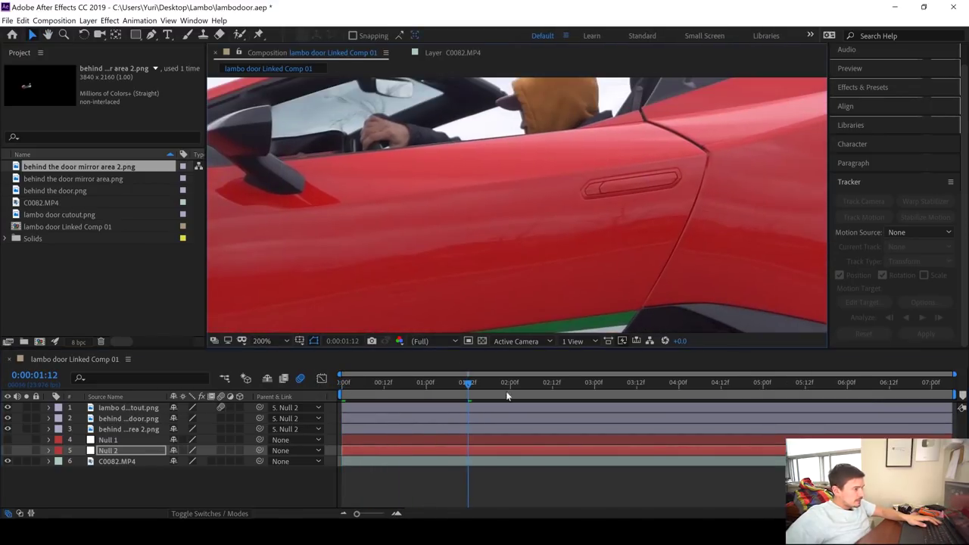
click(144, 429)
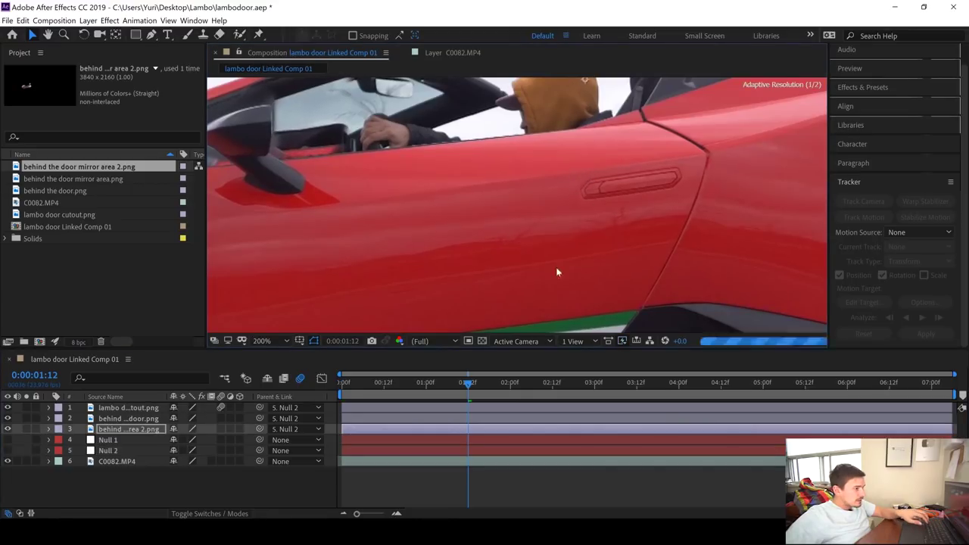
click(488, 417)
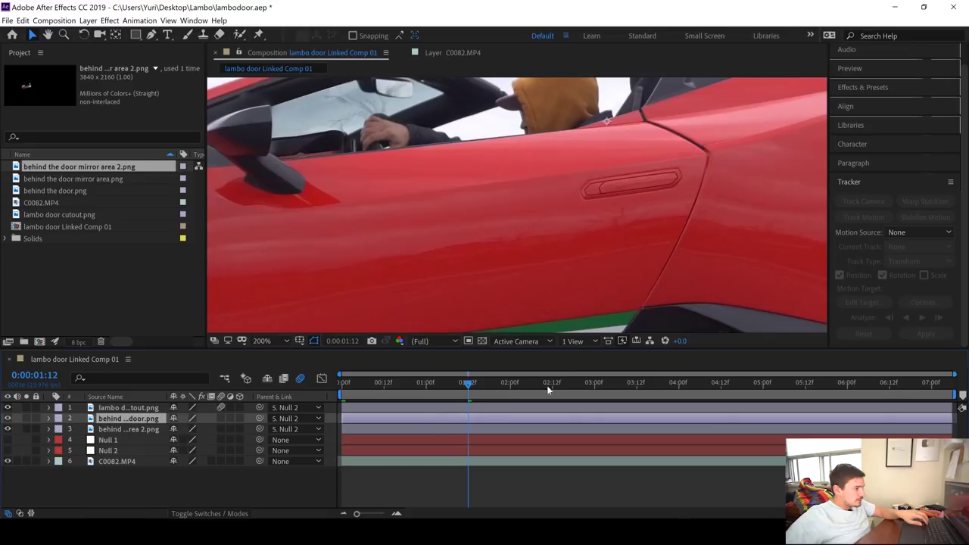
click(546, 408)
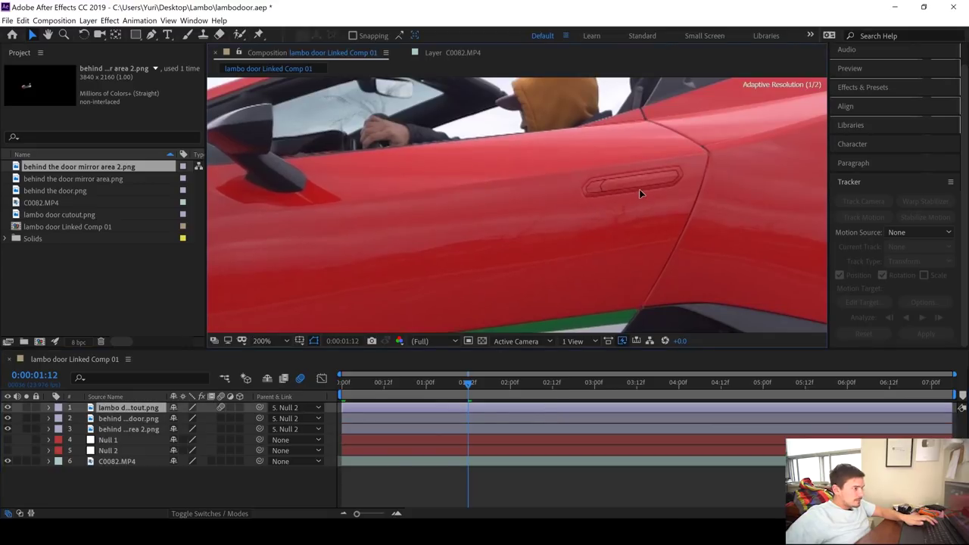
drag(640, 195, 572, 204)
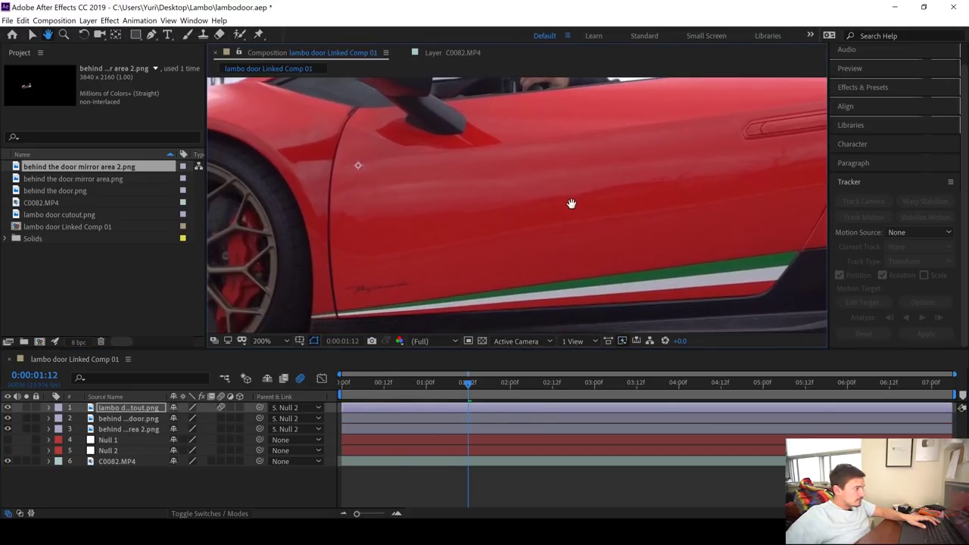
scroll(558, 203, down, 4)
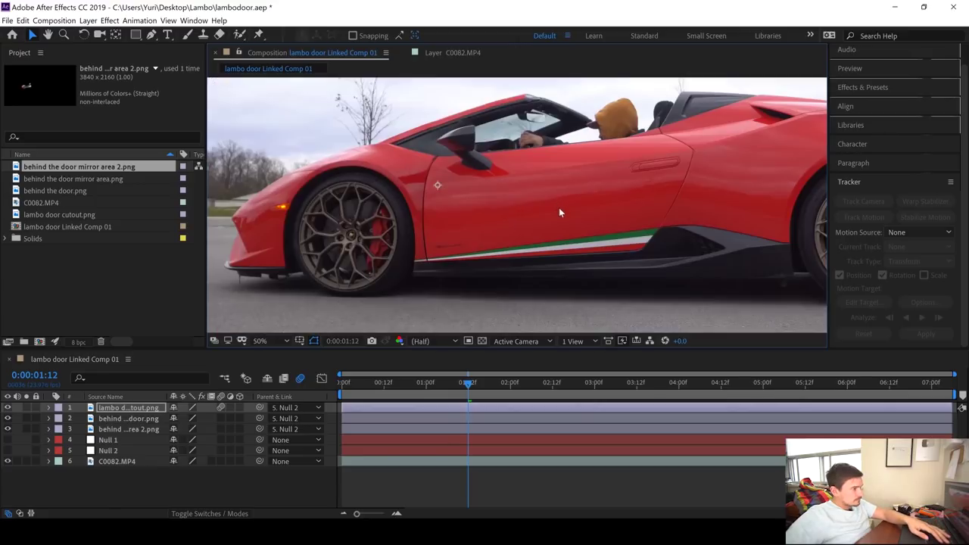
drag(405, 389, 324, 394)
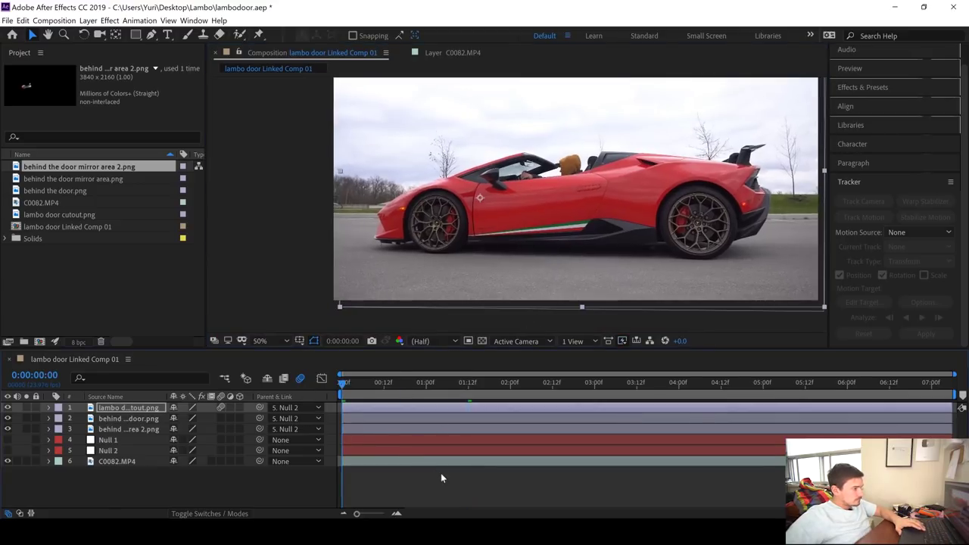
key(space)
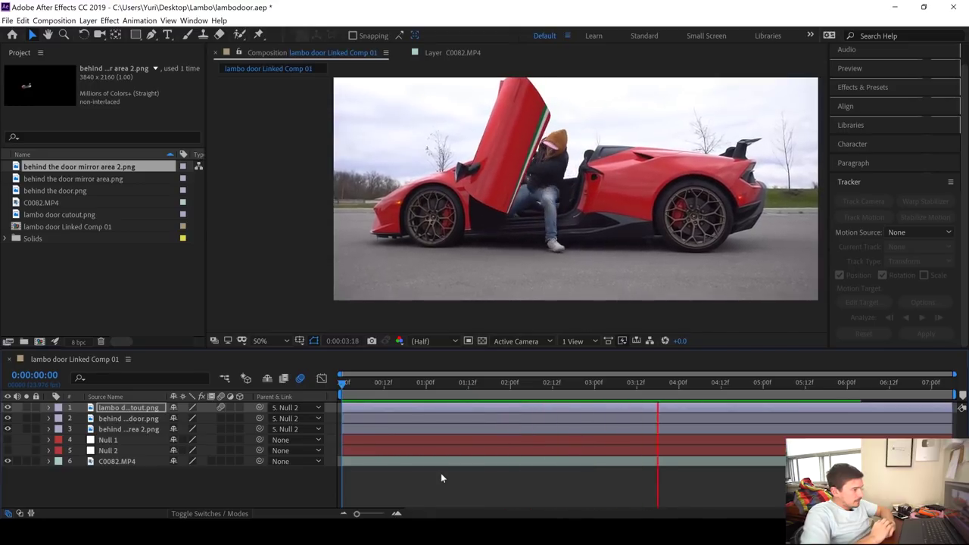
key(space)
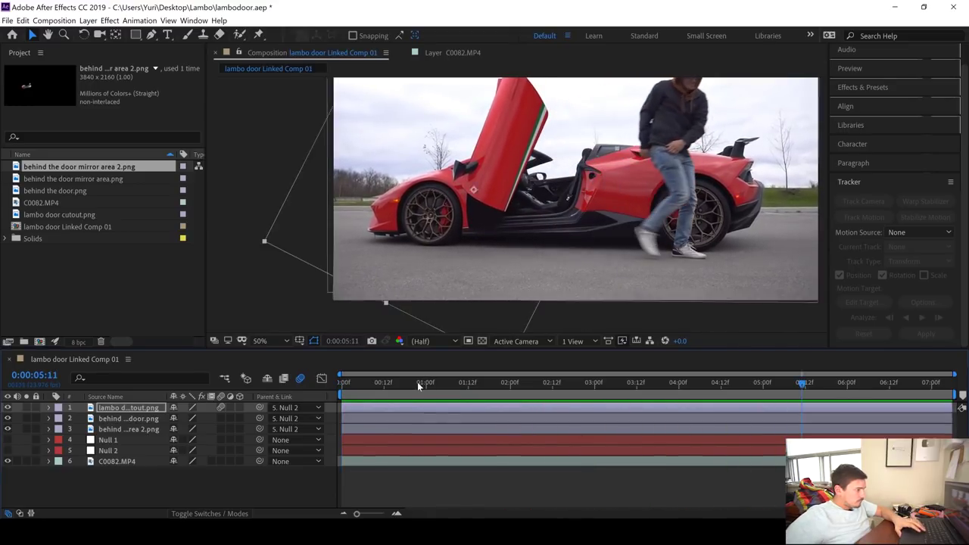
key(Home)
scroll(599, 224, up, 2)
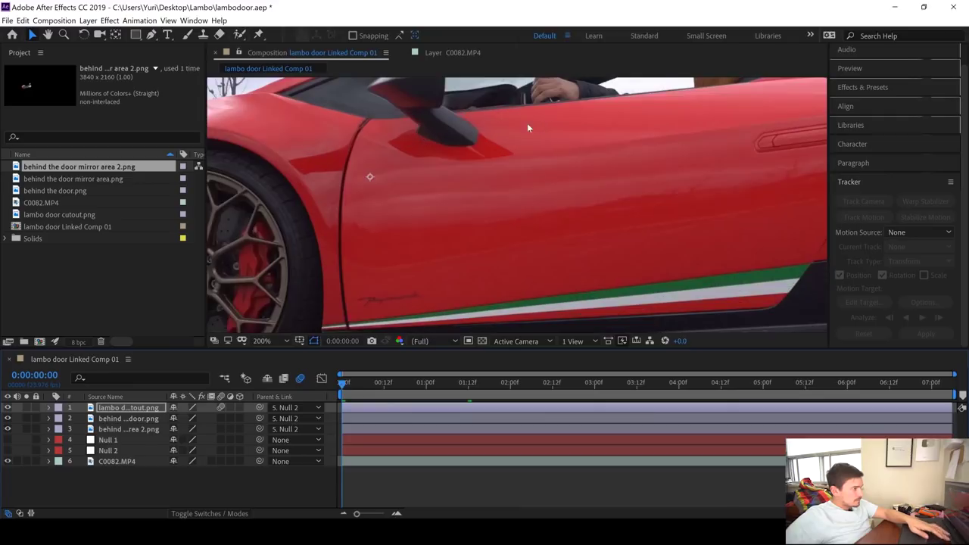
drag(504, 207, 507, 233)
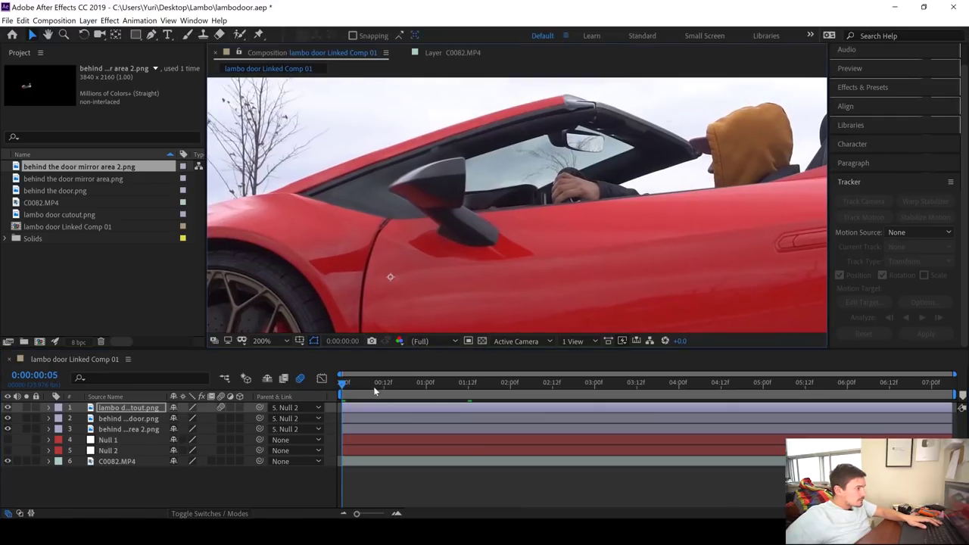
drag(374, 384, 633, 387)
key(comma)
key(comma)
key(comma)
key(comma)
key(comma)
key(comma)
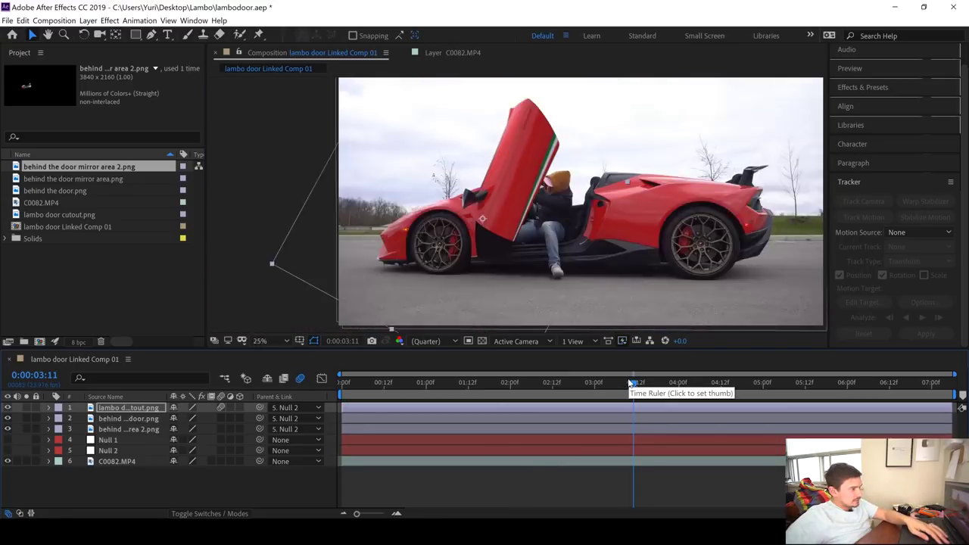
key(period)
key(period)
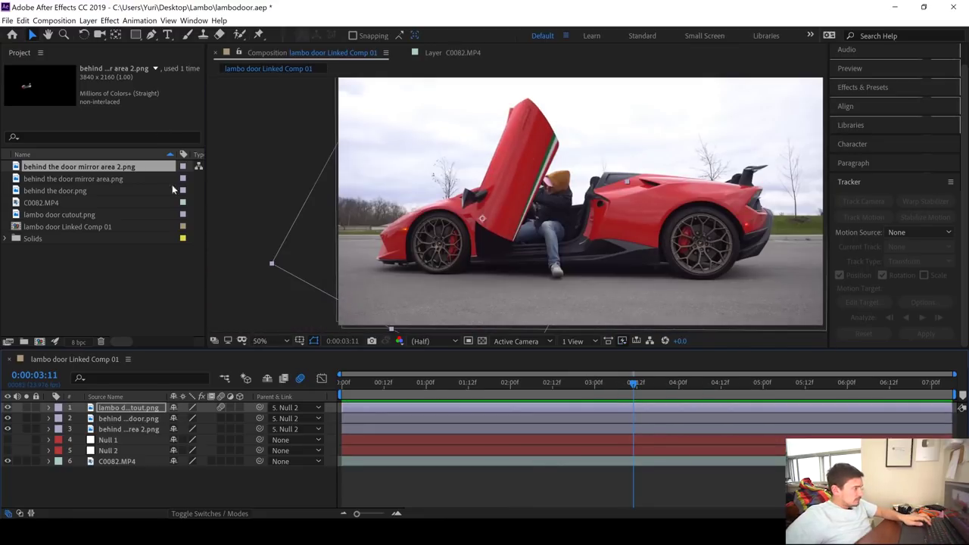
- Open Premiere Pro's media export settings for the C0082 sequence
key(alt+Tab)
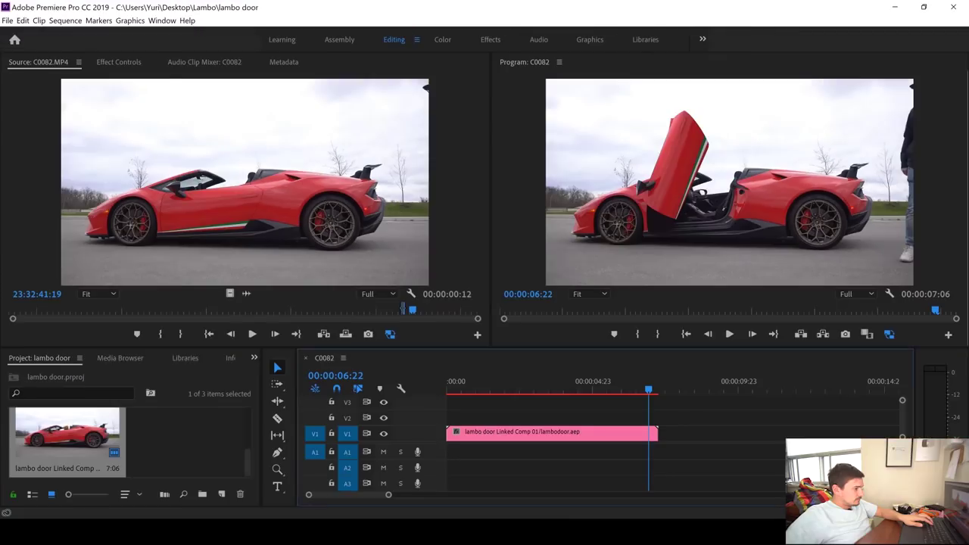
click(11, 21)
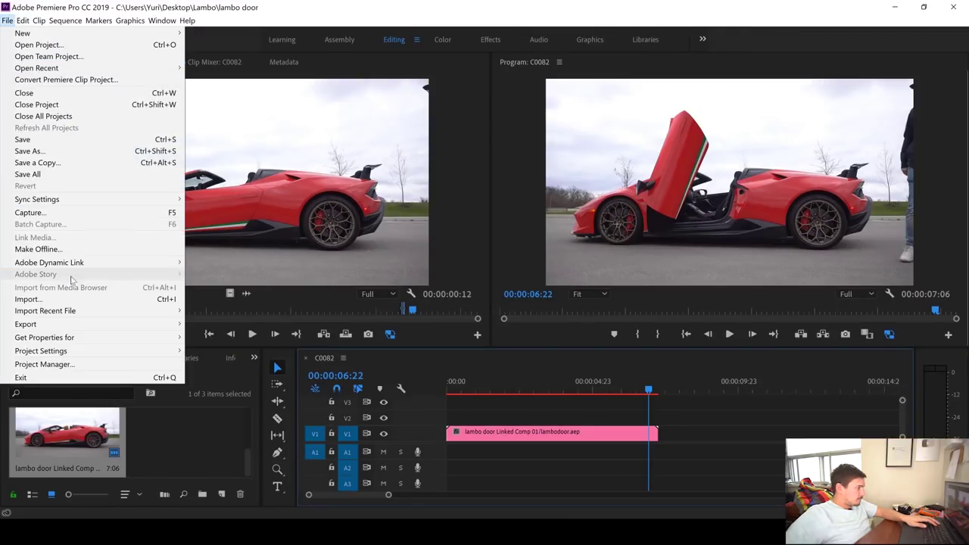
mouse_move(72, 327)
click(209, 324)
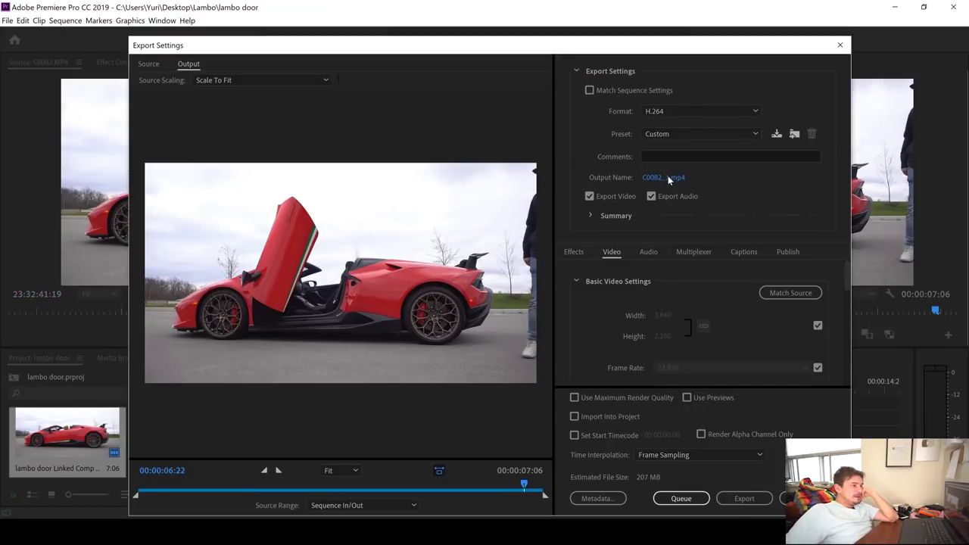
- Set the output file name to 'lambo door lambo open 2' and review the bitrate settings
click(669, 179)
click(485, 163)
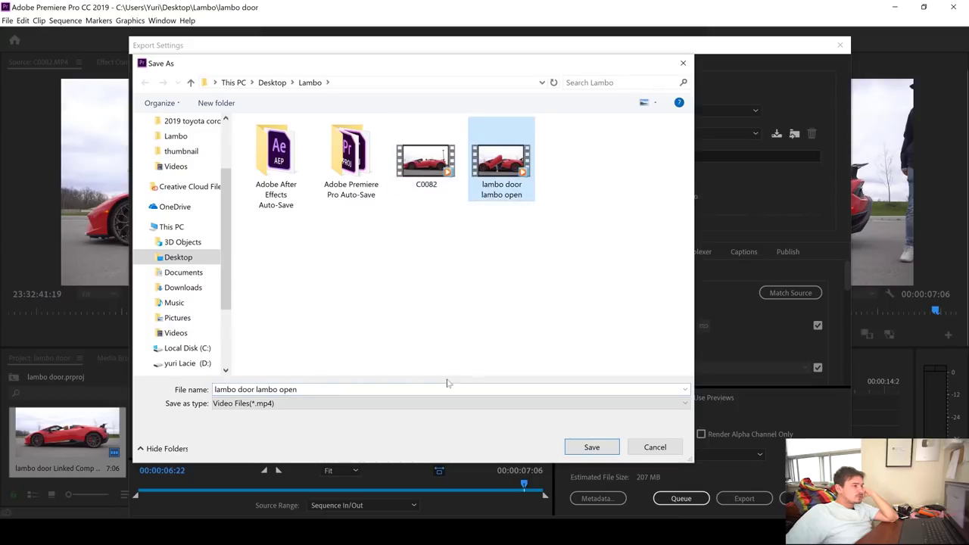
click(448, 384)
text(2)
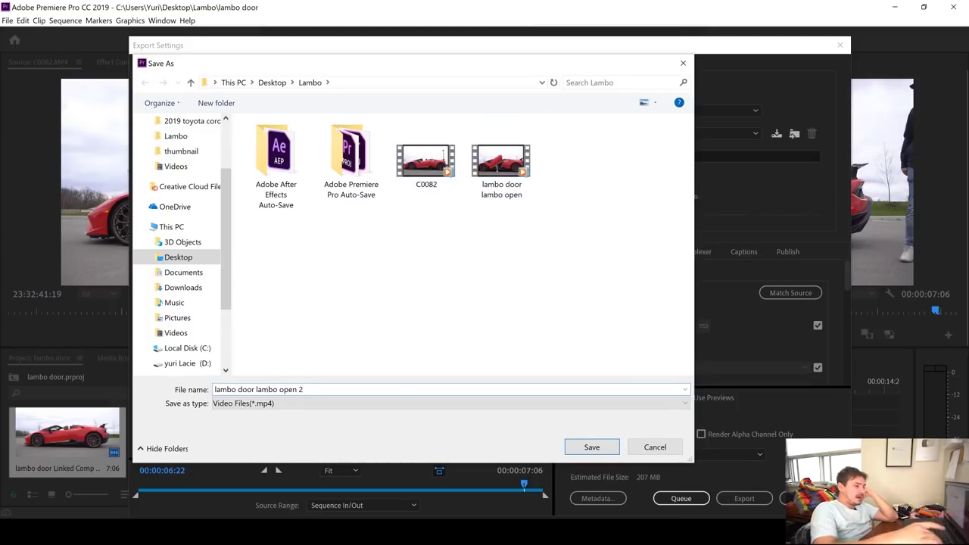
key(Return)
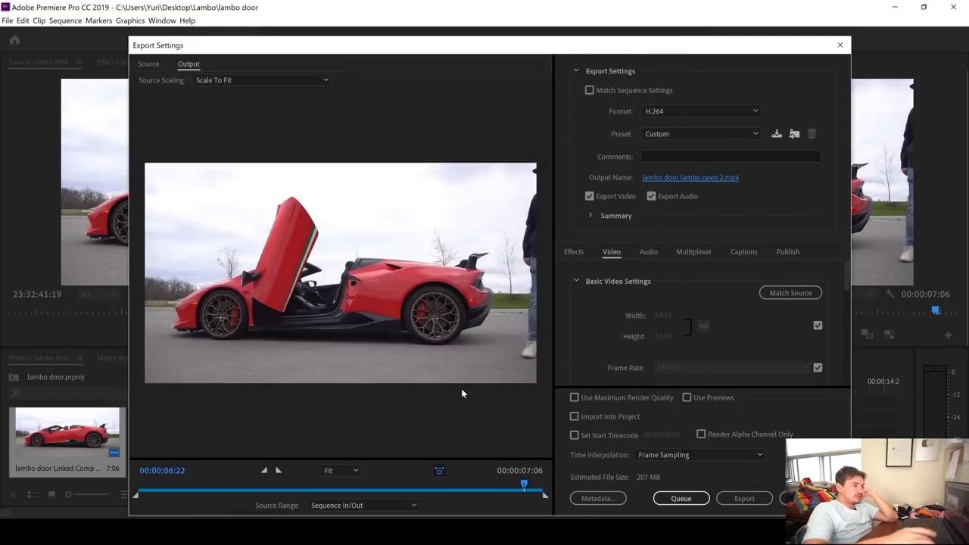
scroll(772, 338, down, 5)
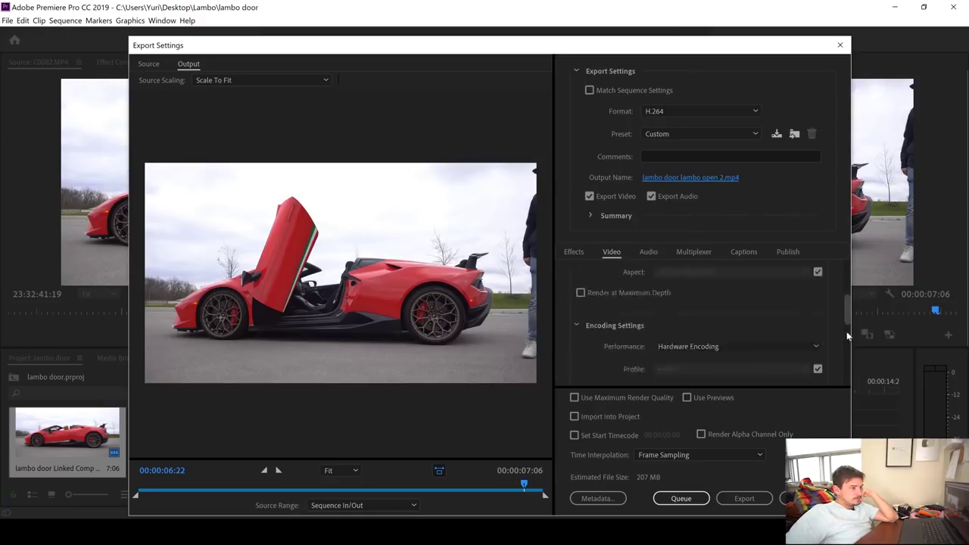